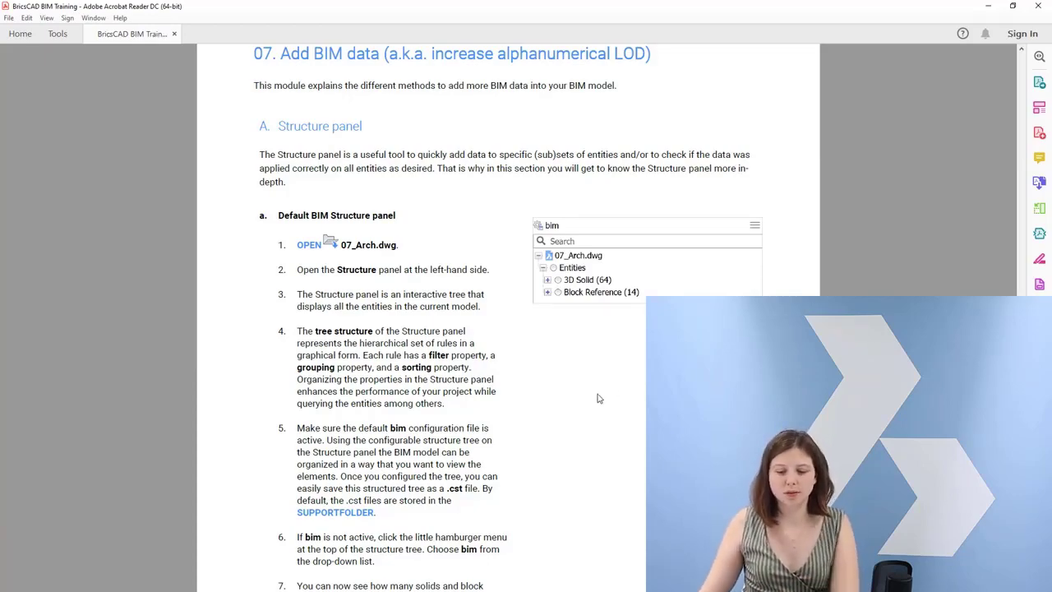
- Read through module 07 of the BIM training manual, from the Structure panel section to the BIM Spaces exercises
scroll(631, 374, down, 15)
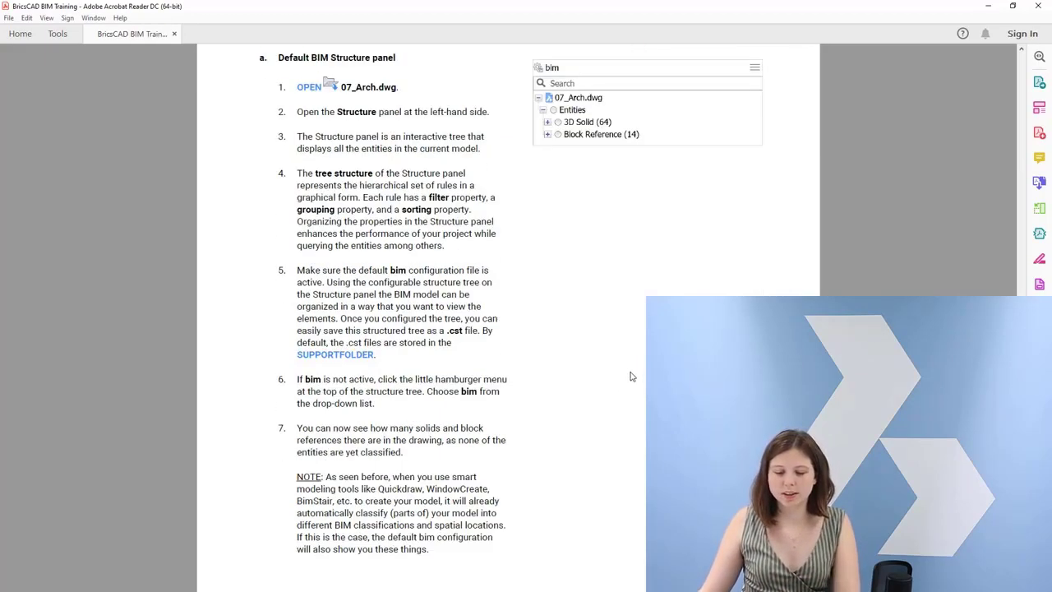
scroll(632, 384, down, 12)
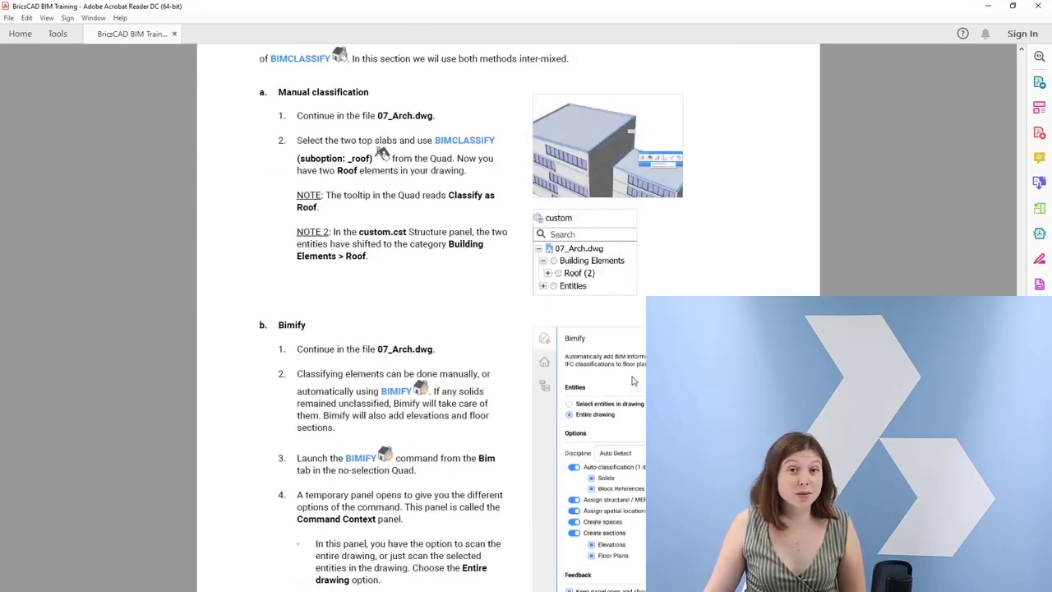
scroll(634, 383, down, 10)
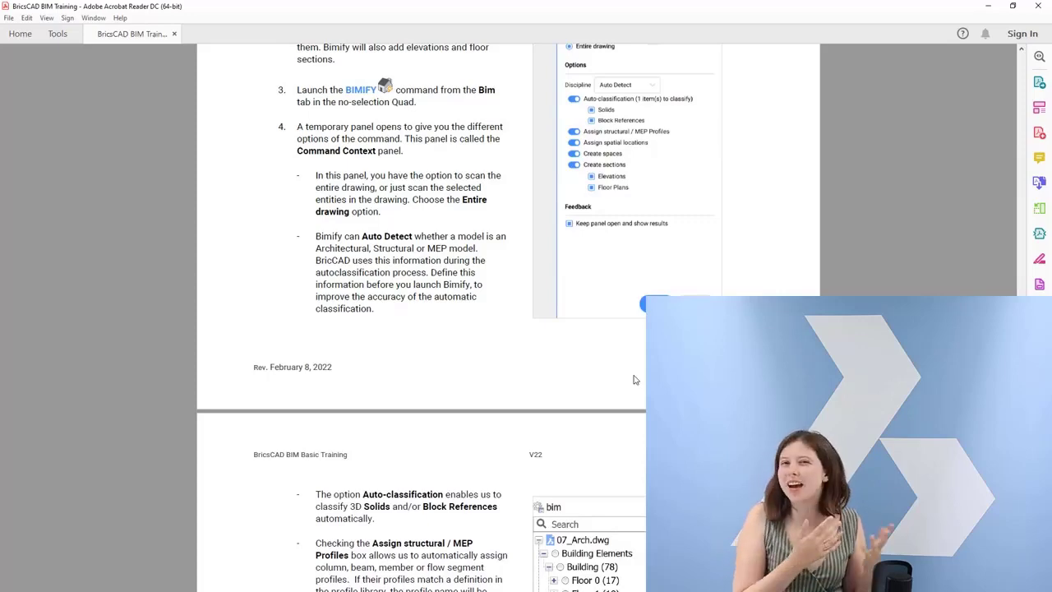
scroll(616, 376, down, 1)
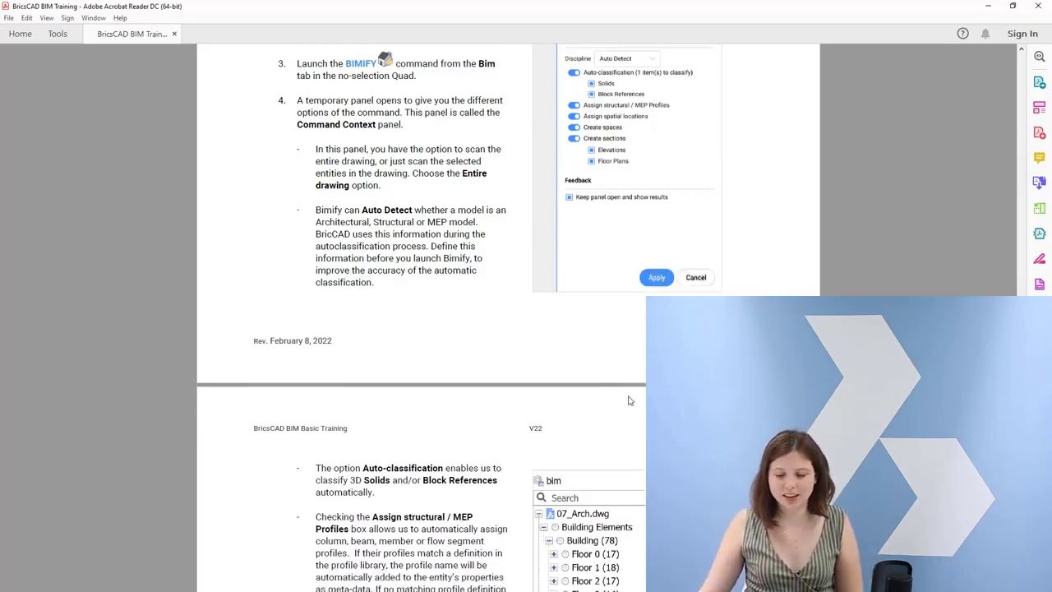
scroll(631, 399, down, 7)
scroll(629, 398, down, 15)
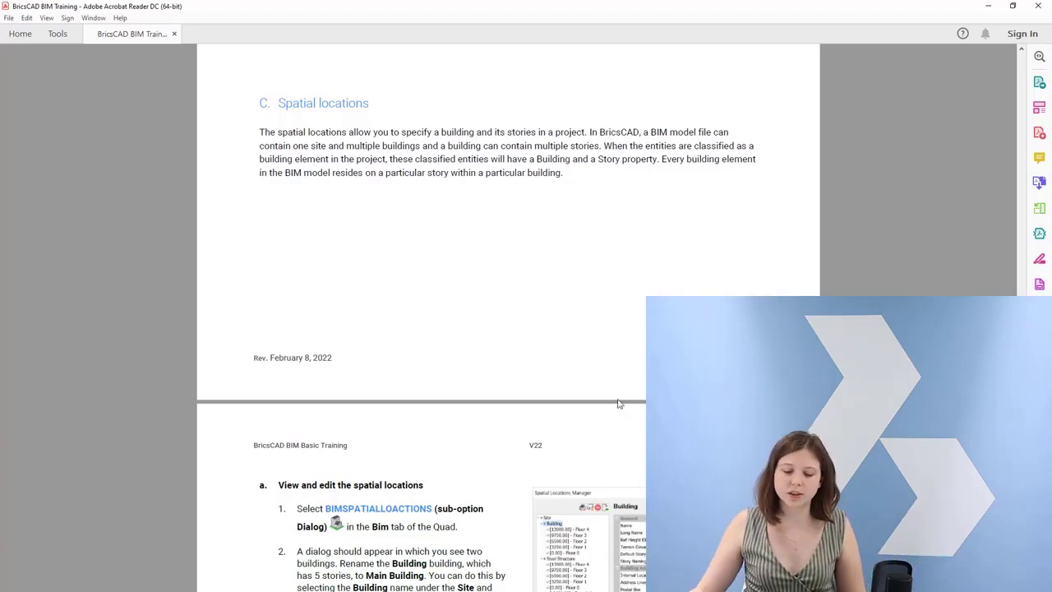
scroll(620, 404, down, 10)
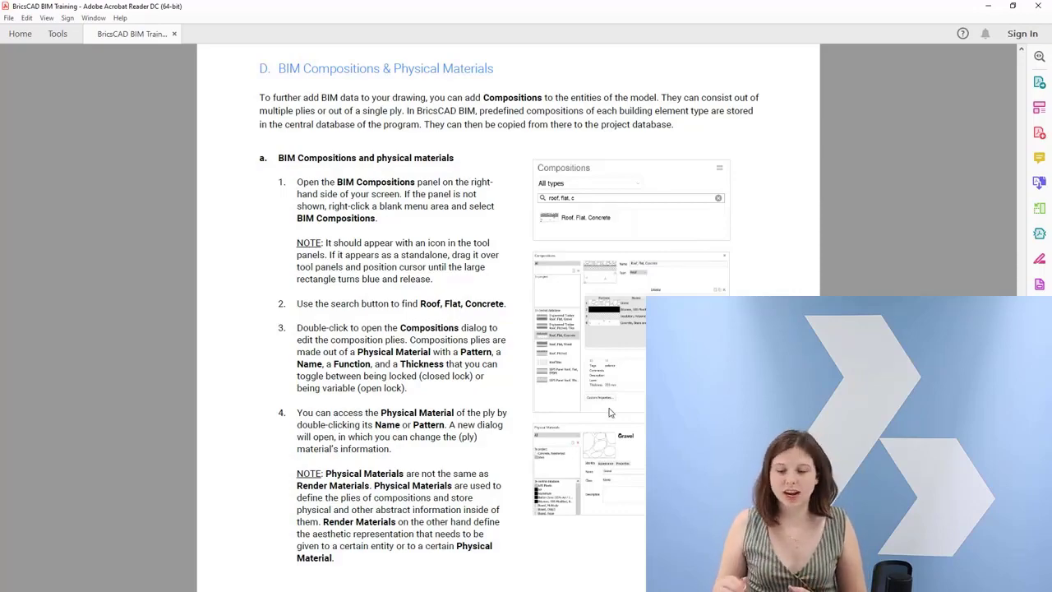
scroll(613, 407, down, 15)
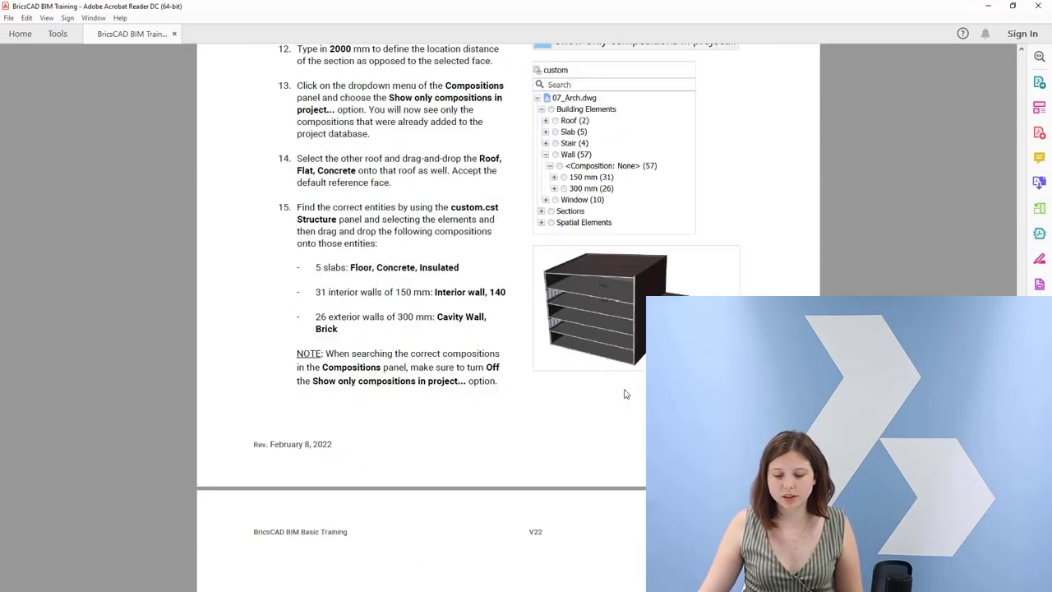
scroll(625, 395, down, 12)
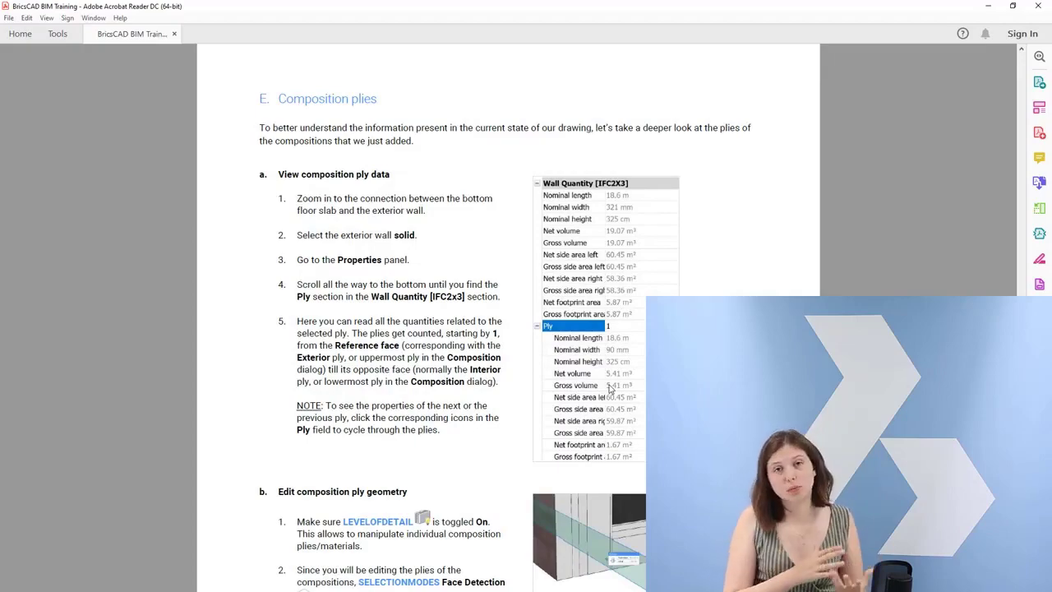
scroll(611, 390, down, 12)
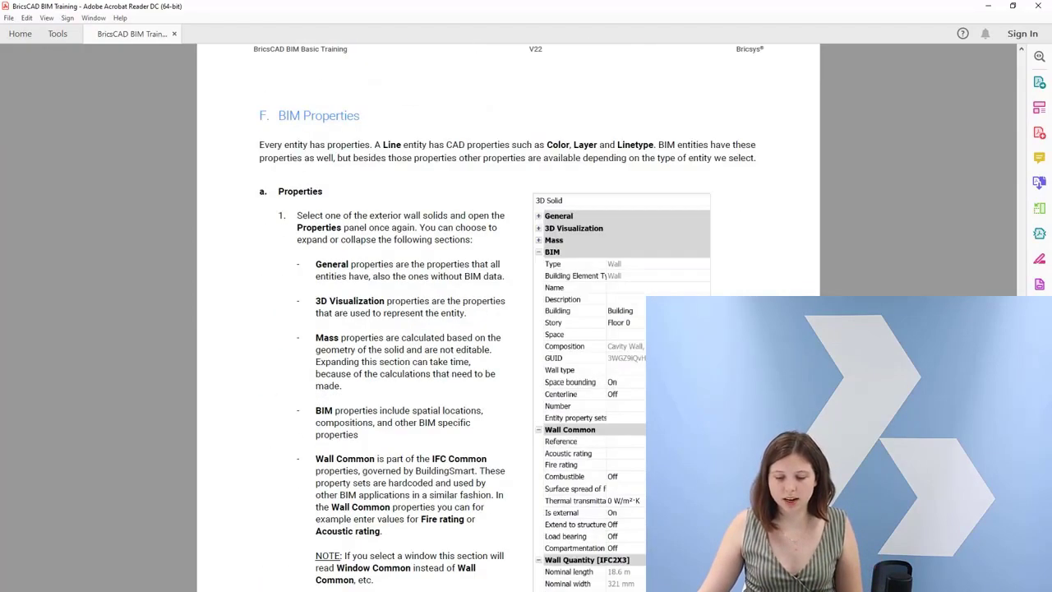
scroll(508, 329, down, 15)
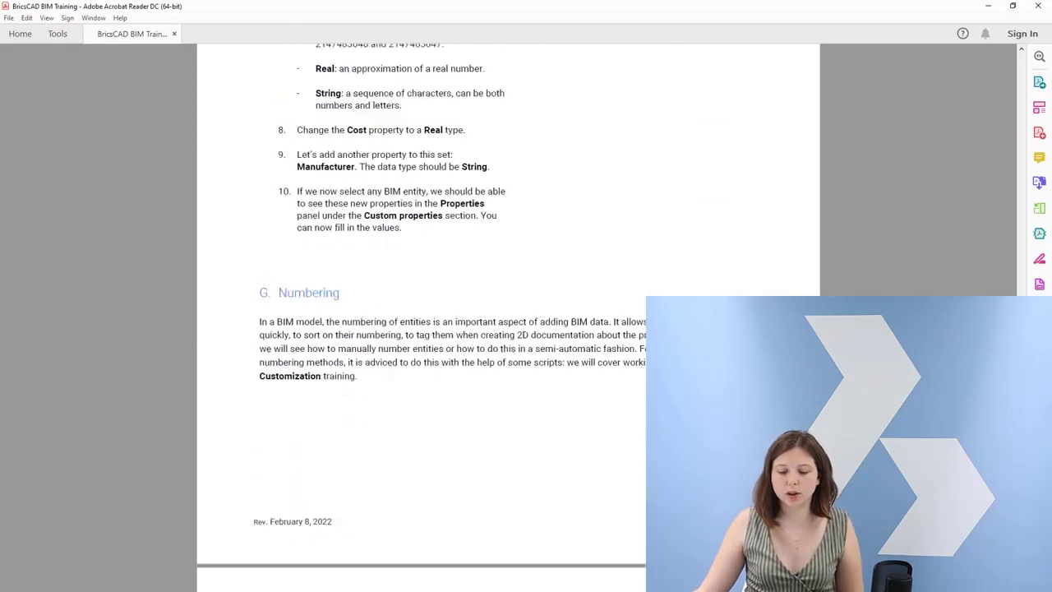
scroll(508, 329, down, 5)
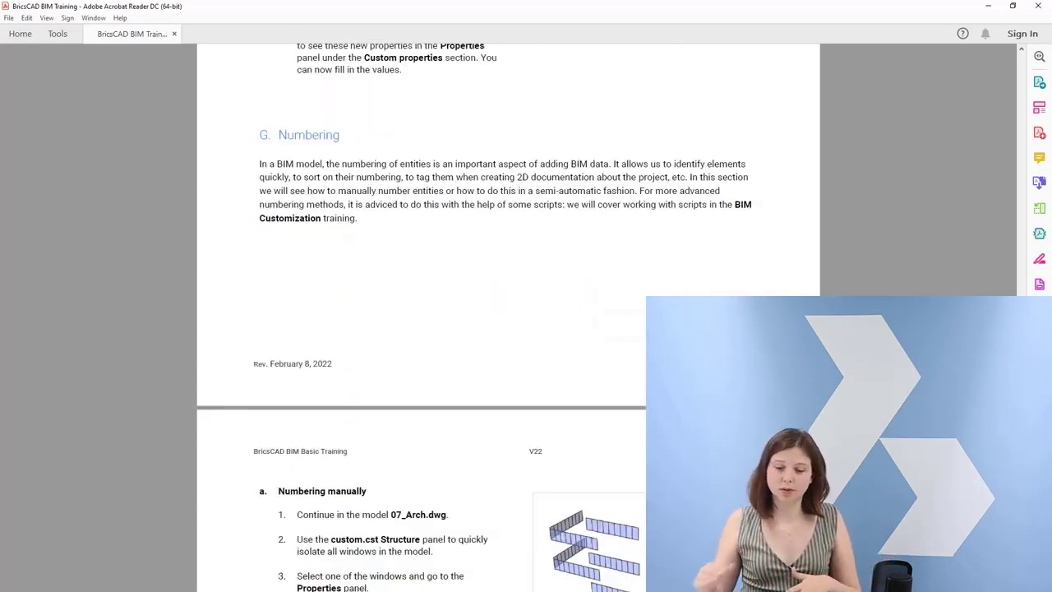
scroll(508, 328, down, 20)
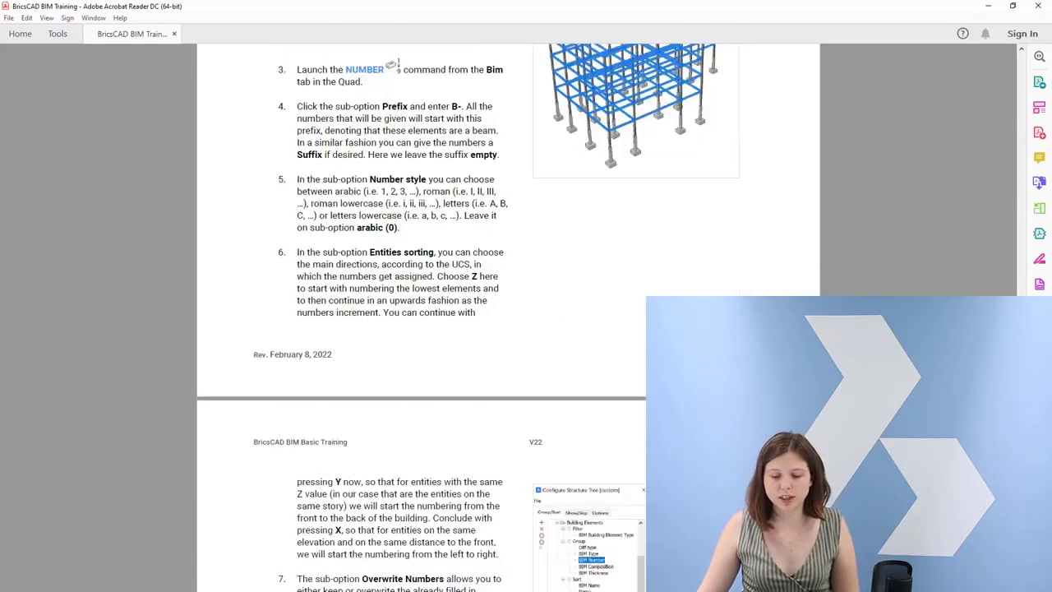
scroll(507, 329, down, 20)
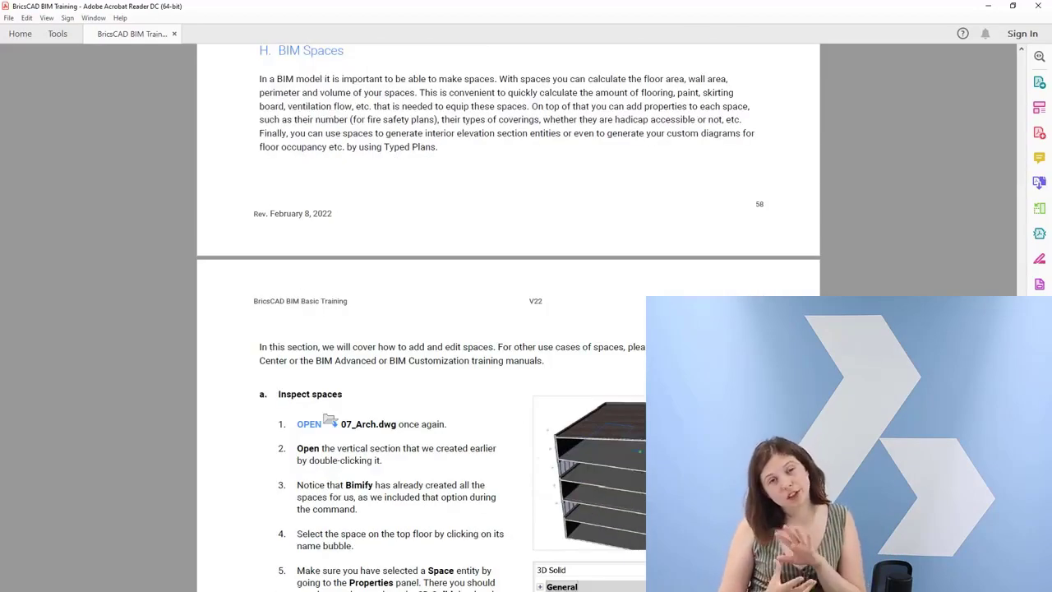
scroll(508, 329, down, 15)
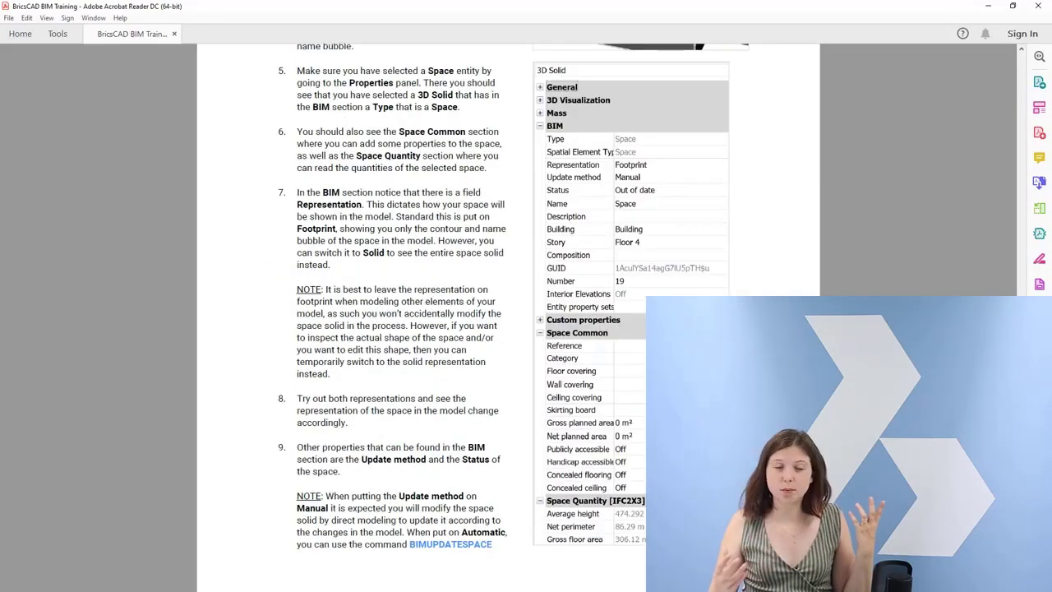
scroll(508, 329, down, 20)
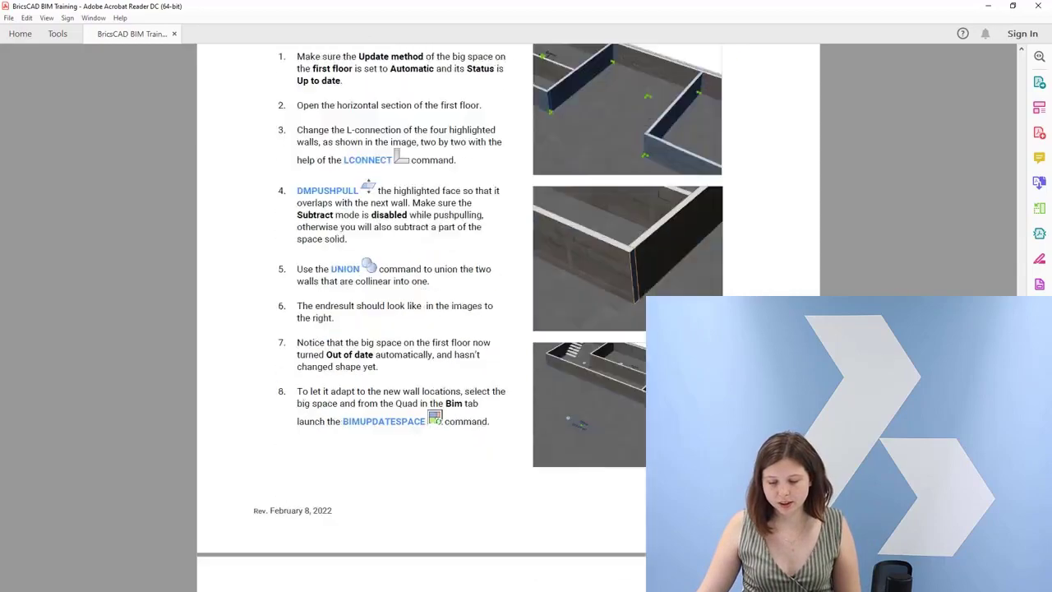
scroll(508, 329, down, 20)
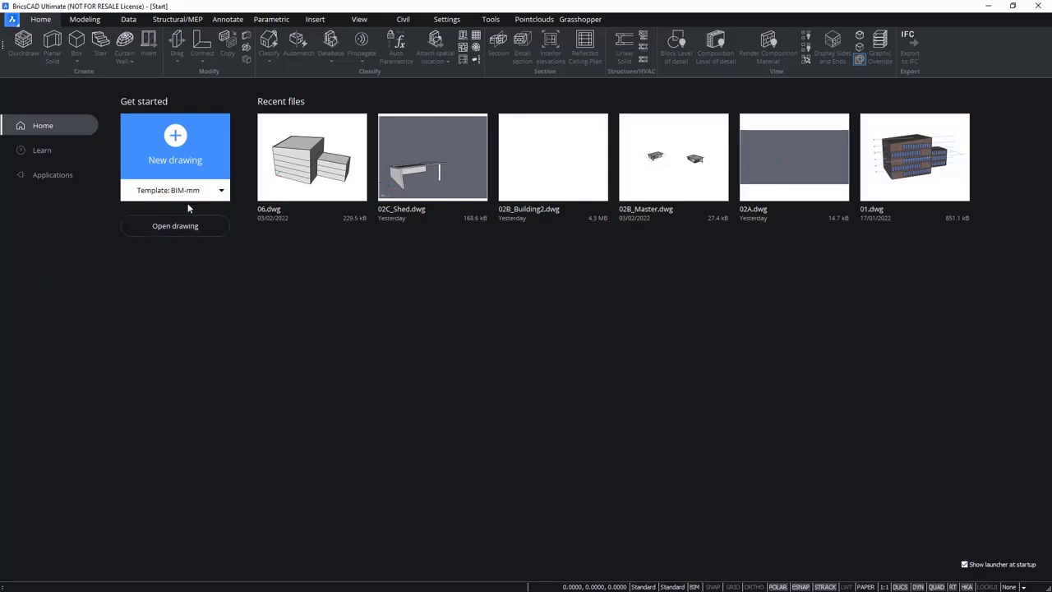
- Switch to BricsCAD and open the drawing 07_Arch.dwg from the 07. Add BIM data folder
click(182, 228)
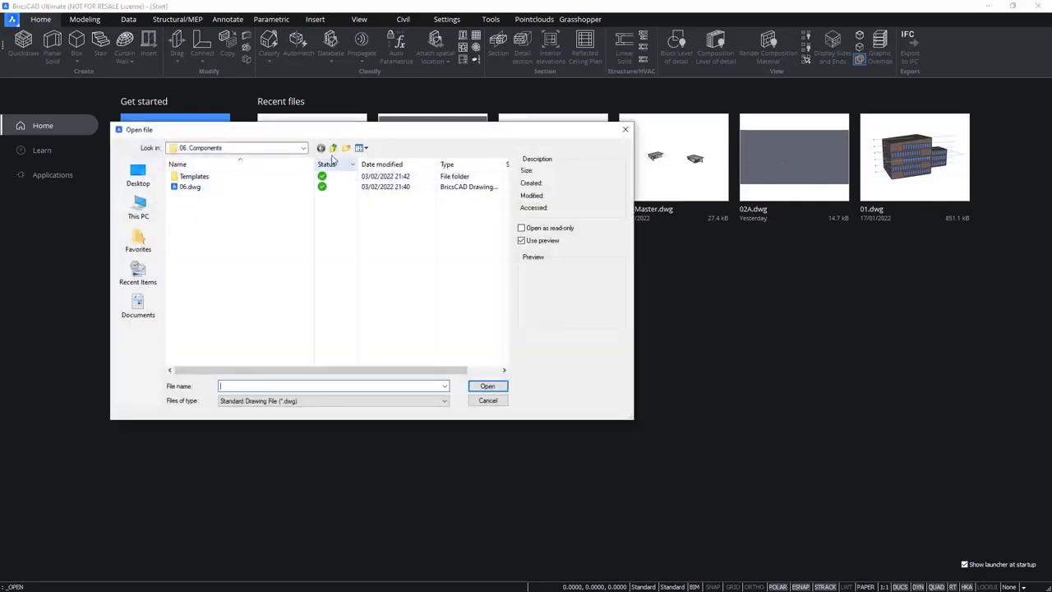
click(333, 148)
double_click(210, 239)
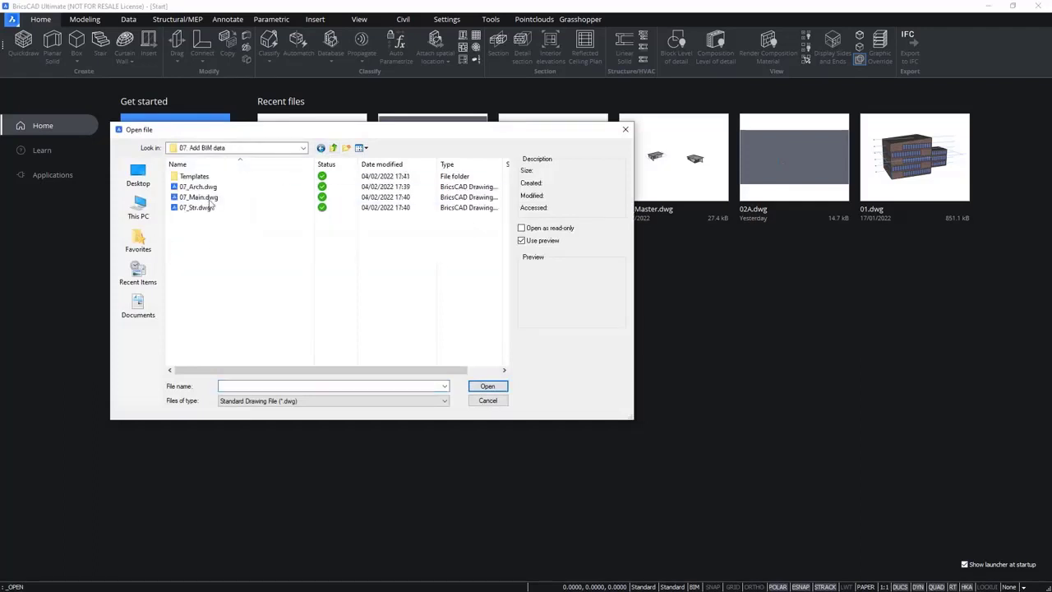
double_click(215, 189)
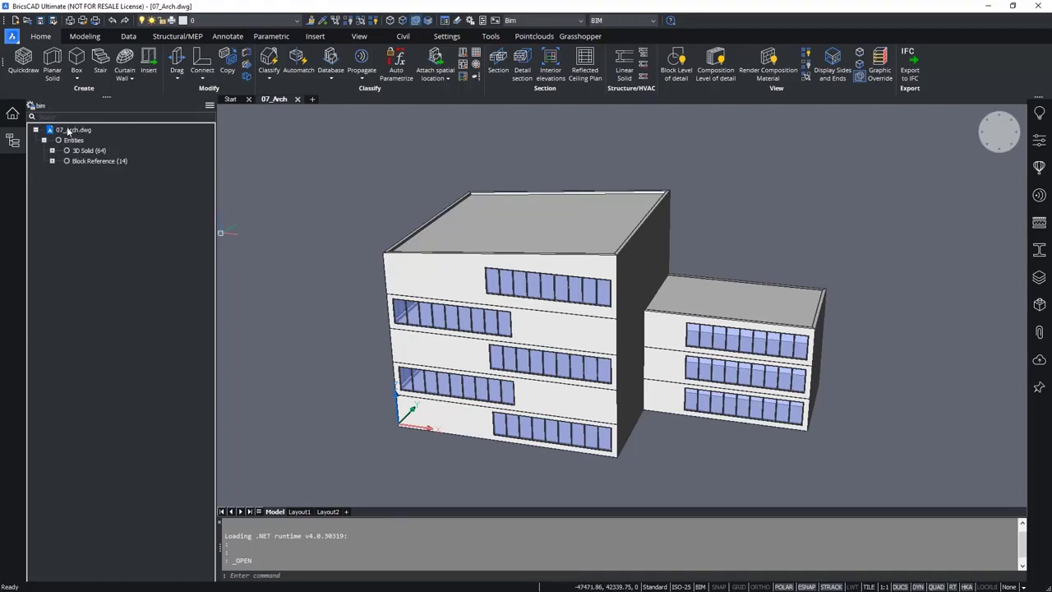
- Highlight the 3D solids and the block references through the structure tree, and inspect the filter, group and sort rules of its bim configuration
click(83, 153)
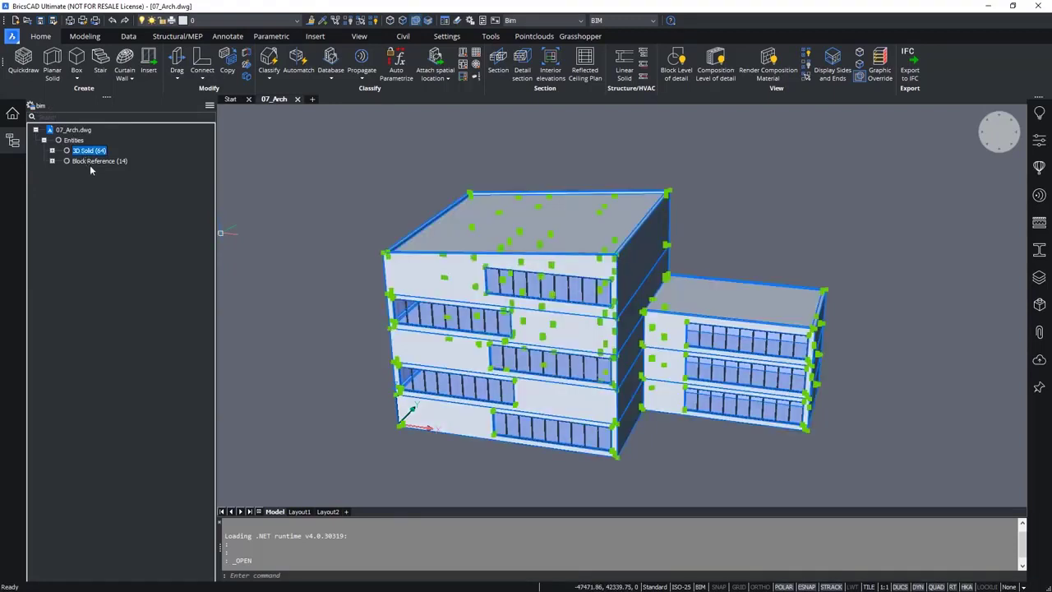
click(93, 162)
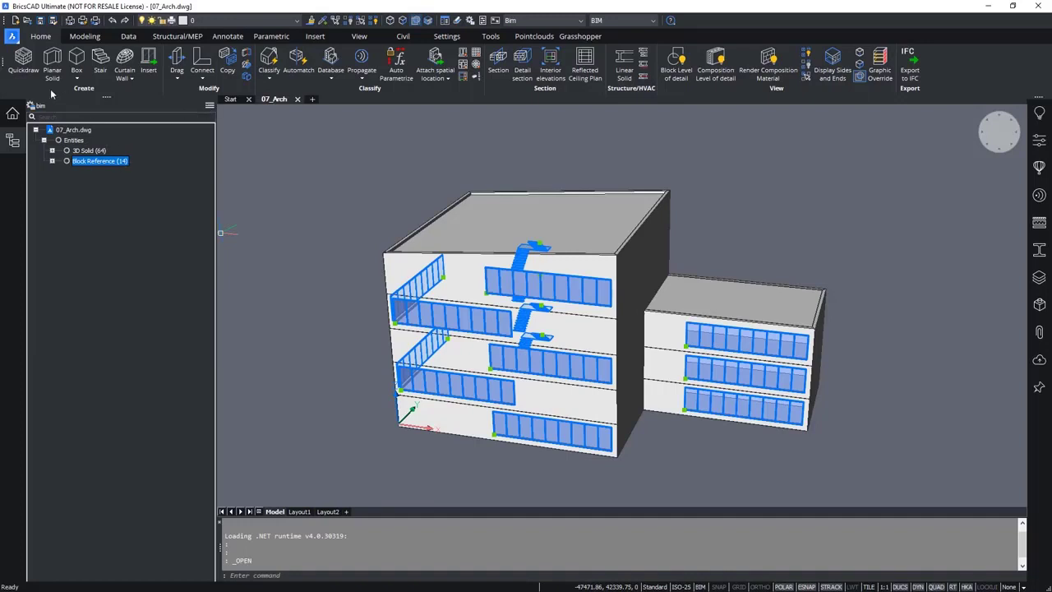
click(31, 109)
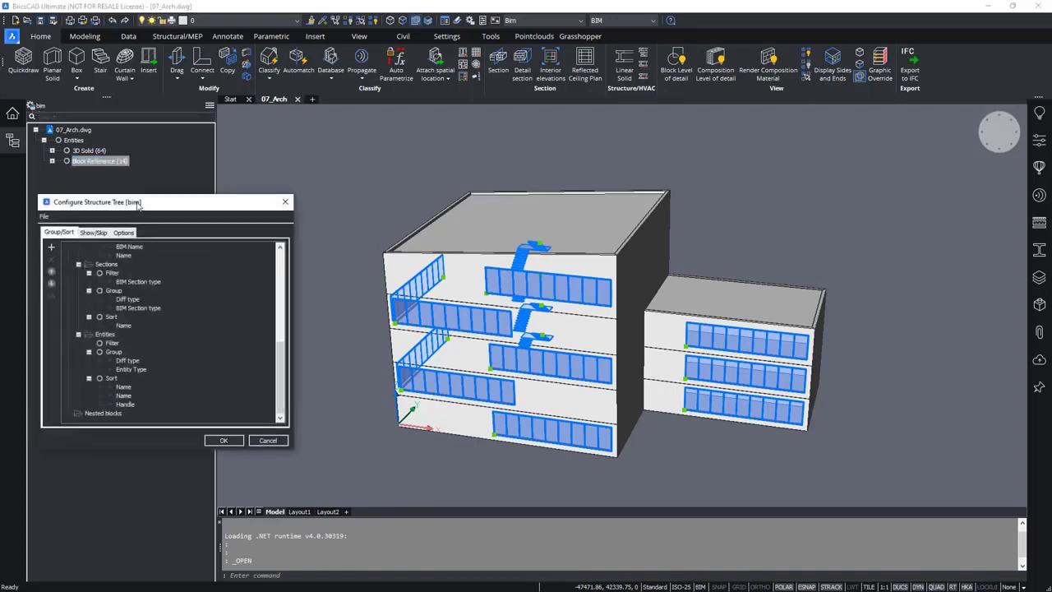
drag(140, 207, 291, 102)
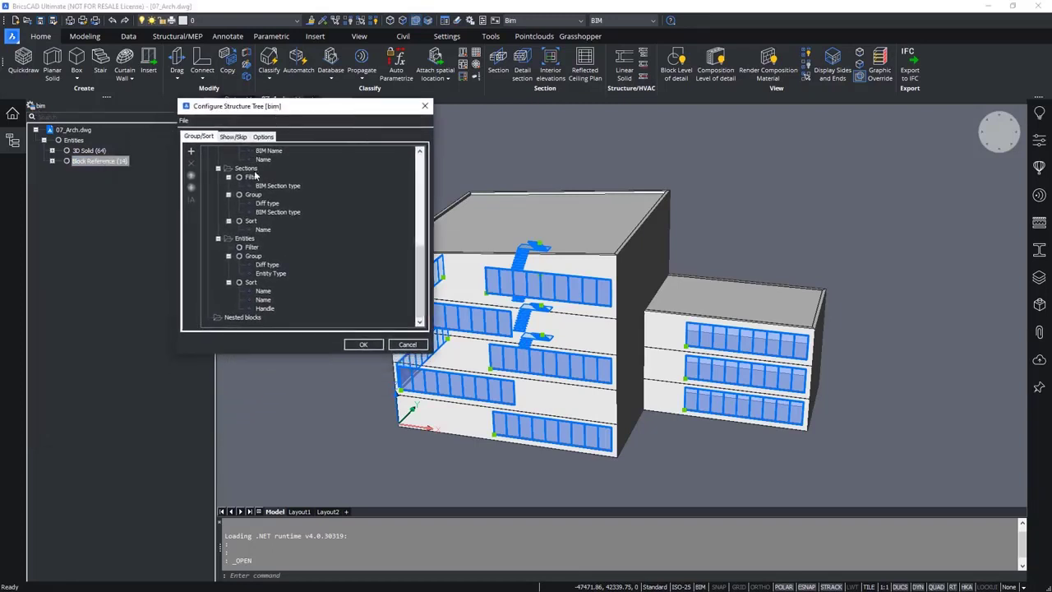
scroll(273, 244, up, 8)
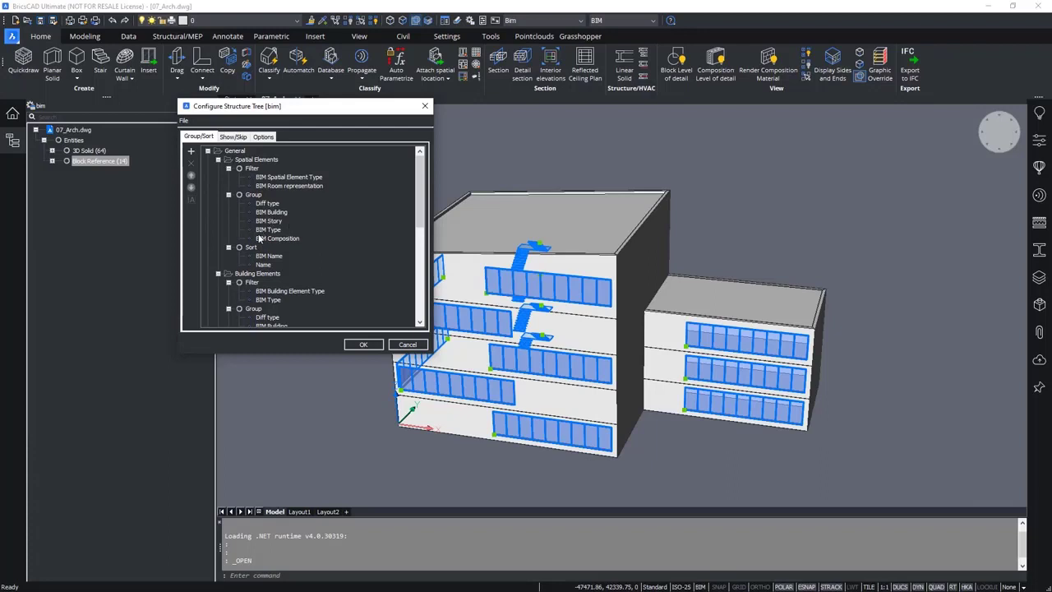
click(425, 105)
- Apply the bim configuration to the structure tree and expand its Entities category
click(210, 107)
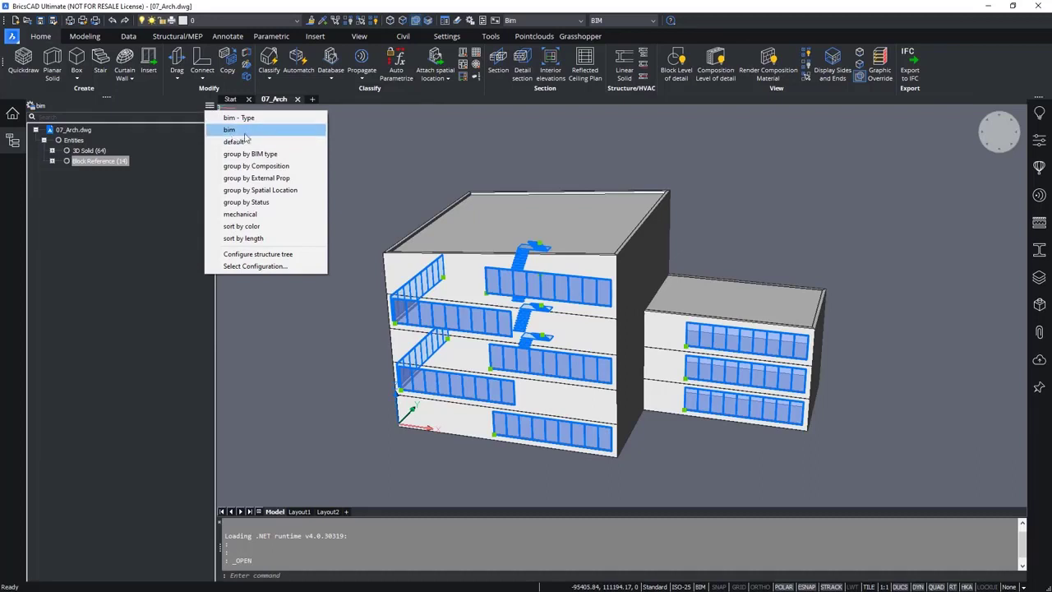
click(242, 131)
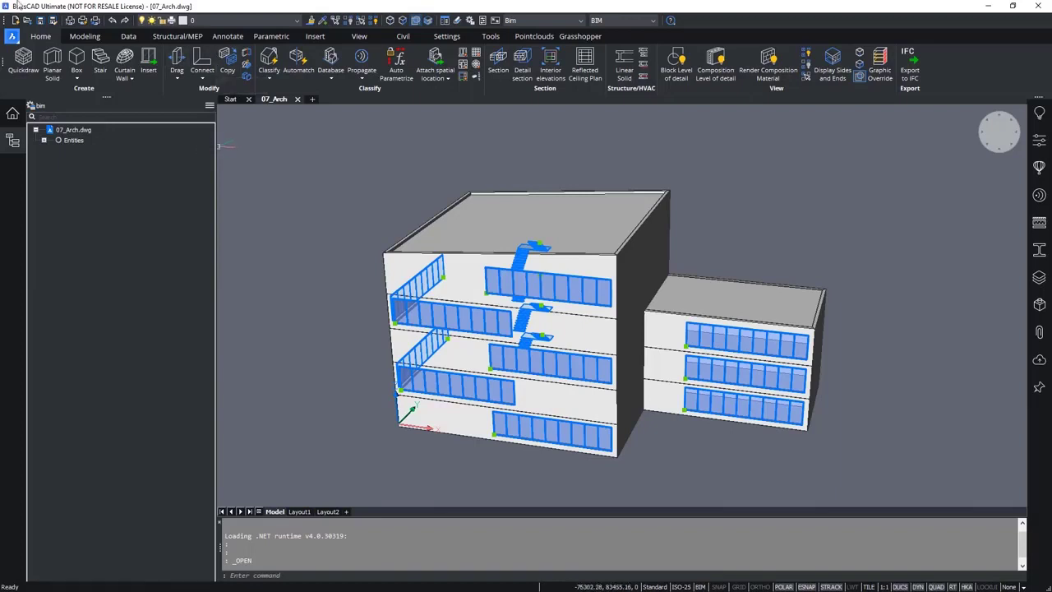
click(45, 140)
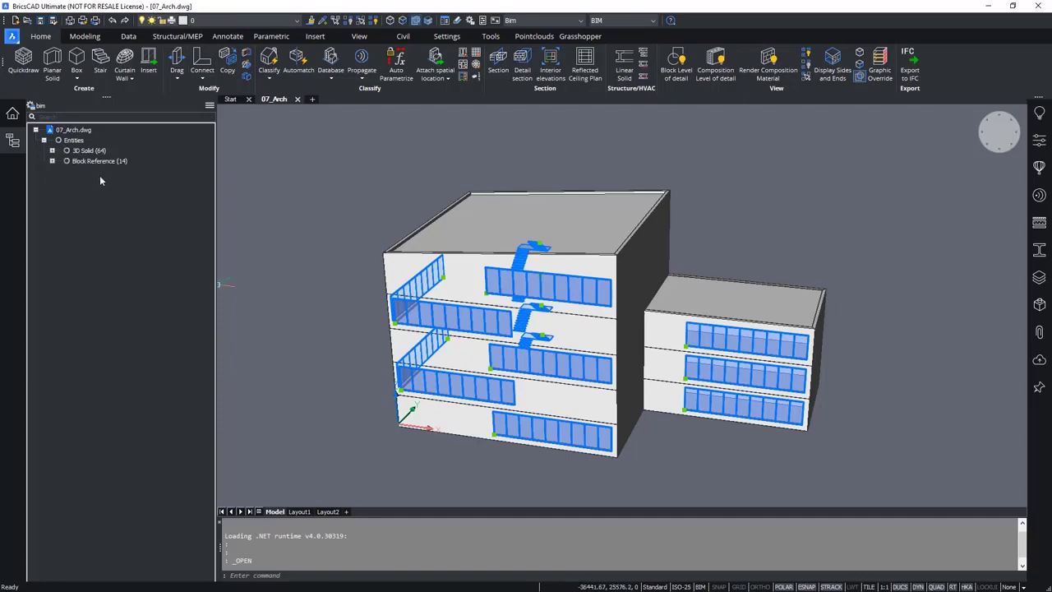
- Select the 3D solids, the block references and again the 3D solids from the structure tree to identify them in the model
click(87, 152)
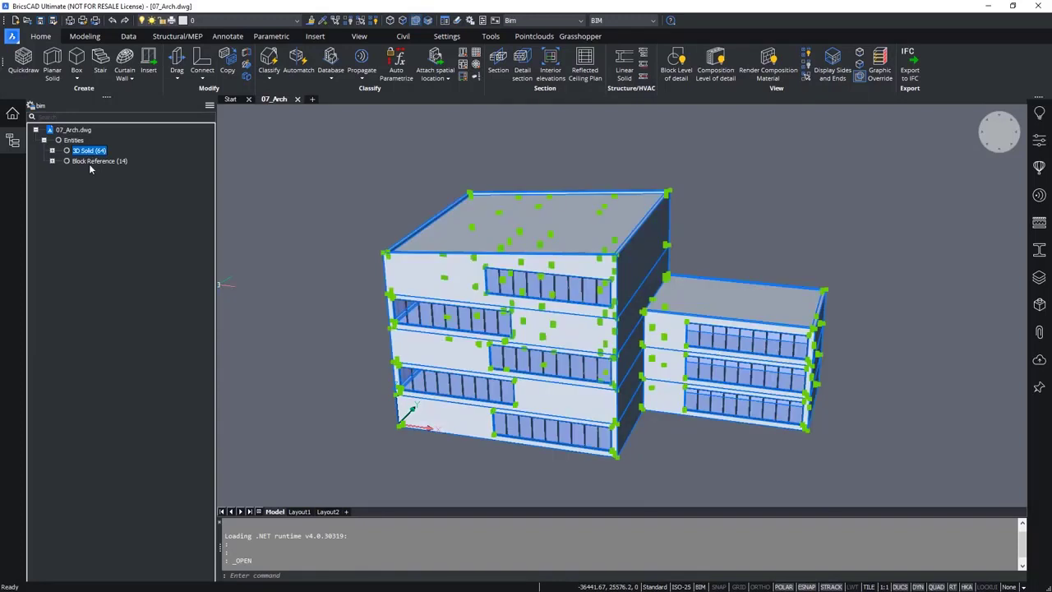
click(90, 163)
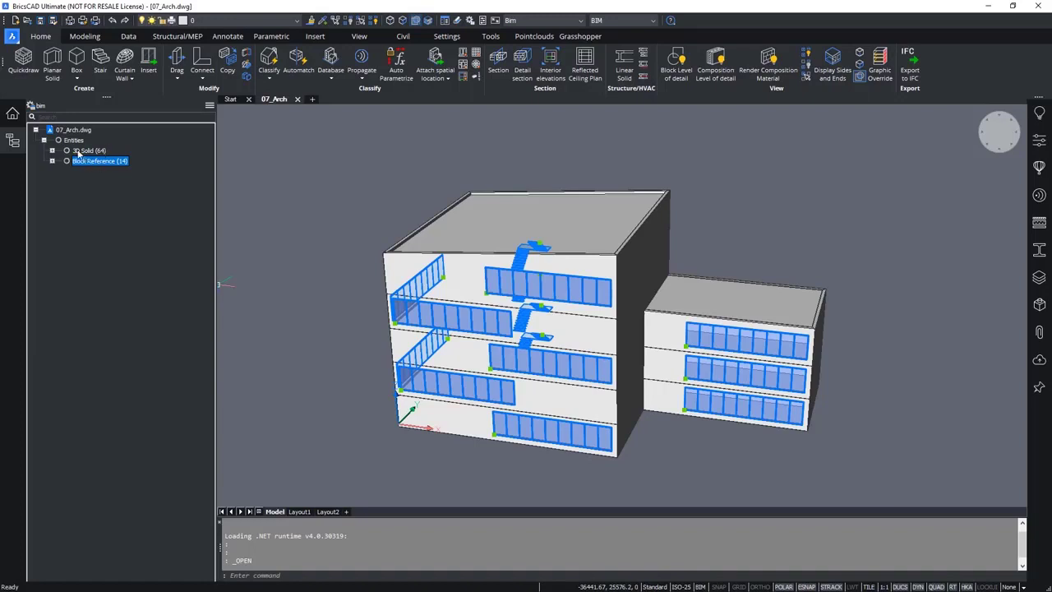
click(86, 151)
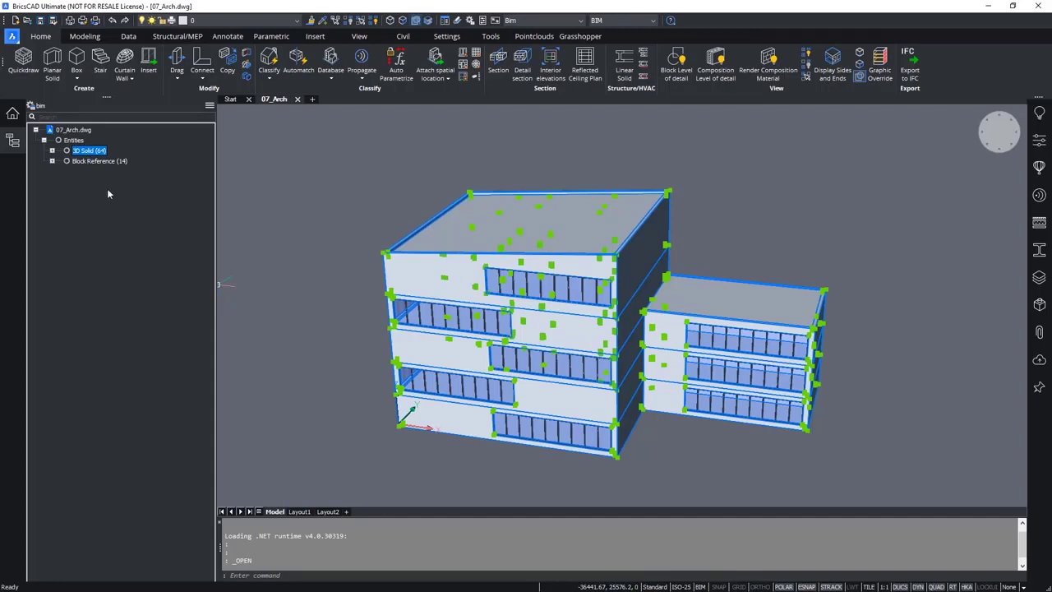
- Save a copy of the bim structure tree configuration as custom.cst in the Support folder
click(210, 107)
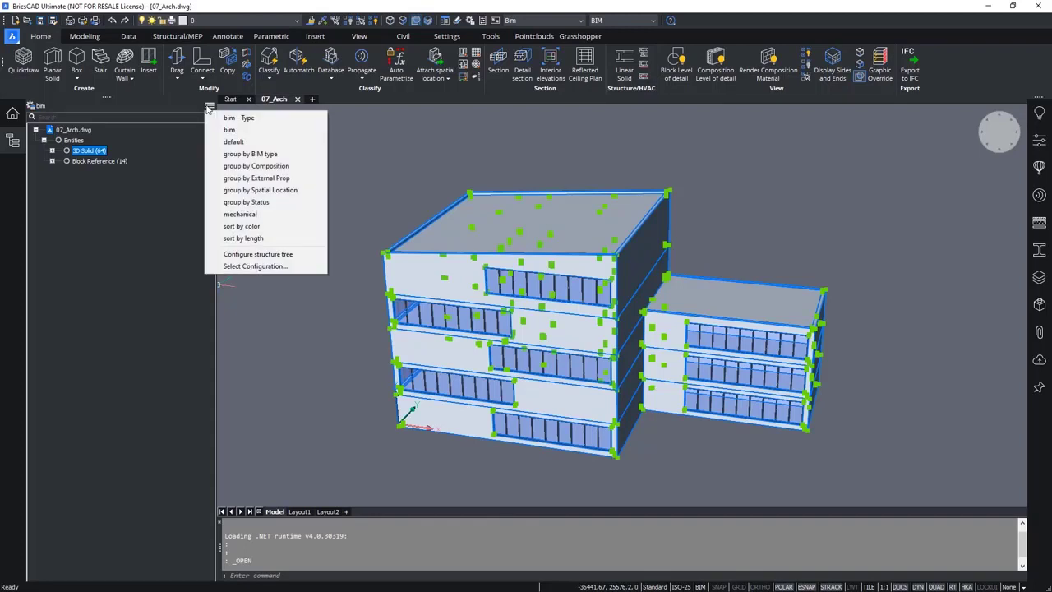
click(262, 256)
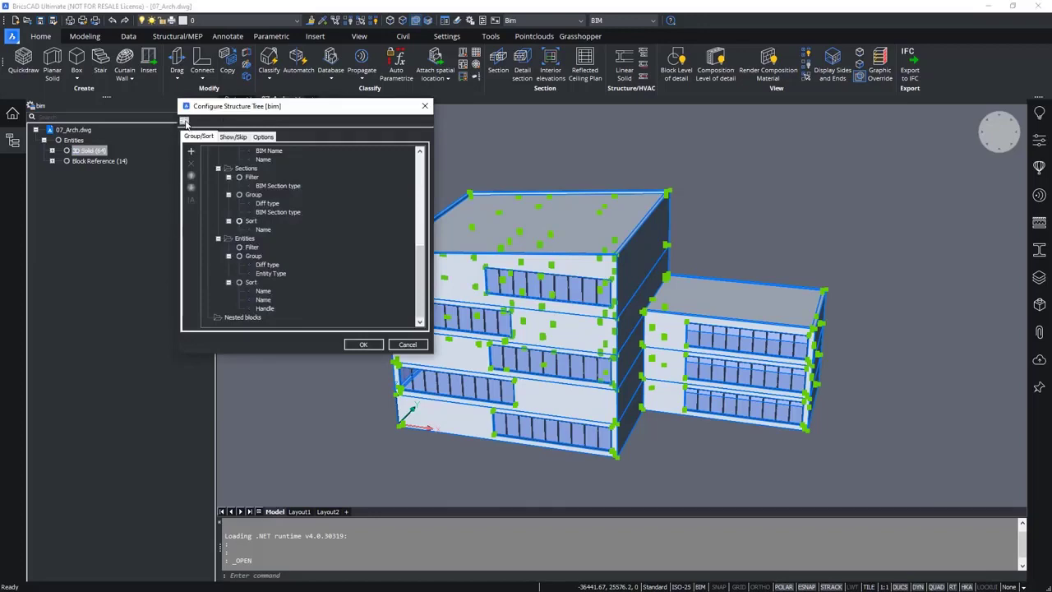
click(184, 122)
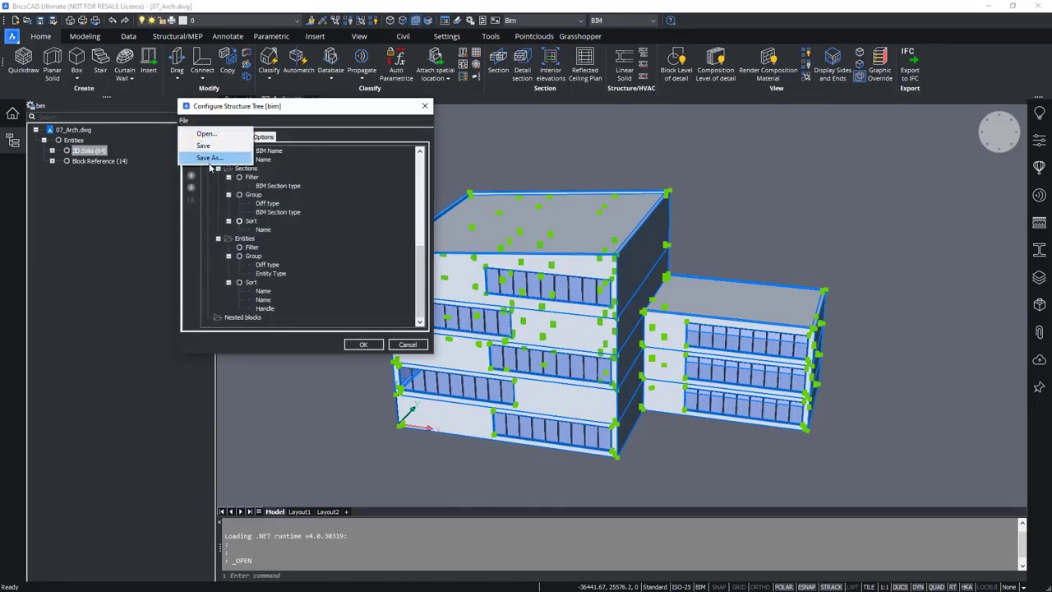
click(210, 162)
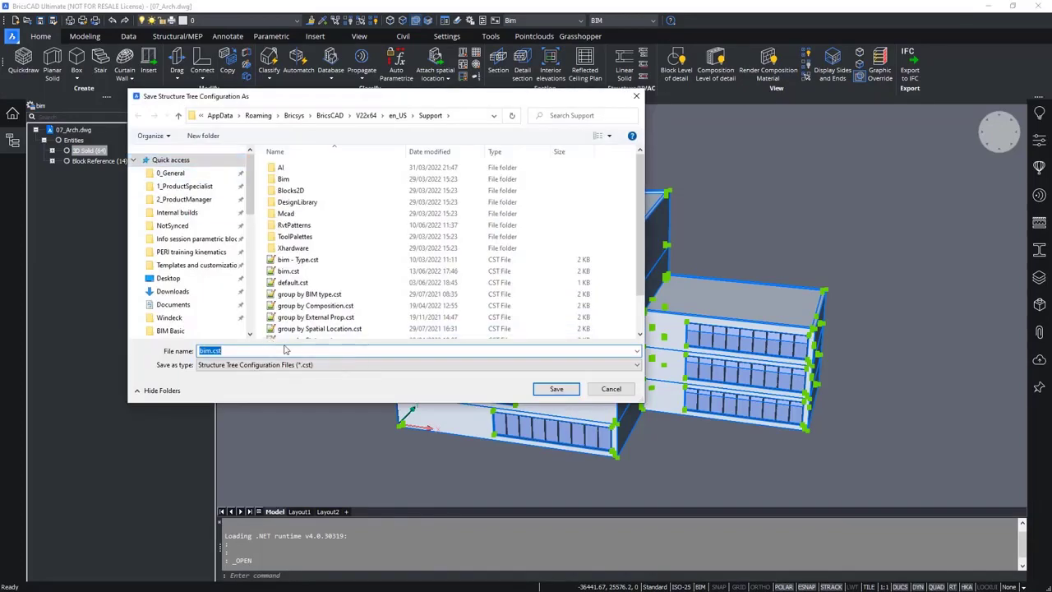
click(211, 350)
key(shift+Home)
text(custom)
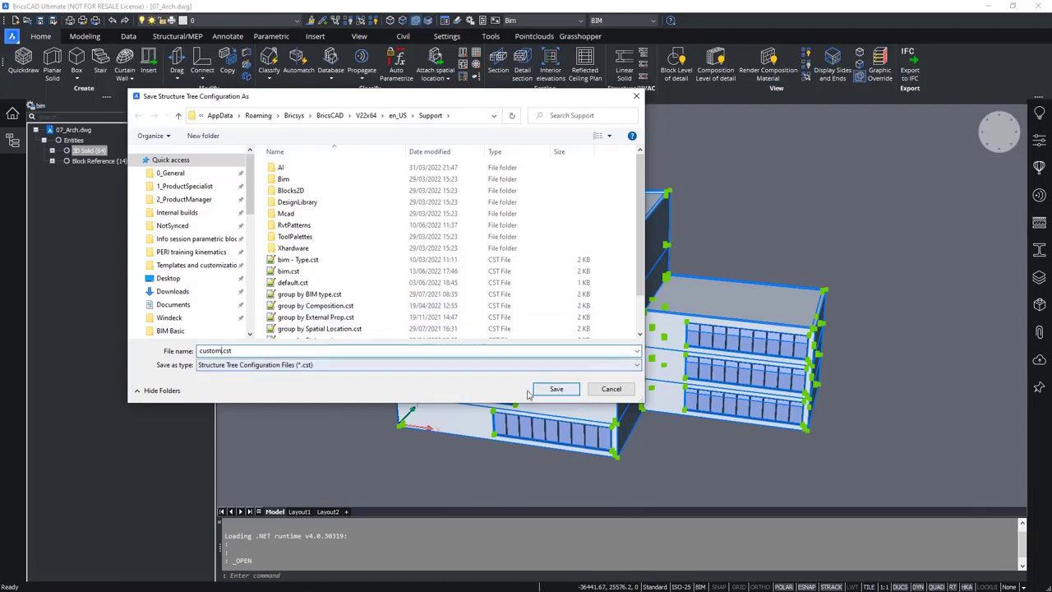
click(556, 389)
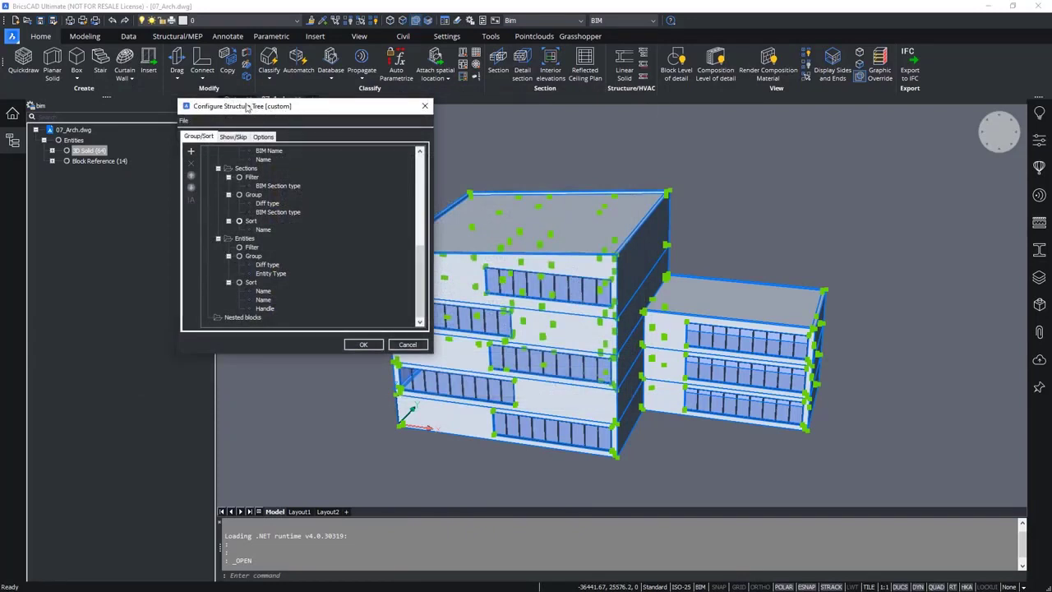
- Examine the Building Elements, Spatial Elements and Entities categories in the custom configuration's group and sort rules
scroll(356, 310, up, 5)
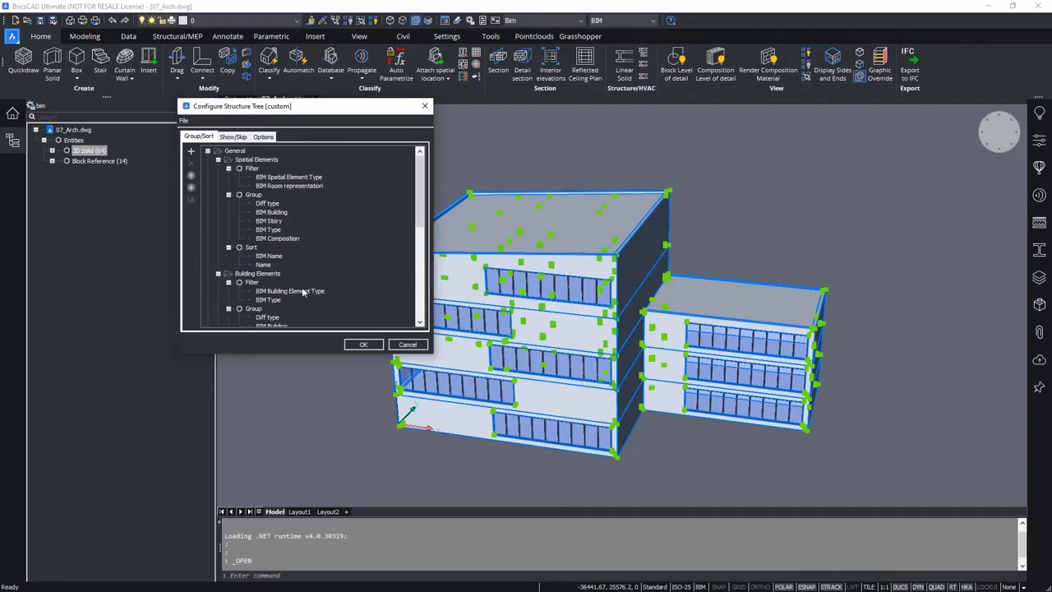
click(266, 276)
scroll(266, 279, down, 4)
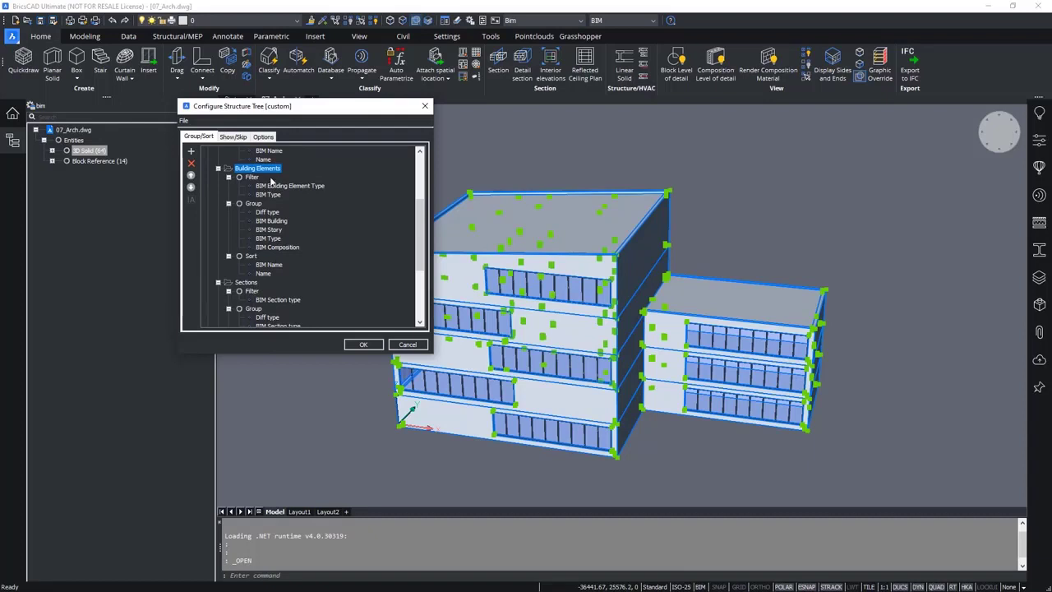
scroll(257, 176, up, 4)
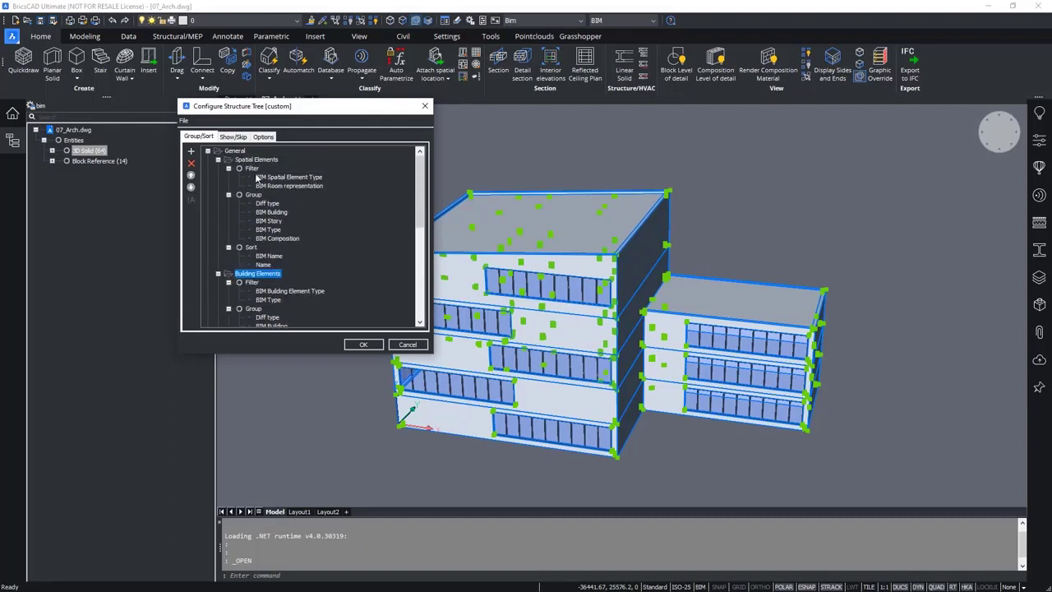
click(267, 162)
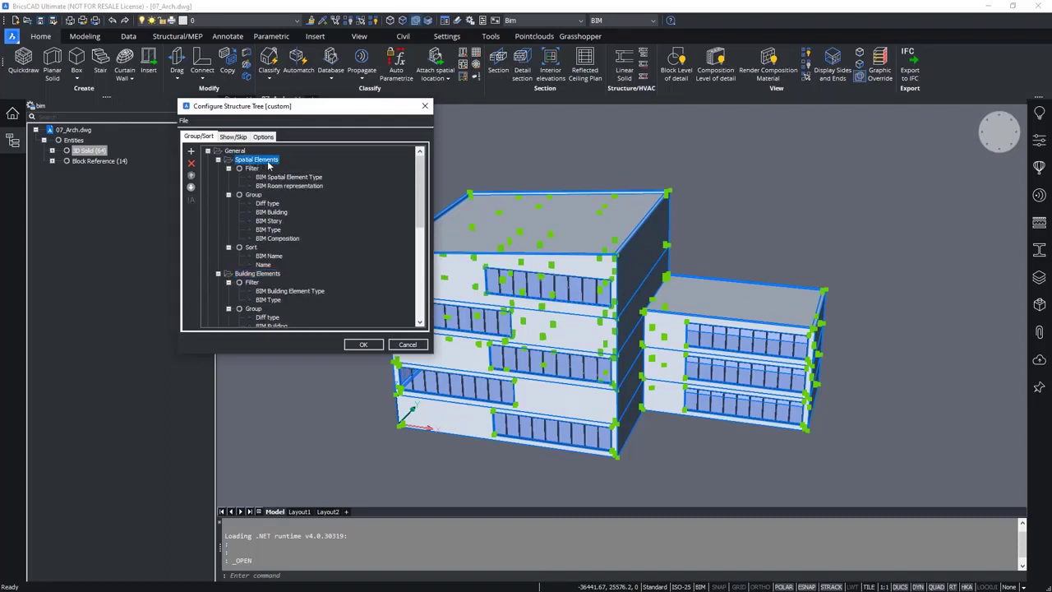
scroll(273, 234, down, 5)
click(244, 239)
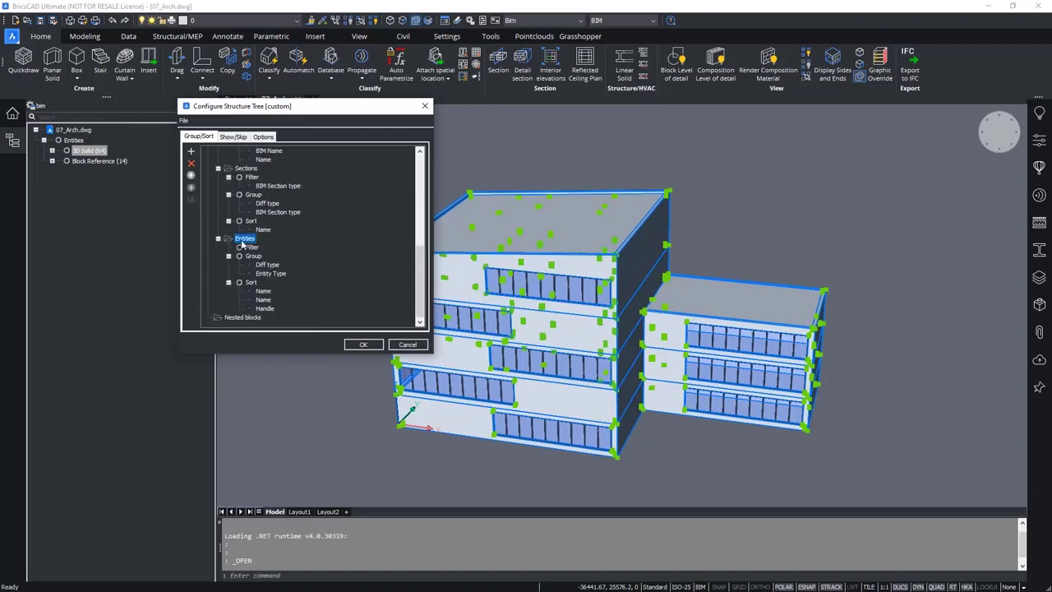
scroll(246, 246, up, 4)
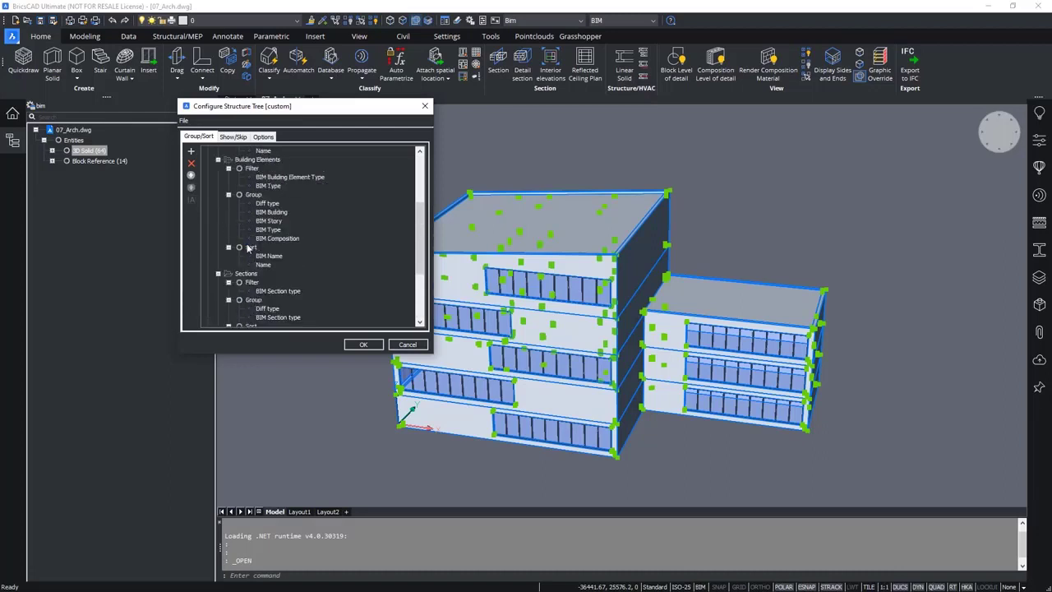
- Inspect the filter, group and sort rules of the Building Elements category, including the building, story, type, composition and name properties
click(257, 161)
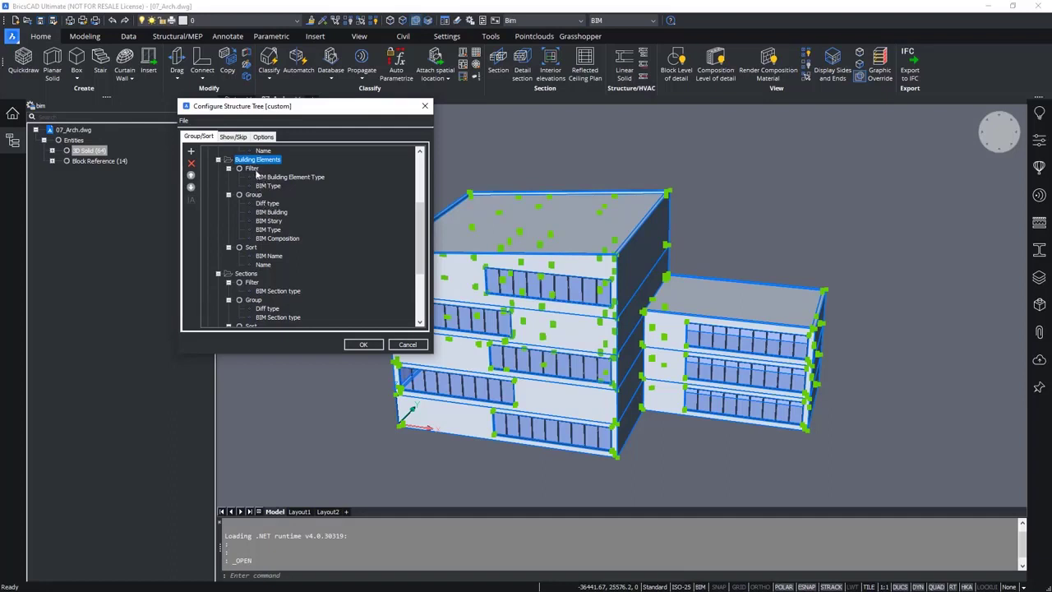
click(252, 169)
click(253, 195)
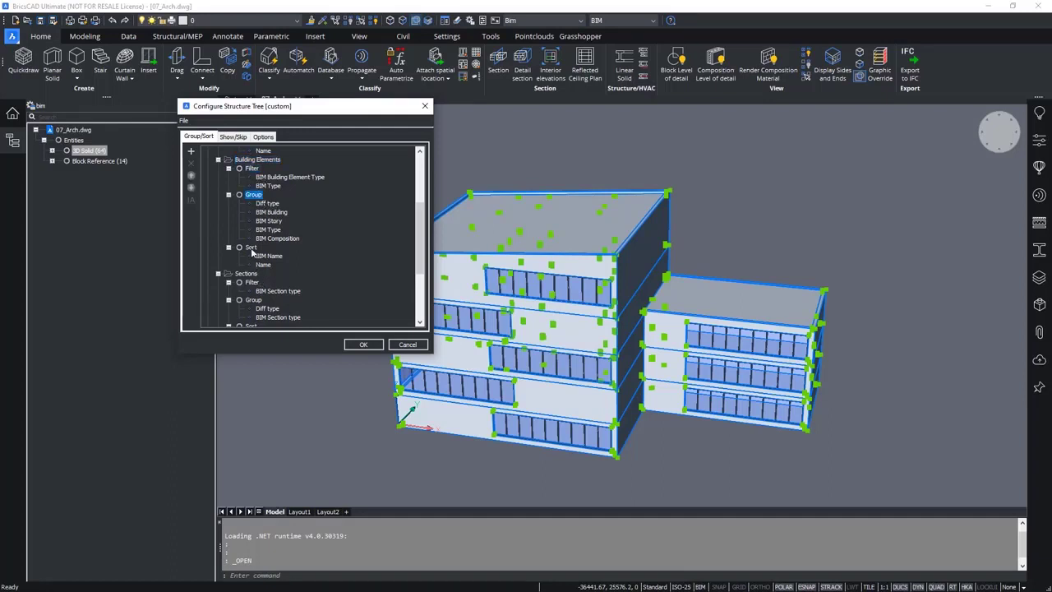
click(251, 248)
click(271, 212)
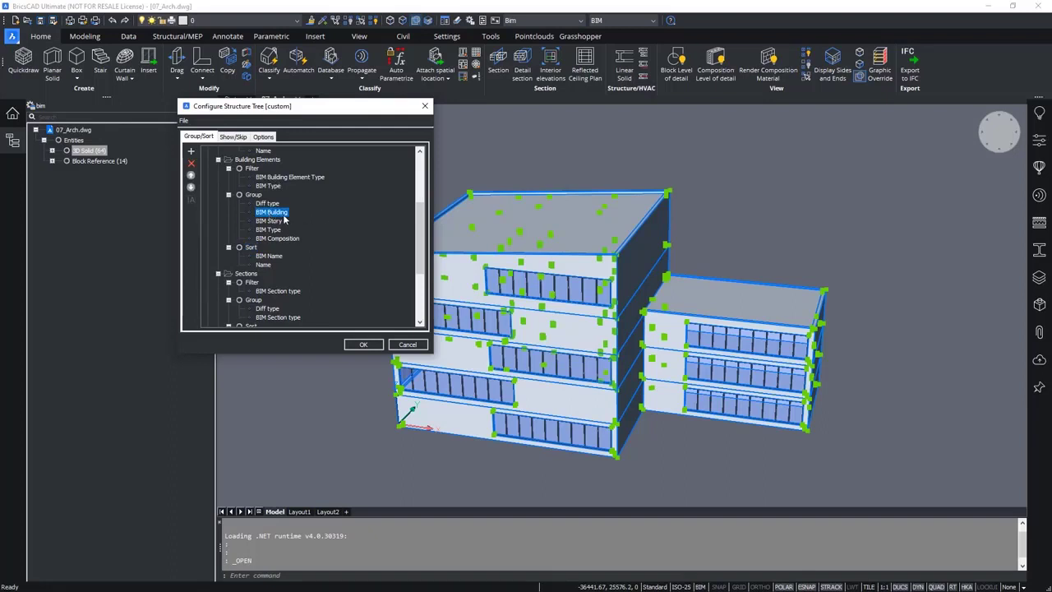
click(277, 223)
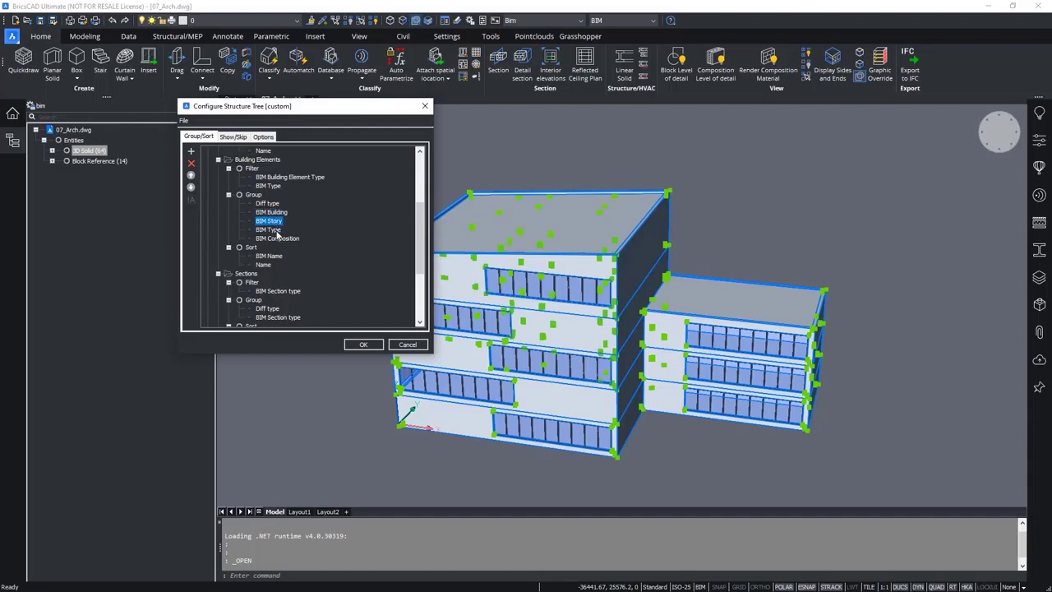
click(274, 230)
click(280, 240)
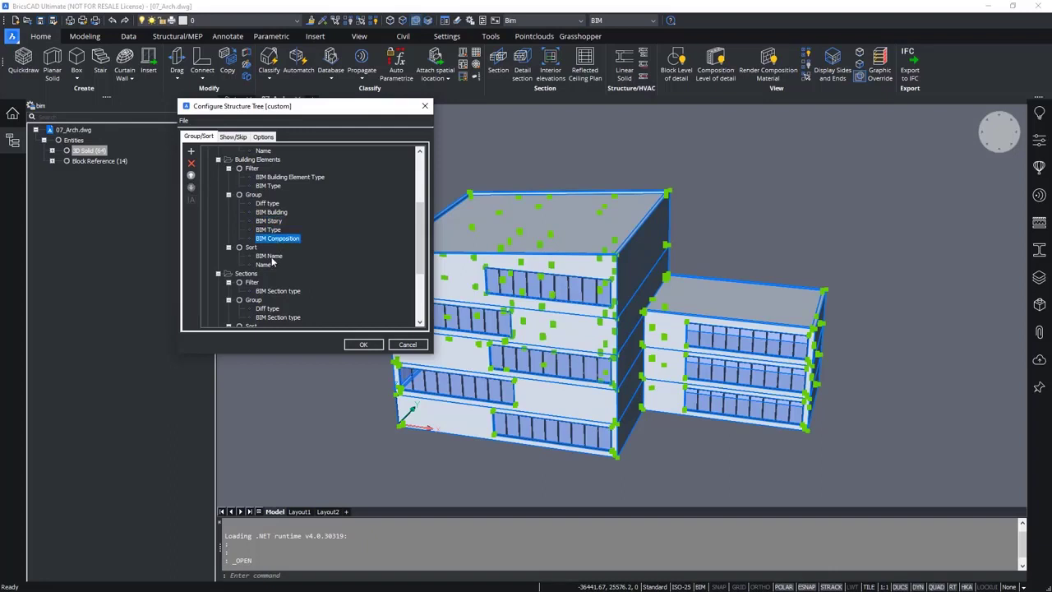
click(270, 256)
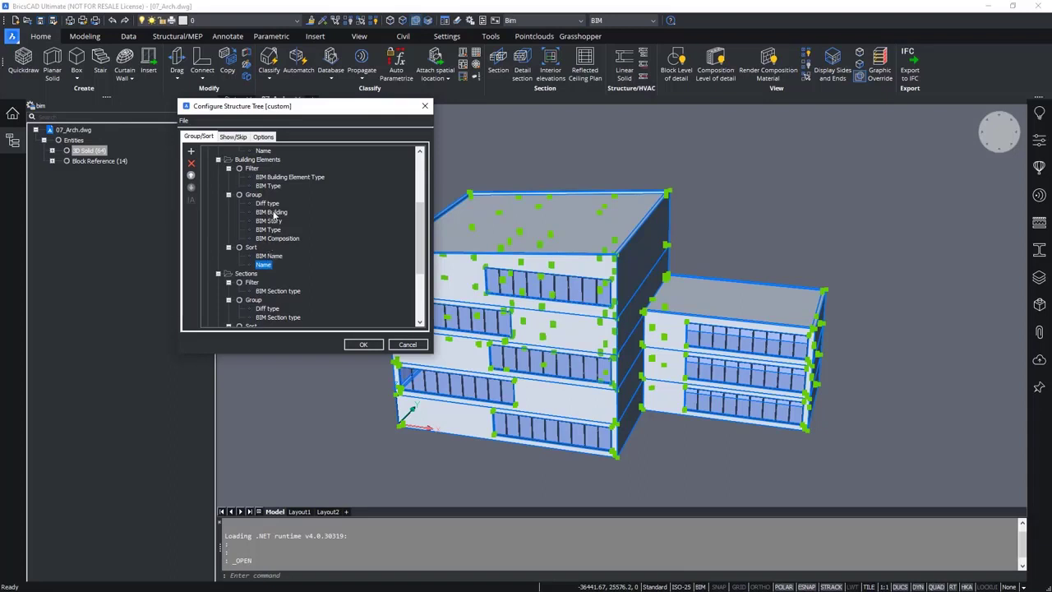
- Delete the BIM Building property from the group rules of the Building Elements category
click(274, 213)
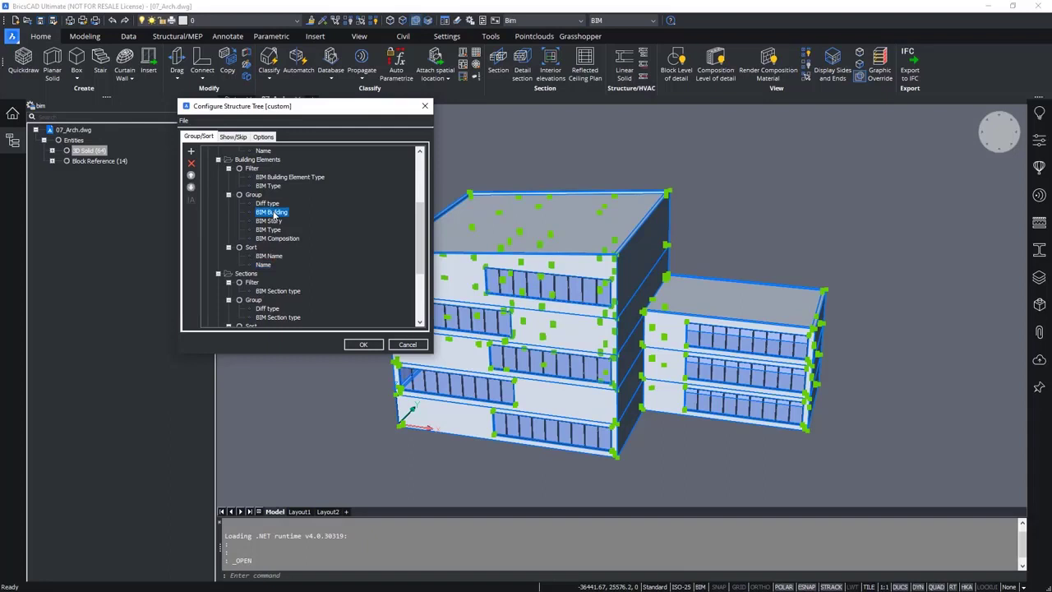
right_click(274, 214)
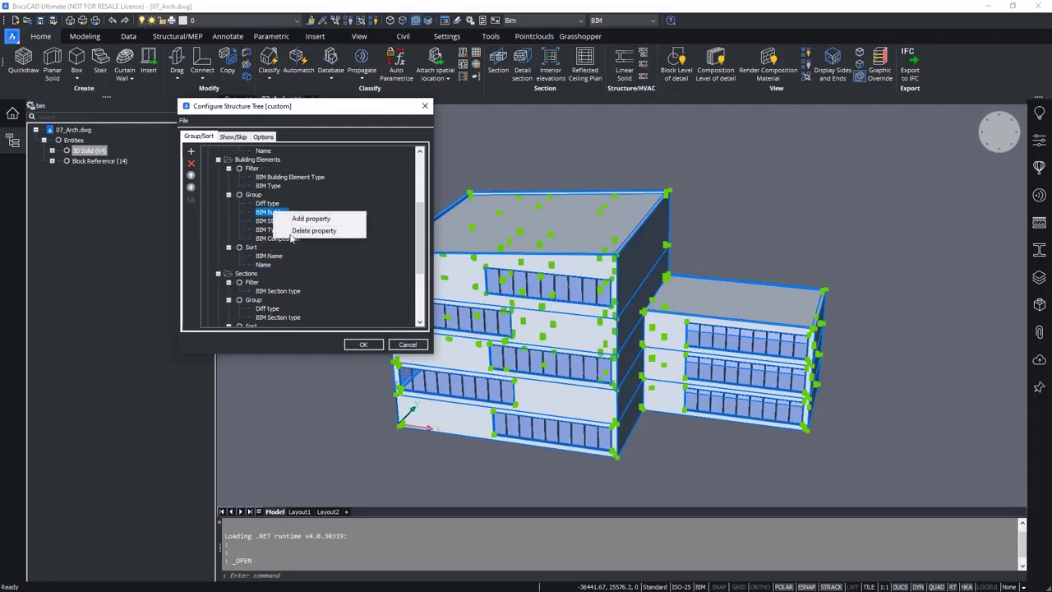
click(297, 231)
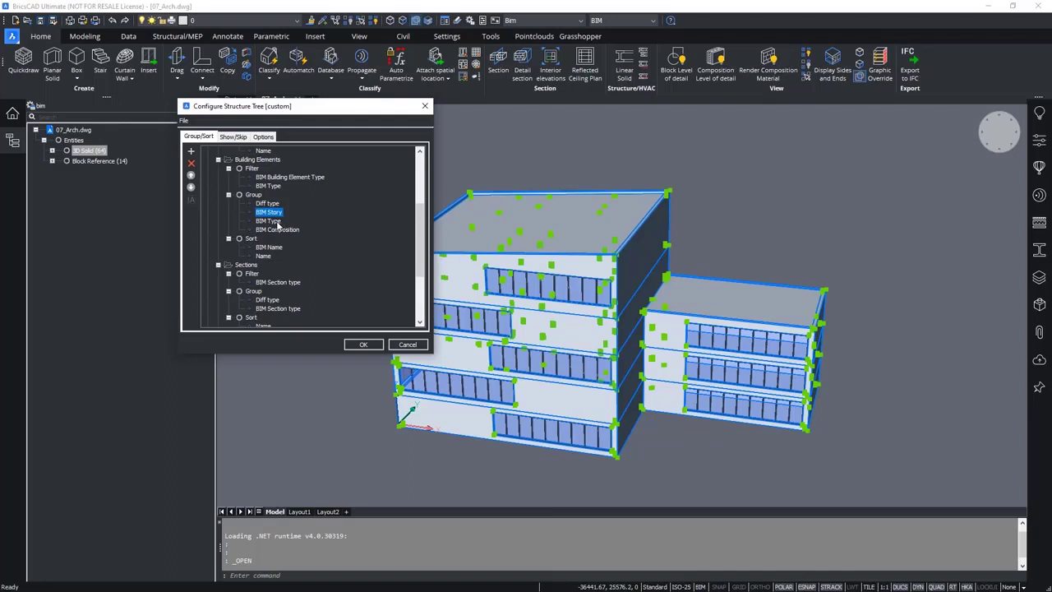
- Add the Thickness property from the Quantity extensions to the Building Elements group rules, after BIM Story
click(192, 152)
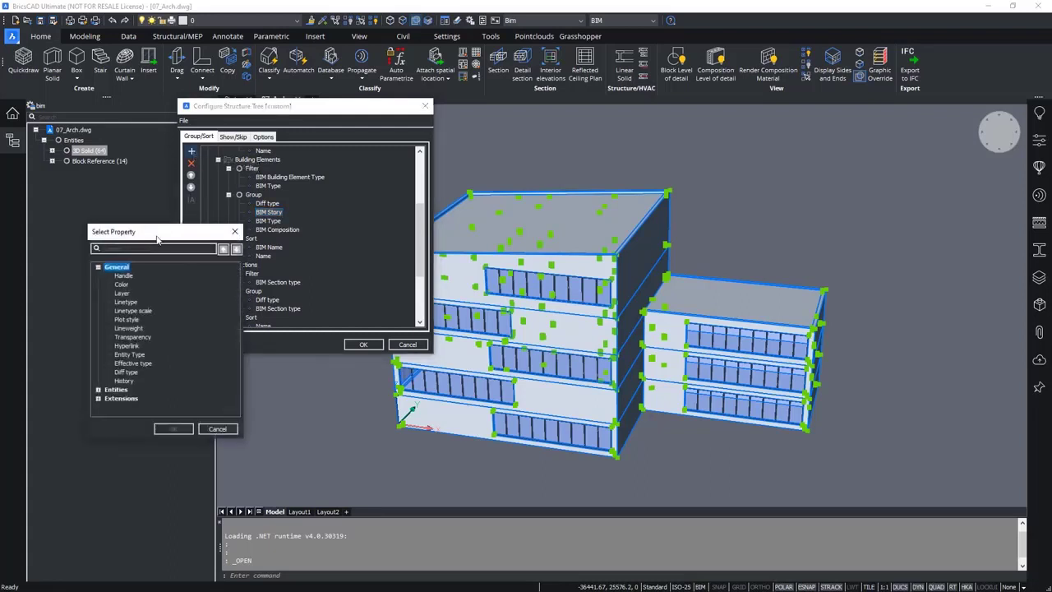
drag(169, 228, 374, 176)
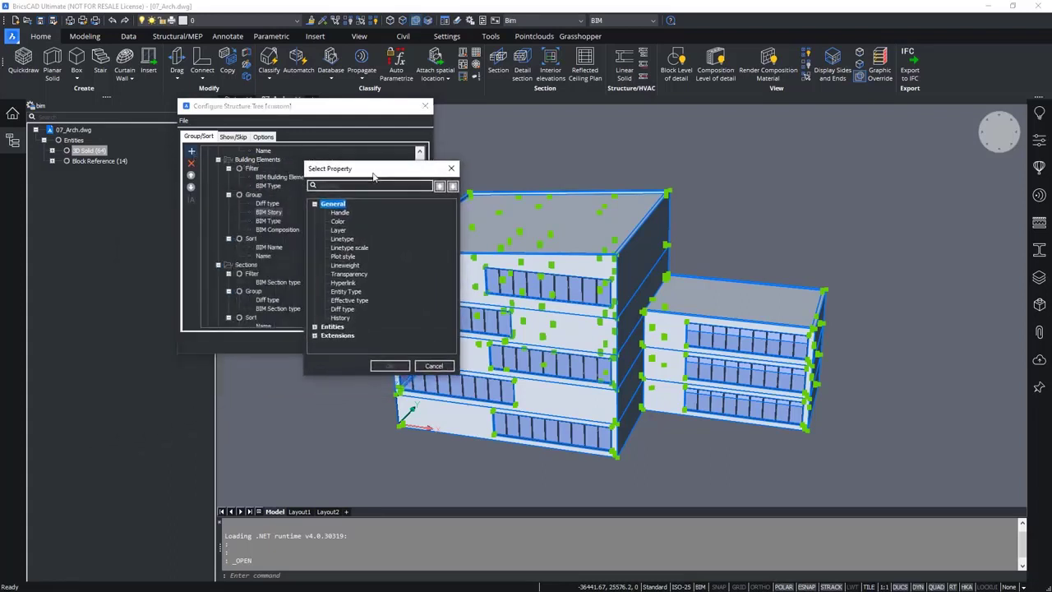
click(345, 186)
click(315, 336)
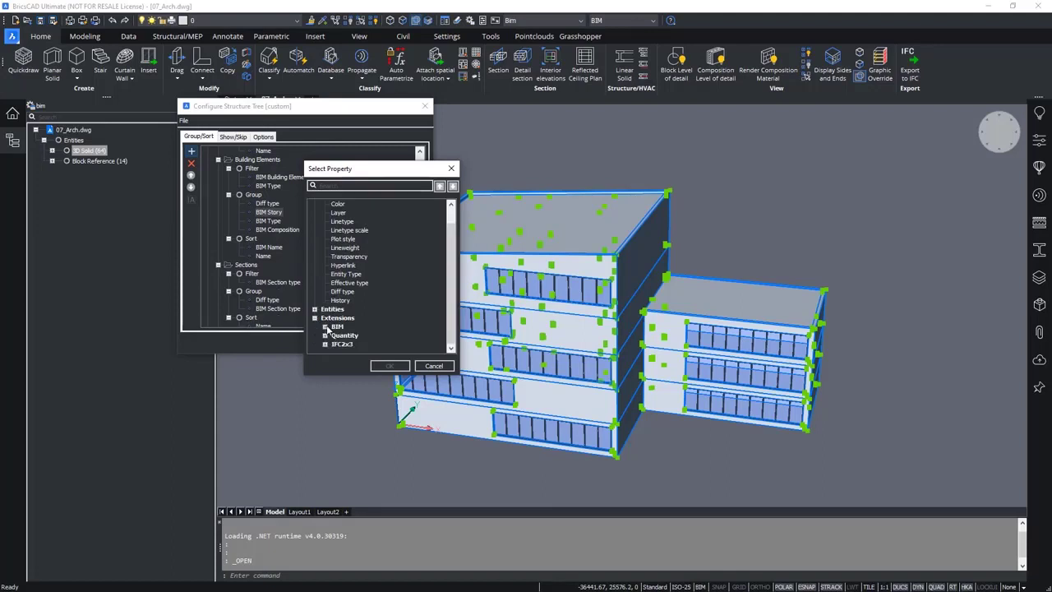
click(325, 327)
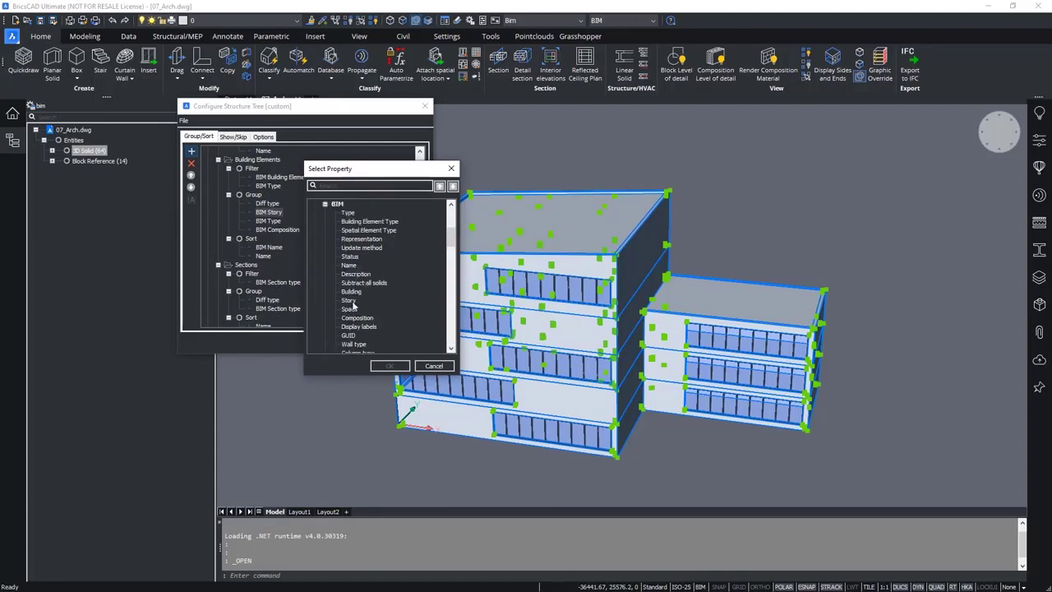
scroll(387, 301, down, 1)
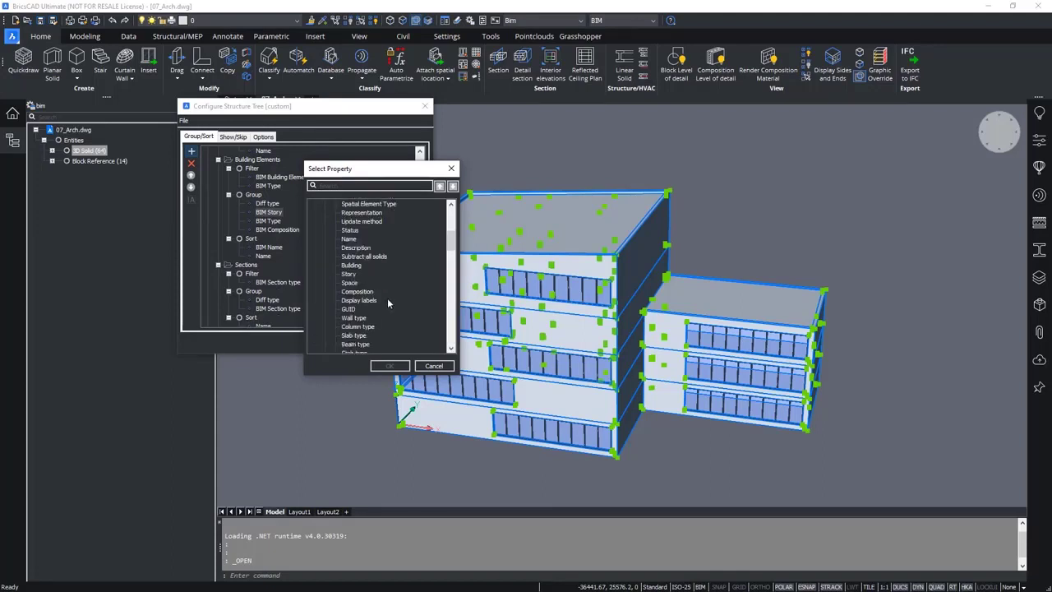
scroll(387, 302, up, 1)
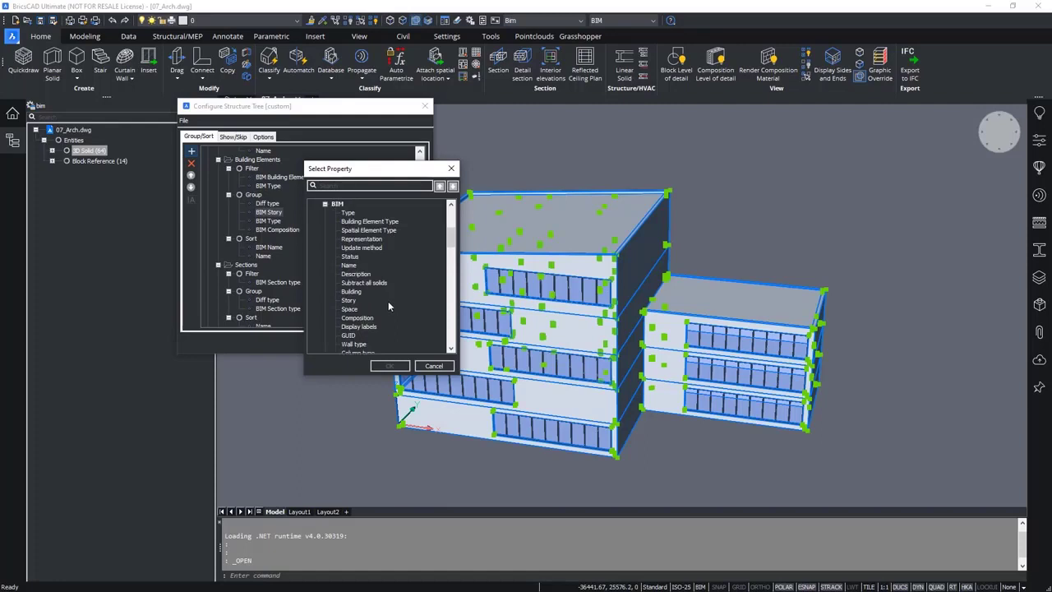
scroll(380, 298, down, 12)
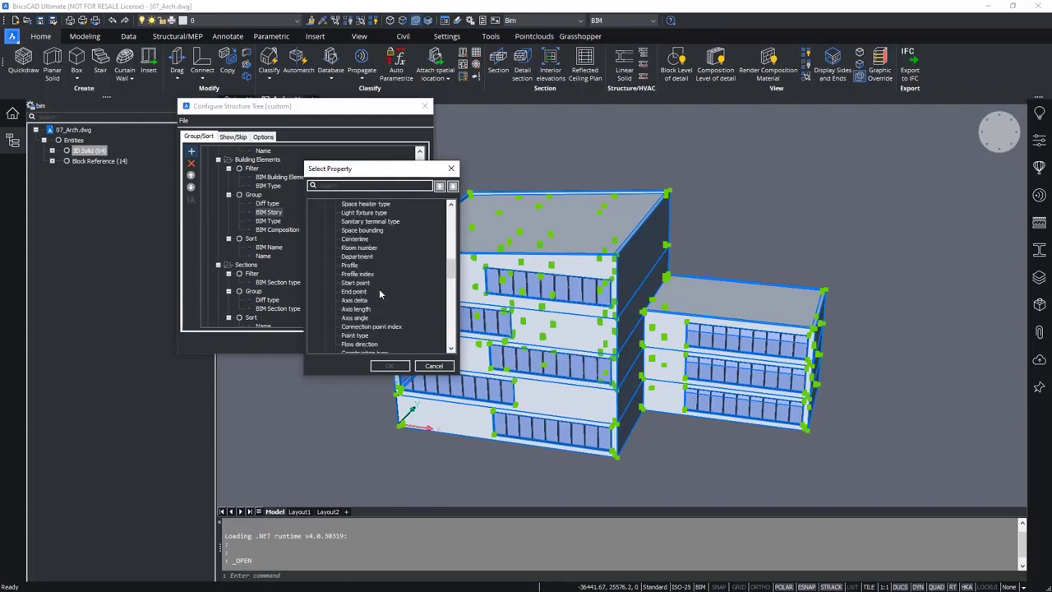
scroll(379, 289, down, 5)
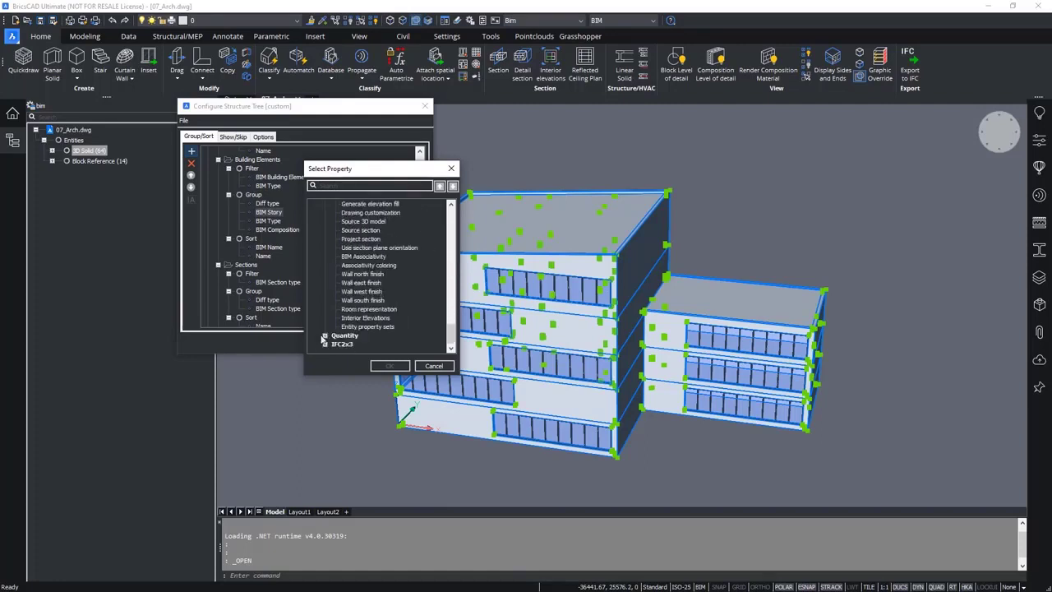
click(326, 337)
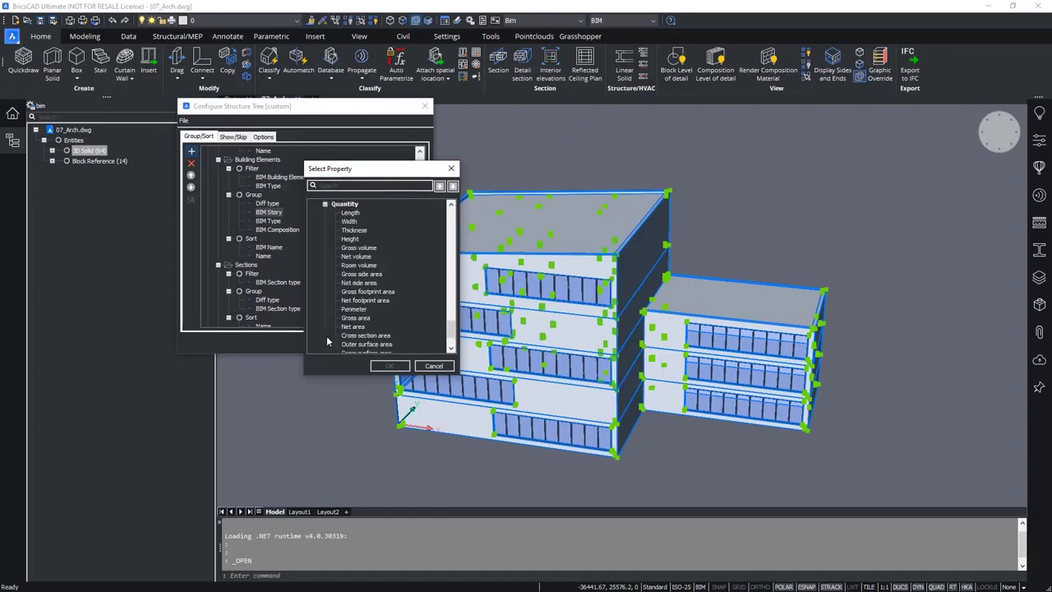
click(352, 231)
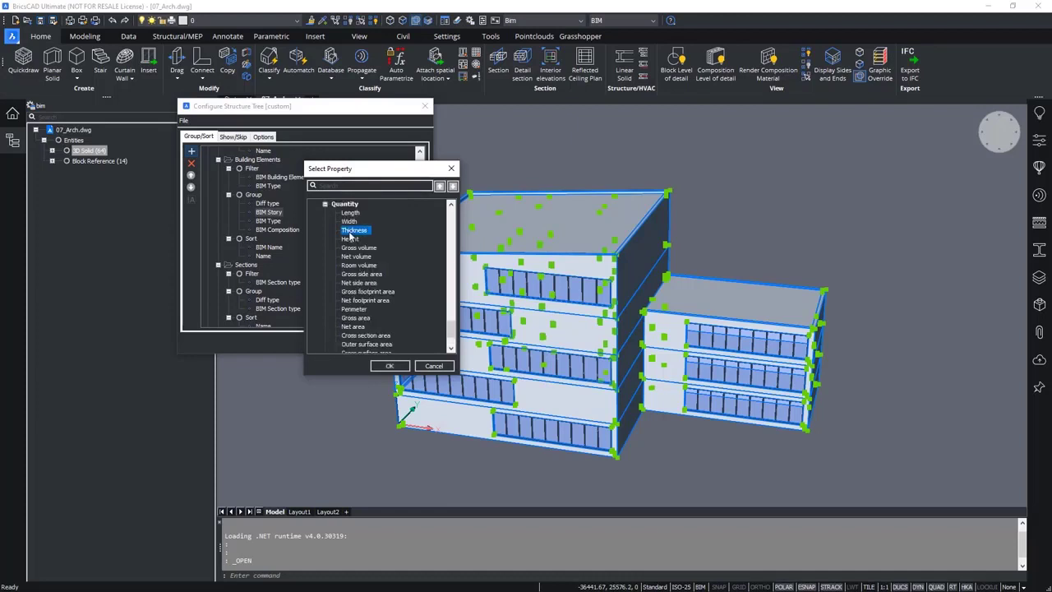
click(399, 366)
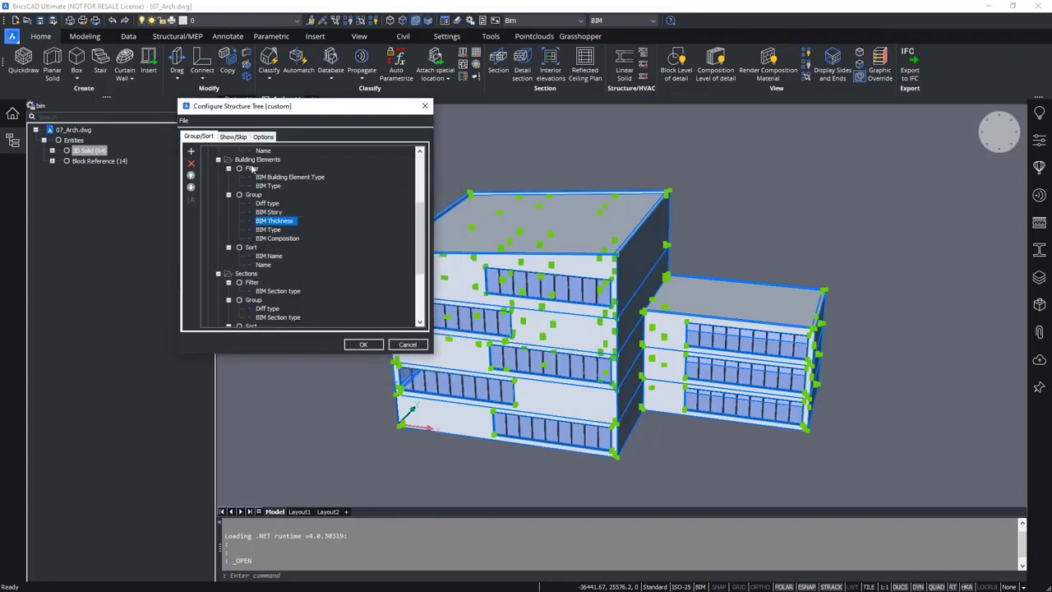
- Place BIM Thickness below BIM Composition in the Building Elements group rules, and apply the custom configuration with its Entities category expanded
click(190, 187)
click(191, 188)
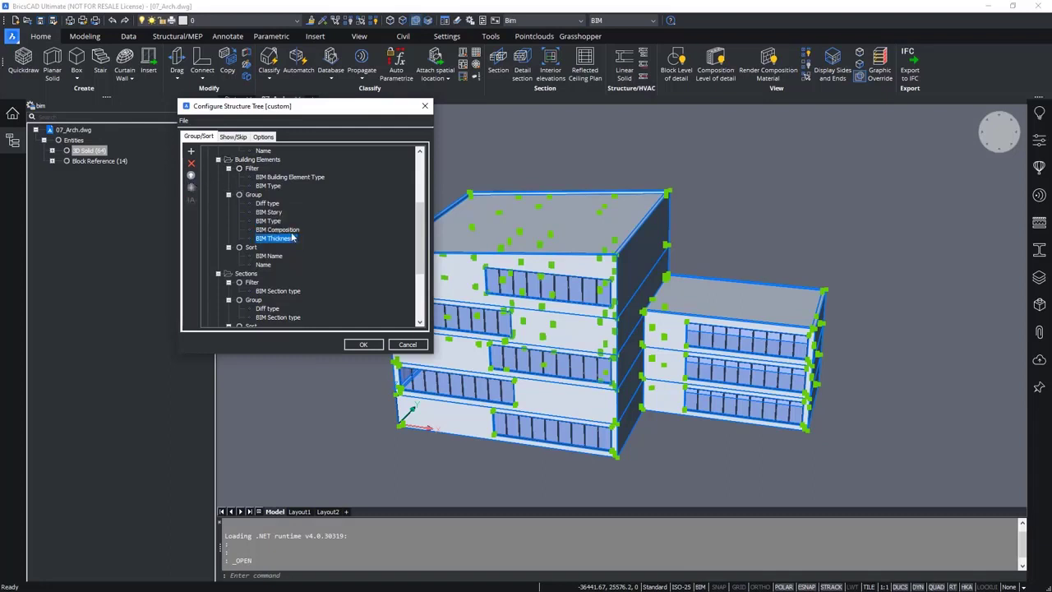
click(364, 346)
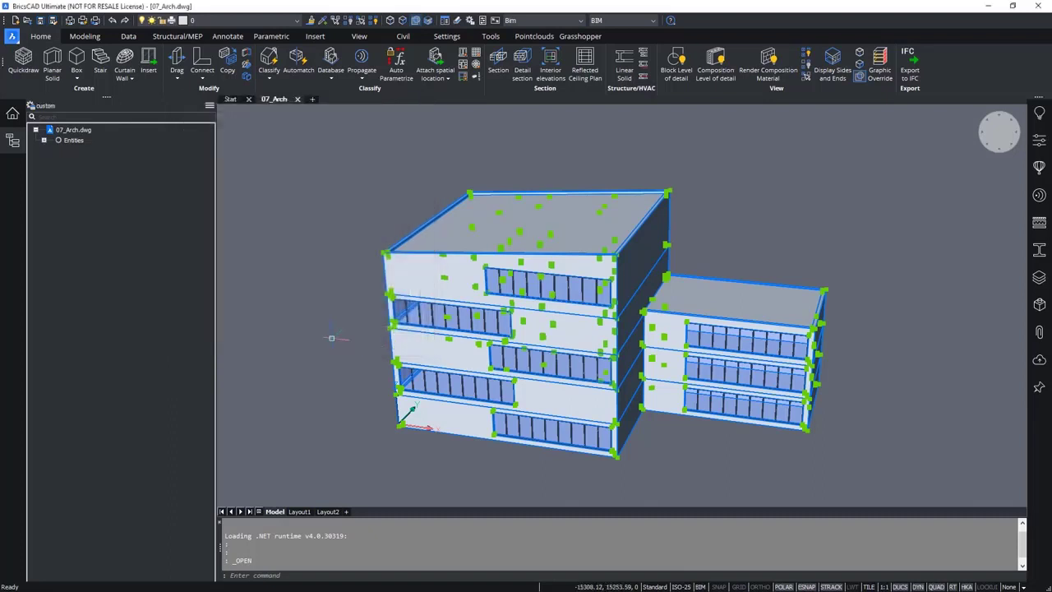
click(45, 140)
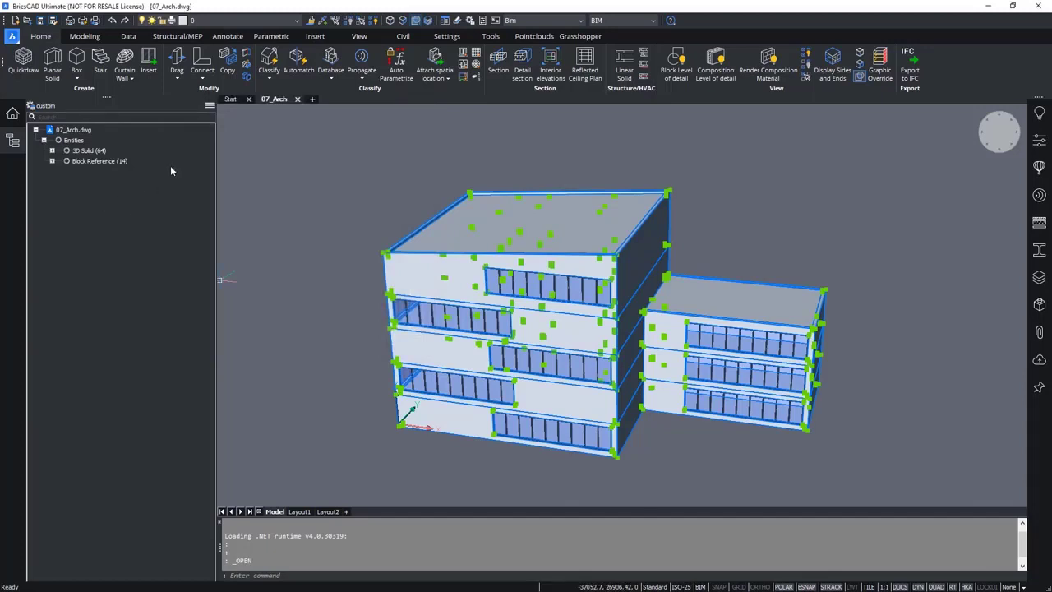
- Review the list of available structure tree configurations, keep the custom one, and clear the selection of the model entities
click(210, 105)
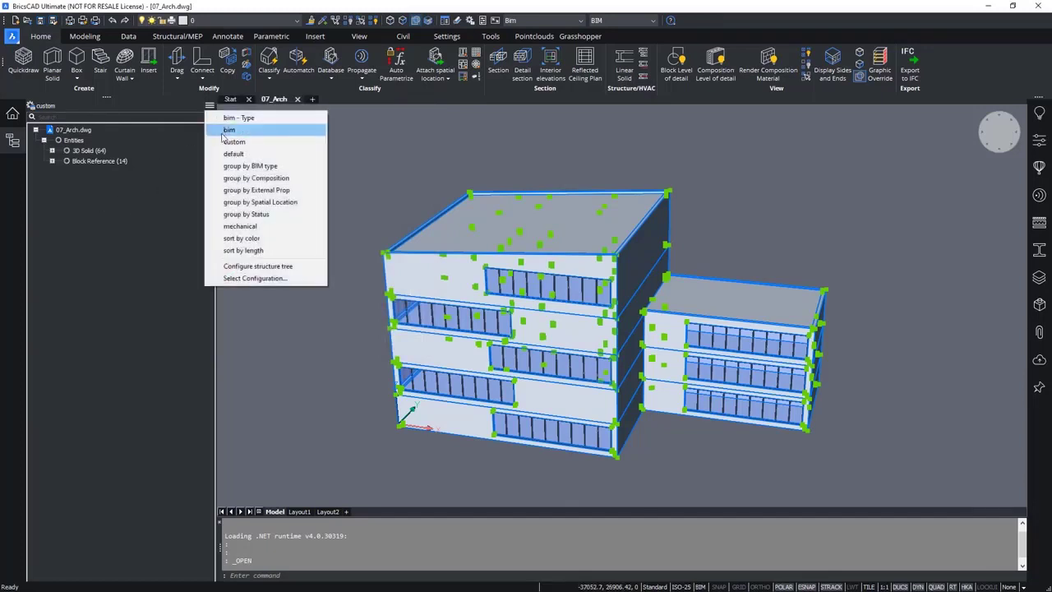
click(116, 244)
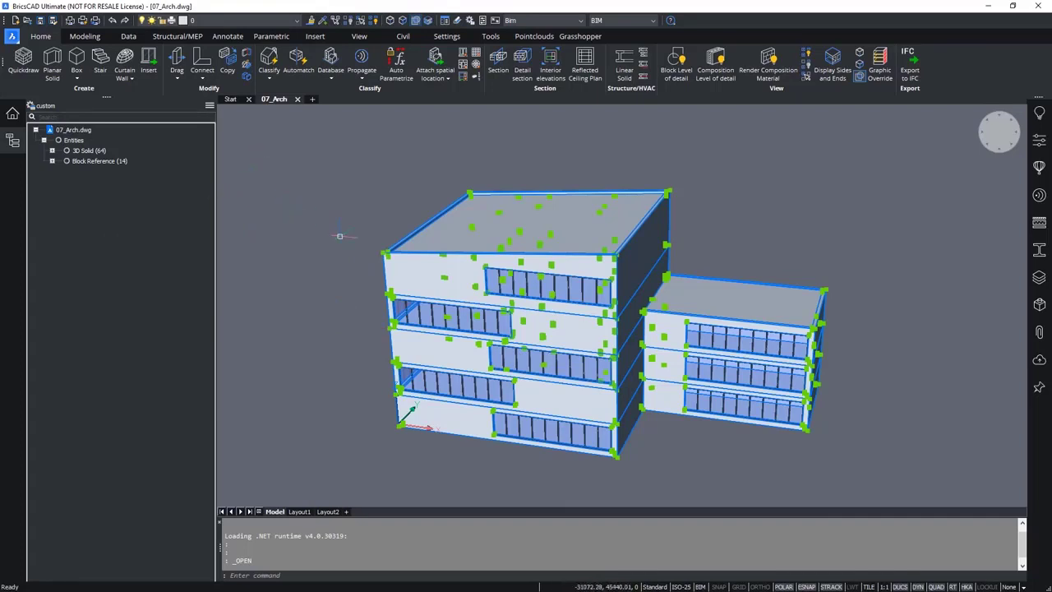
key(Escape)
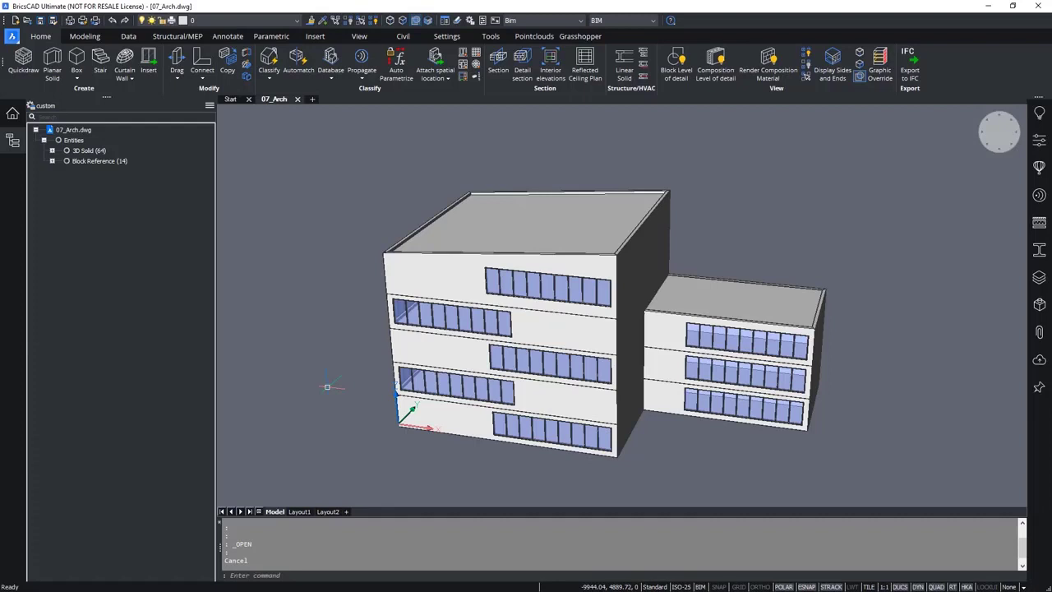
- Classify the roof solids of the tall building and the lower annex as Roof
mouse_move(506, 212)
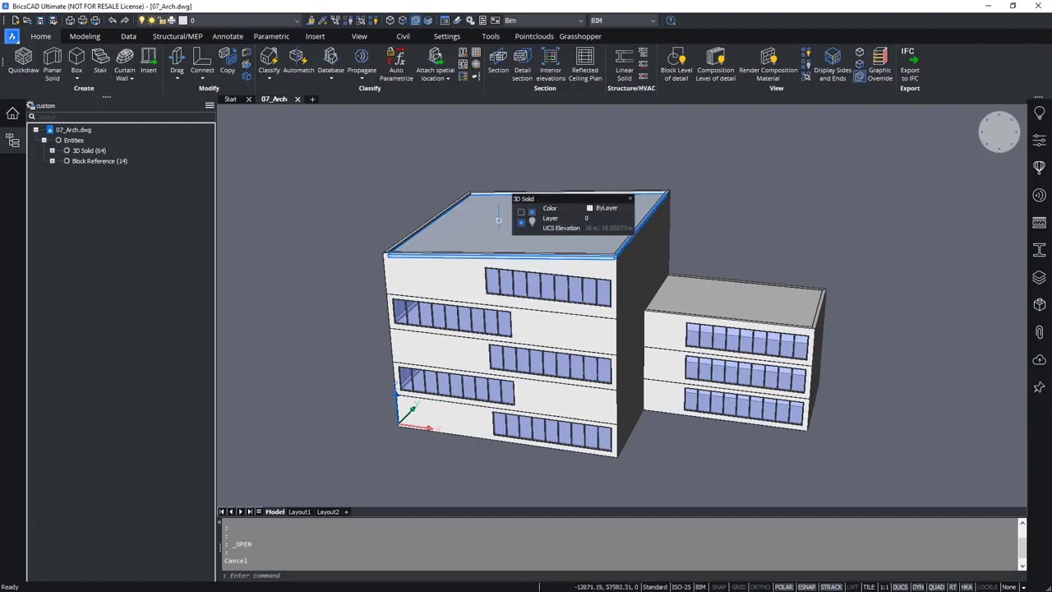
click(498, 221)
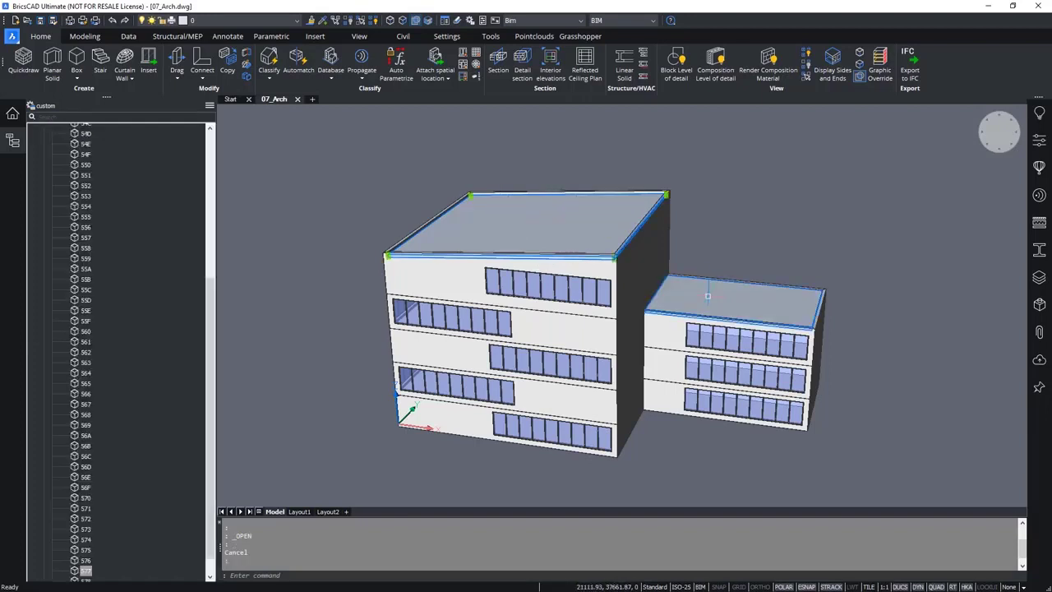
mouse_move(708, 295)
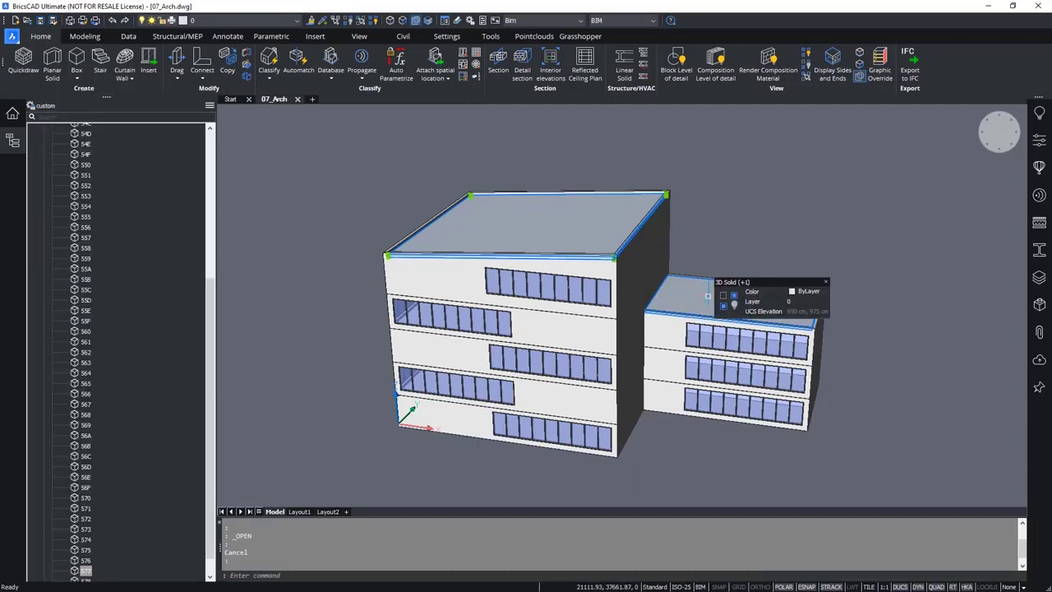
click(708, 295)
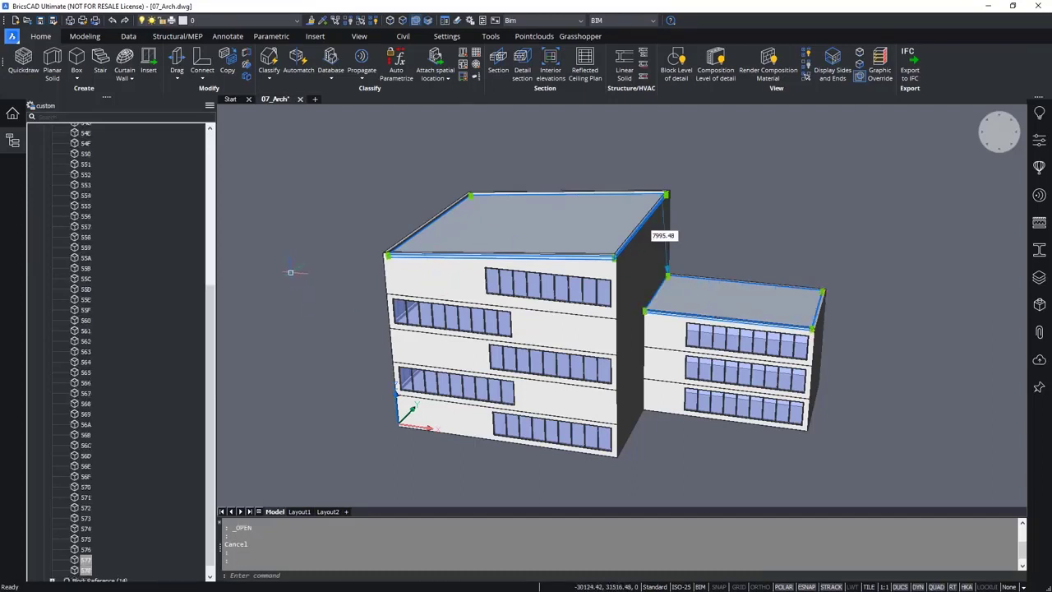
mouse_move(290, 272)
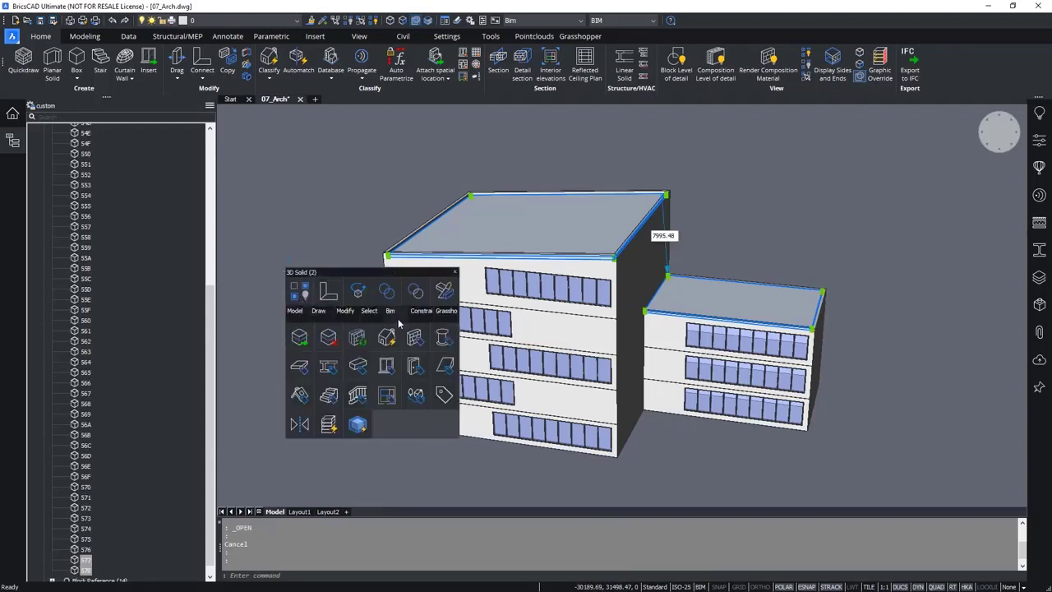
click(301, 404)
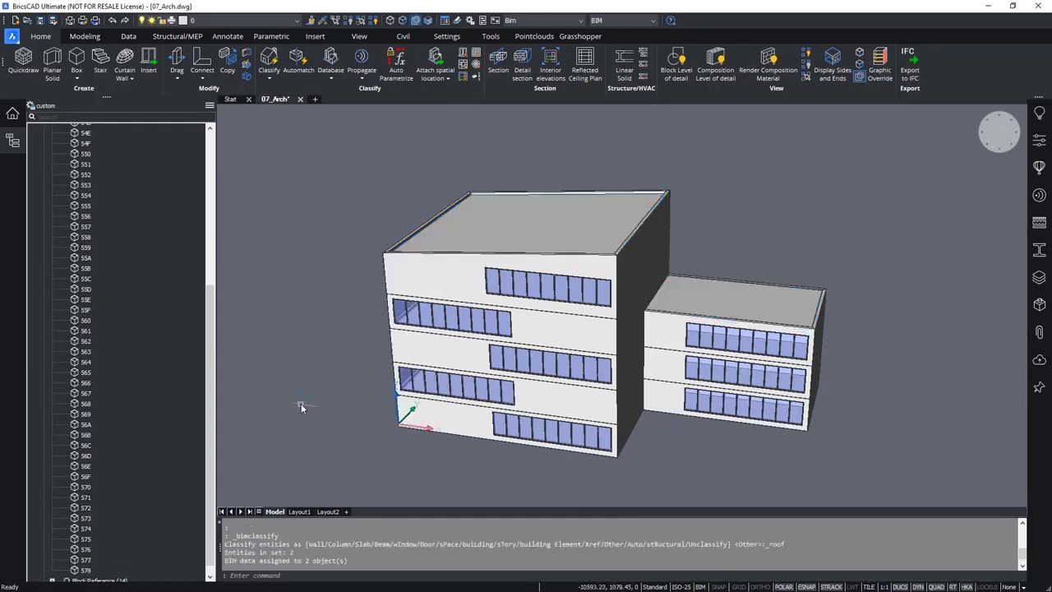
- Collapse the Entities category, highlight the Building Elements in the model, and expand that category through its story level
drag(212, 387, 212, 230)
click(44, 151)
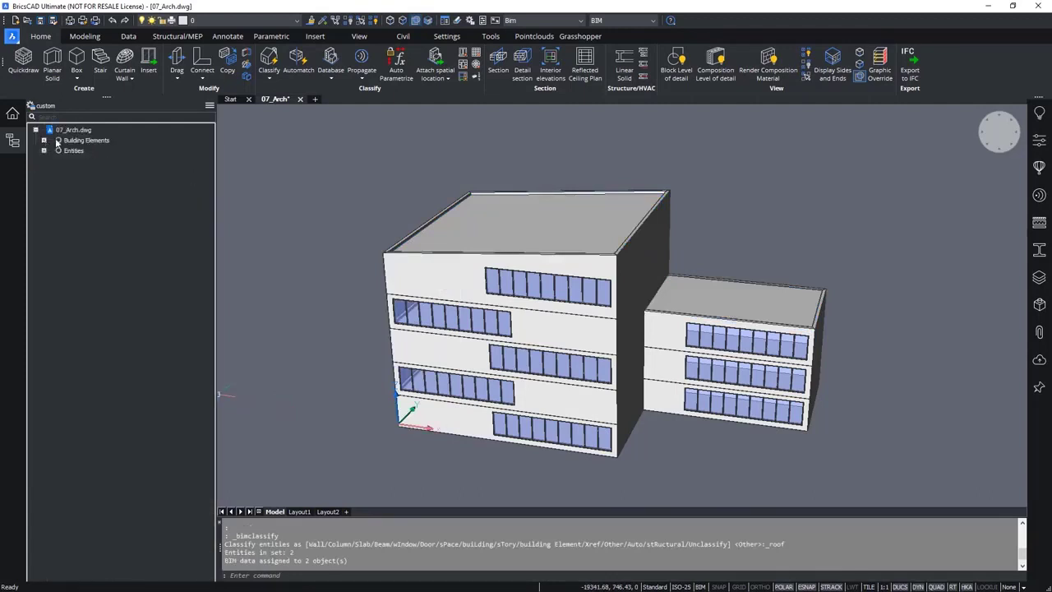
click(102, 142)
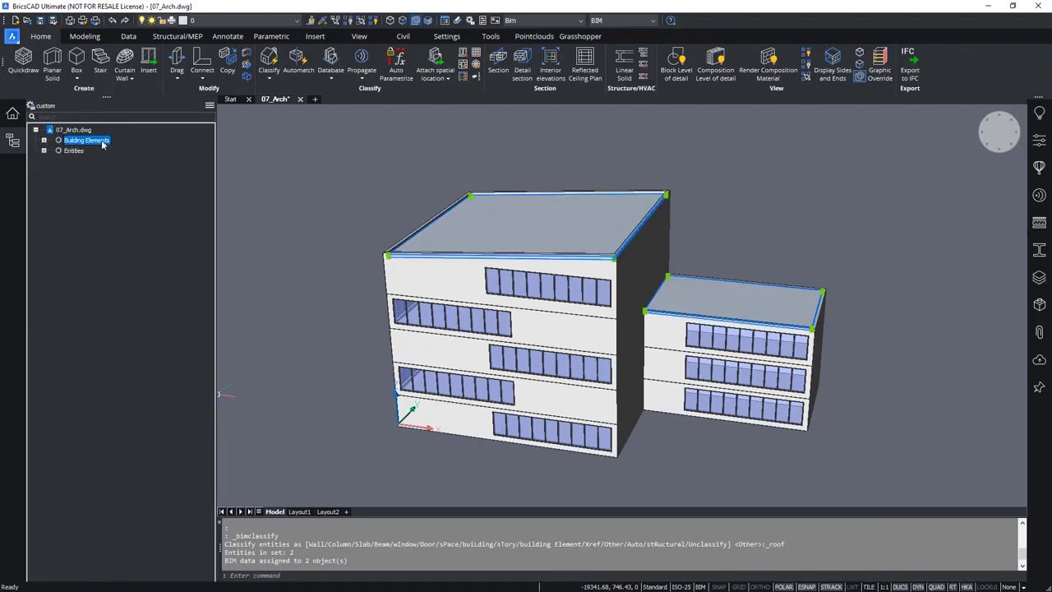
click(44, 141)
click(51, 152)
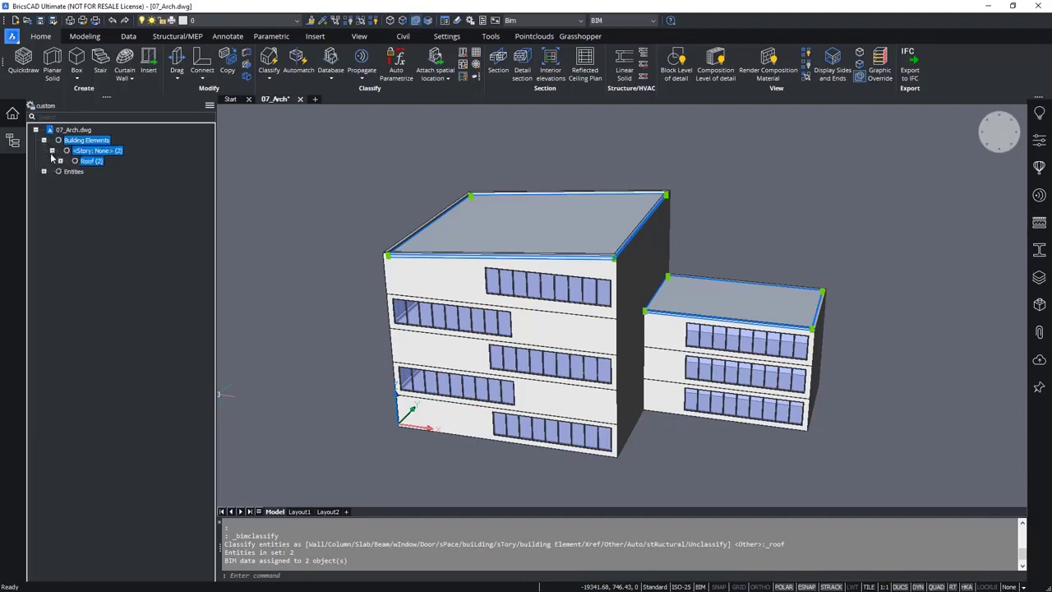
- Examine the Roof group down to its composition level, highlight each of its two solids in the model, and collapse the composition level
click(60, 161)
click(90, 163)
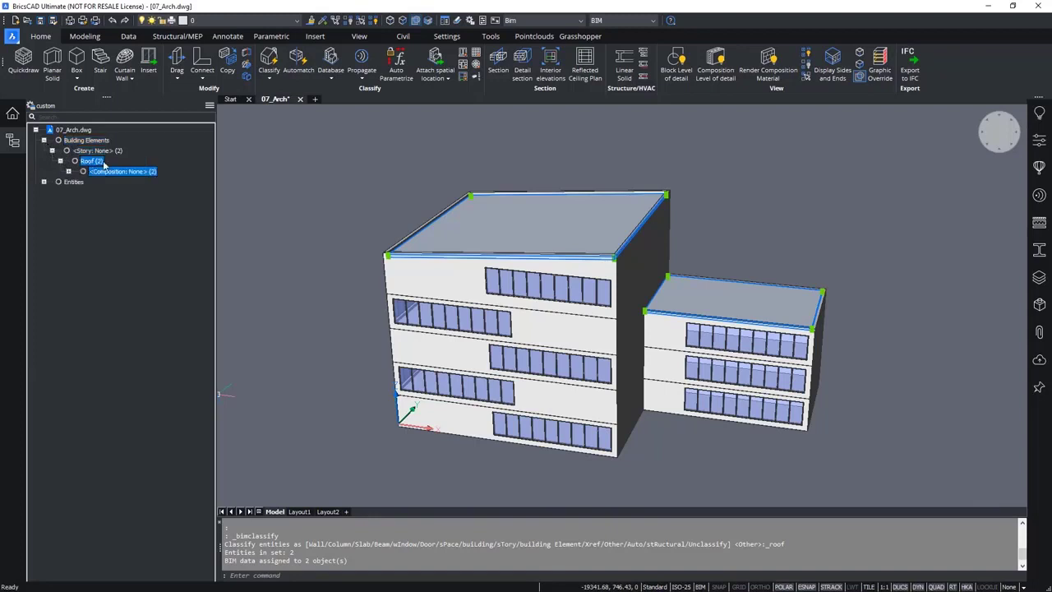
click(69, 172)
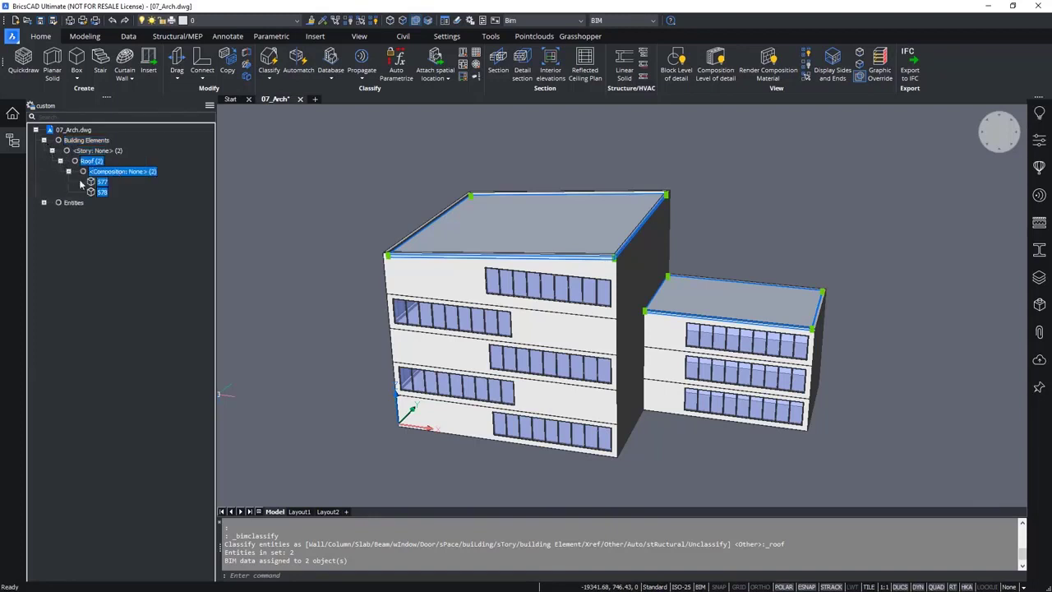
click(101, 182)
click(102, 194)
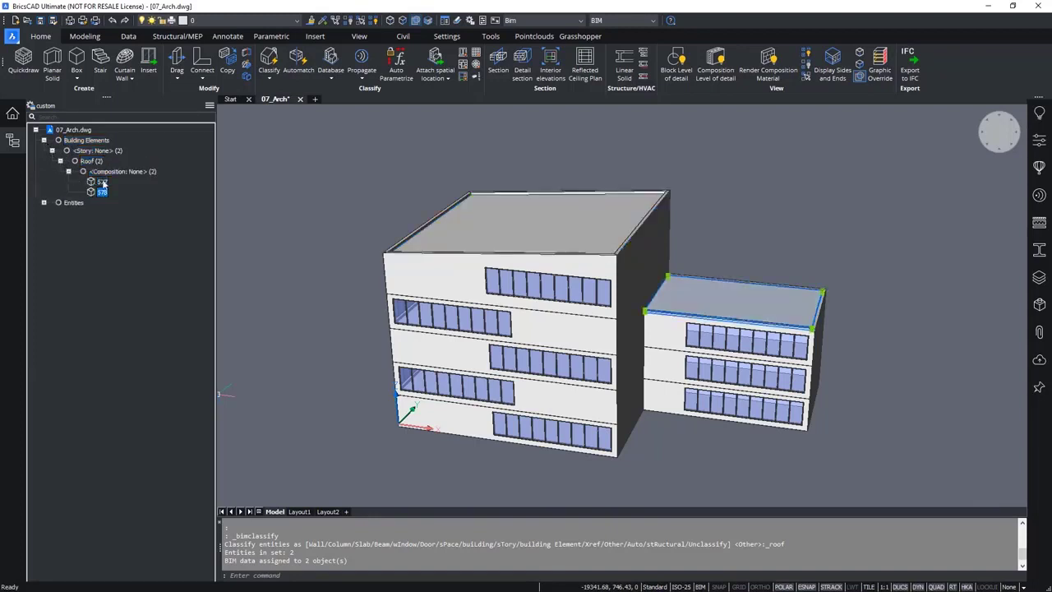
click(69, 172)
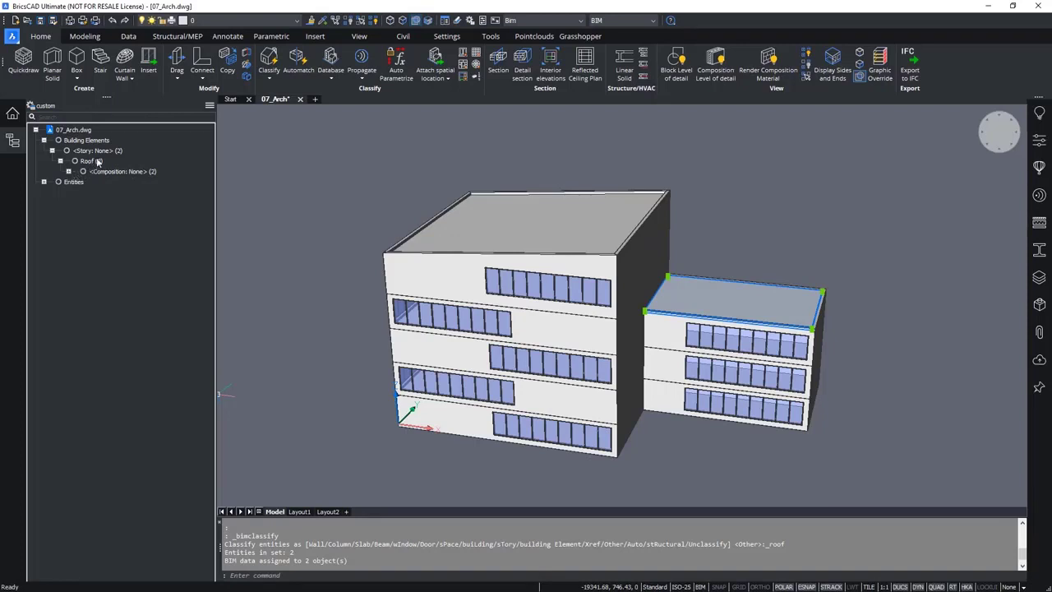
- Collapse the Building Elements category and clear the selection of the roofs
scroll(482, 339, down, 5)
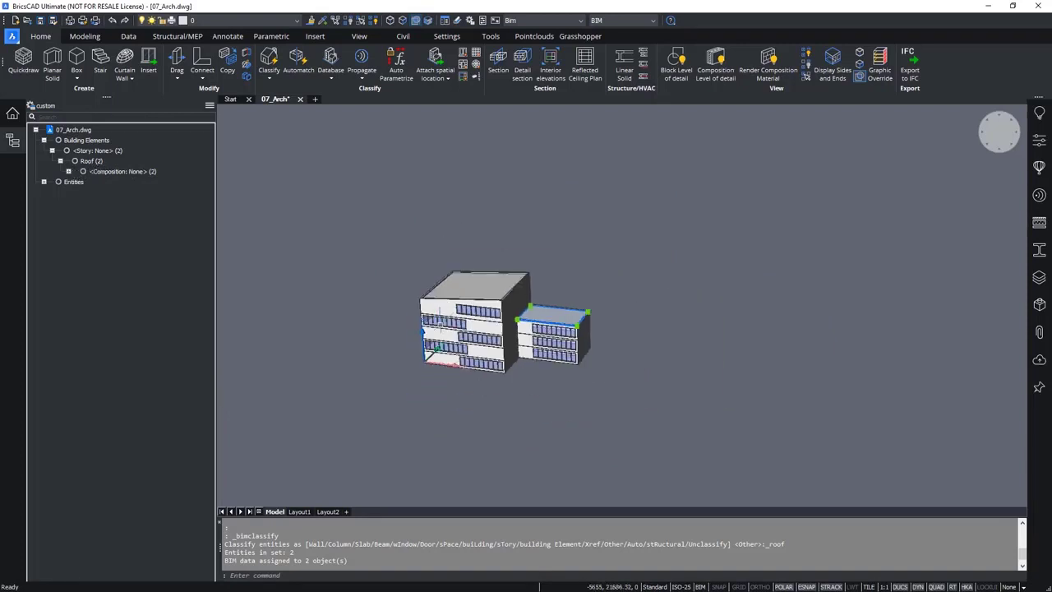
scroll(481, 339, up, 3)
scroll(482, 338, up, 3)
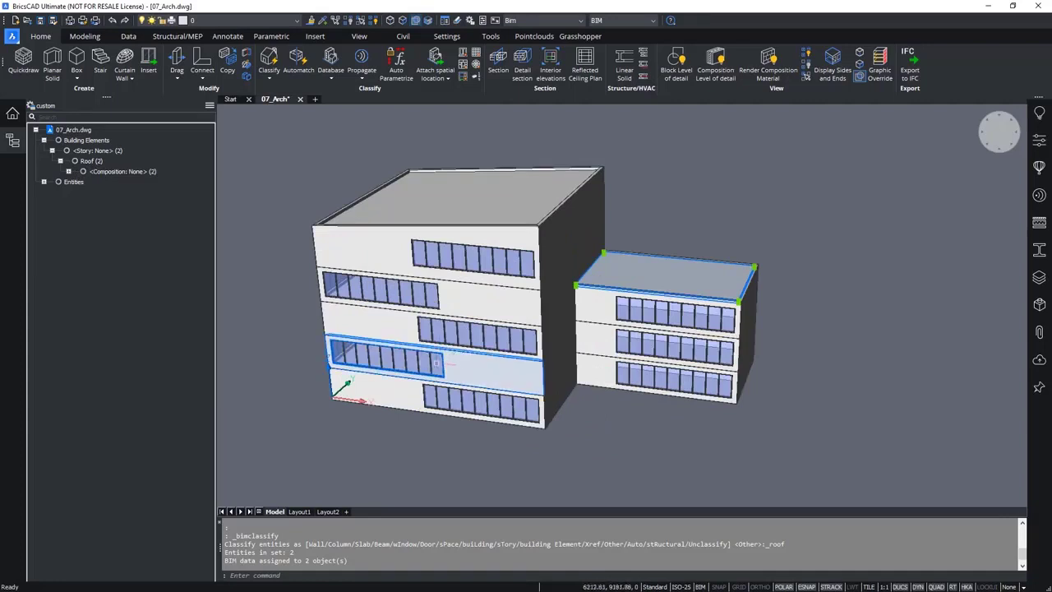
click(284, 403)
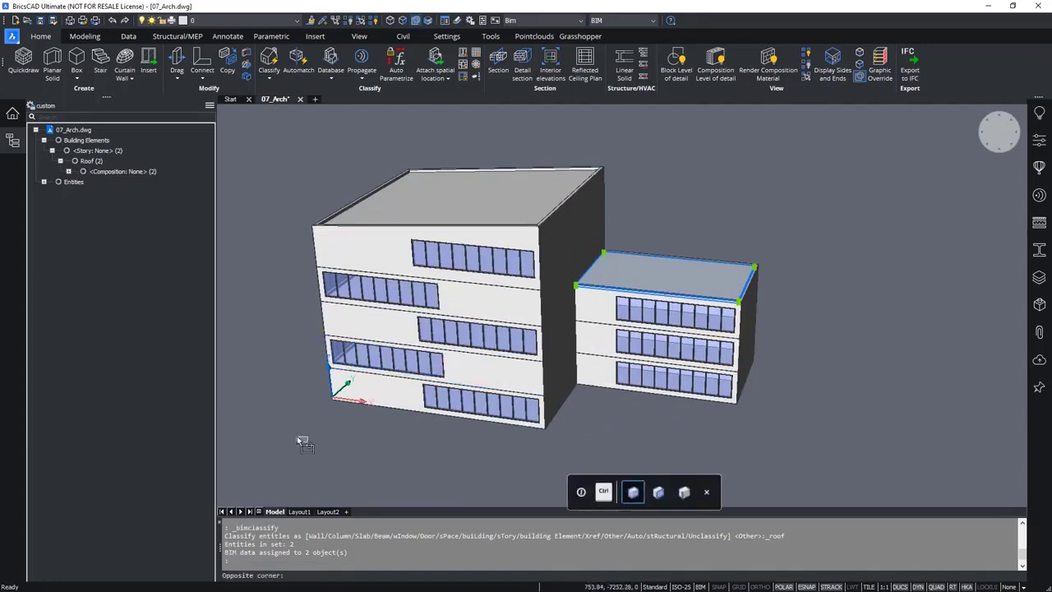
click(46, 141)
click(44, 141)
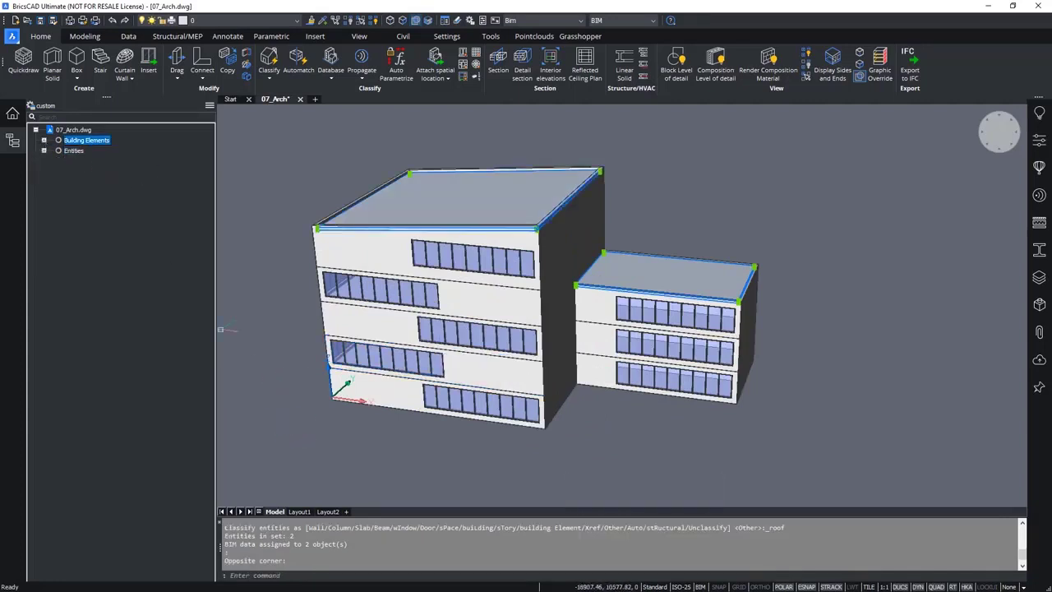
click(299, 431)
key(Escape)
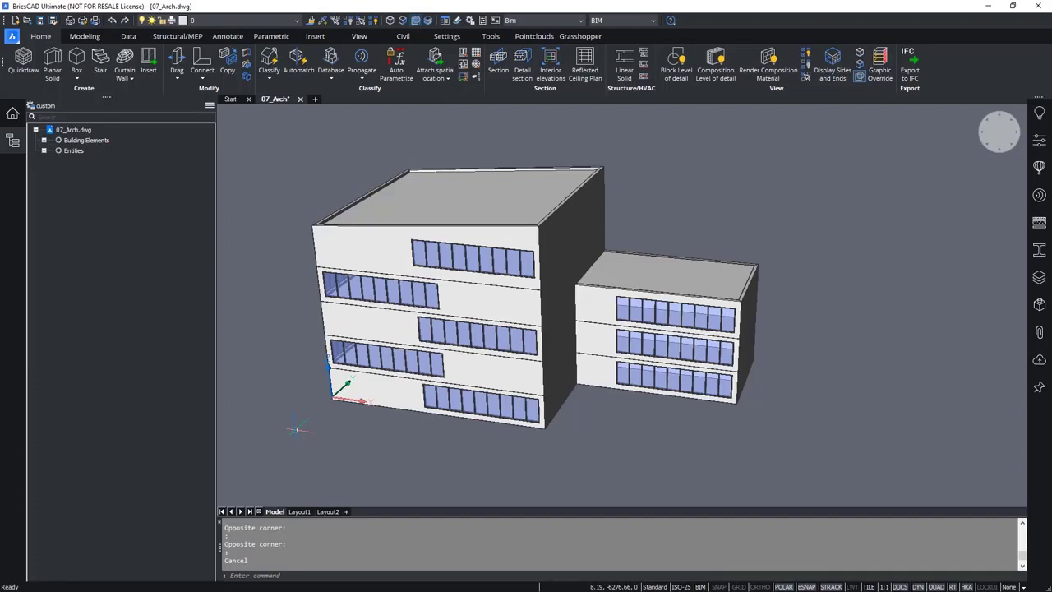
- Run Bimify on the entire drawing with Auto Detect discipline, auto-classification, structural/MEP profiles, spatial locations, spaces, elevations and floor plans enabled
right_click(554, 472)
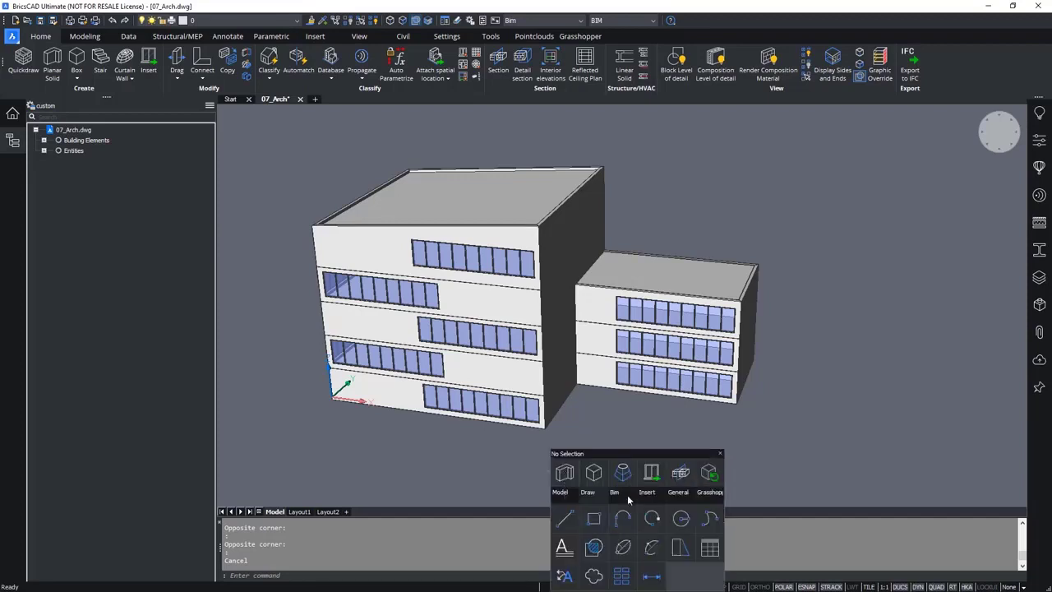
mouse_move(628, 495)
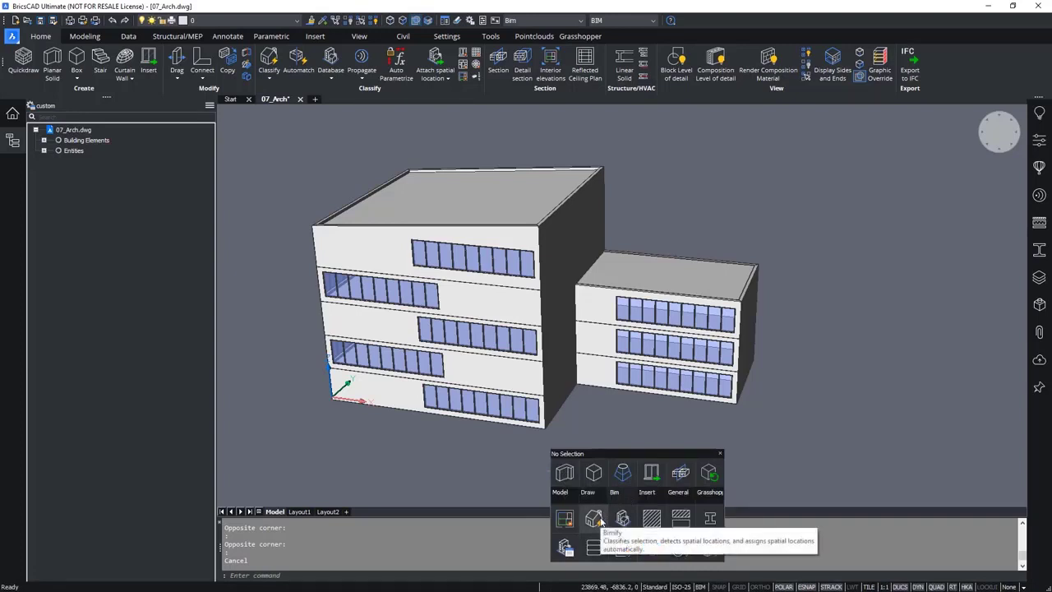
click(595, 519)
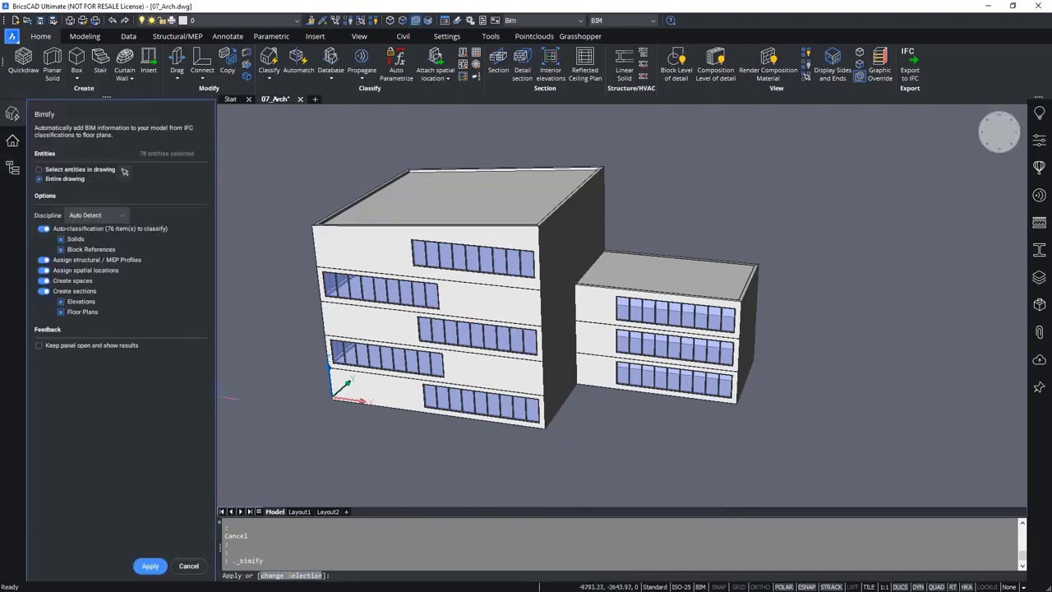
click(91, 217)
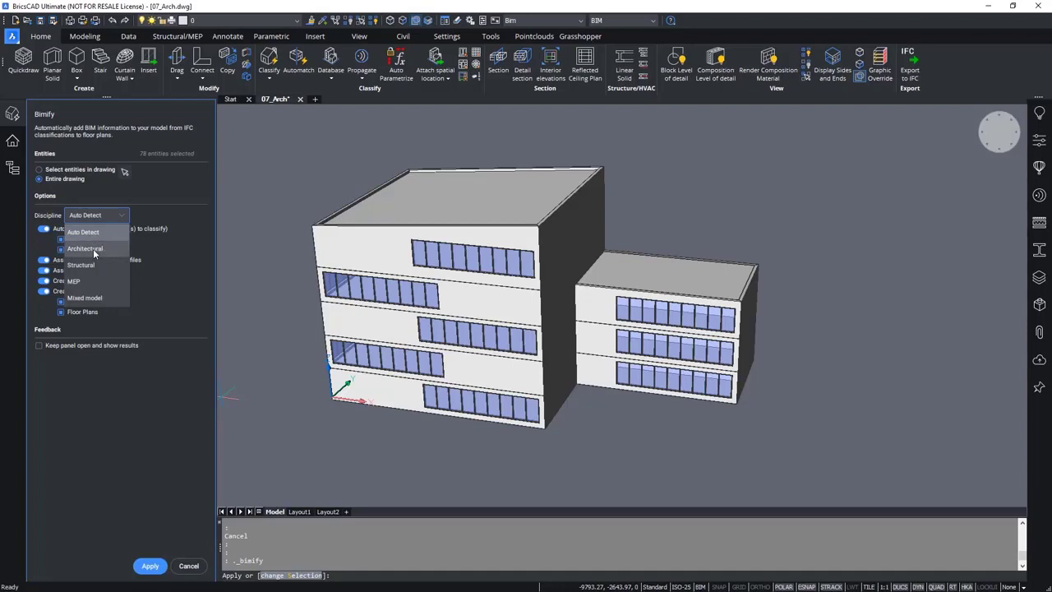
click(142, 212)
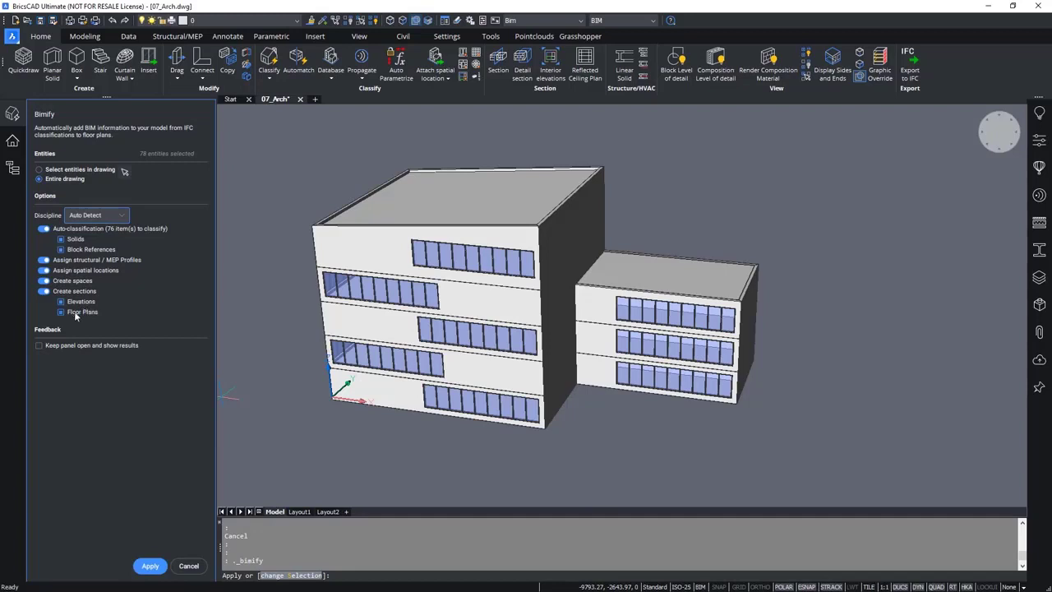
click(144, 573)
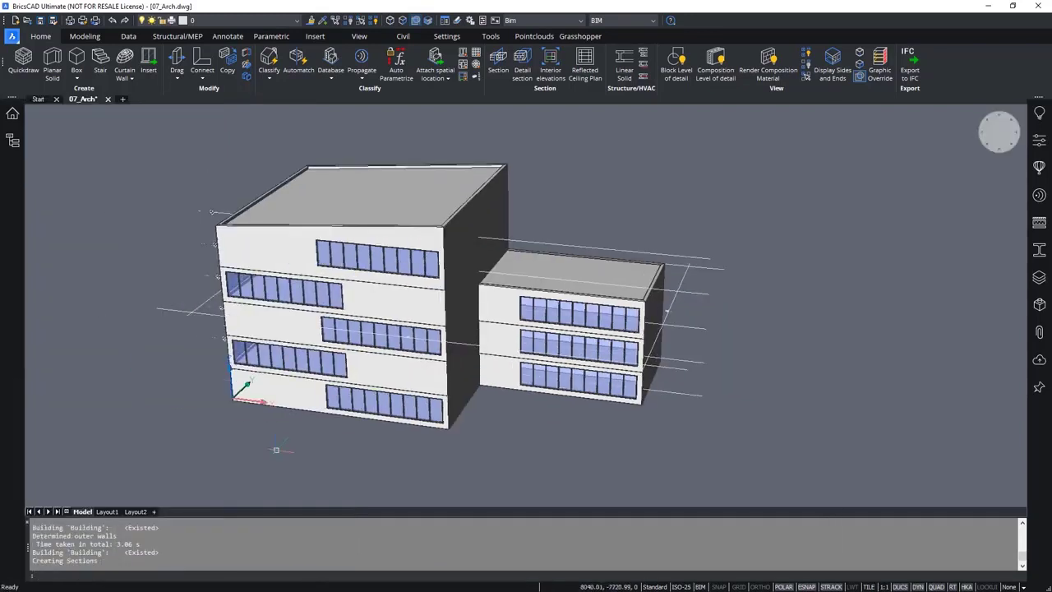
- Show the structure tree, highlight the Building Elements and Sections categories in the model, and expand Building Elements by floor
click(14, 141)
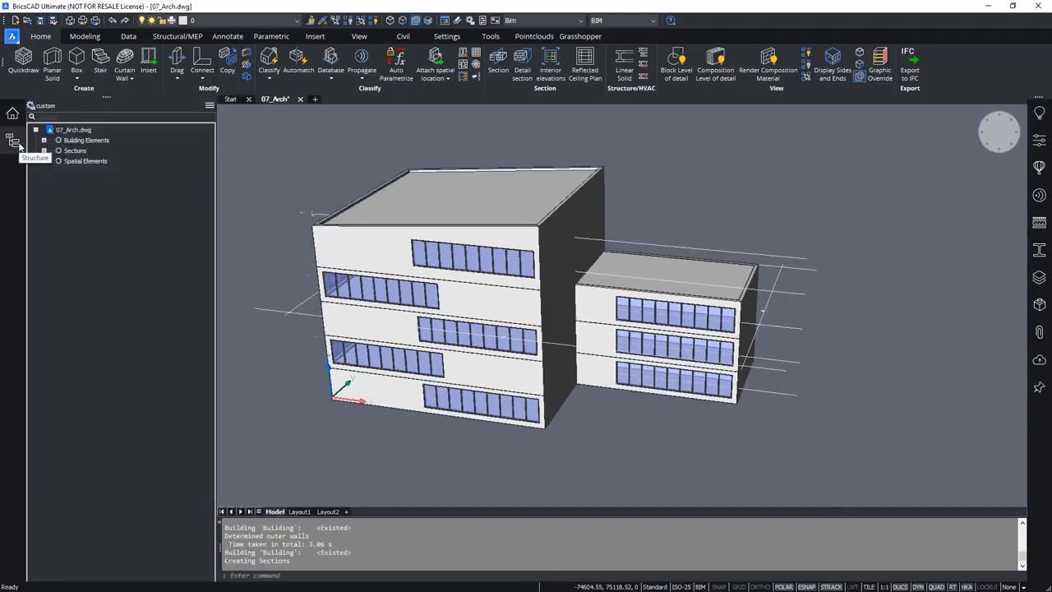
click(77, 141)
click(74, 150)
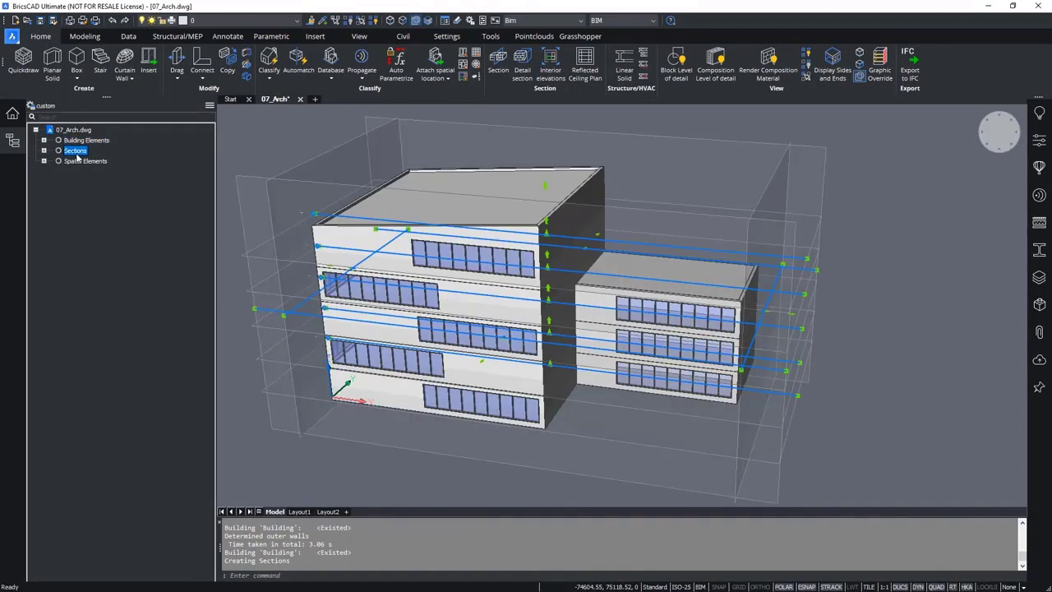
click(43, 141)
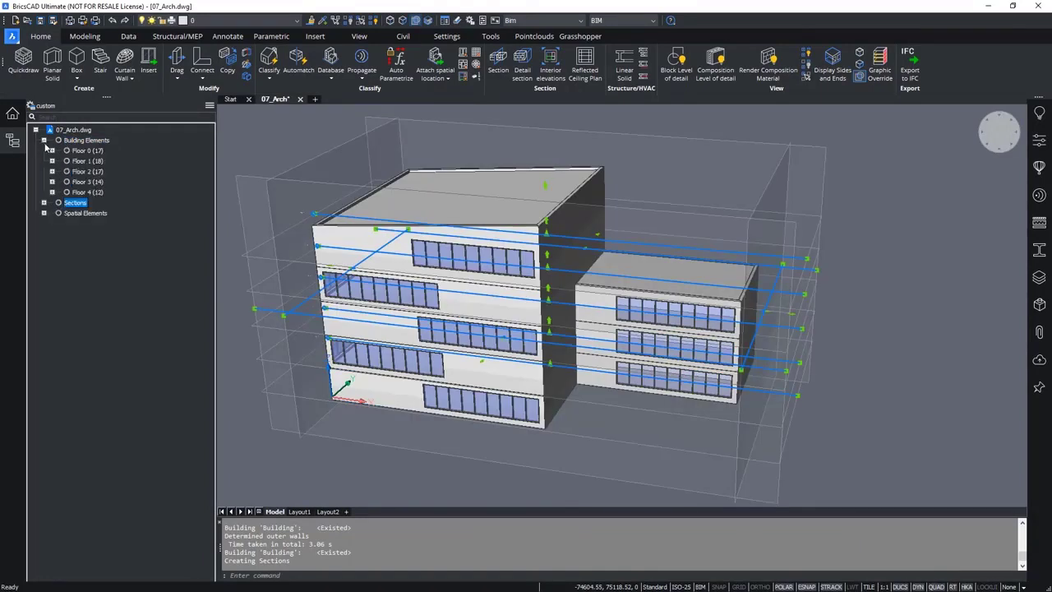
- Highlight the building elements of Floor 0, 1, 2, 3 and 4 one after another in the model
click(87, 151)
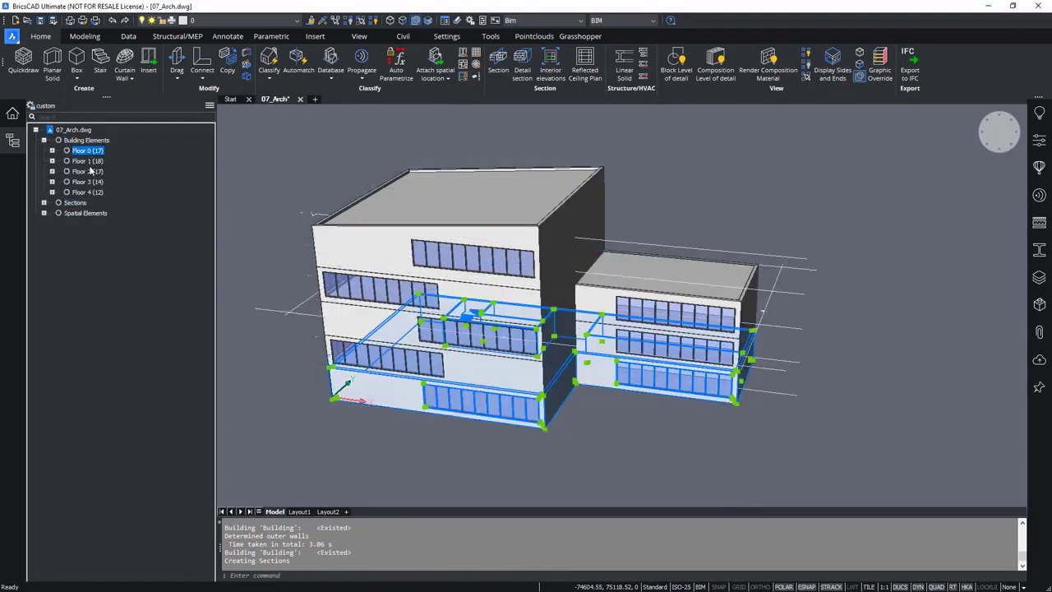
click(88, 162)
click(87, 172)
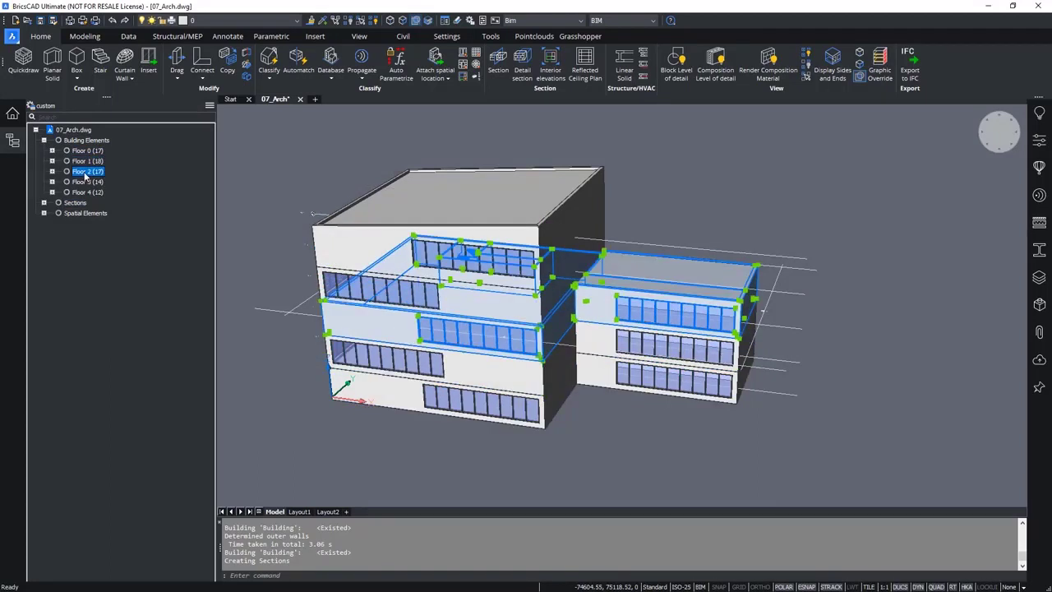
click(87, 182)
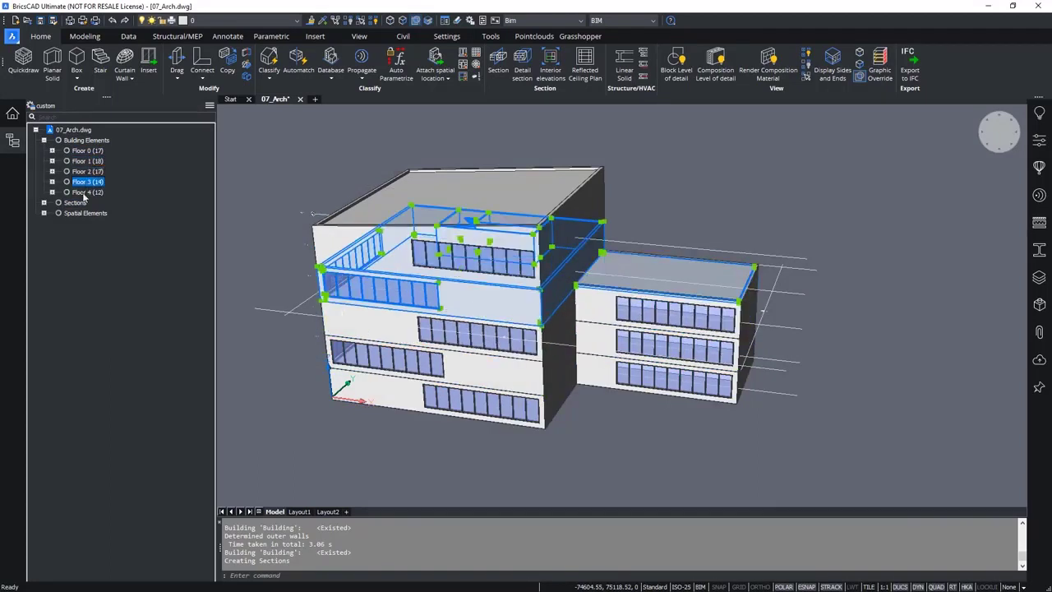
click(85, 193)
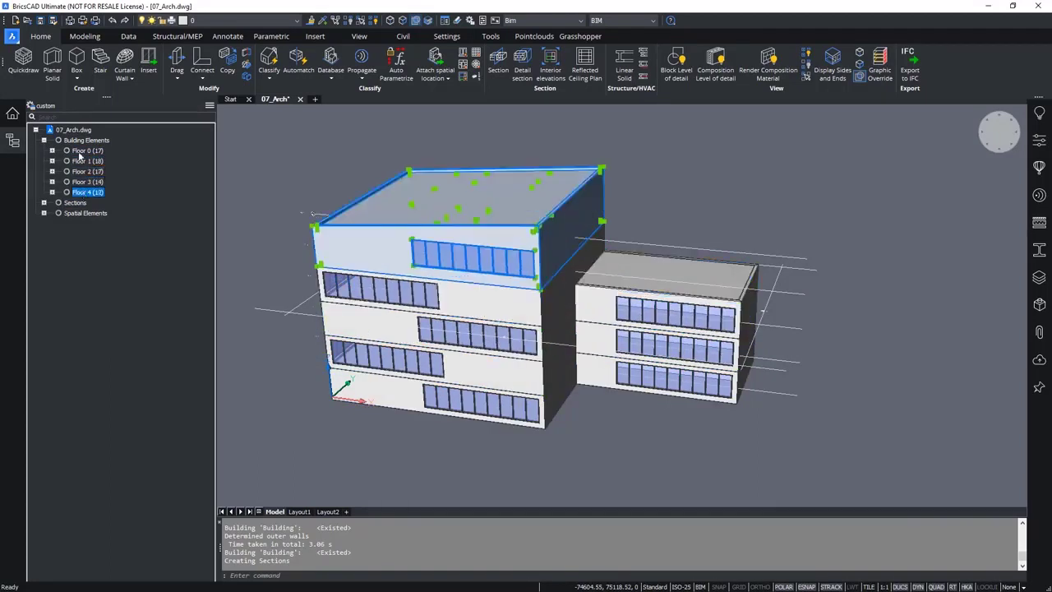
- Expand Floor 0 in the structure tree and highlight its slab, stair, walls and windows one after another in the model
click(53, 151)
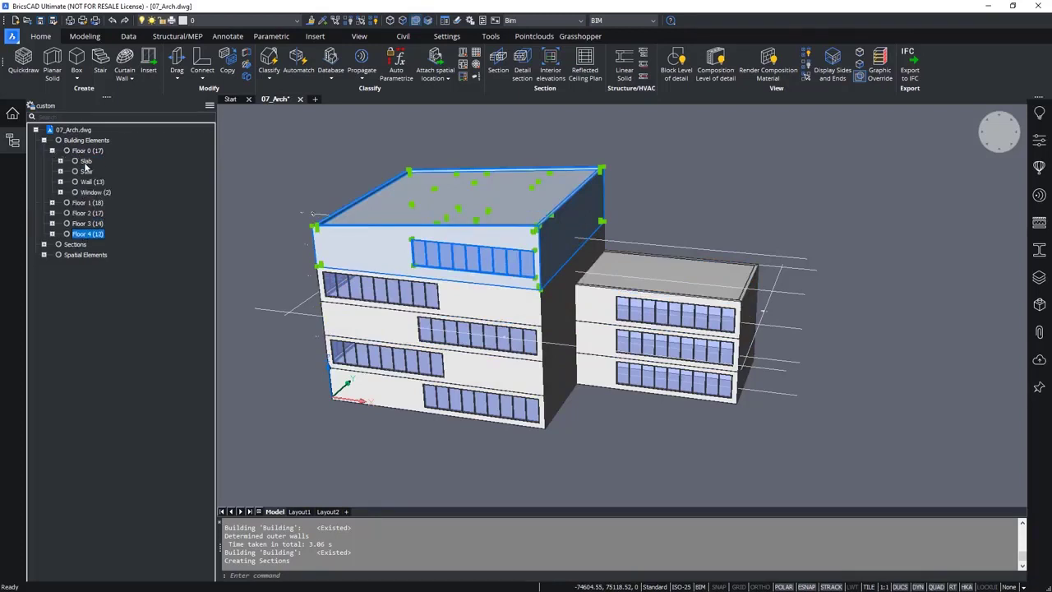
click(86, 162)
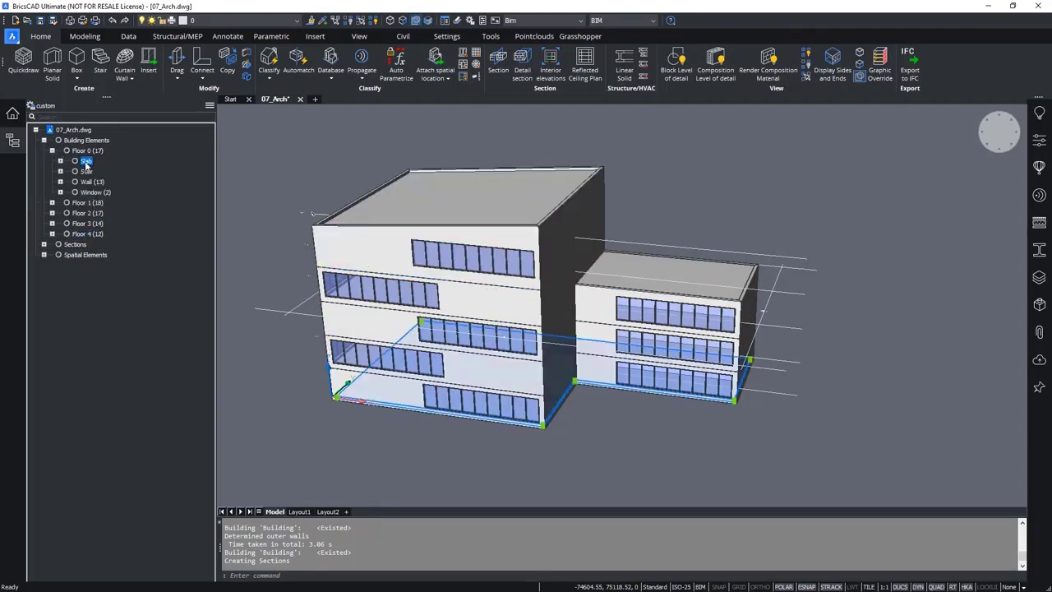
click(86, 171)
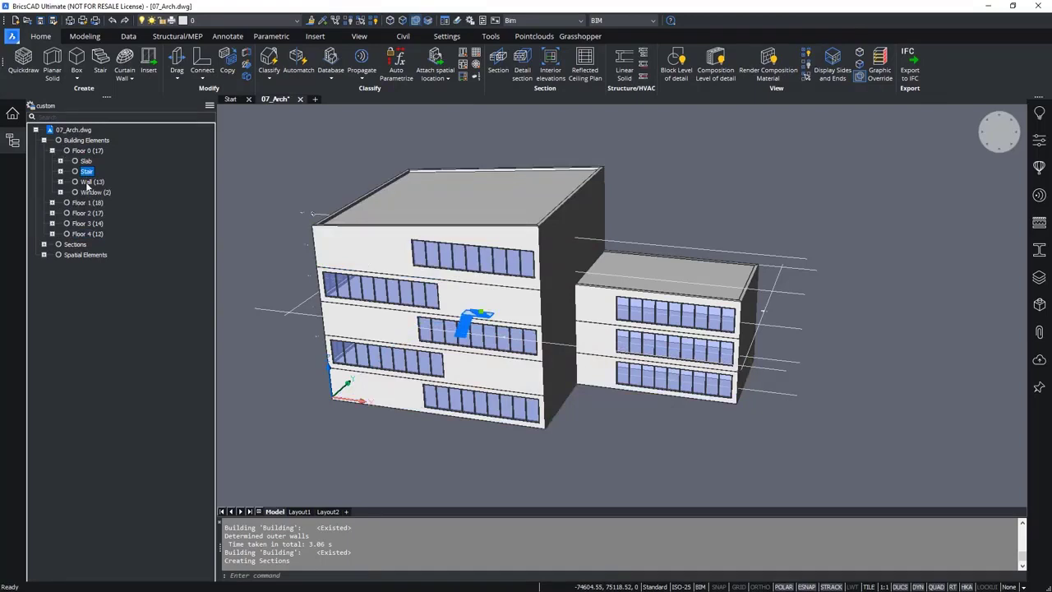
click(87, 181)
click(89, 192)
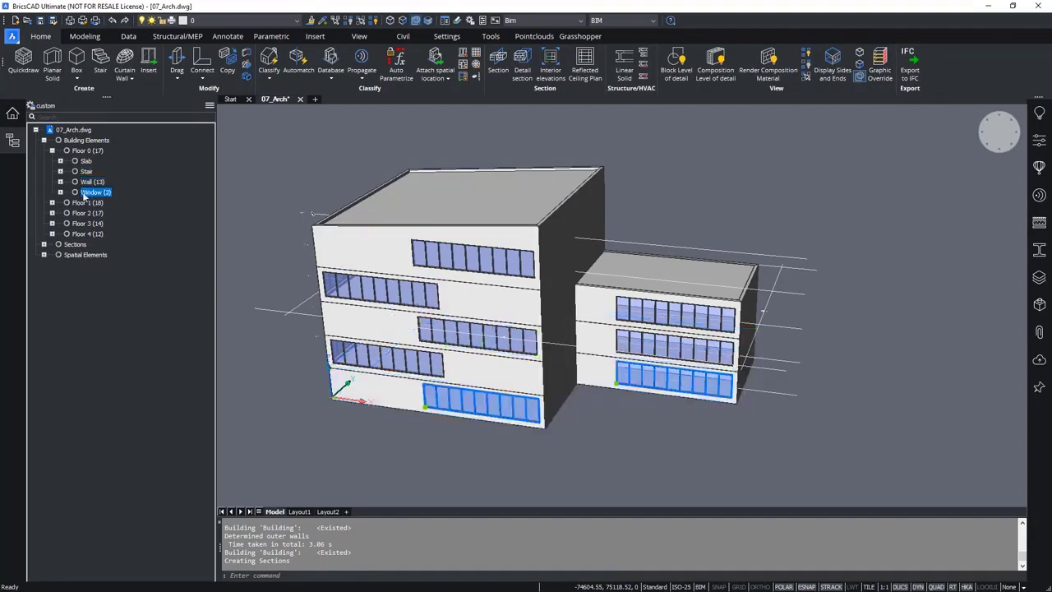
- Expand the Floor 0 walls by composition and thickness, and compare the 150 mm and 300 mm walls by highlighting each group
click(60, 181)
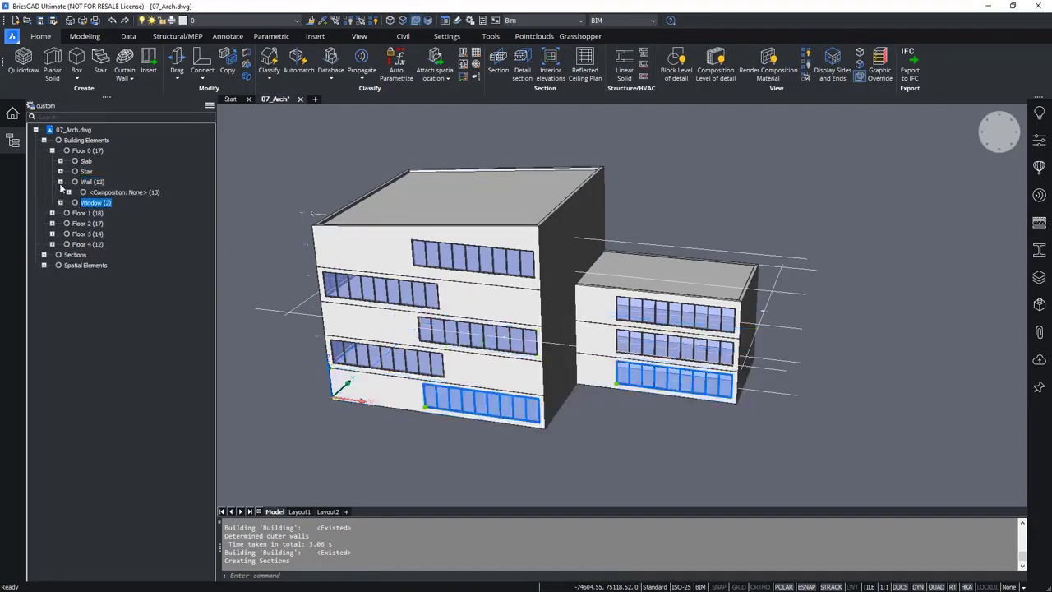
click(69, 193)
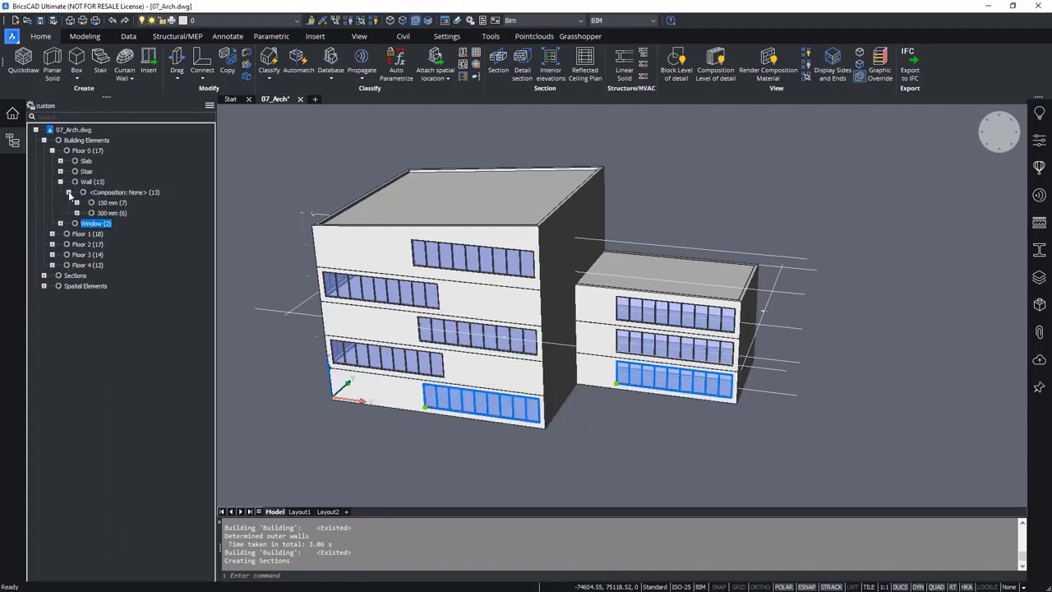
click(109, 194)
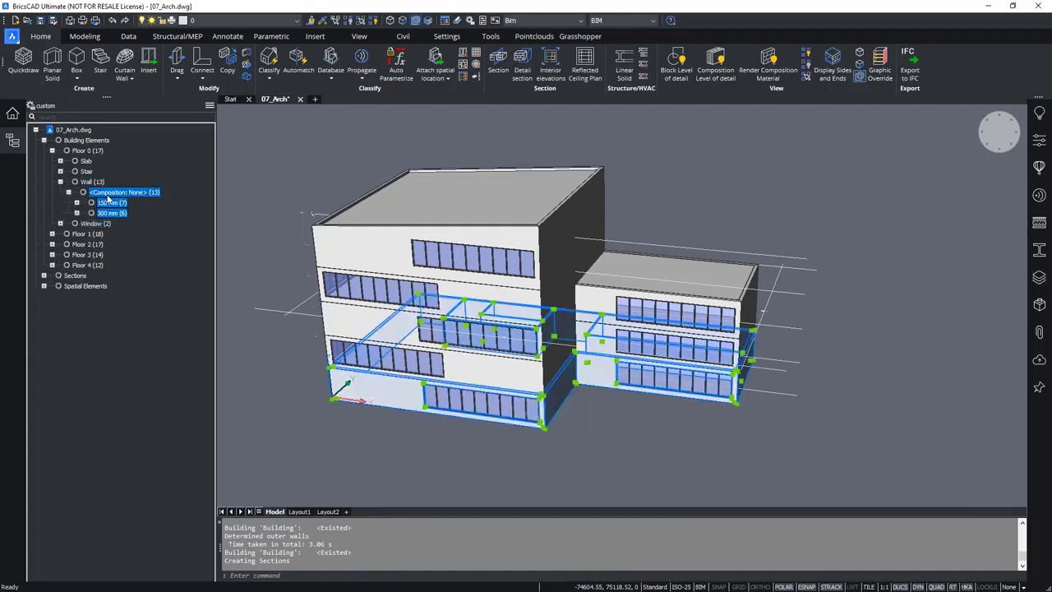
click(112, 203)
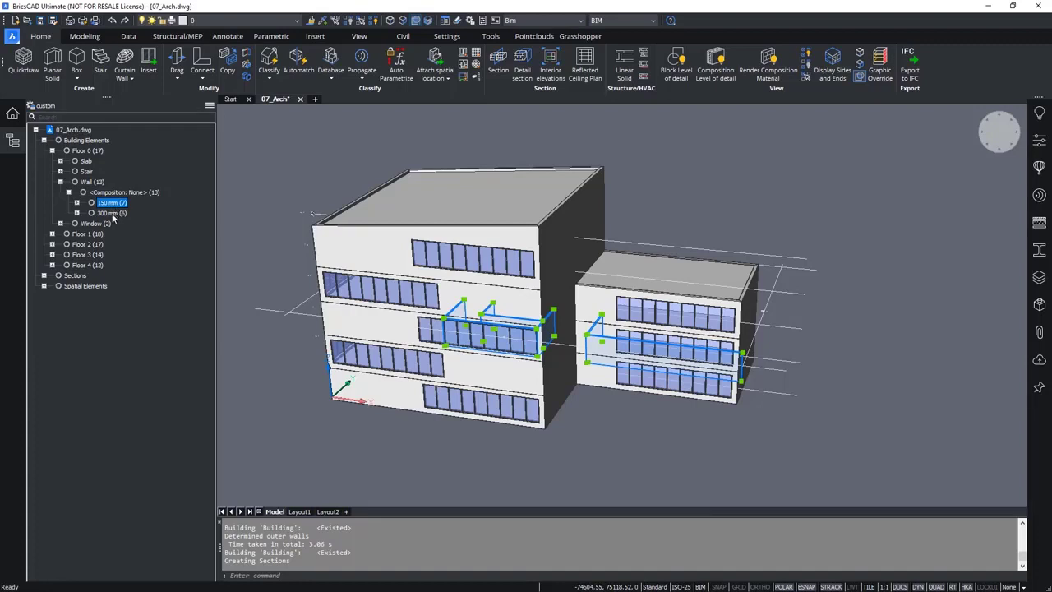
click(114, 217)
click(114, 204)
click(97, 223)
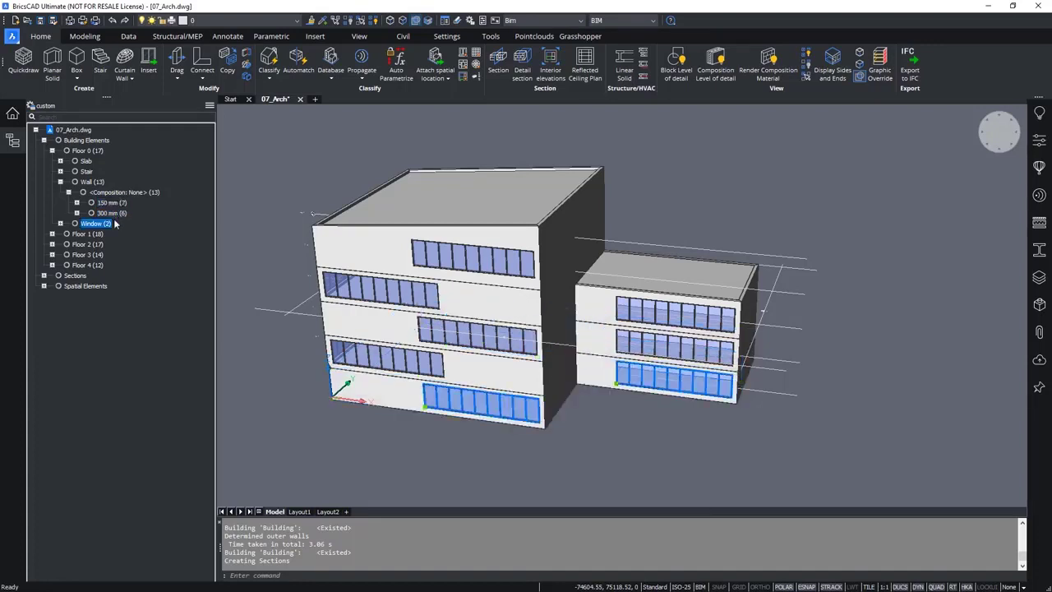
click(112, 213)
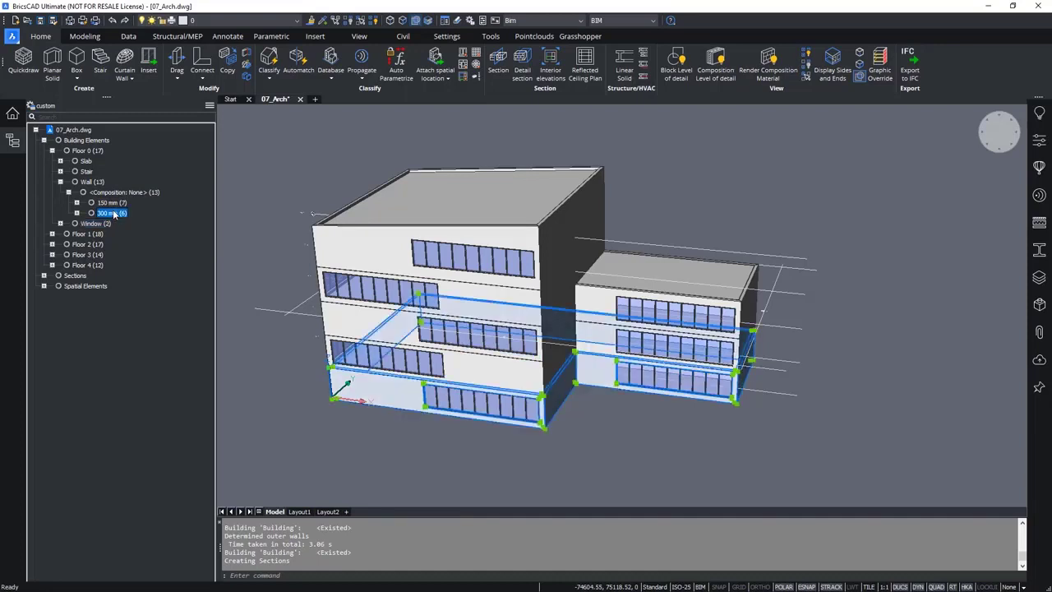
click(112, 203)
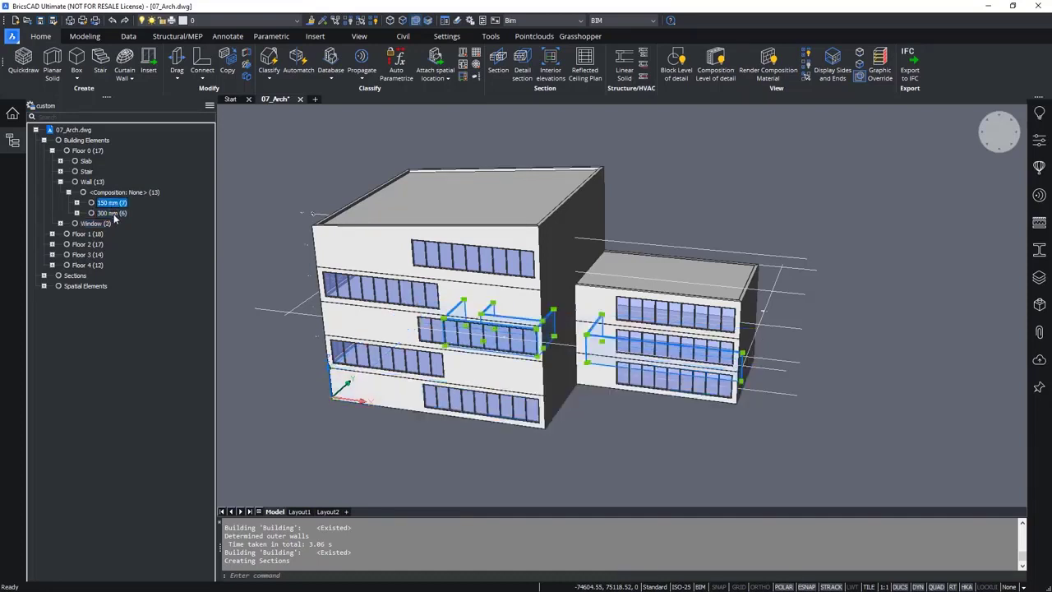
click(114, 214)
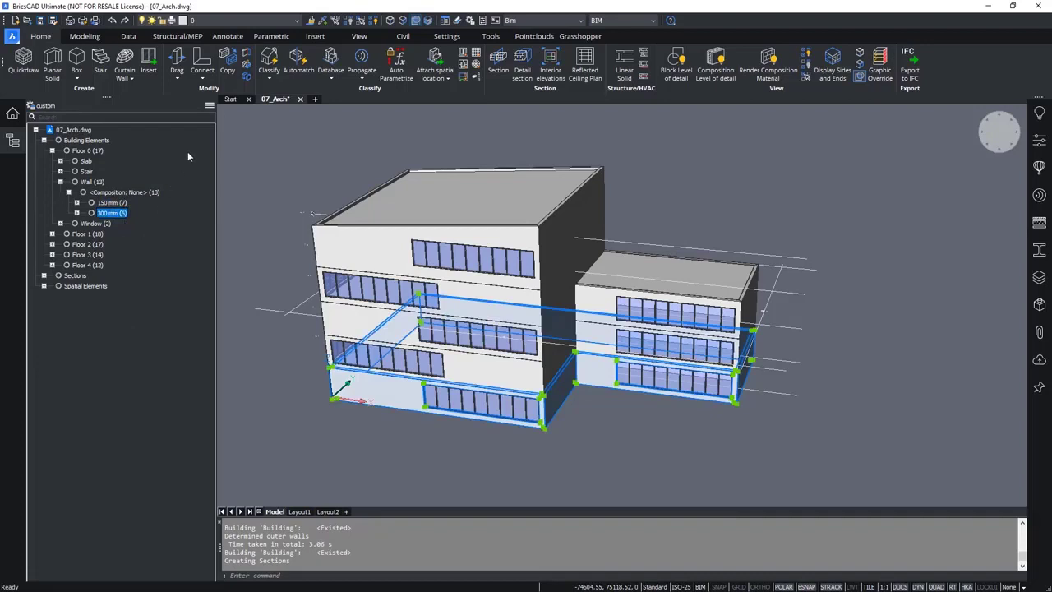
- Switch the structure tree to the bim configuration, expand Building Elements down to the floors, and highlight the Building and Floor 0
click(209, 105)
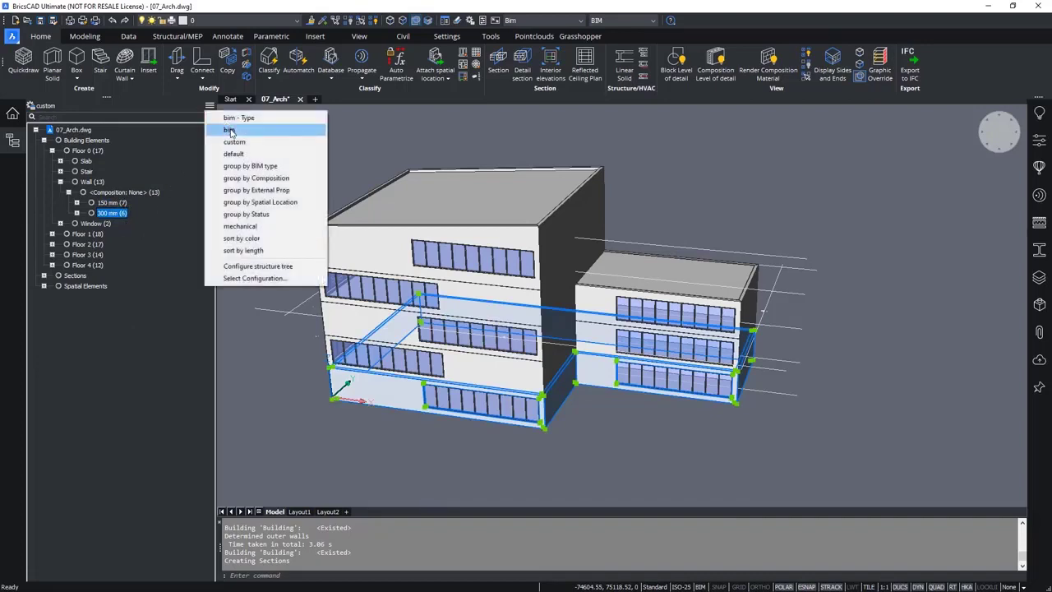
click(230, 131)
click(44, 141)
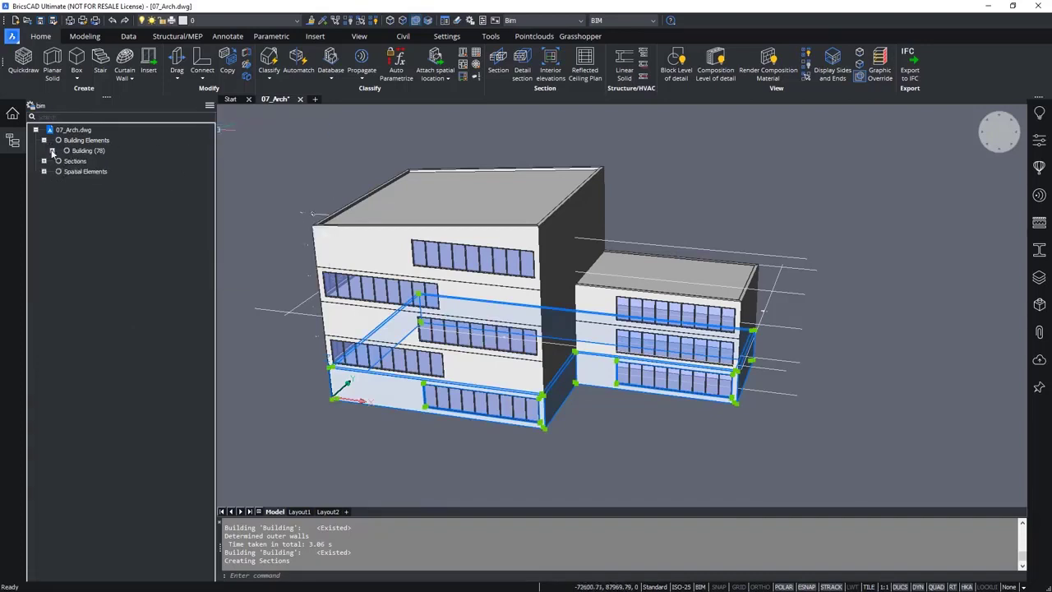
click(52, 152)
click(88, 151)
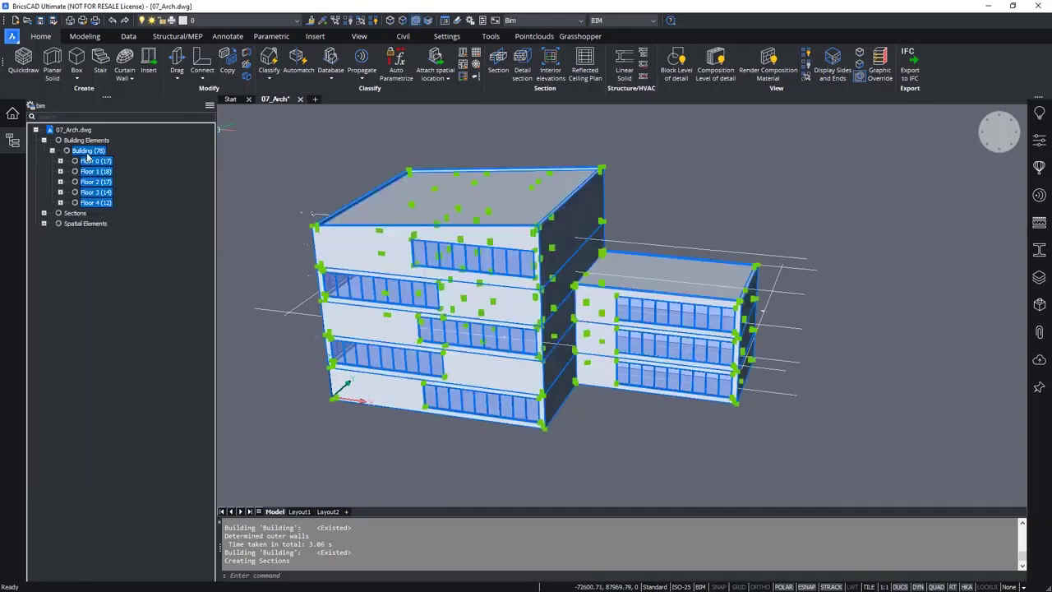
click(96, 162)
- Expand Floor 0 down to the individual walls under the <Composition: None> group
click(60, 161)
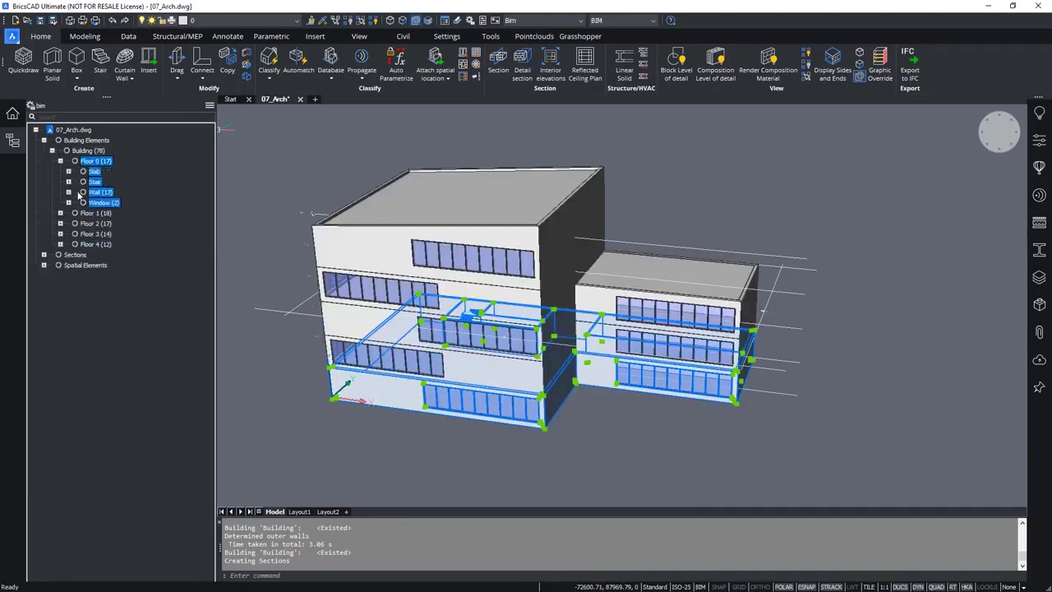
click(70, 192)
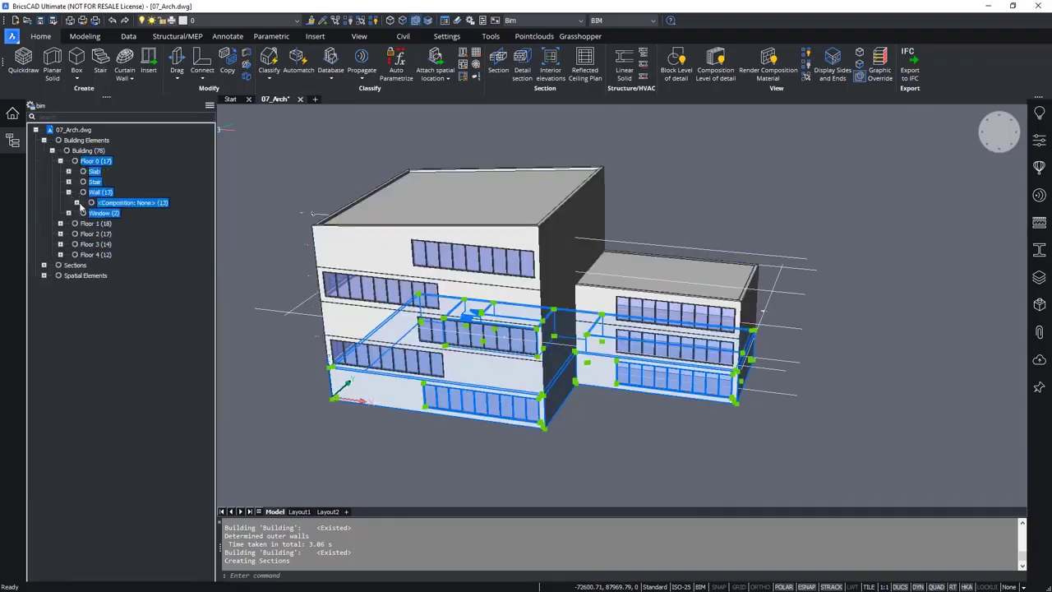
click(77, 203)
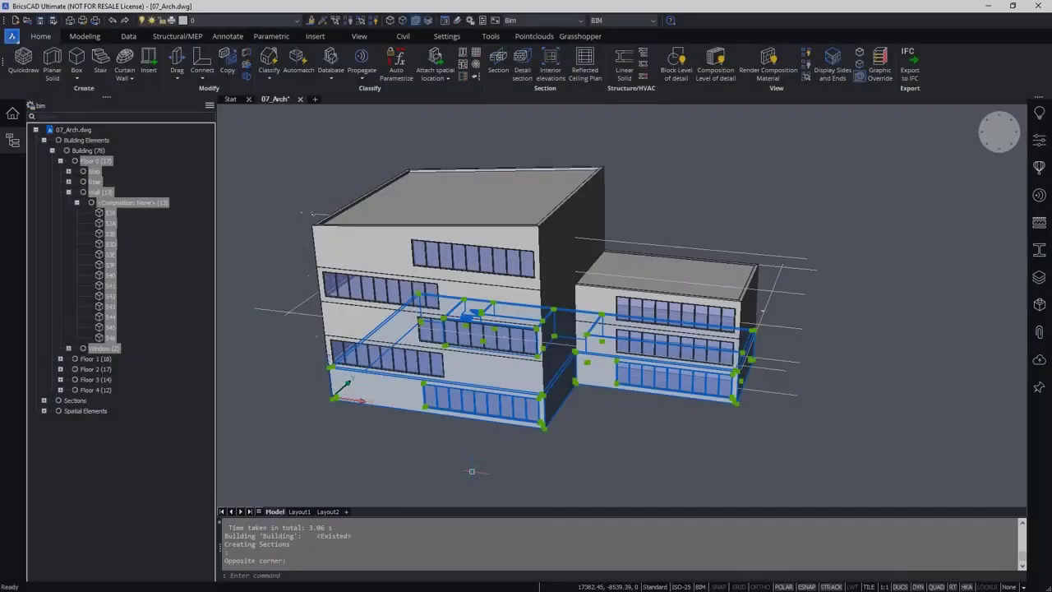
click(472, 471)
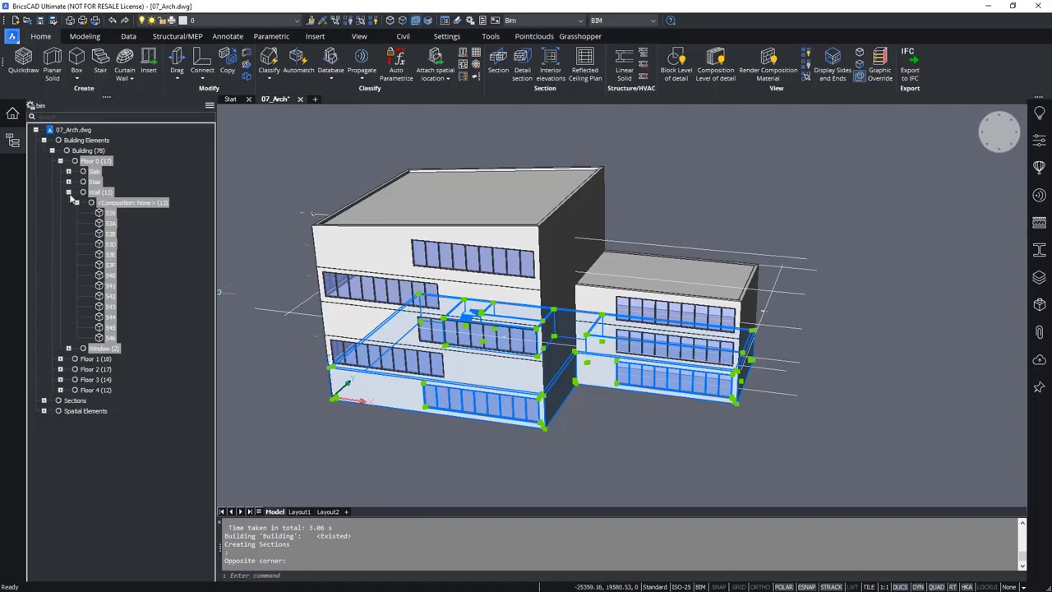
- Collapse Floor 0, highlight each floor in turn up to Floor 4 and the whole Building, and clear the selection
click(90, 162)
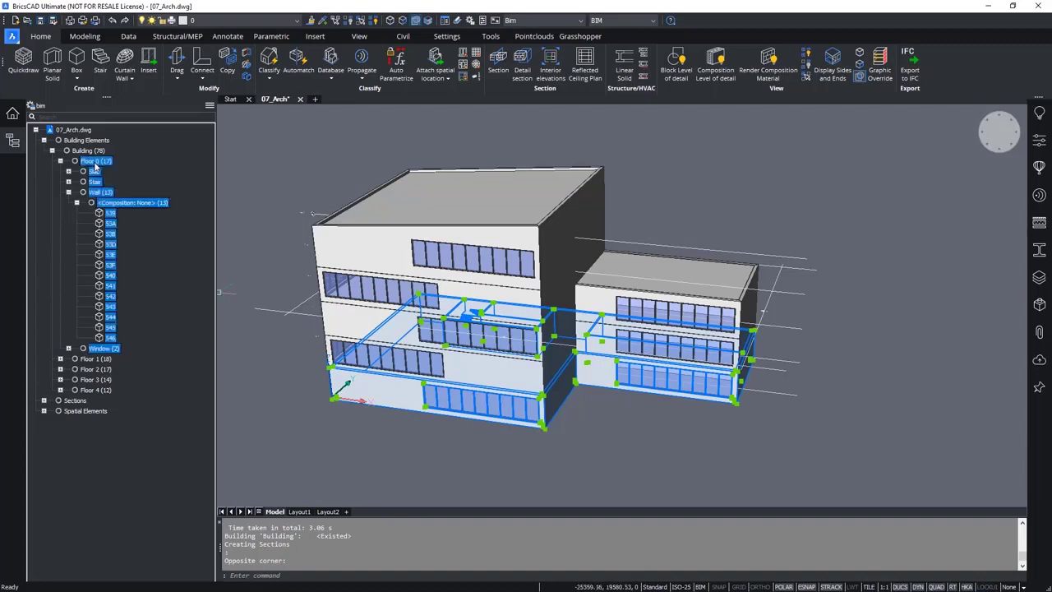
click(60, 162)
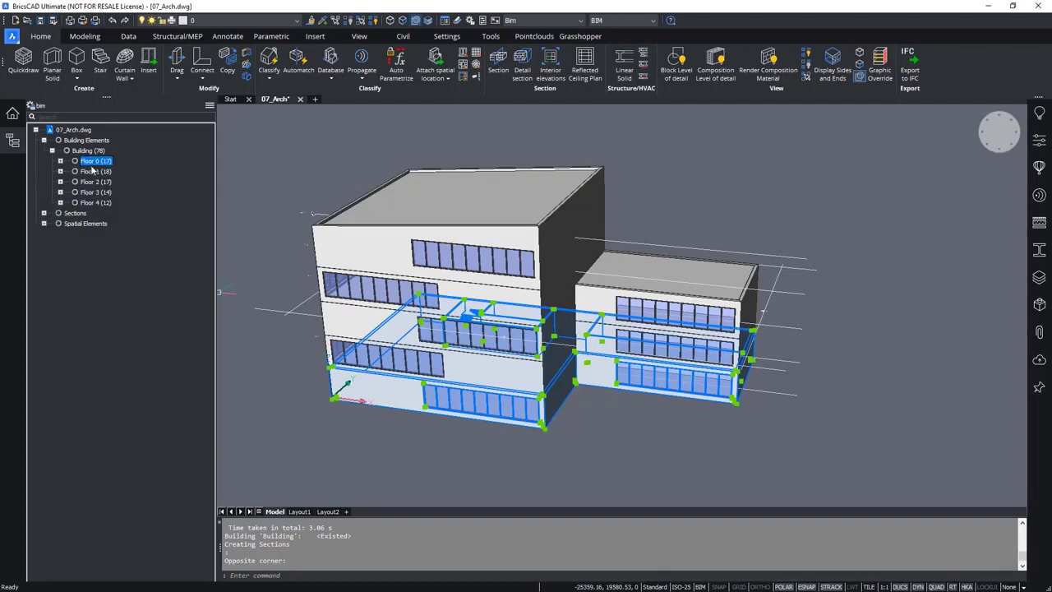
click(93, 172)
click(94, 183)
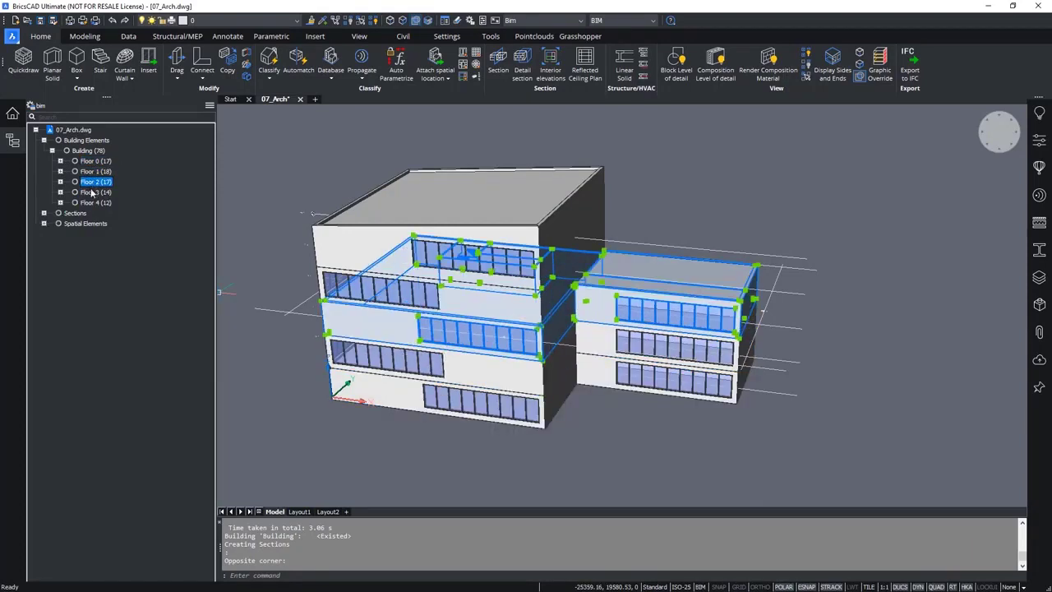
click(94, 162)
click(93, 172)
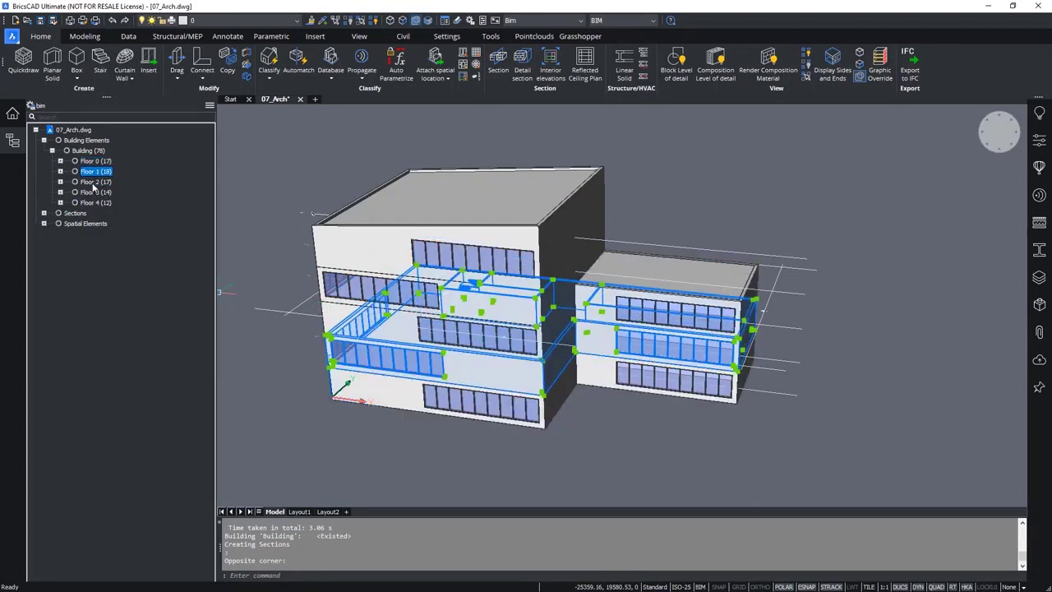
click(94, 182)
click(93, 192)
click(92, 203)
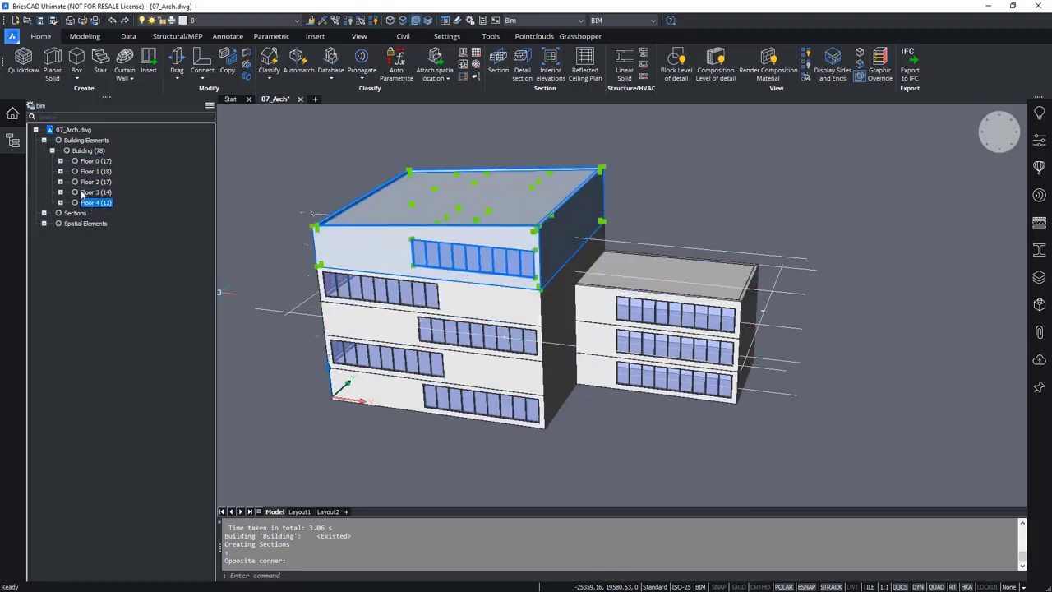
click(88, 151)
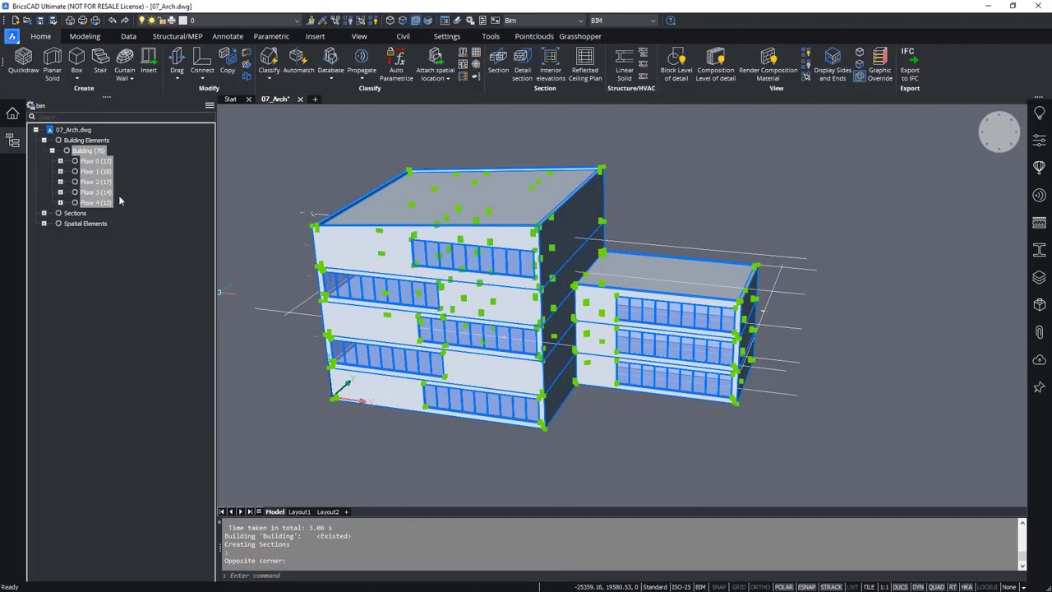
key(Escape)
- Check the Building and Story properties of the front wall on the top floor, then deselect it and hide the properties
click(378, 248)
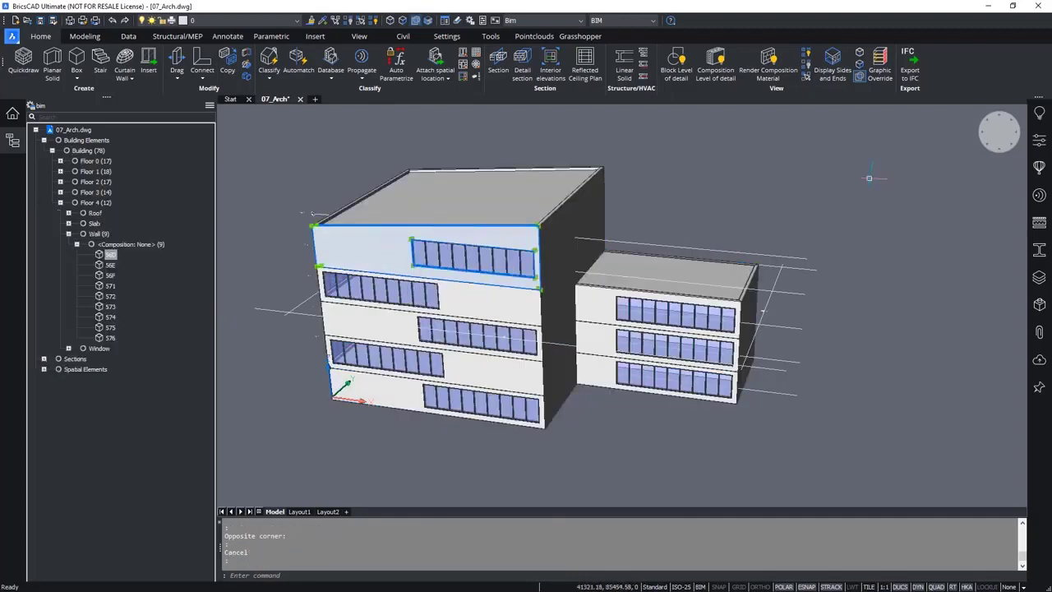
click(1042, 142)
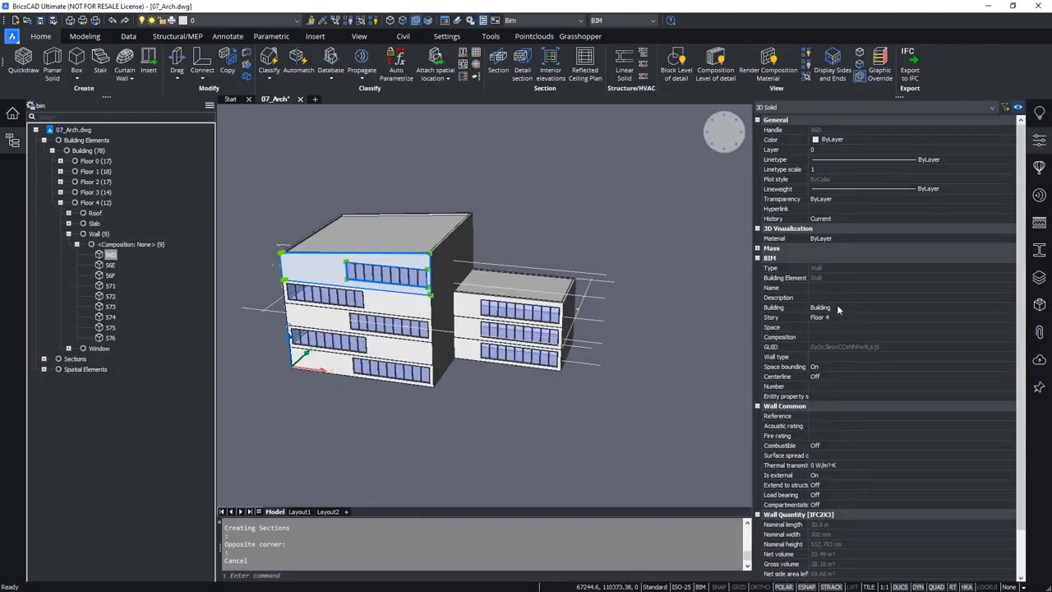
click(790, 306)
key(Escape)
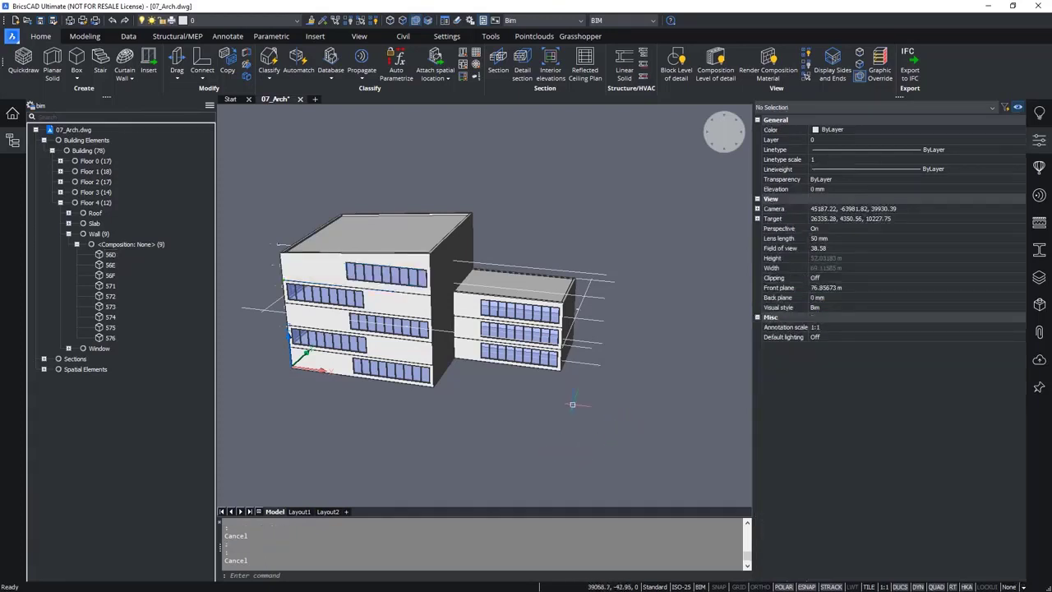
key(ctrl+1)
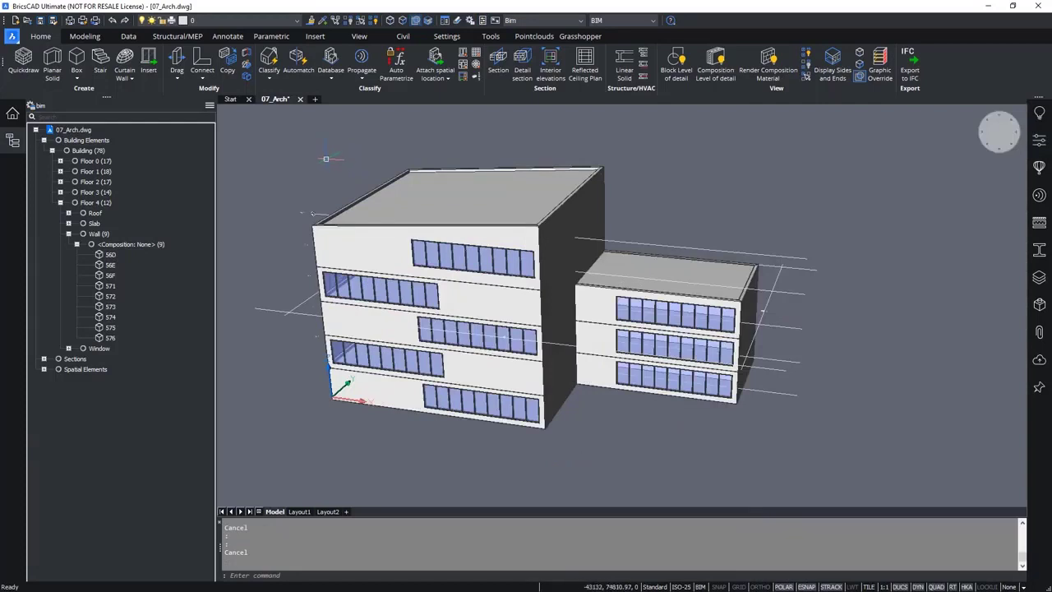
- Open the Spatial Locations Manager, enlarge it to show all buildings and stories, and display the properties of Floor 0 under Building
mouse_move(329, 171)
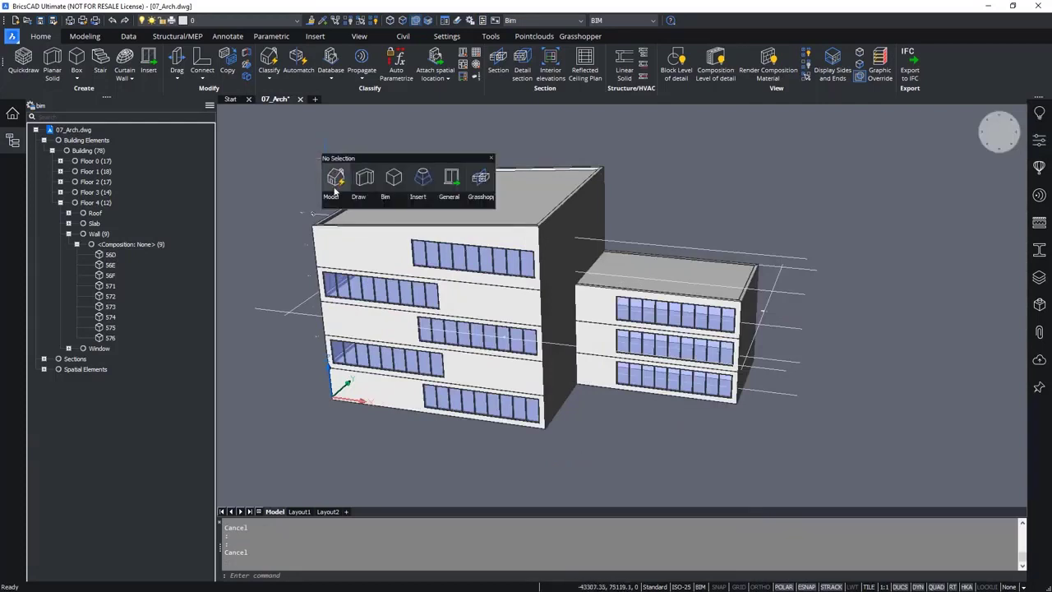
mouse_move(387, 206)
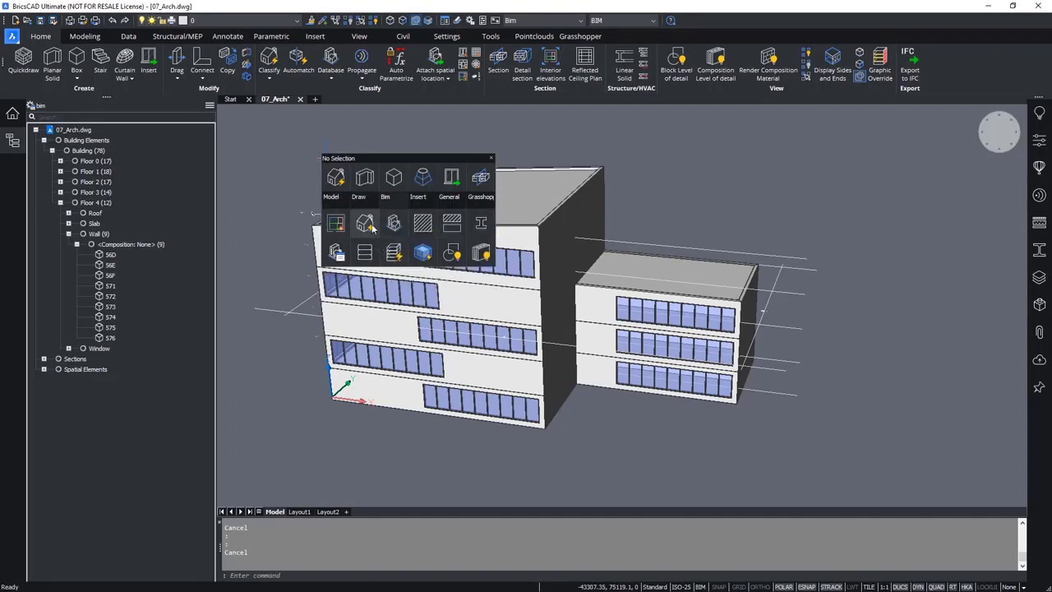
click(394, 223)
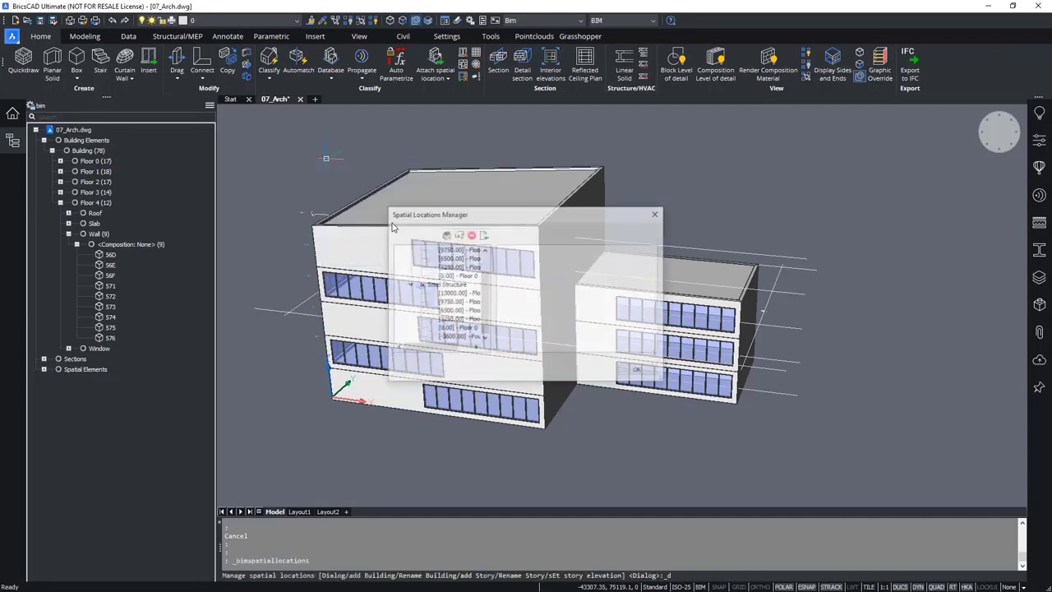
drag(475, 215, 353, 134)
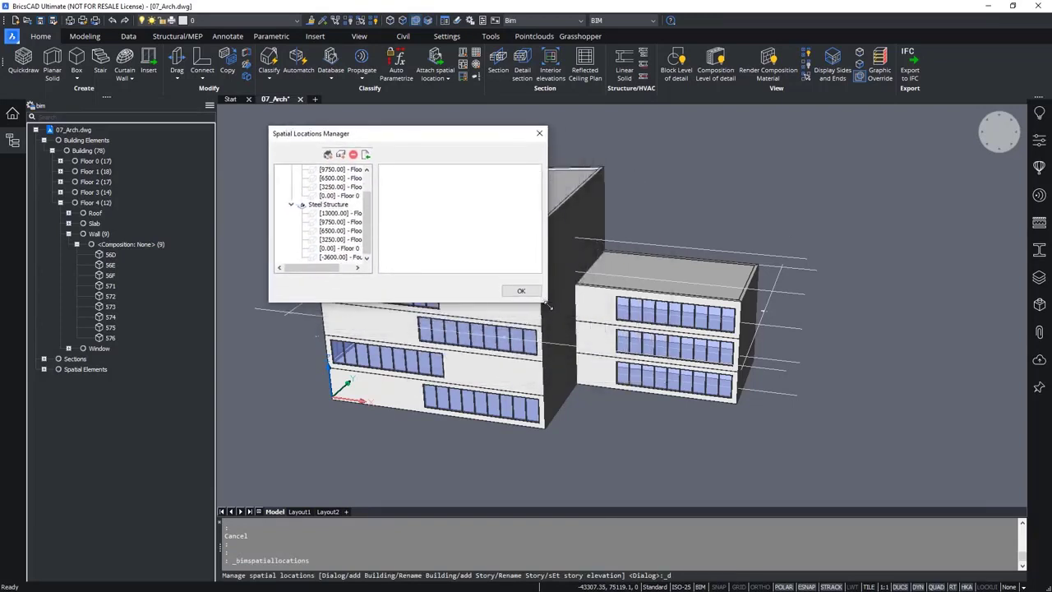
drag(548, 306, 693, 400)
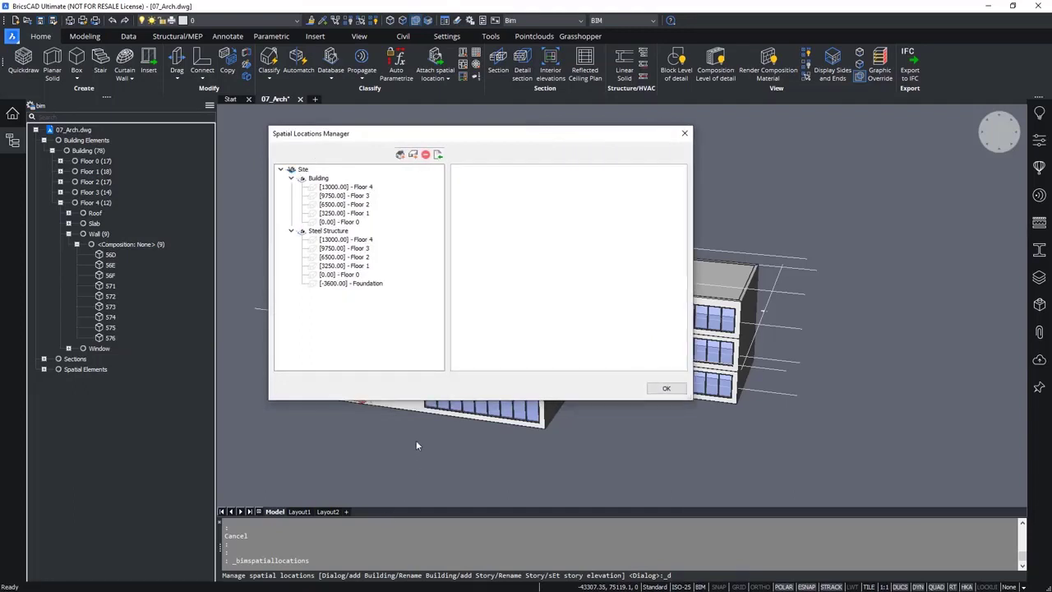
click(356, 222)
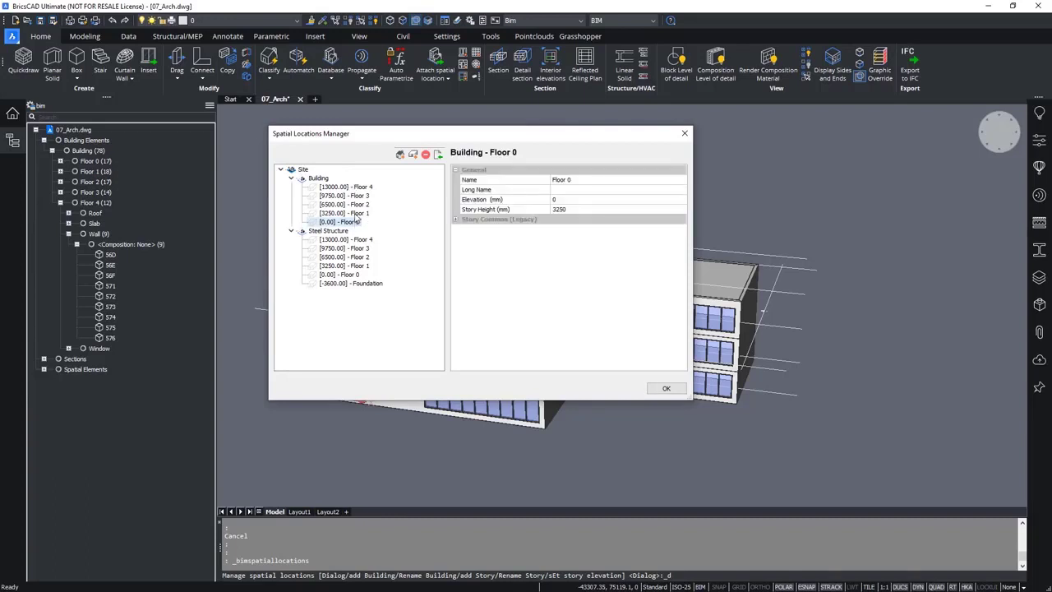
- Review the properties of Floor 1, Floor 2, Floor 3 and Floor 4 under Building
click(359, 213)
click(360, 204)
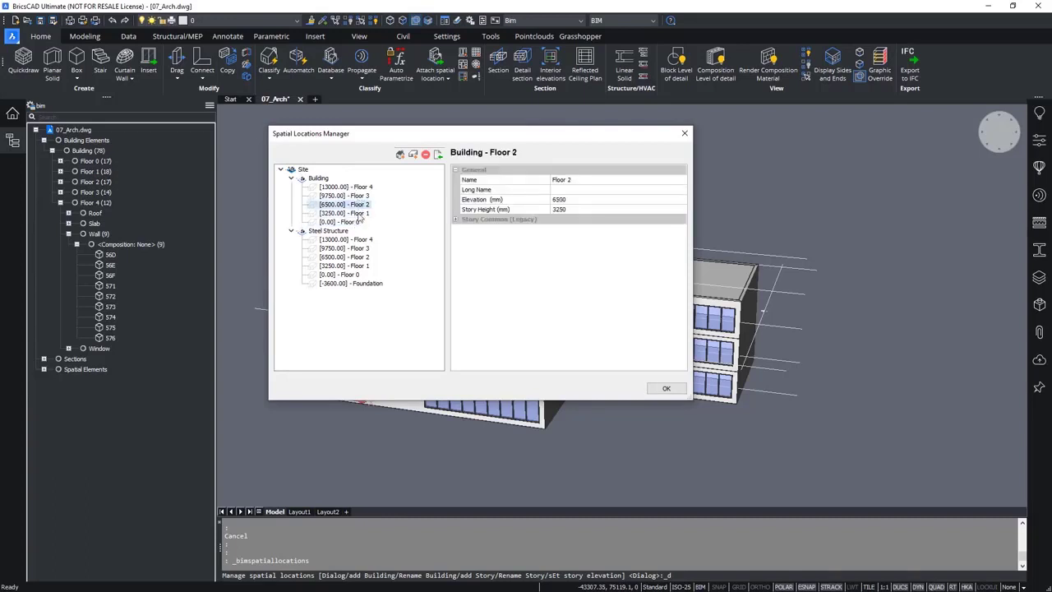
click(363, 195)
click(361, 189)
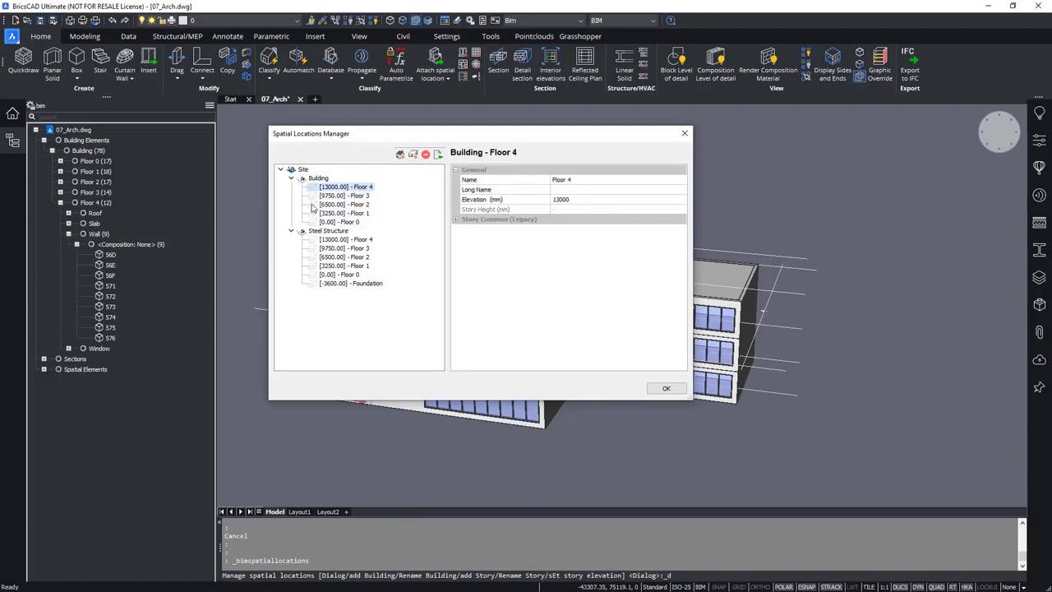
- Rename the building "Building" to "Main Building" and close the Spatial Locations Manager
click(319, 179)
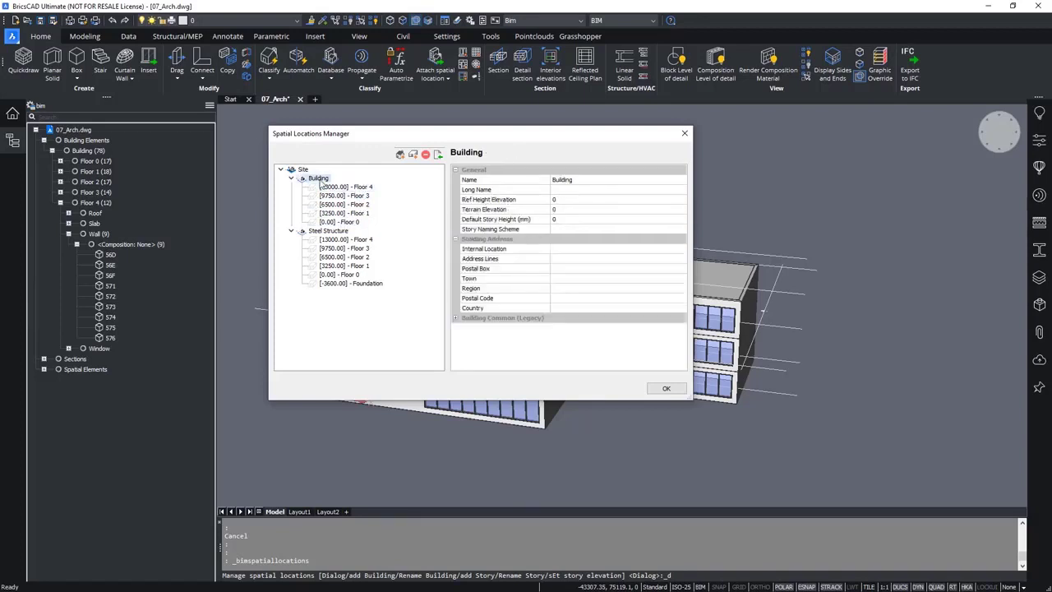
click(563, 181)
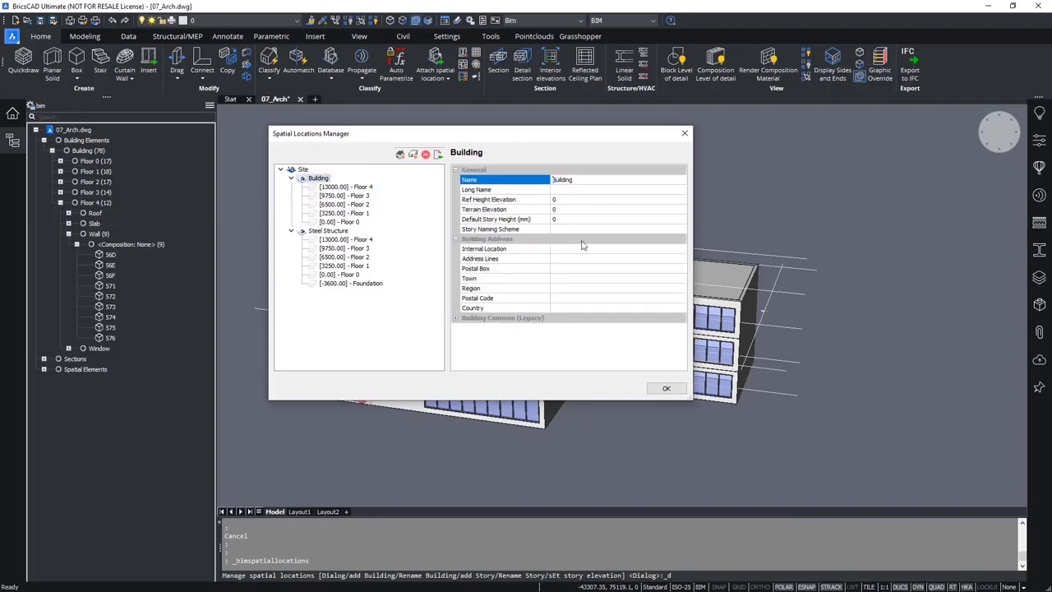
text(Main)
click(609, 189)
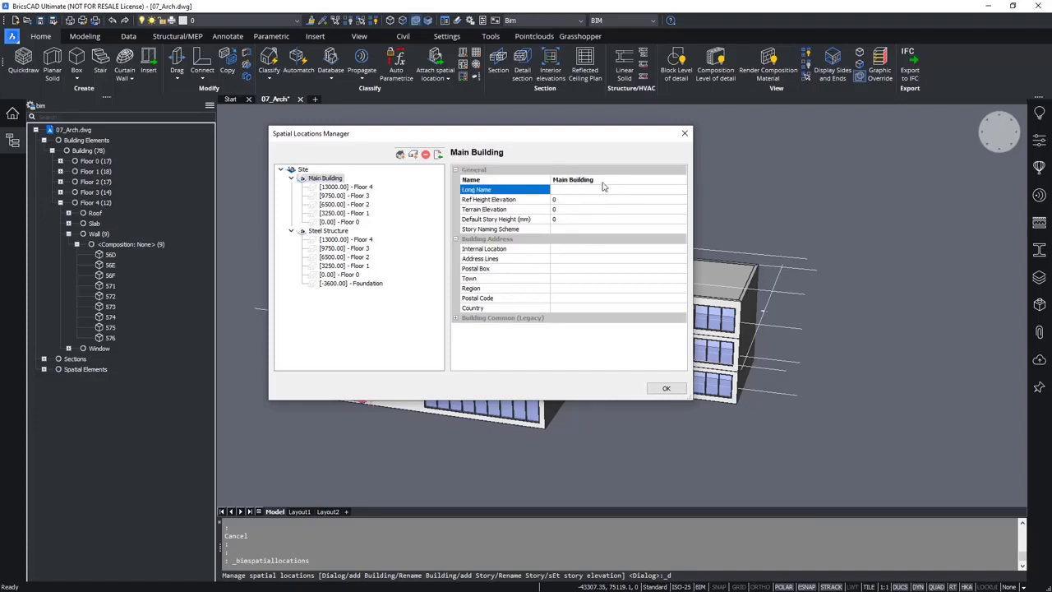
click(606, 181)
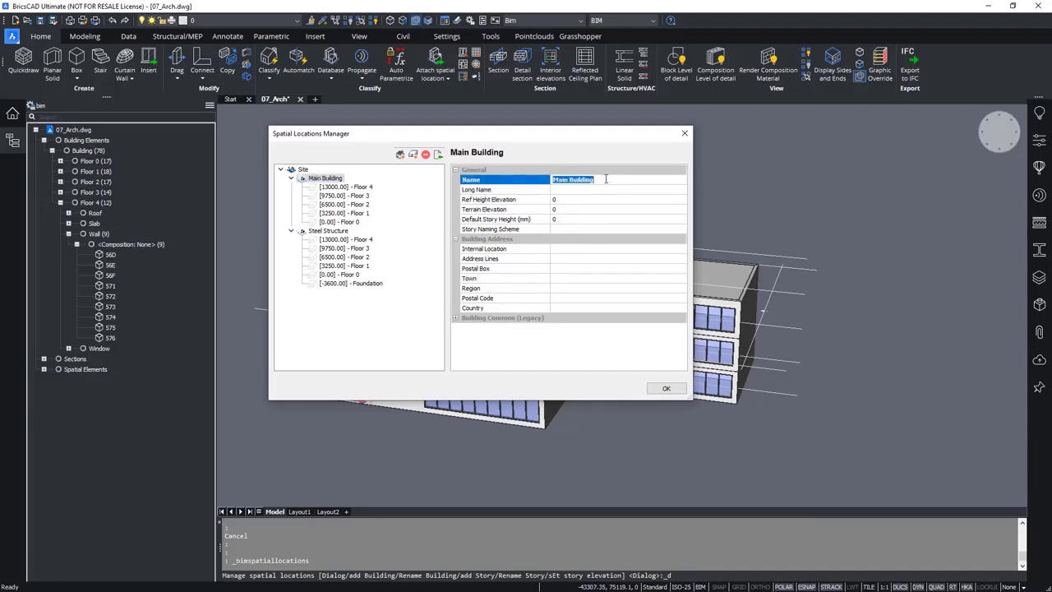
click(661, 388)
- Switch the structure tree to the custom configuration and expand Building Elements to check its floors
click(209, 106)
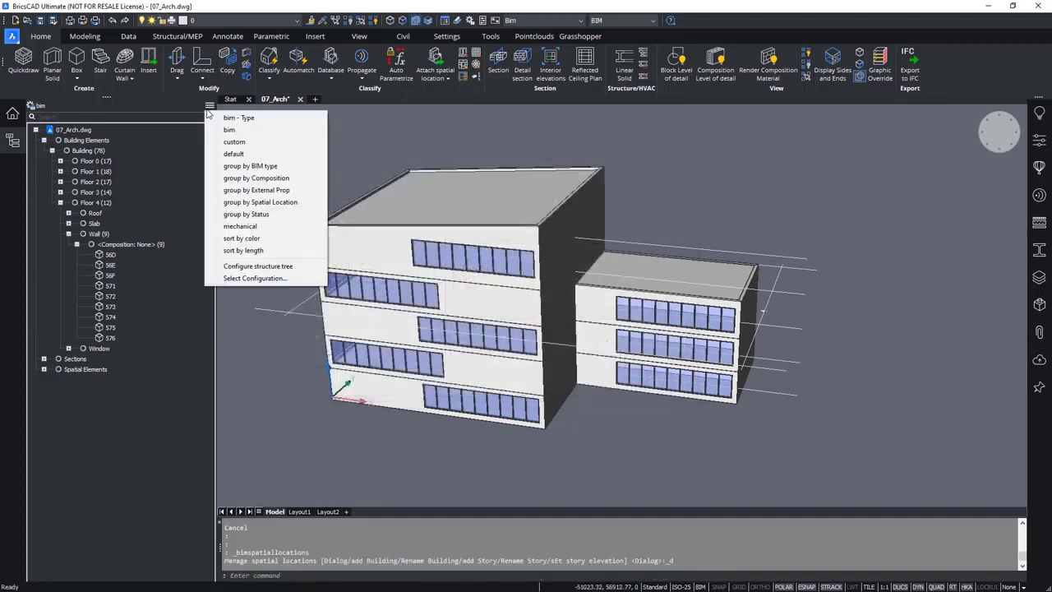
click(231, 143)
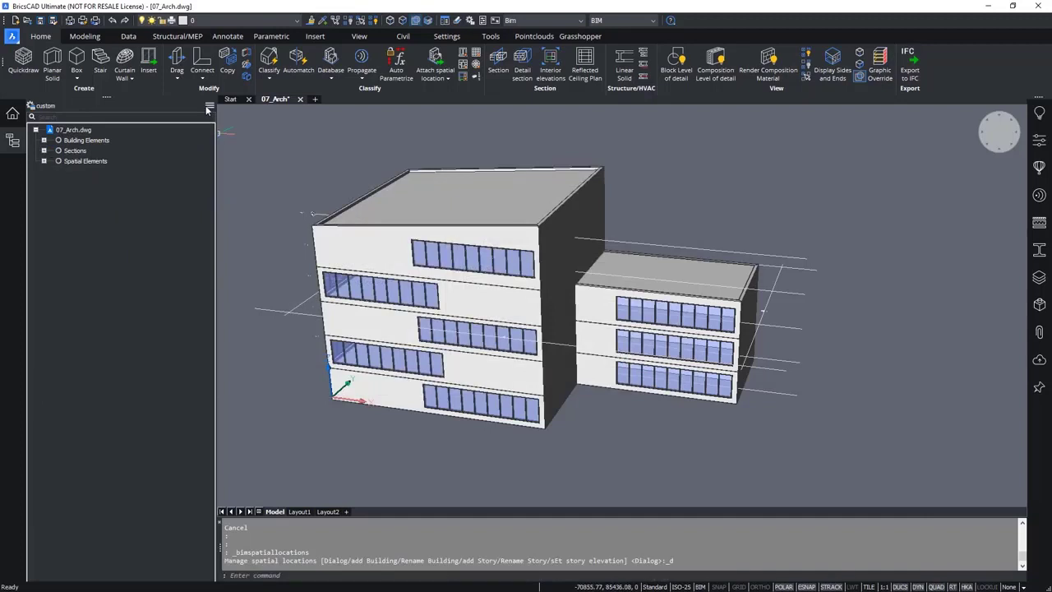
click(44, 141)
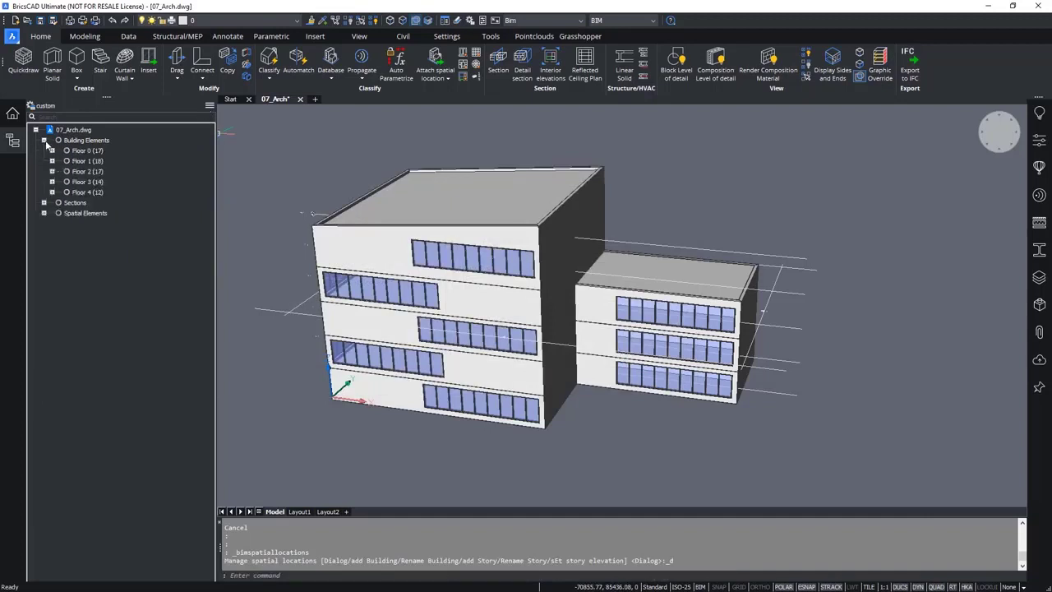
- Return the structure tree to the bim configuration, expand Building Elements, highlight everything in Main Building, and clear the selection
click(209, 105)
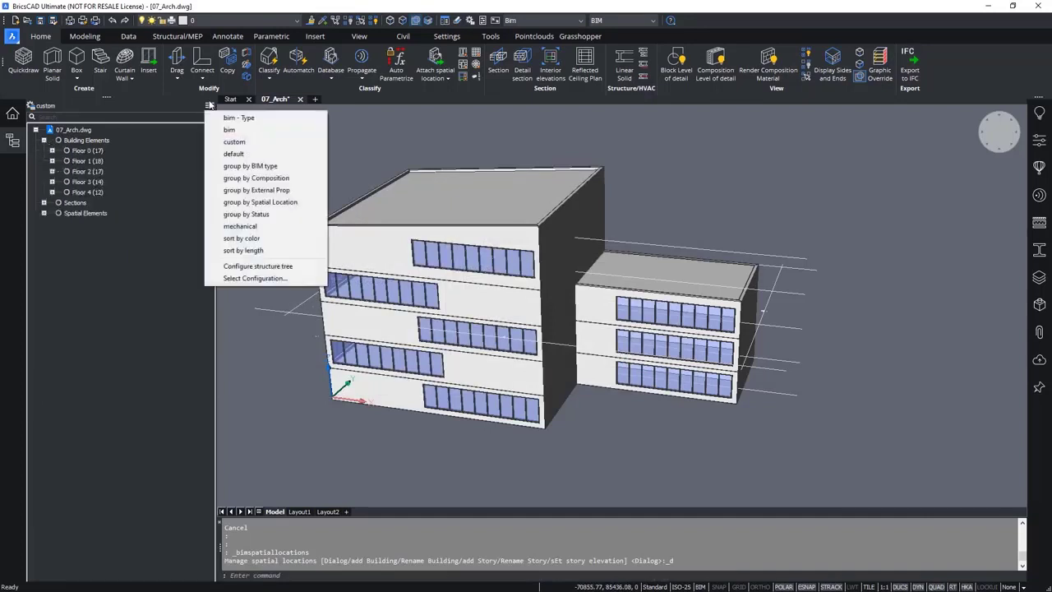
click(231, 130)
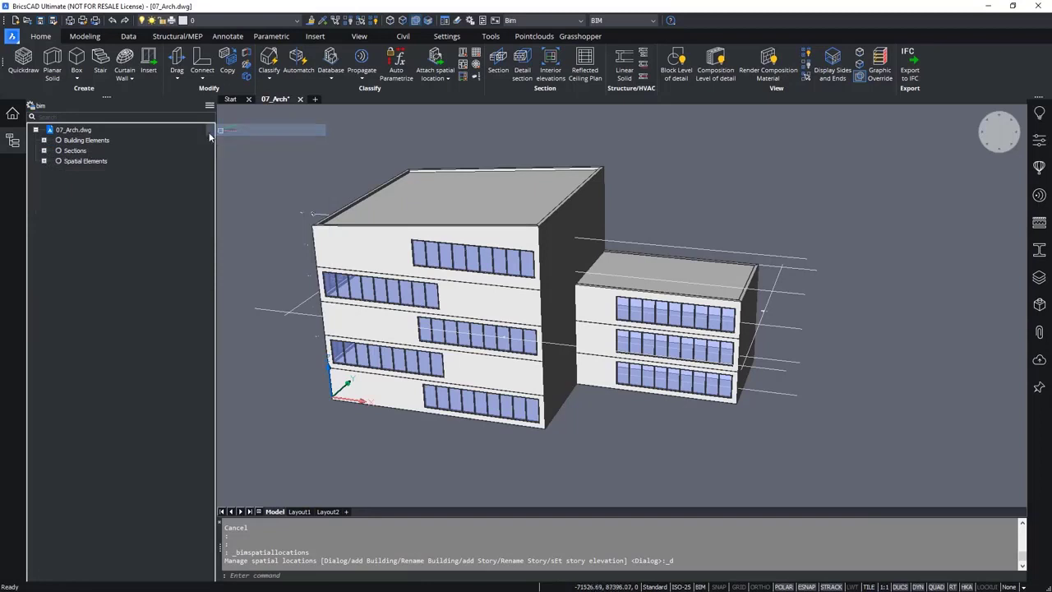
click(45, 141)
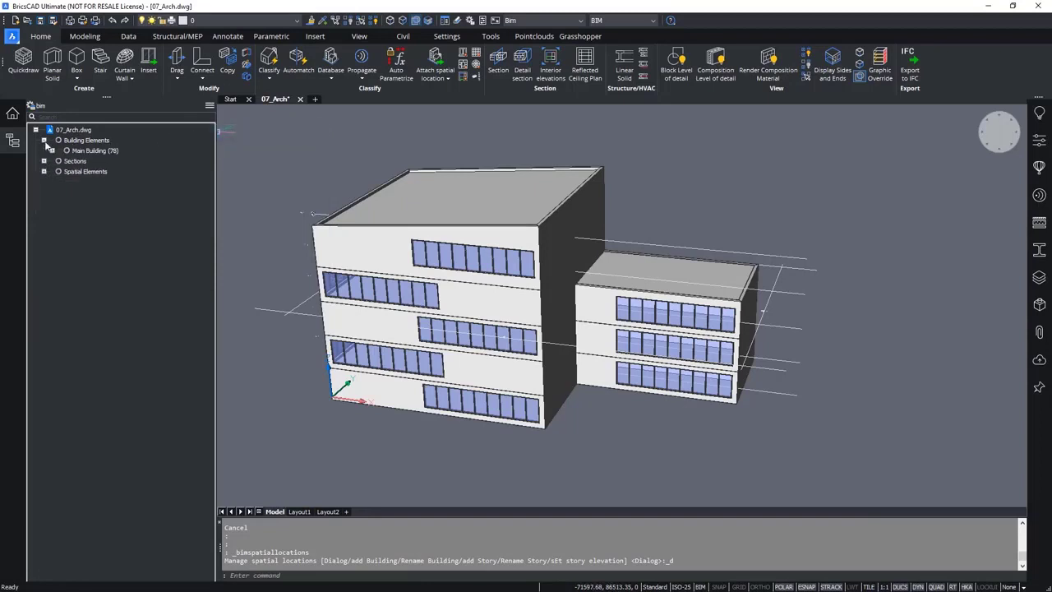
click(85, 150)
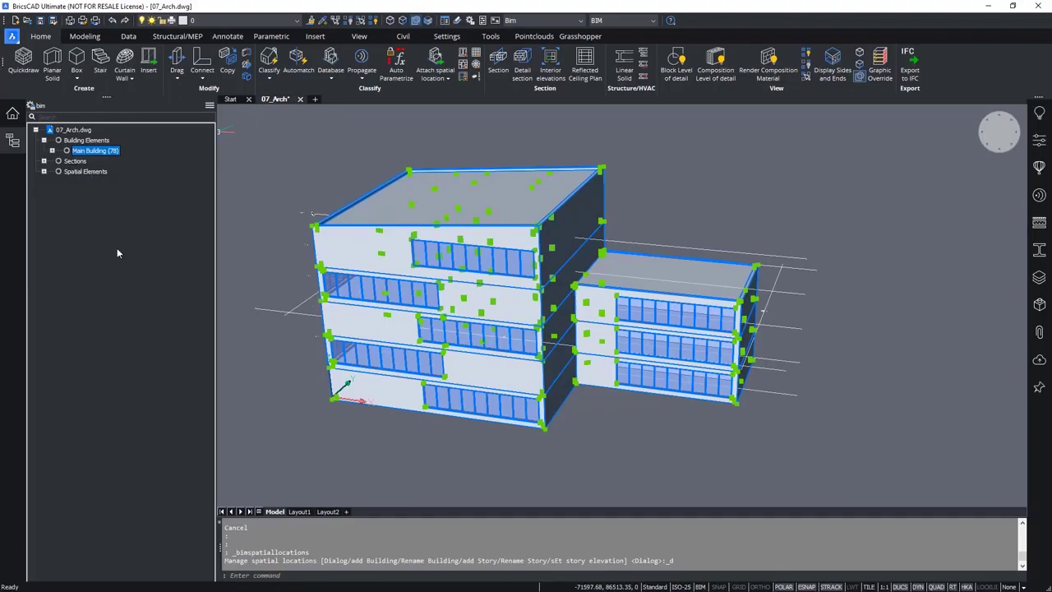
key(Escape)
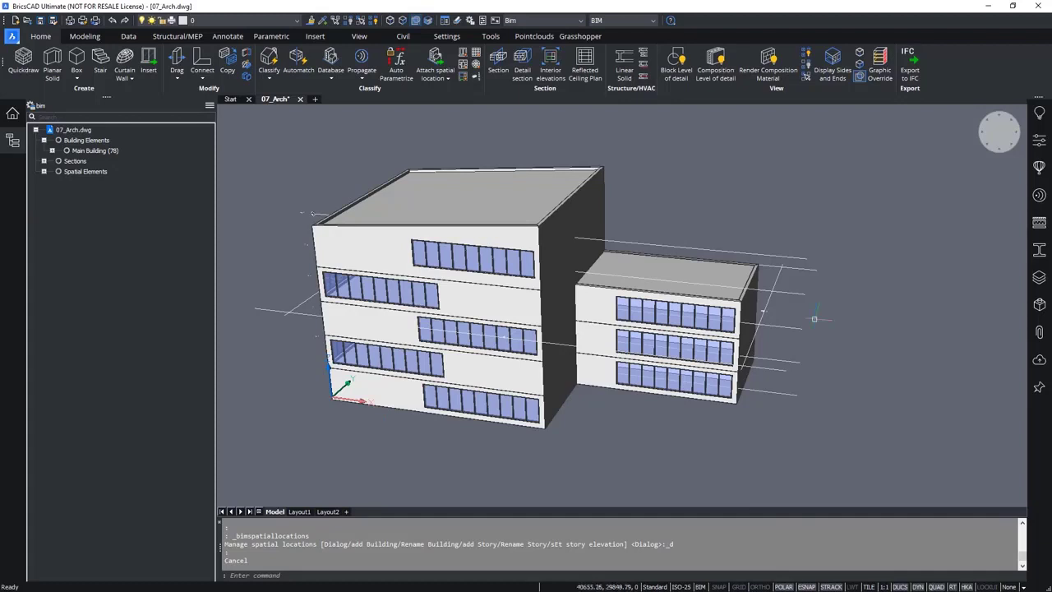
- Display the list of BIM compositions and check which panels are enabled in the workspace
click(1039, 222)
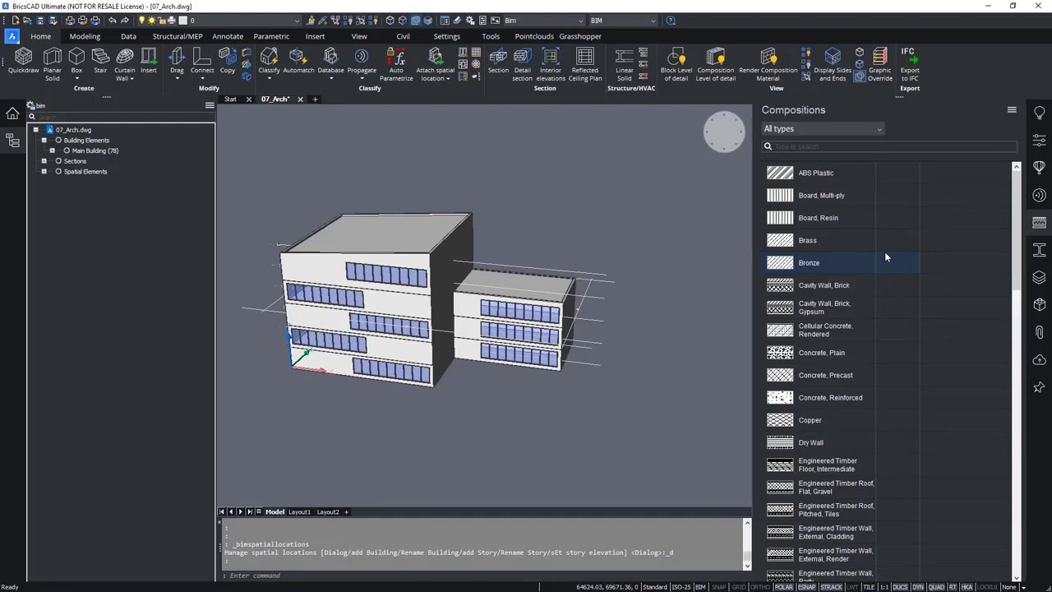
right_click(962, 73)
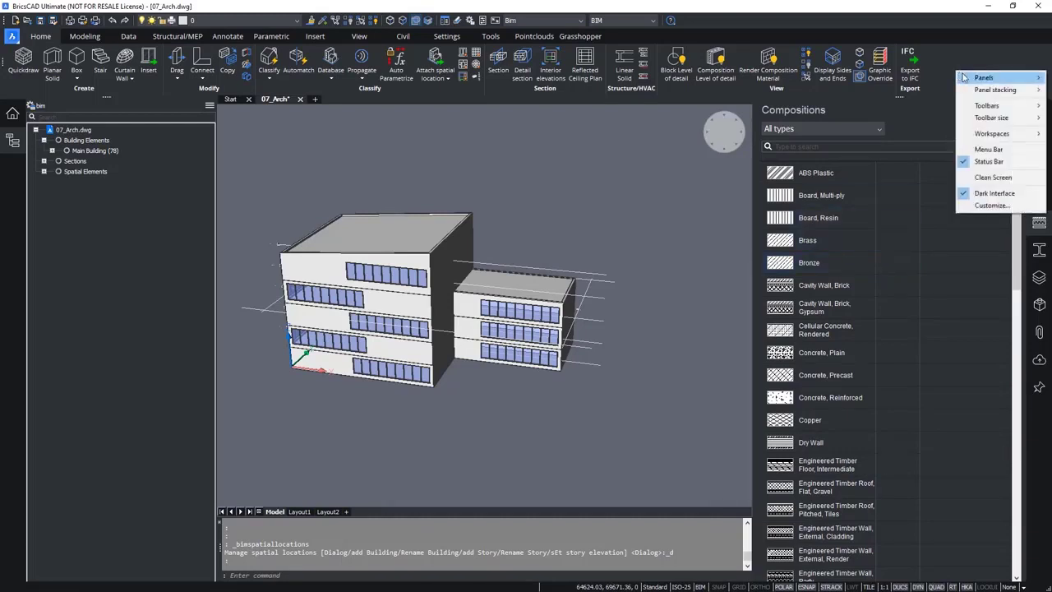
mouse_move(985, 78)
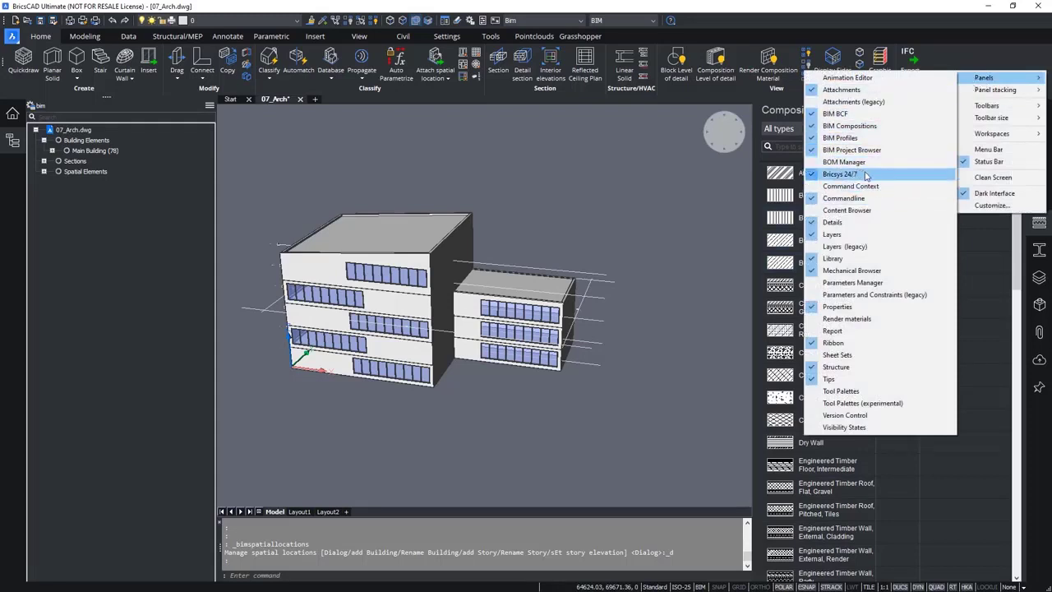
click(786, 114)
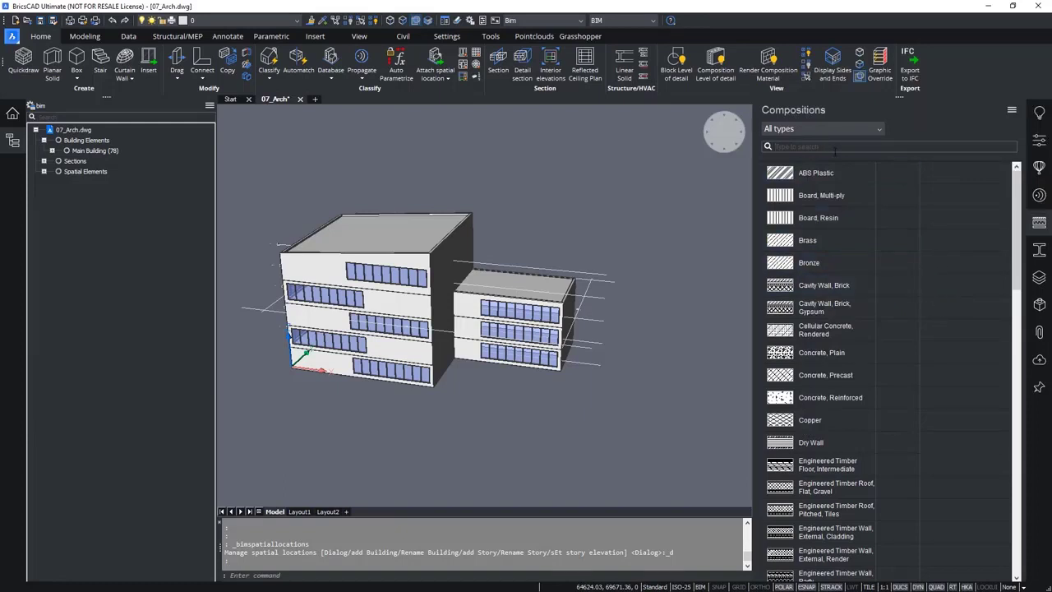
- Search the compositions for "roof, flat, c" and show the layer definition of Roof, Flat, Concrete
click(835, 152)
text(roof)
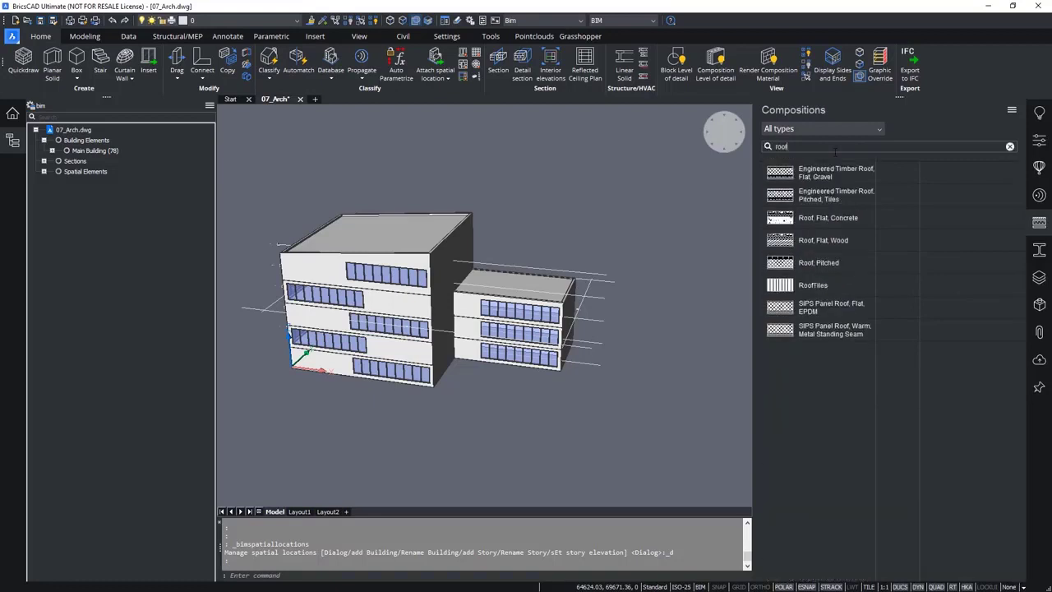
text(, flat, )
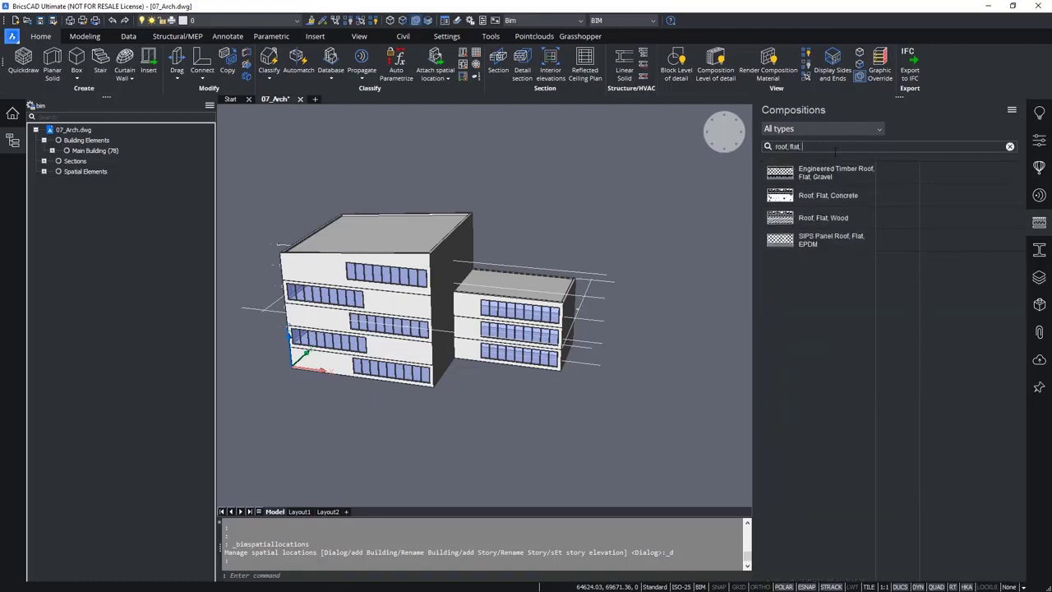
text(c)
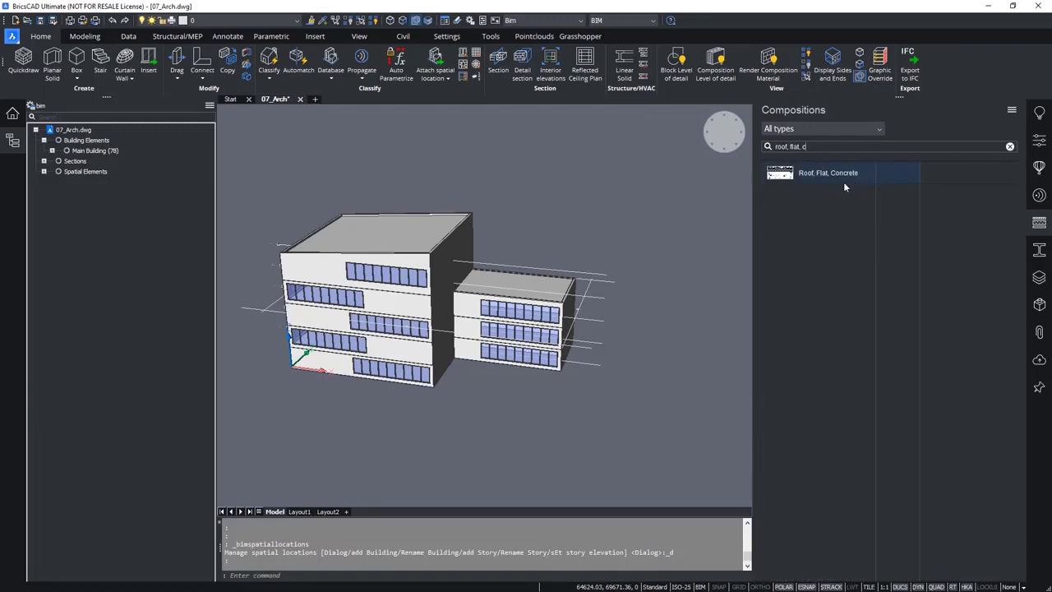
double_click(818, 175)
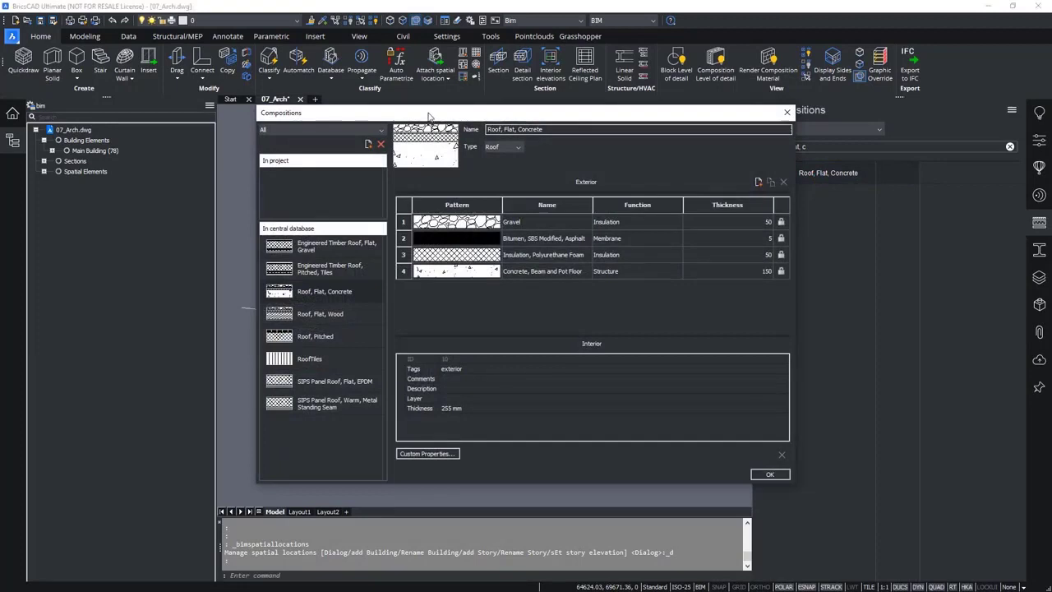
drag(429, 113, 393, 125)
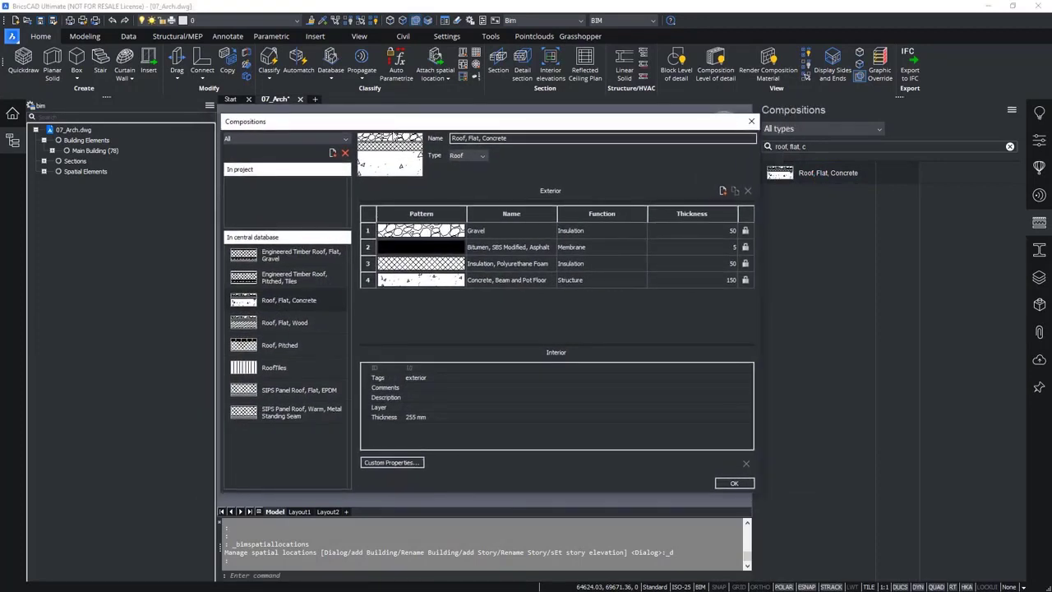
- Examine the Gravel layer, its thickness lock and the overall thickness of the Roof, Flat, Concrete composition
click(427, 235)
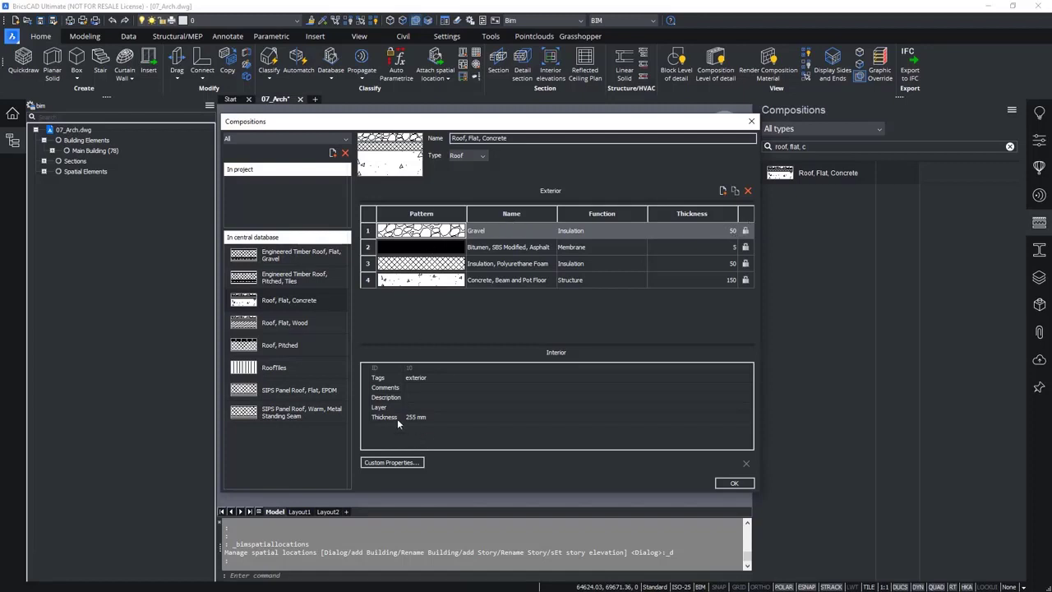
click(746, 232)
click(746, 231)
click(384, 418)
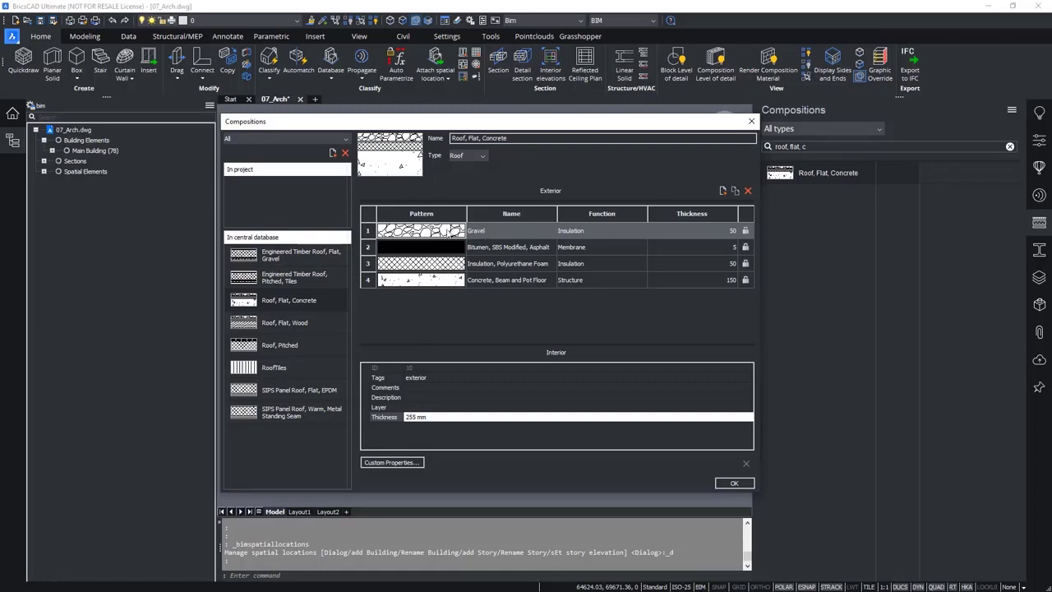
- Review the Gravel material's identity, appearance and properties without changing it, and close the composition definition
double_click(496, 232)
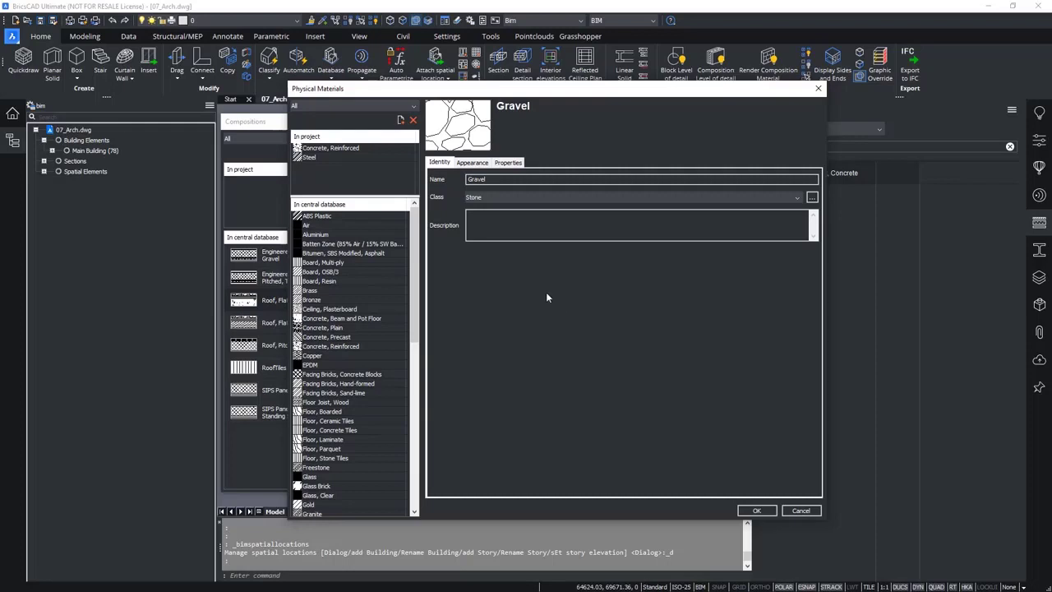
click(472, 162)
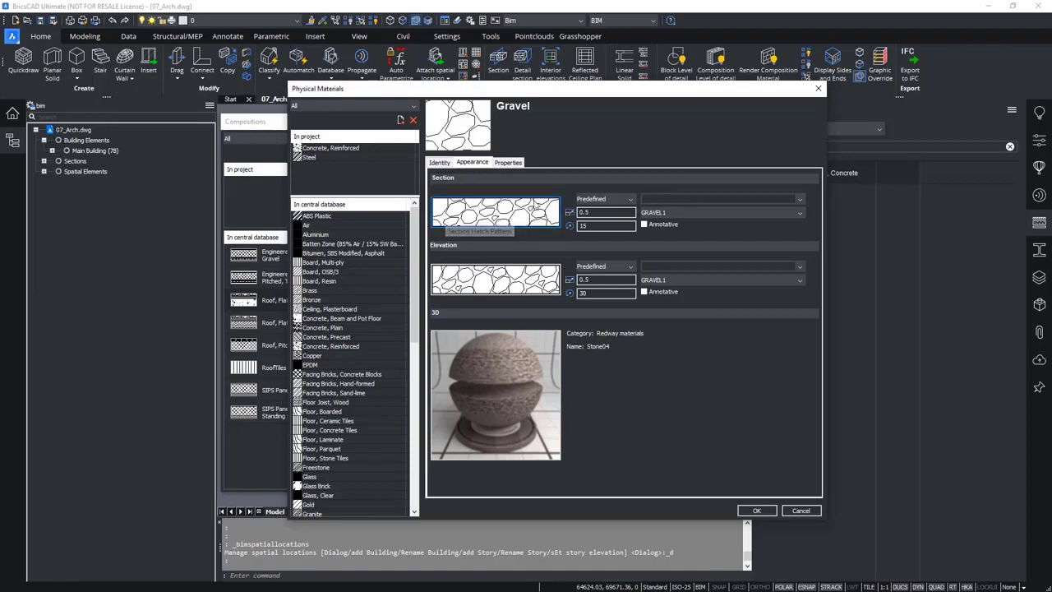
click(514, 164)
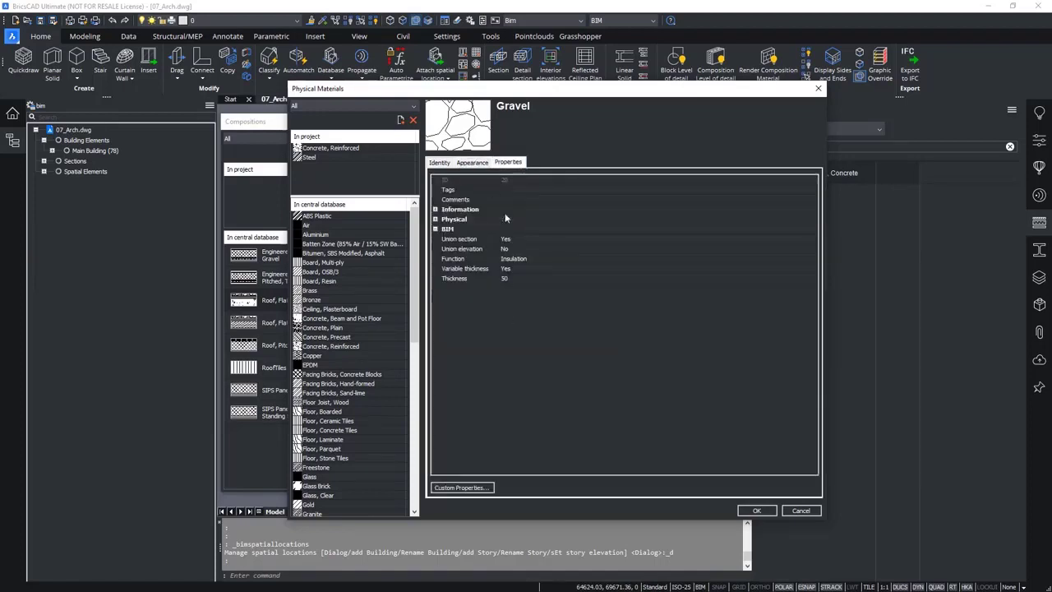
click(440, 163)
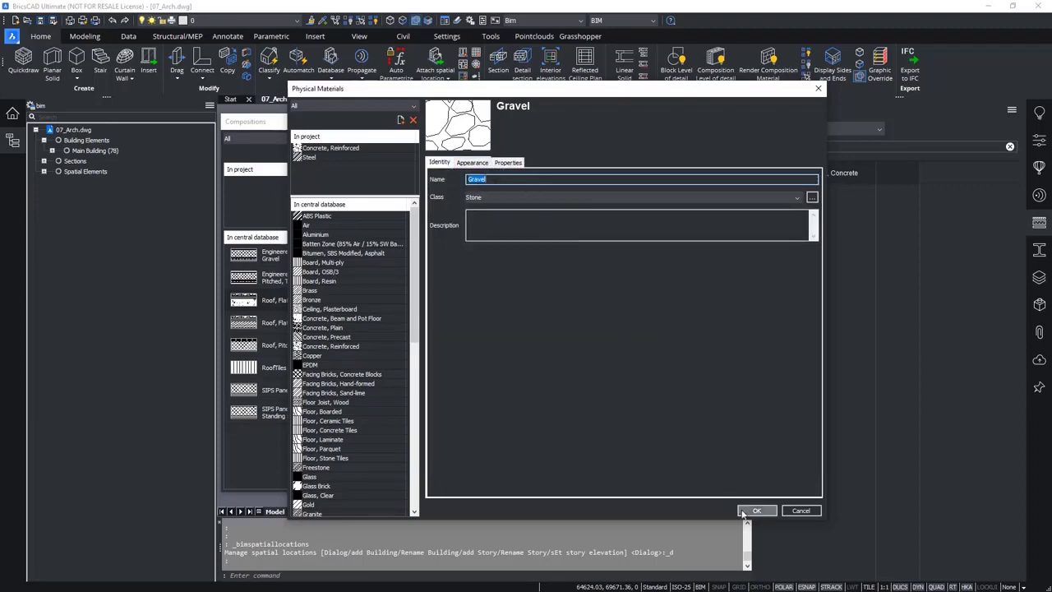
click(796, 511)
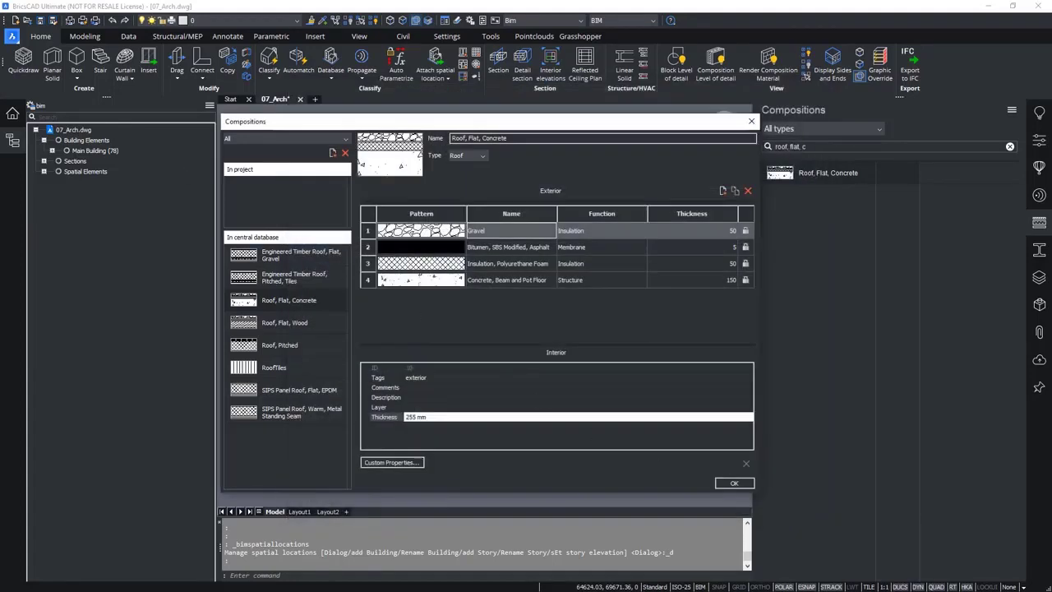
click(734, 483)
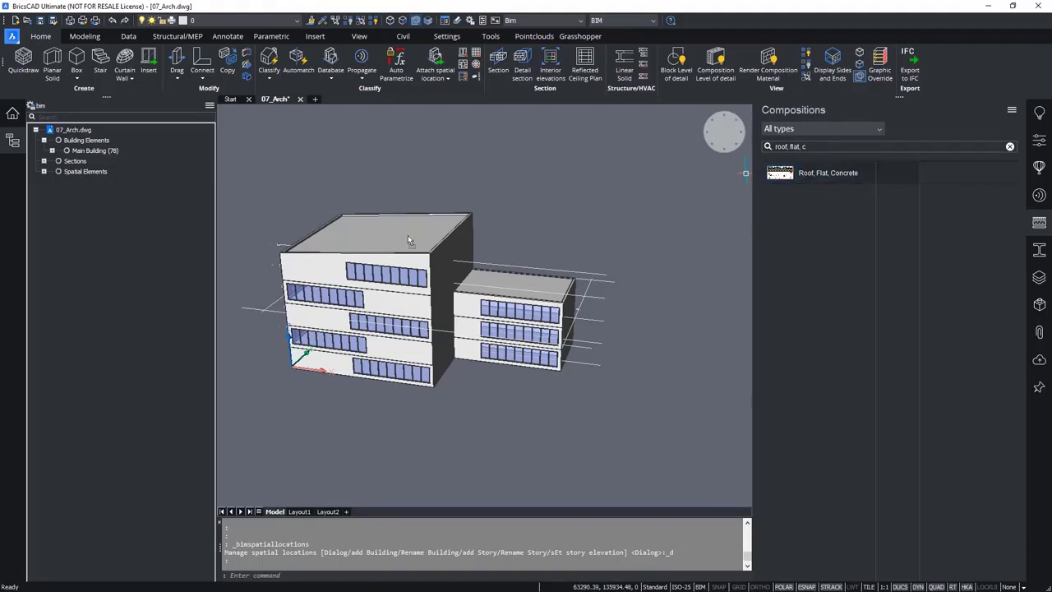
- Attach the Roof, Flat, Concrete composition to the taller building's roof slab with its reference face flipped
drag(407, 237, 408, 239)
scroll(366, 242, up, 5)
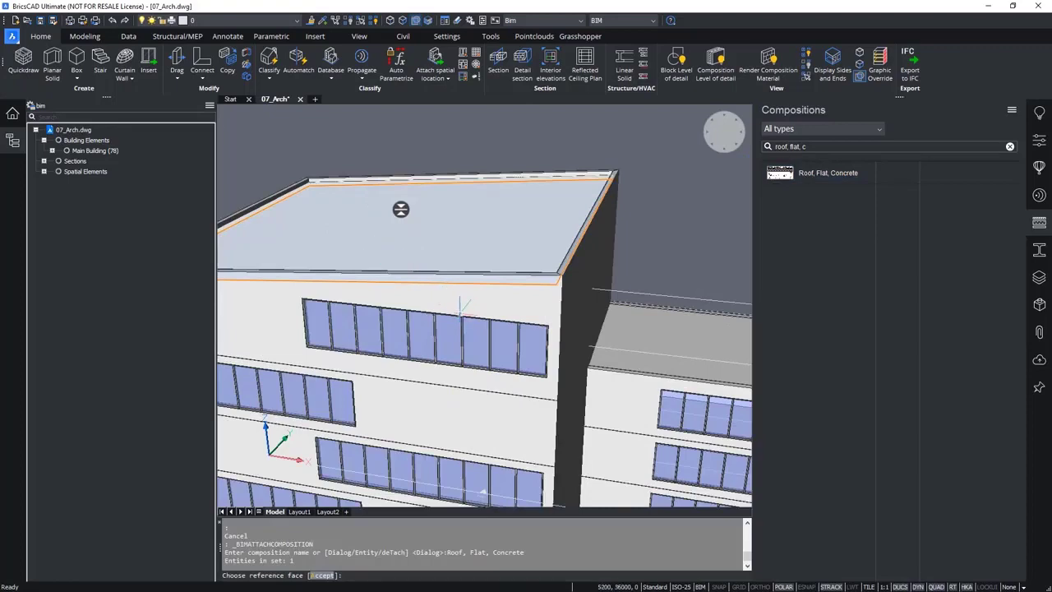
shift+middle_drag(456, 329, 501, 325)
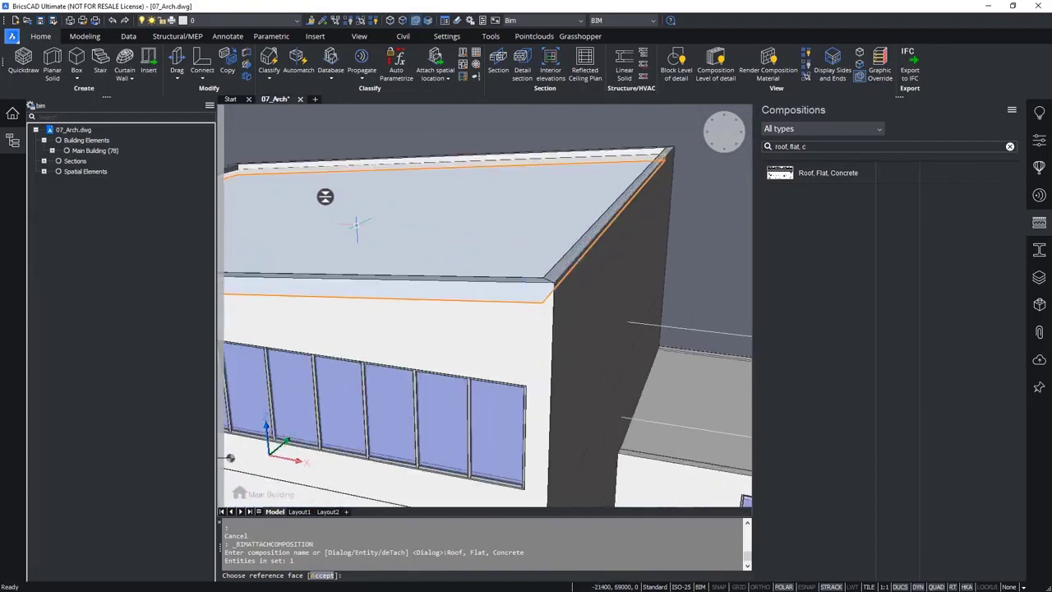
mouse_move(326, 198)
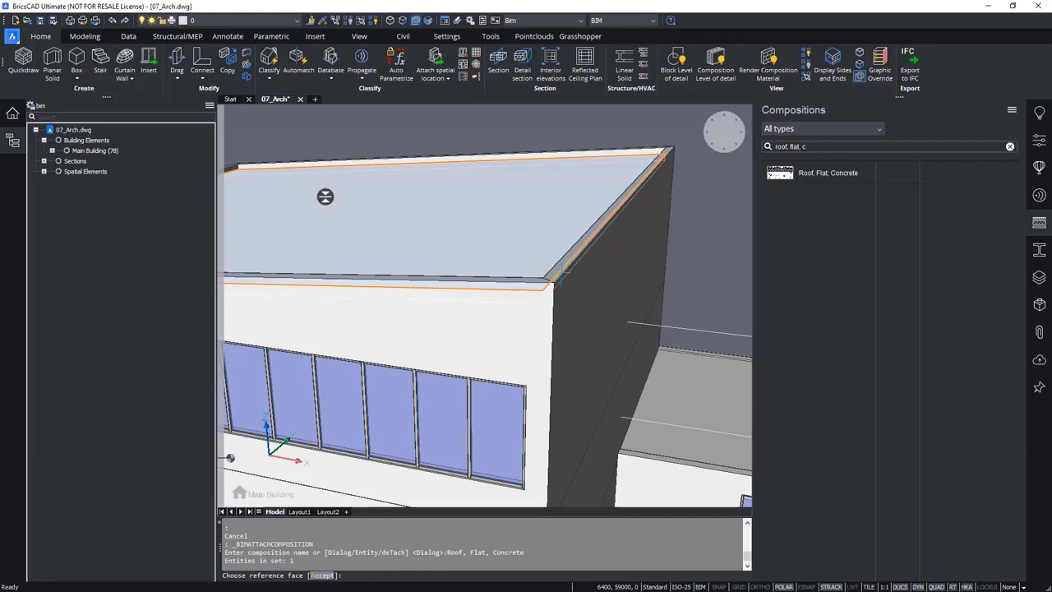
click(504, 249)
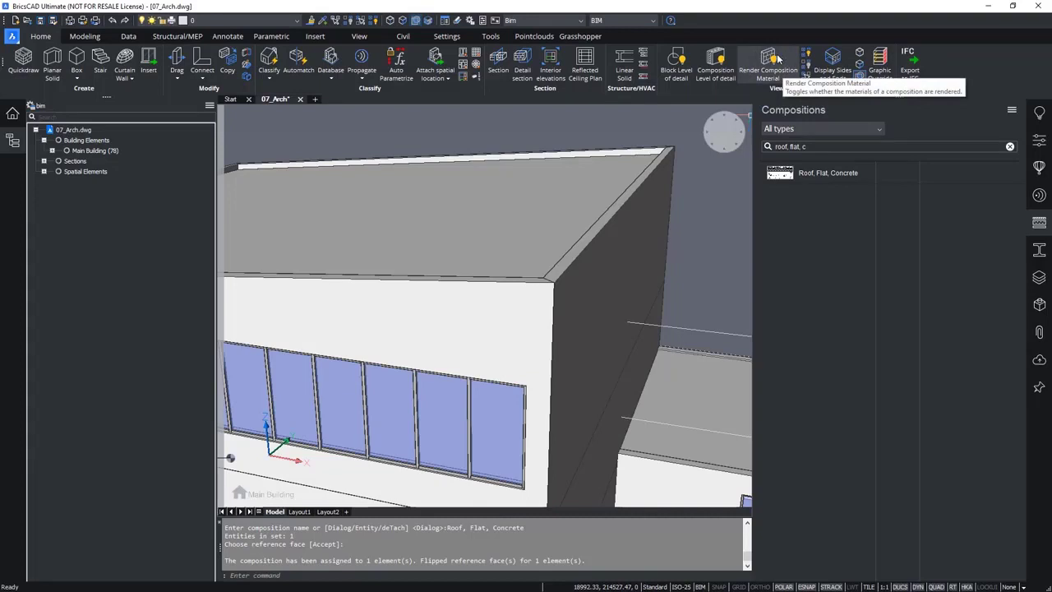
- Turn on composition material rendering and place a clipping section through the taller building, parallel to its front facade
click(779, 60)
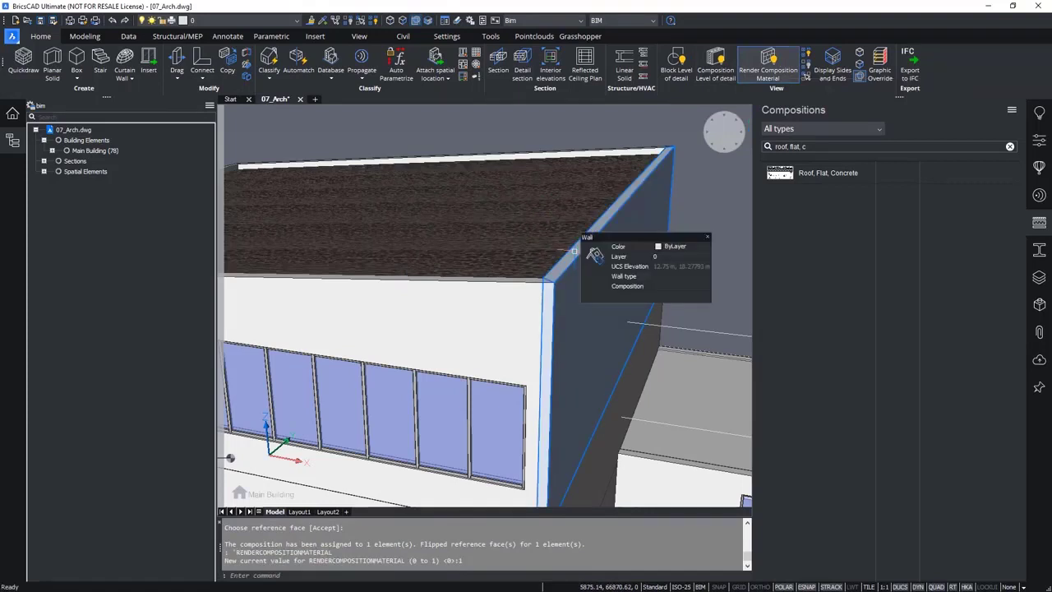
click(500, 64)
middle_drag(458, 348, 482, 235)
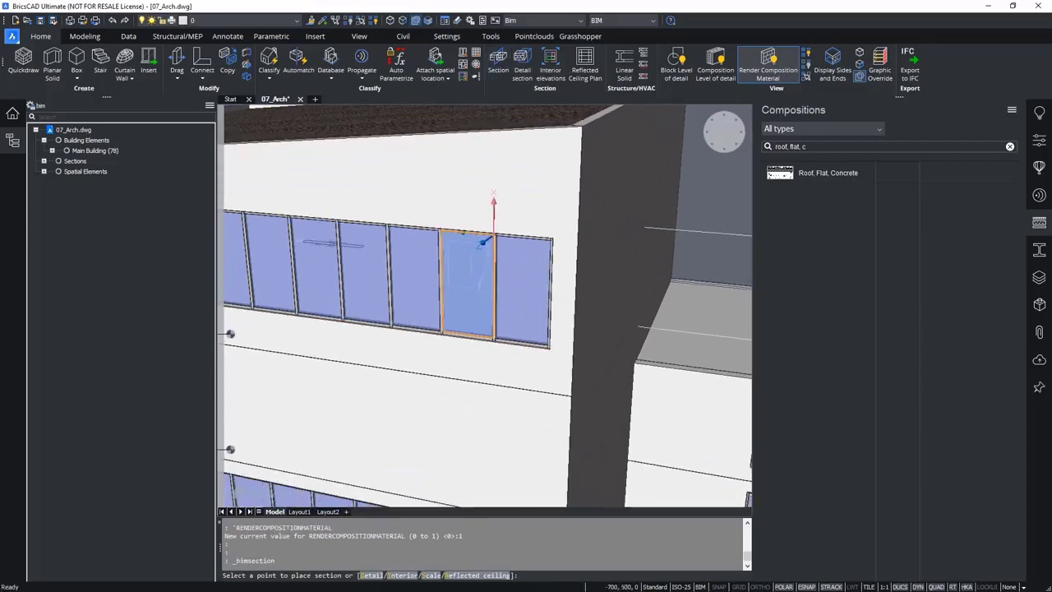
click(445, 410)
scroll(460, 394, down, 3)
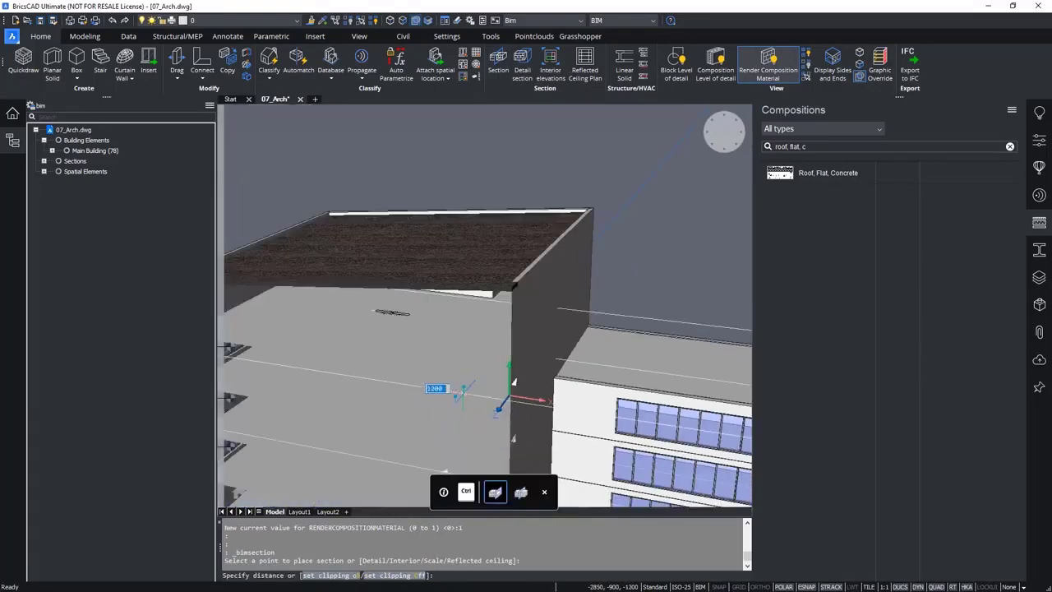
scroll(411, 368, down, 3)
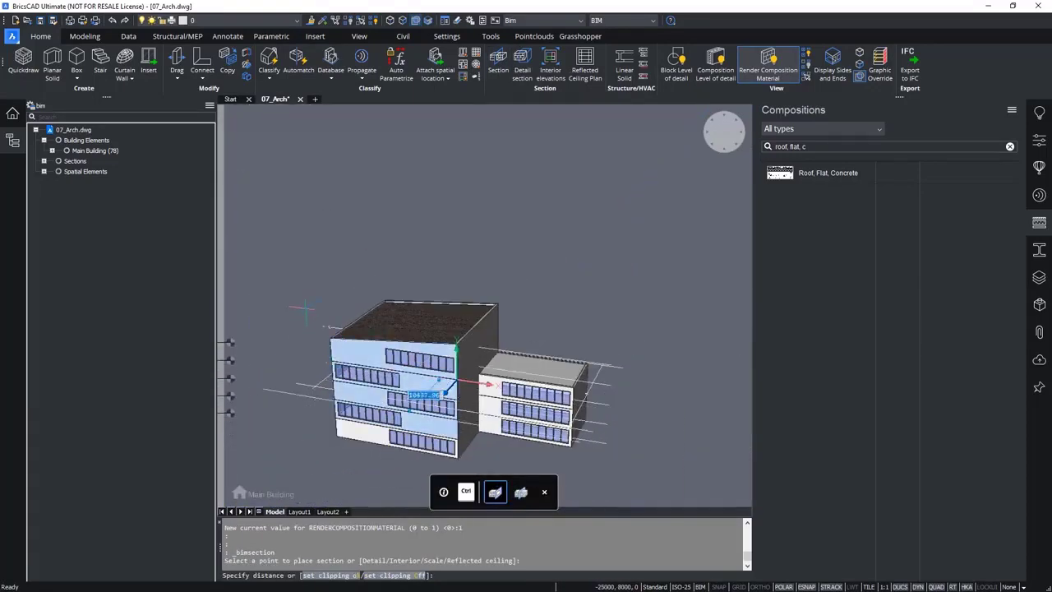
click(358, 263)
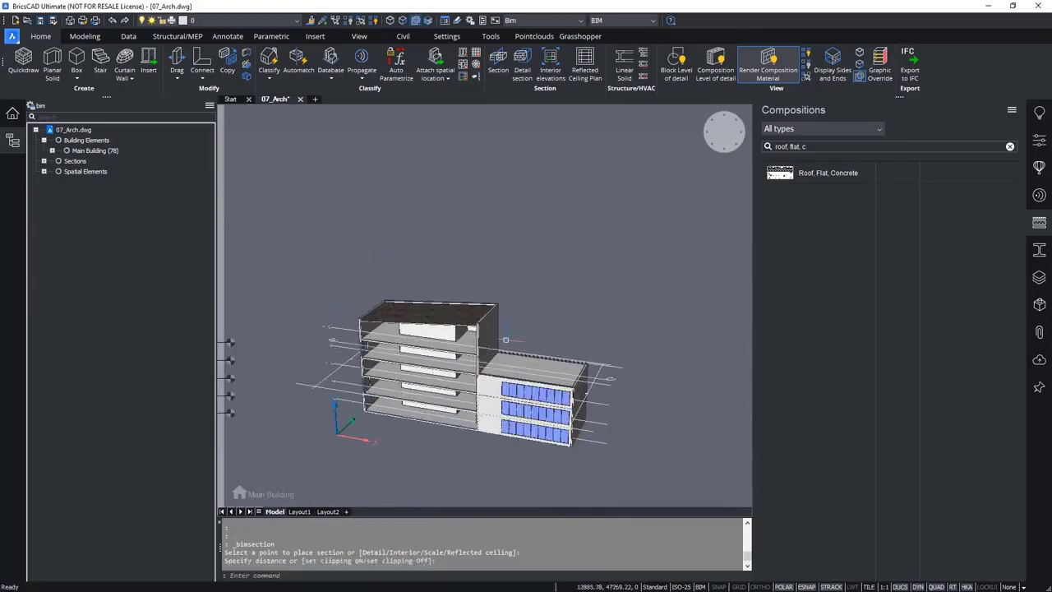
scroll(482, 331, up, 4)
scroll(483, 332, up, 6)
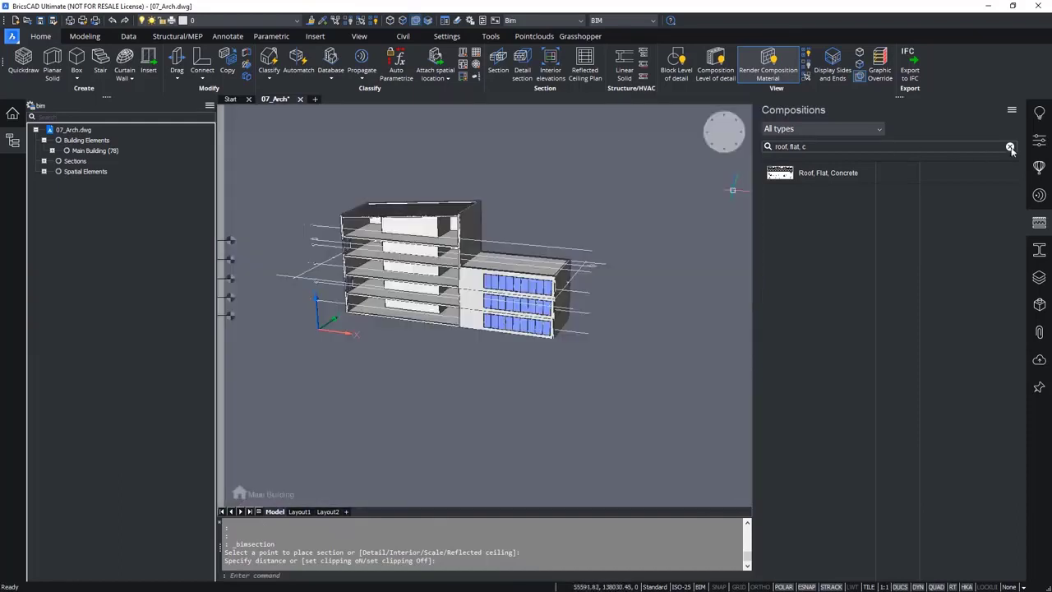
- Clear the composition search and list only the compositions used in the project
click(1010, 148)
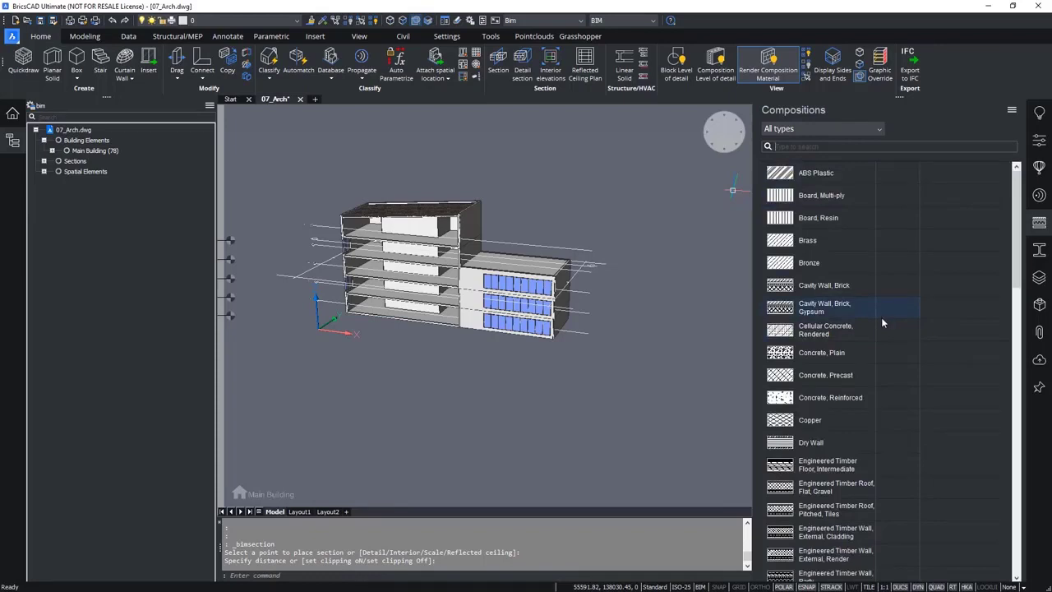
click(1012, 109)
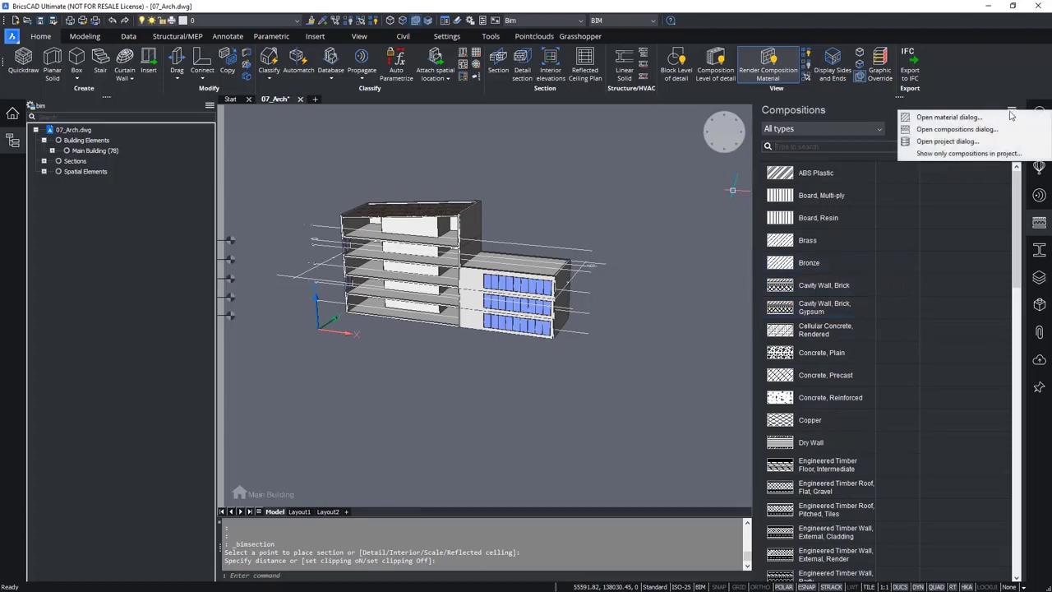
click(983, 155)
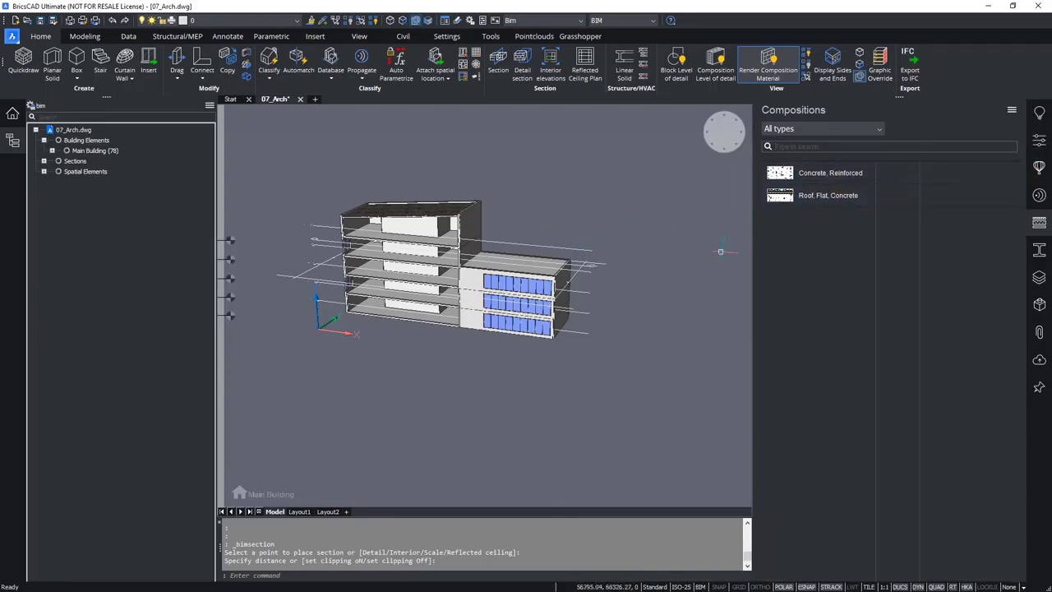
- Attach the Roof, Flat, Concrete composition to the lower building's roof and accept the default reference face
scroll(504, 256, up, 5)
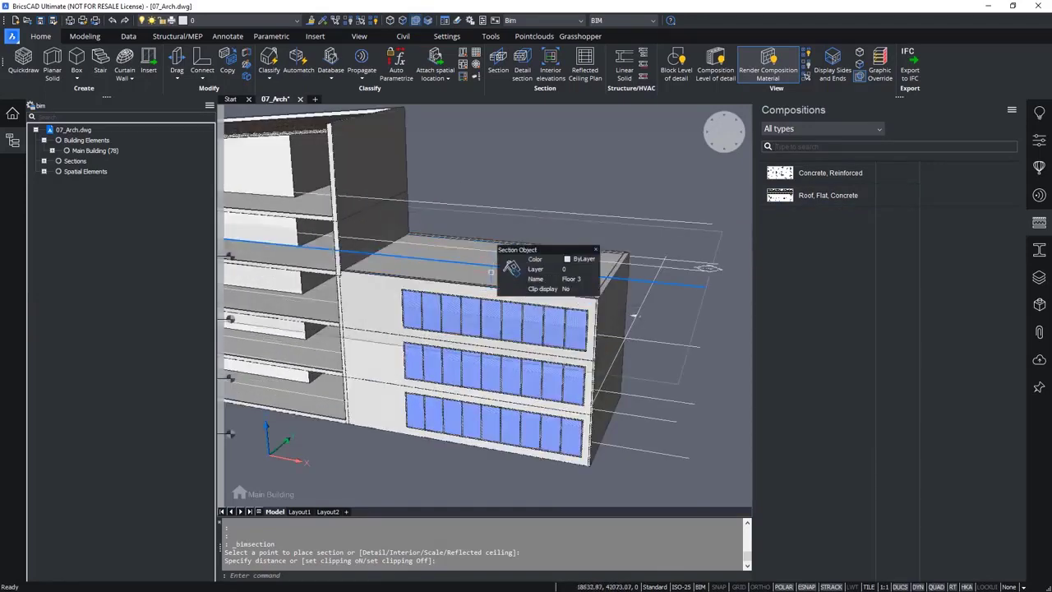
scroll(482, 274, up, 5)
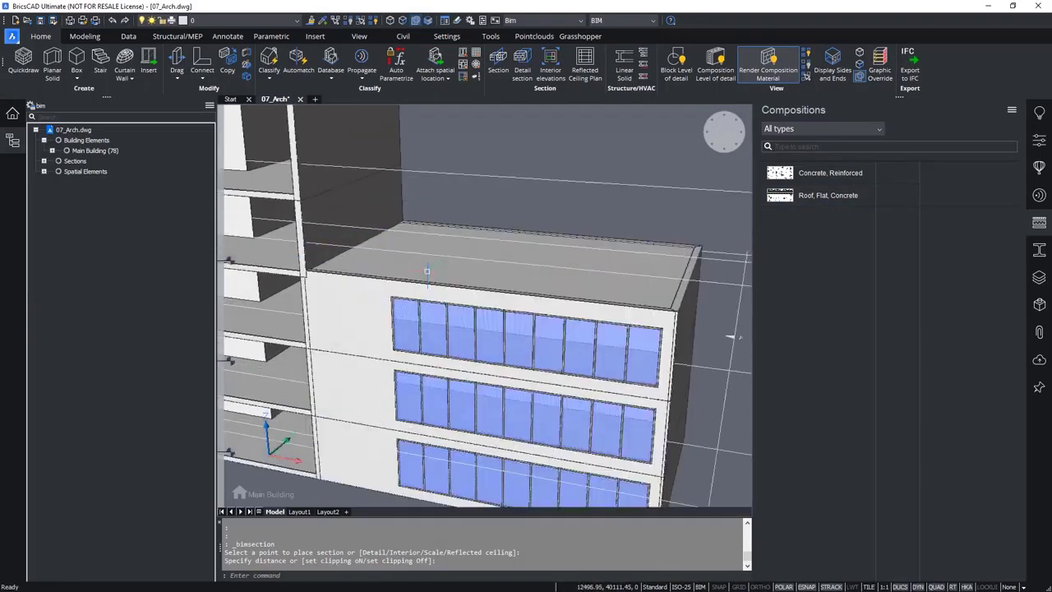
click(429, 272)
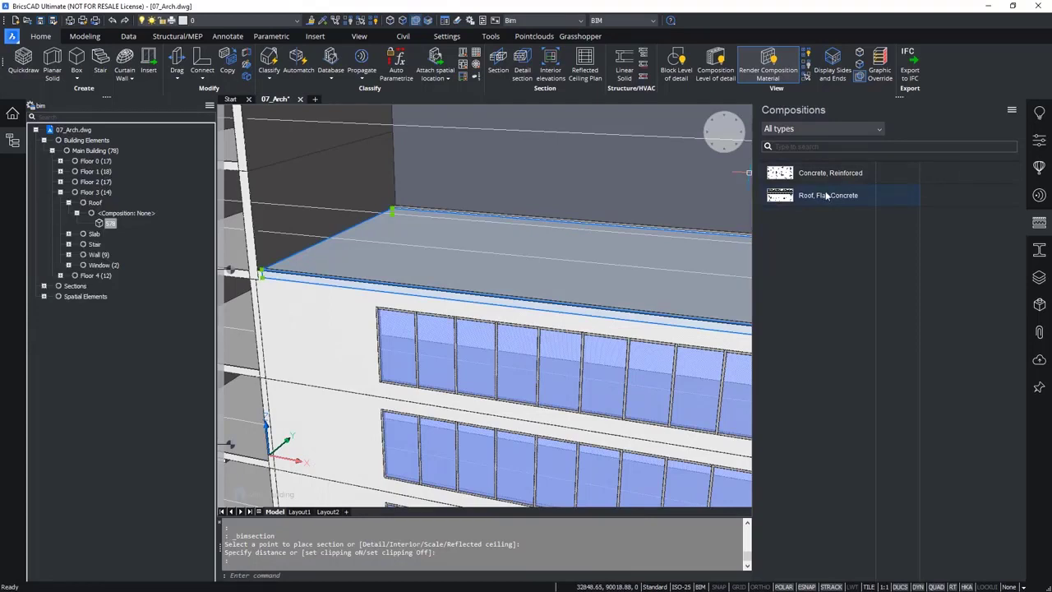
click(513, 272)
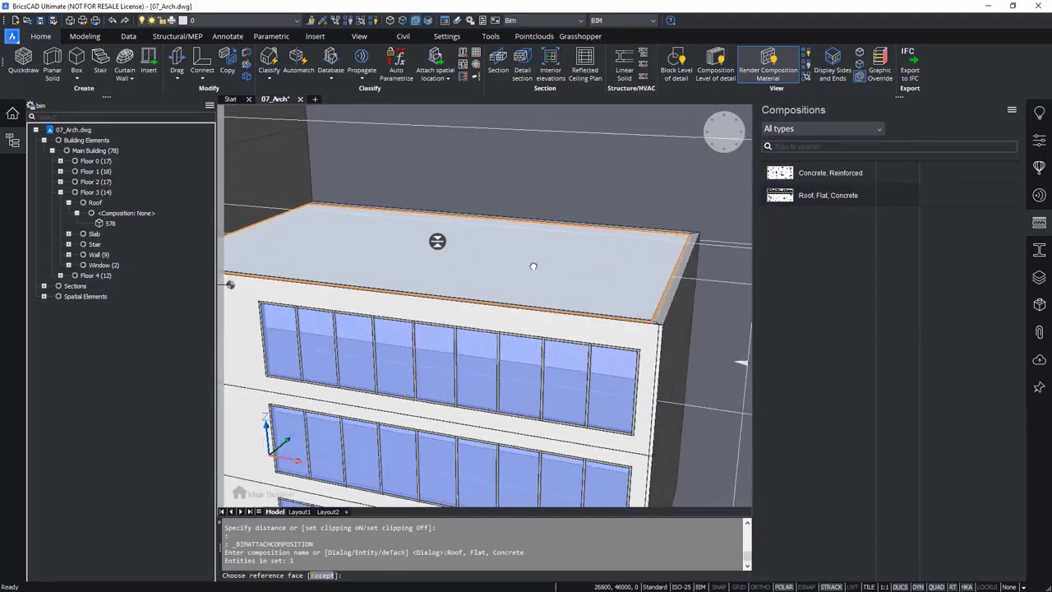
key(Return)
key(Return)
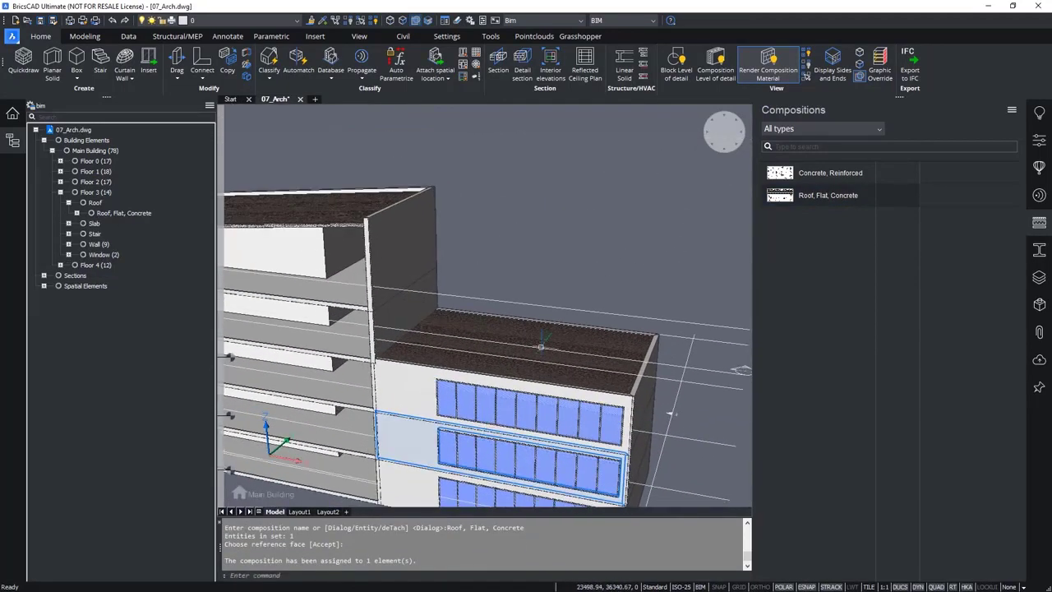
scroll(681, 354, down, 3)
scroll(680, 354, up, 3)
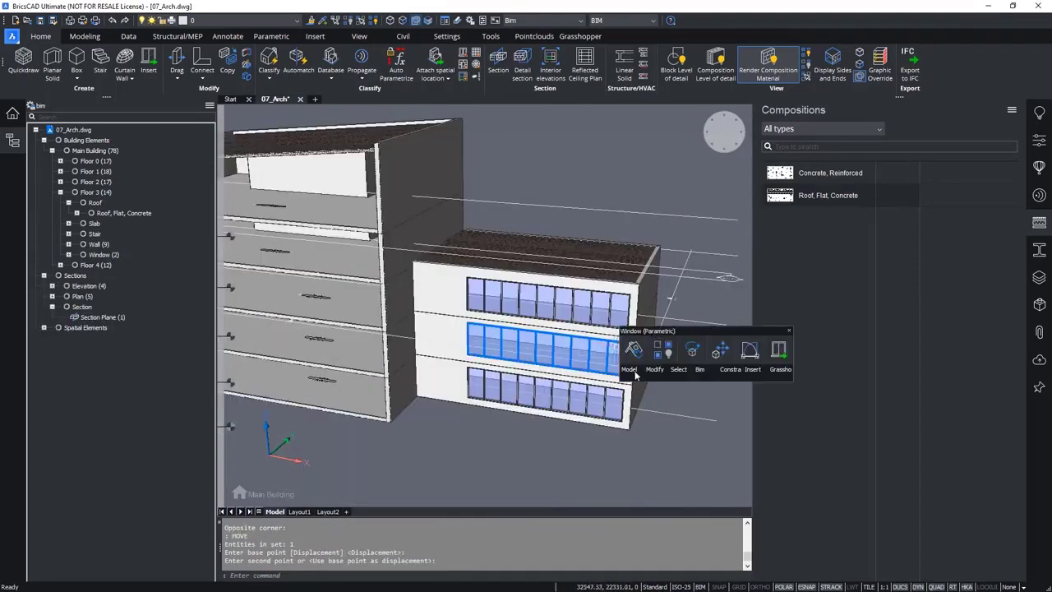
mouse_move(634, 375)
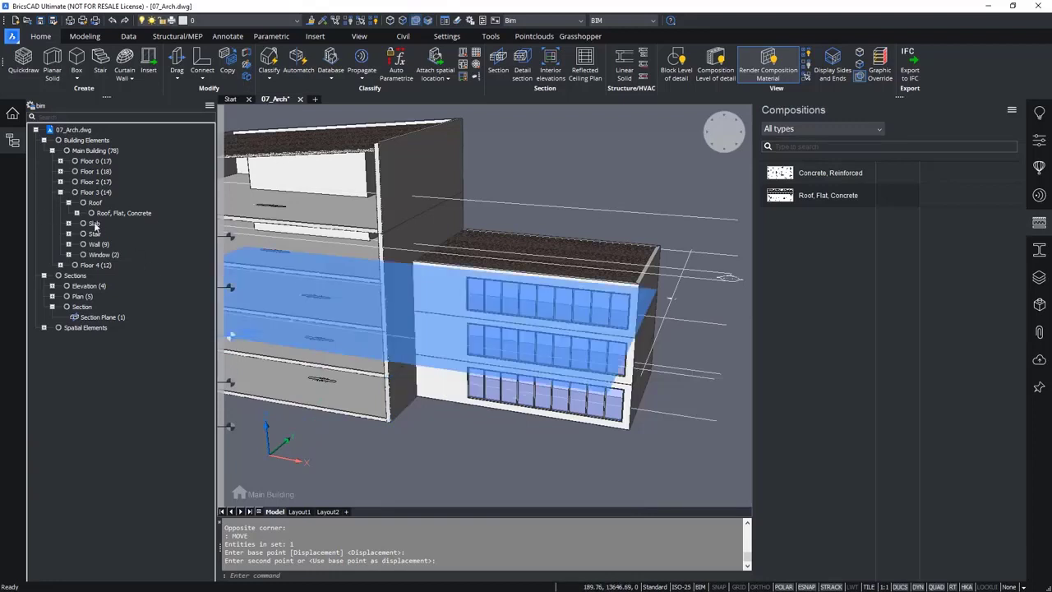
- Switch the structure tree to the custom configuration and expand its Building Elements
click(210, 106)
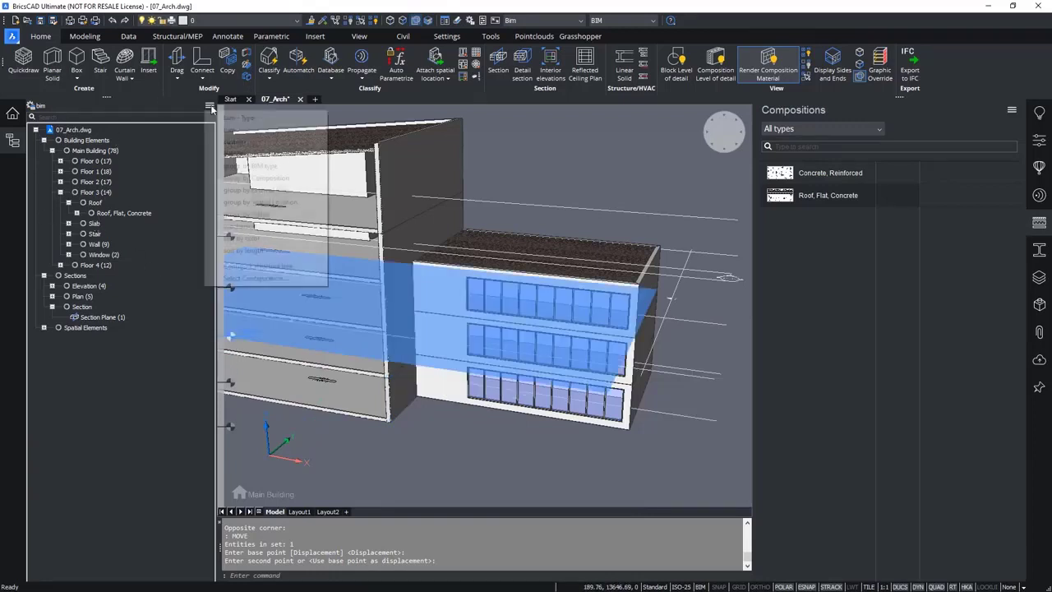
click(234, 141)
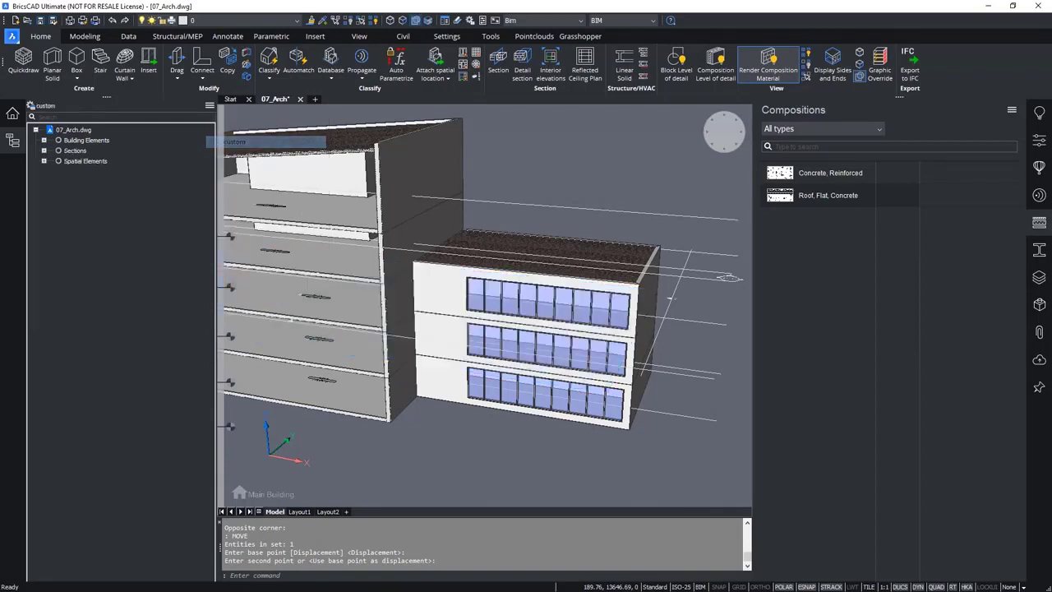
click(44, 141)
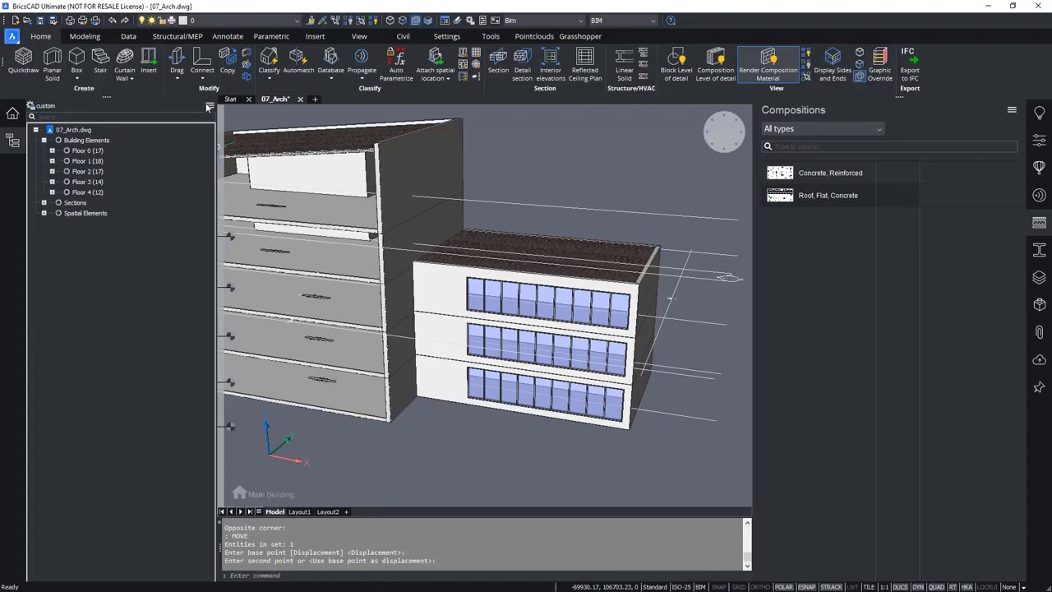
- Remove the BIM Story grouping from Building Elements in the custom structure tree configuration
click(210, 106)
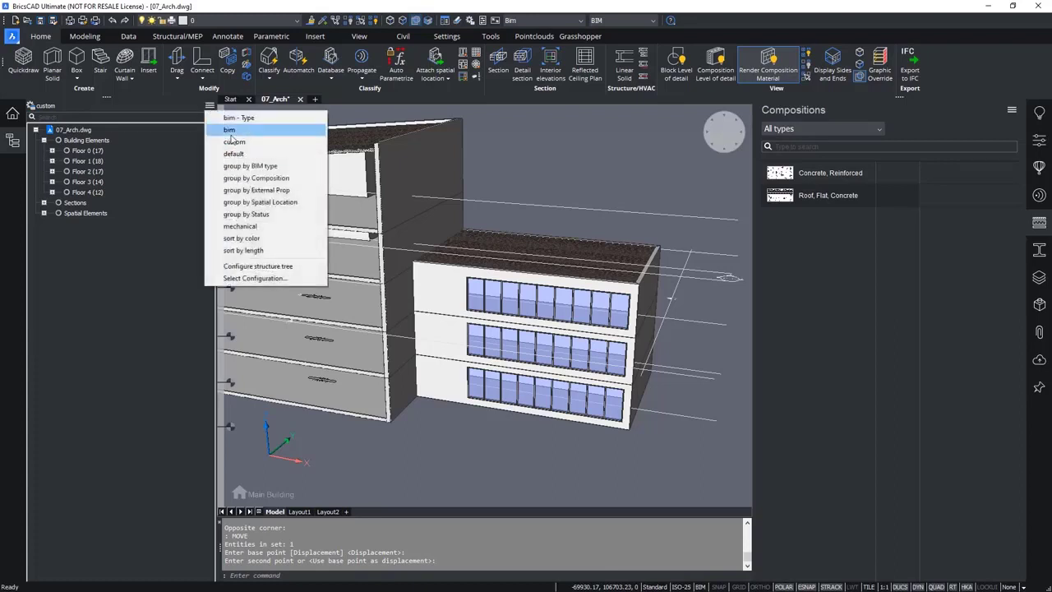
click(251, 266)
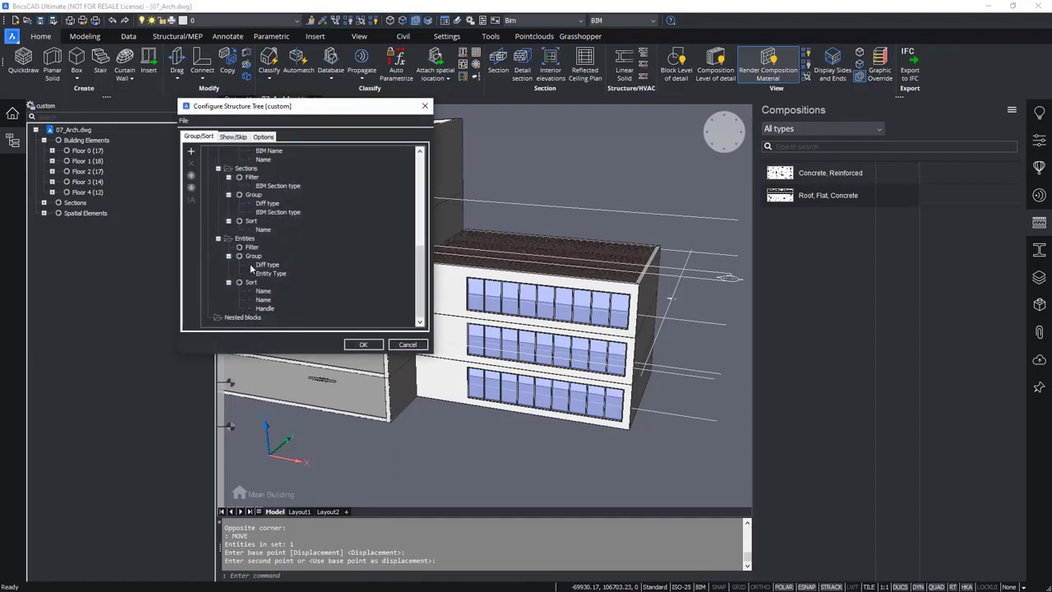
scroll(254, 233, up, 6)
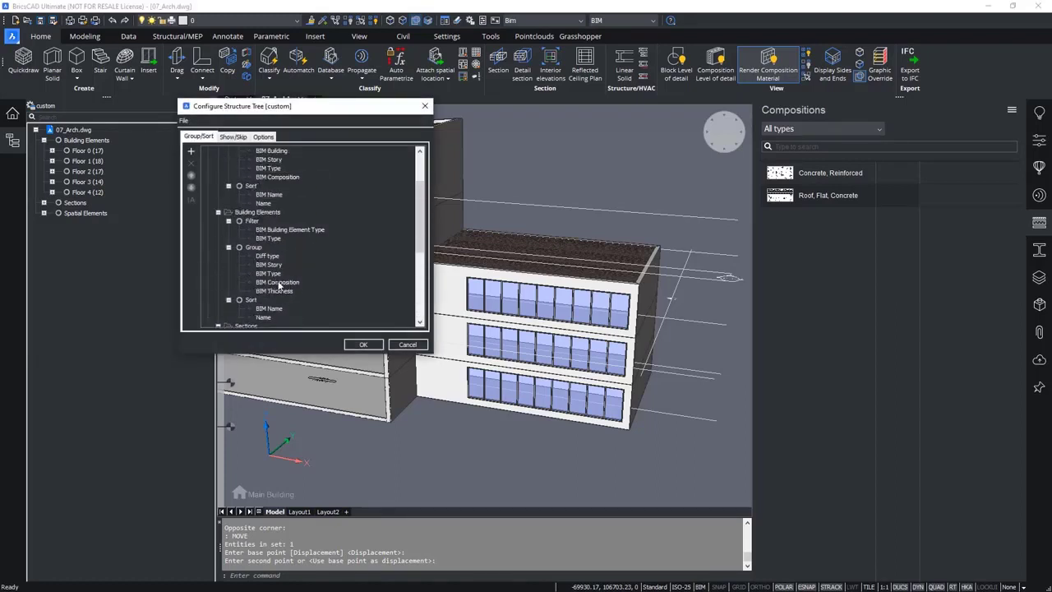
click(274, 266)
right_click(275, 268)
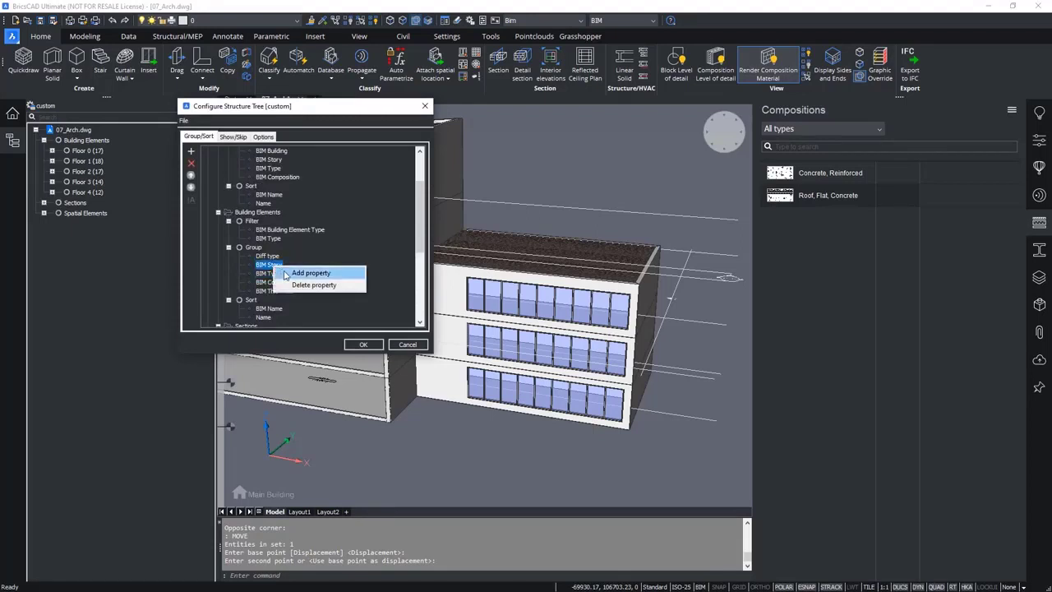
click(321, 284)
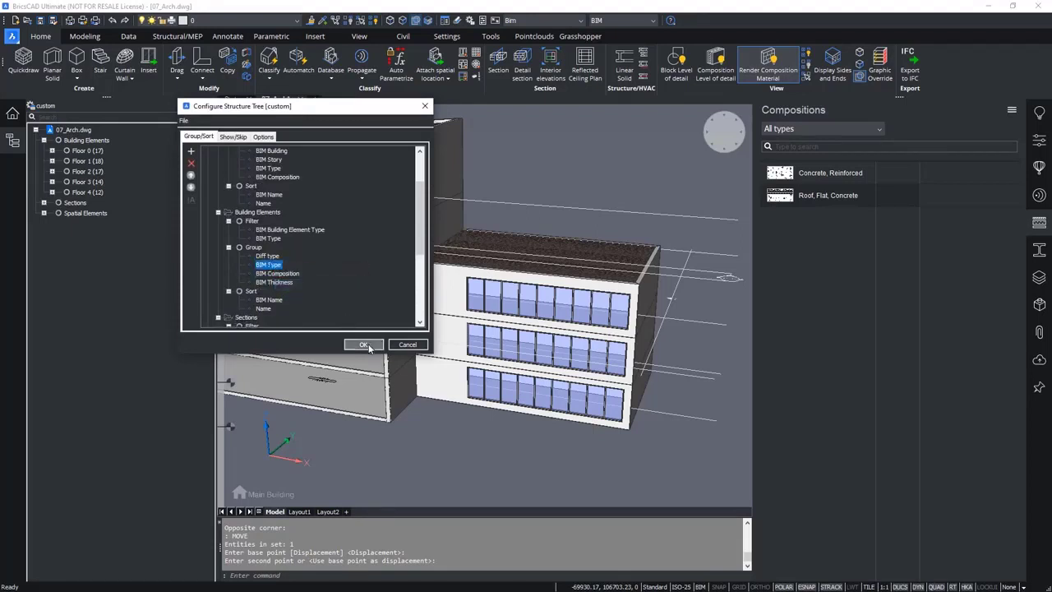
click(362, 344)
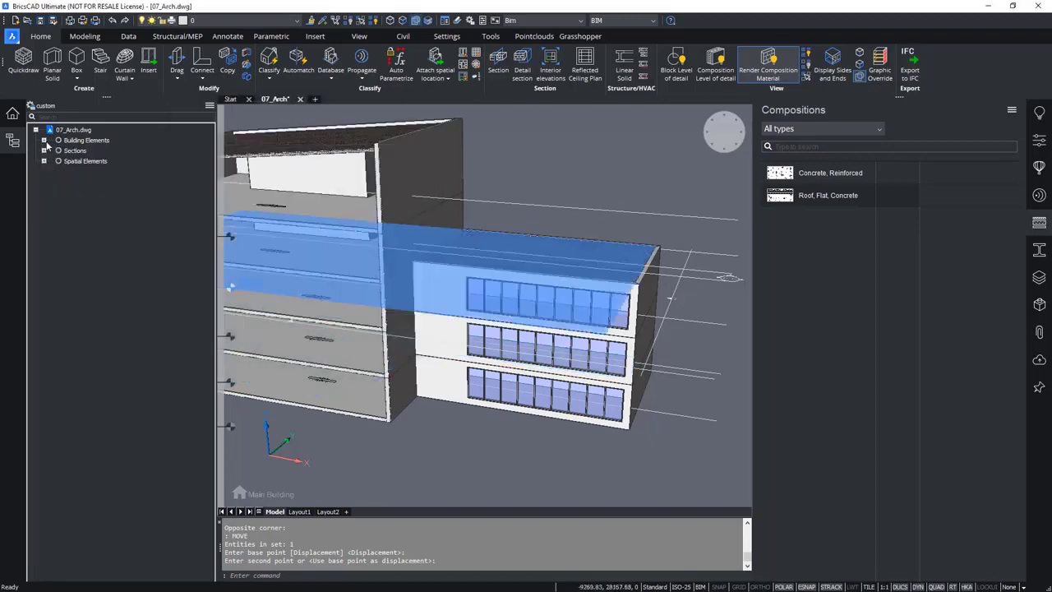
- Expand Building Elements and highlight the roofs, slabs, stairs, walls and windows in the model one type at a time
click(44, 140)
click(82, 151)
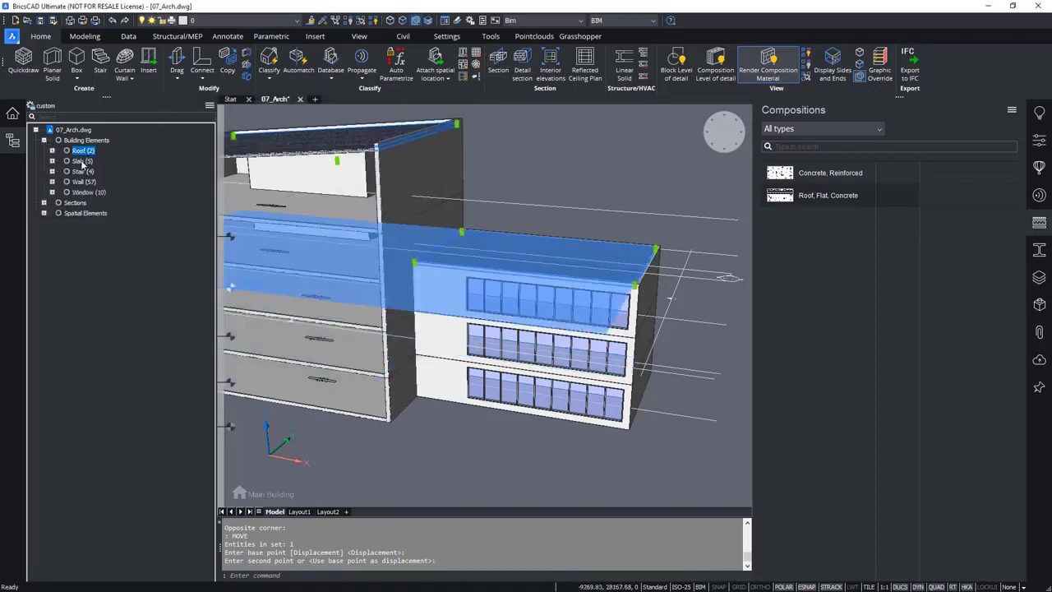
click(82, 161)
click(82, 171)
click(84, 182)
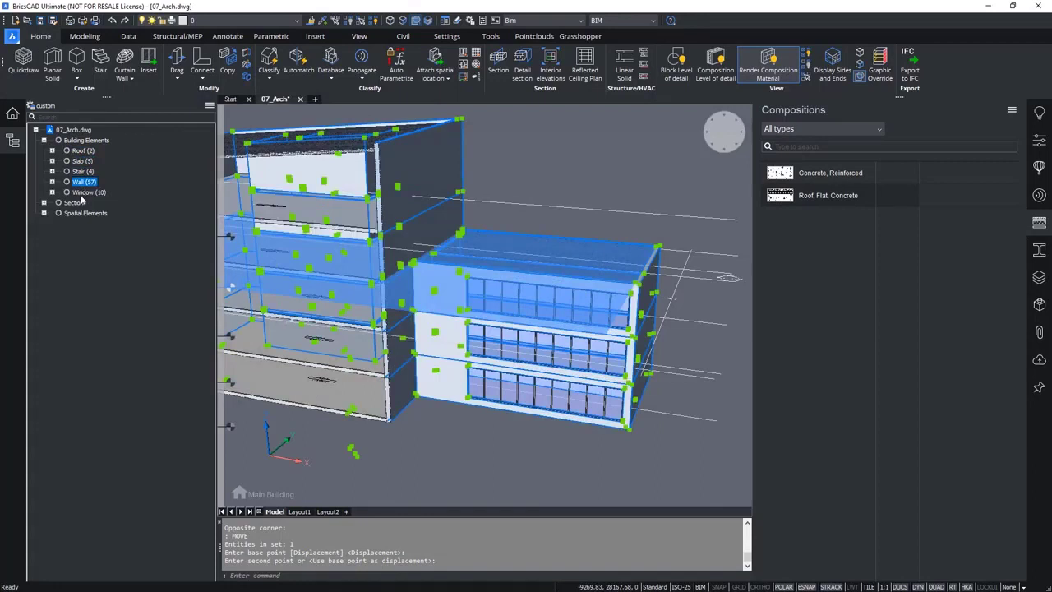
click(84, 192)
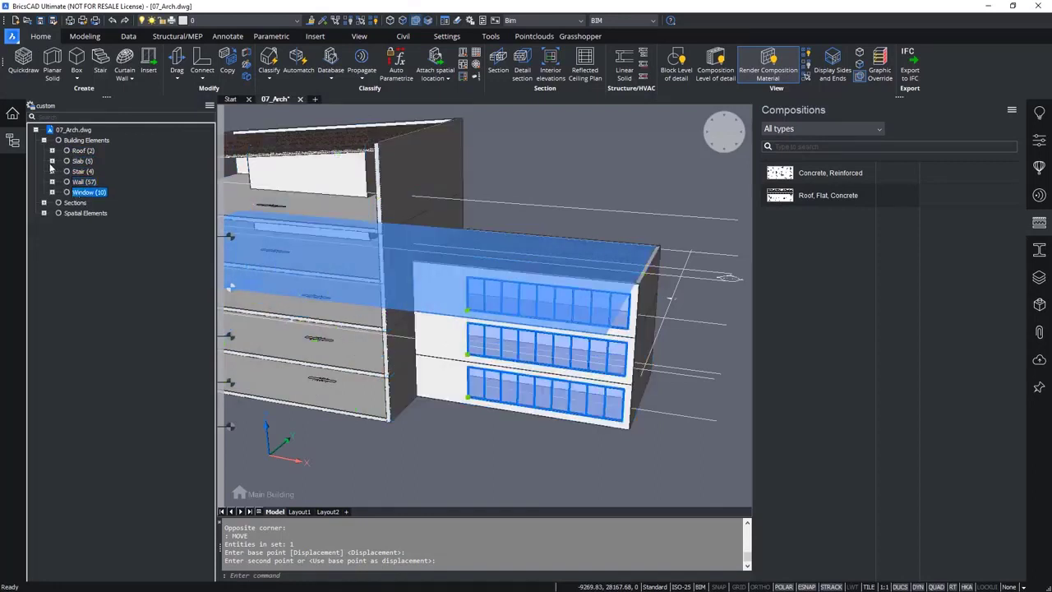
- Select all slabs that have no composition in the structure tree and expand them to their thickness group
click(51, 162)
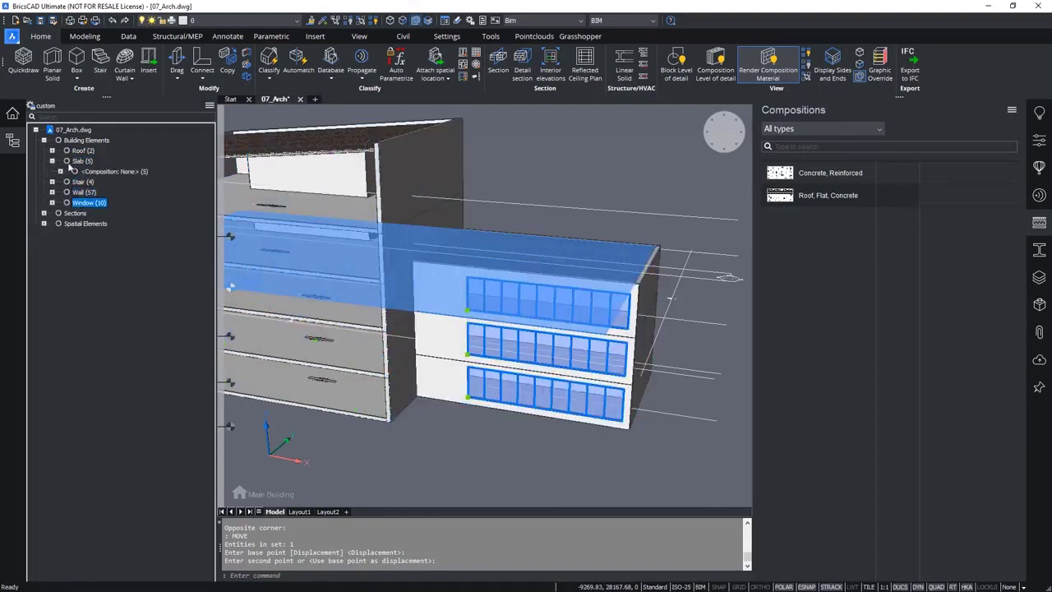
click(65, 172)
click(61, 172)
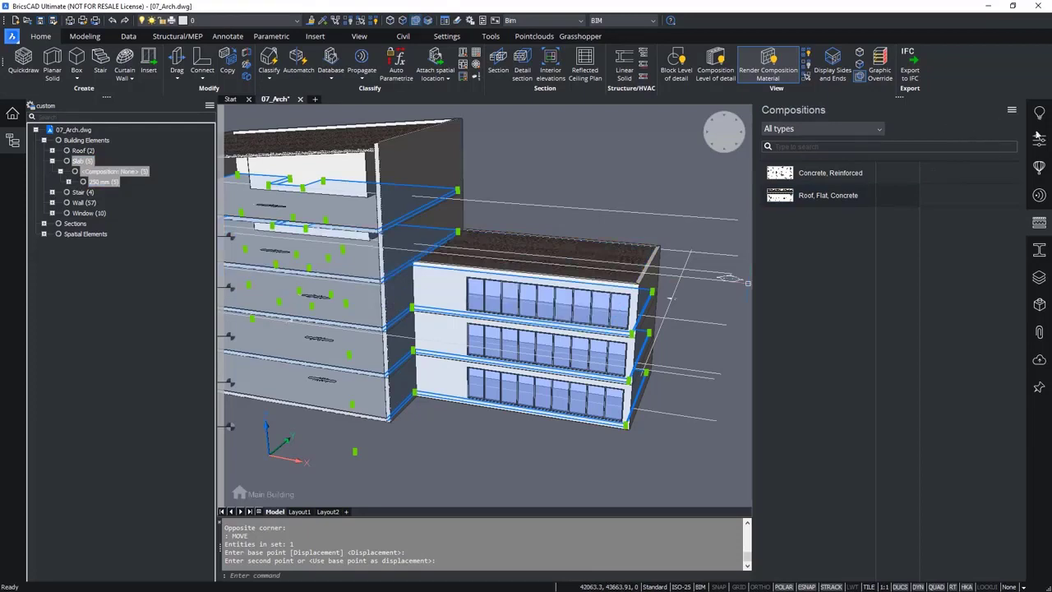
- List all available compositions instead of only those in the project and filter them by "floor, conc"
click(1012, 110)
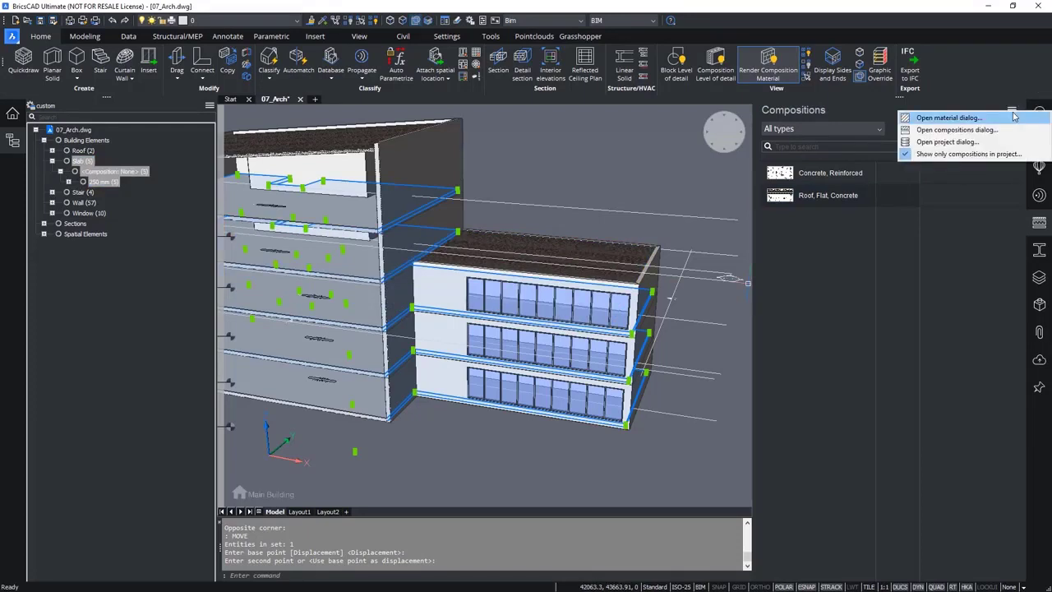
click(970, 154)
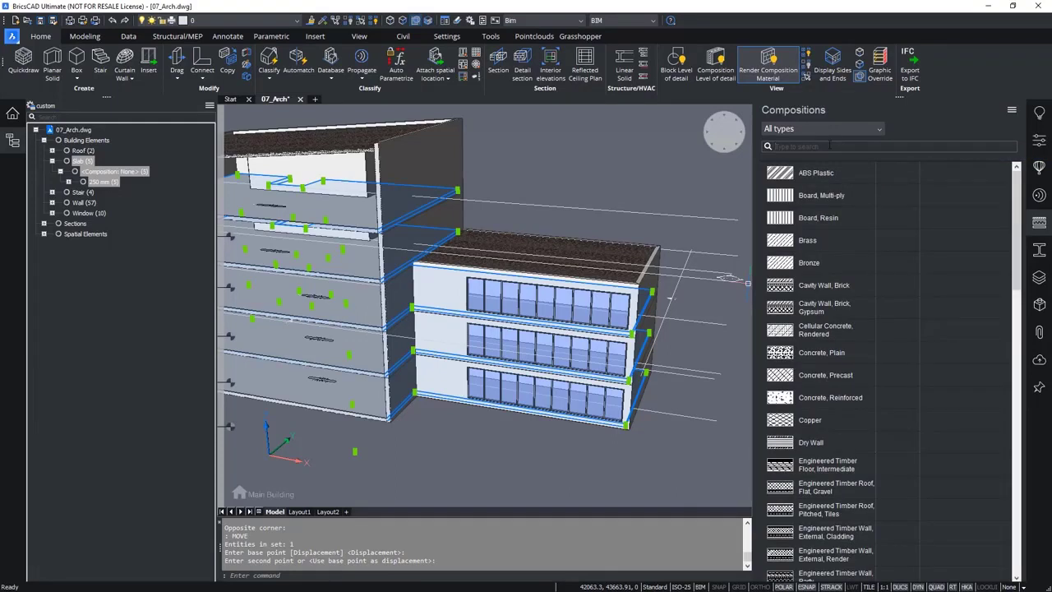
text(floor, )
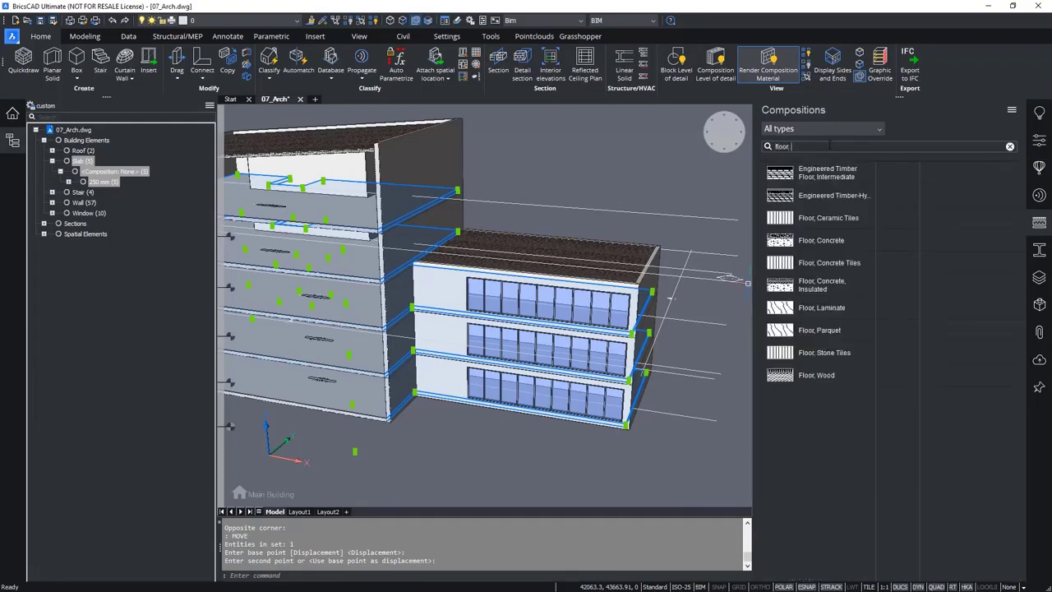
text(conc)
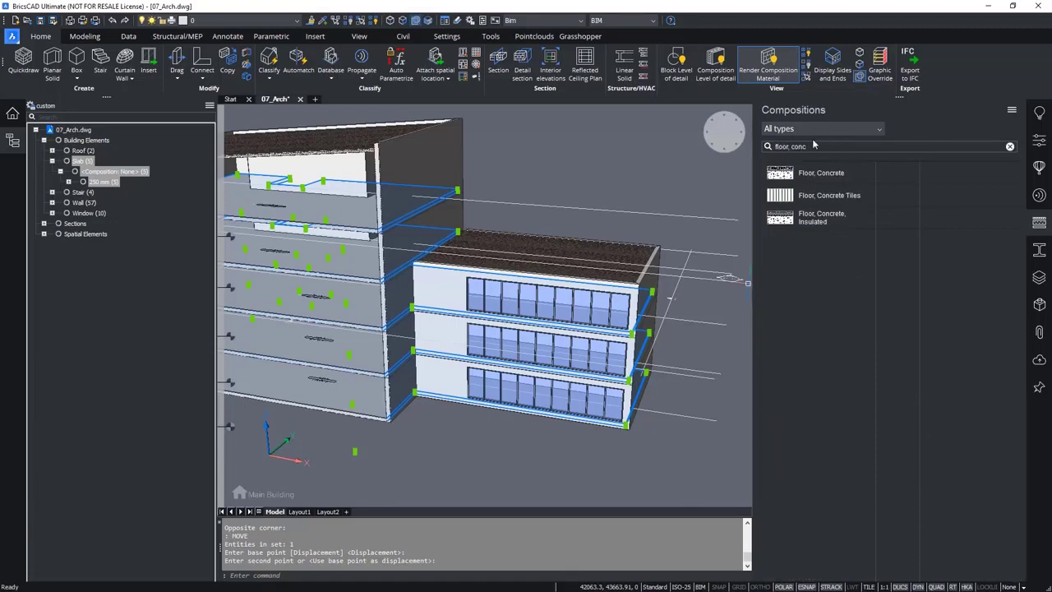
- Assign the Floor, Concrete, Insulated composition to the selected slabs, accepting the proposed reference faces
drag(824, 218, 353, 223)
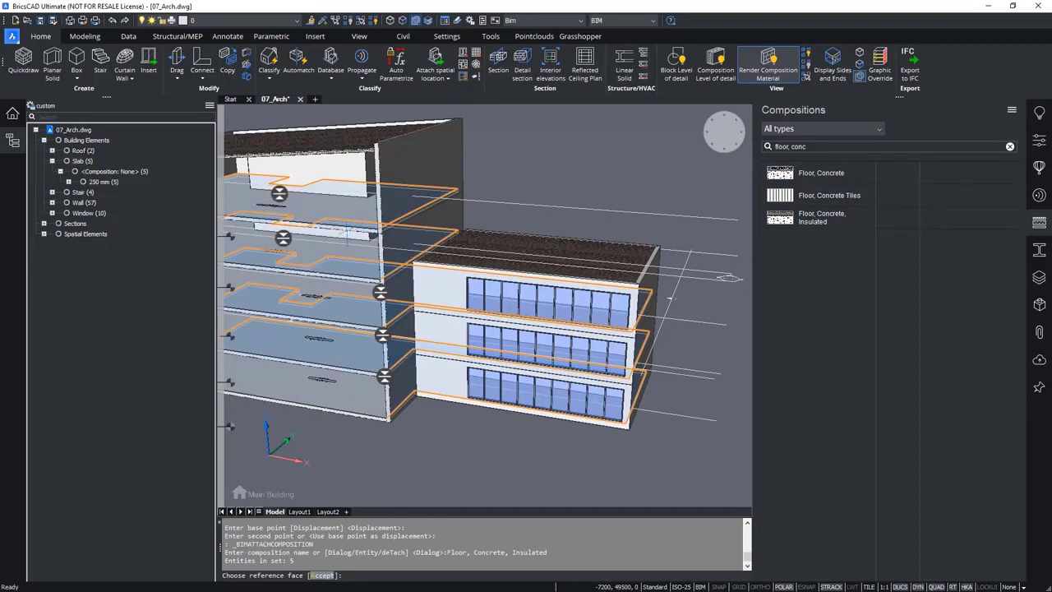
middle_drag(432, 306, 546, 290)
key(Return)
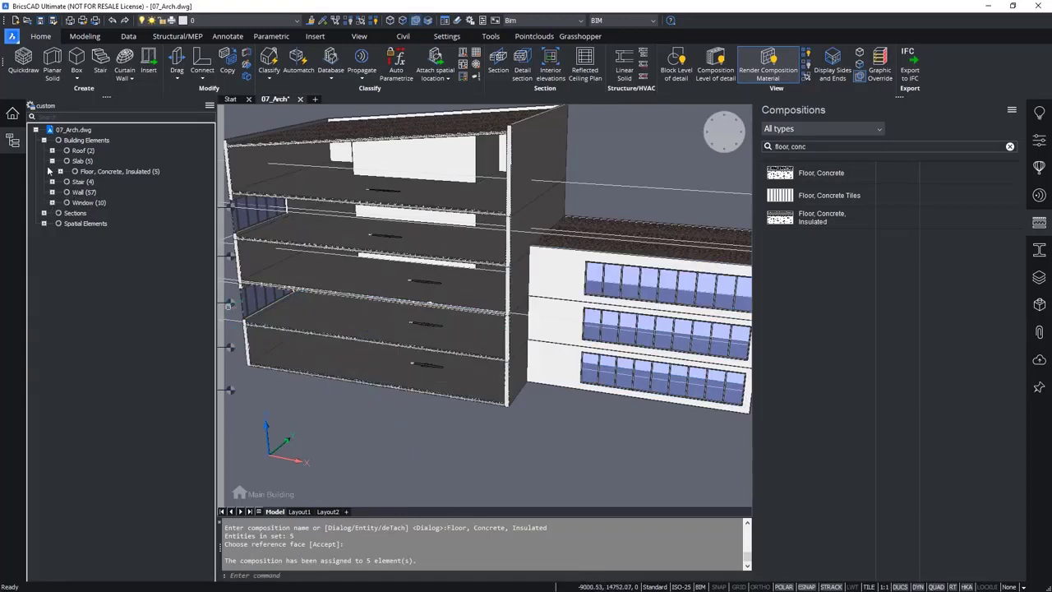
- Expand the walls without a composition by thickness, compare both groups in the model and select the 150 mm walls
click(52, 192)
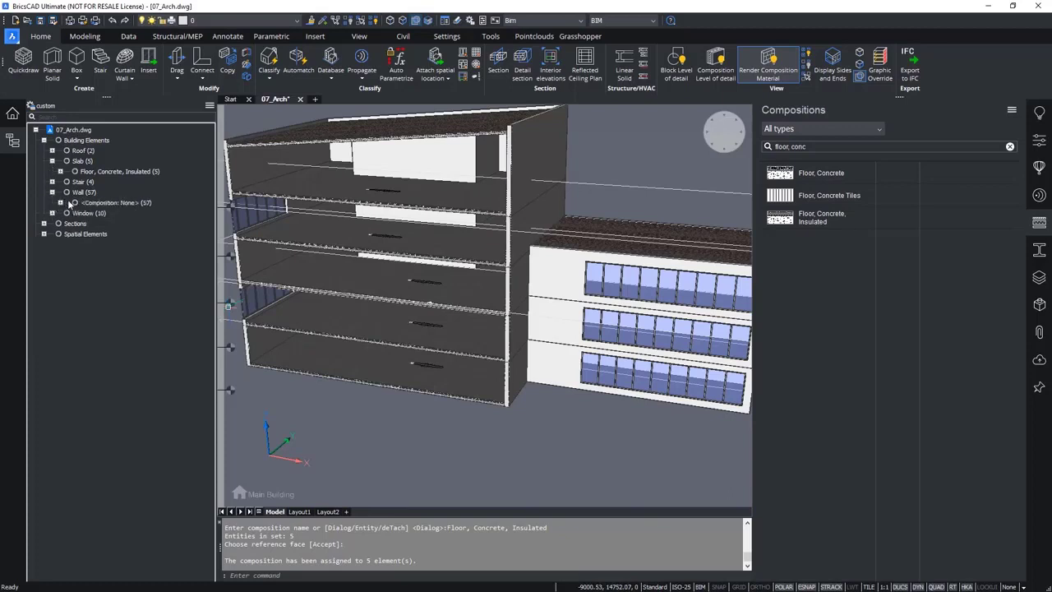
click(60, 202)
click(105, 214)
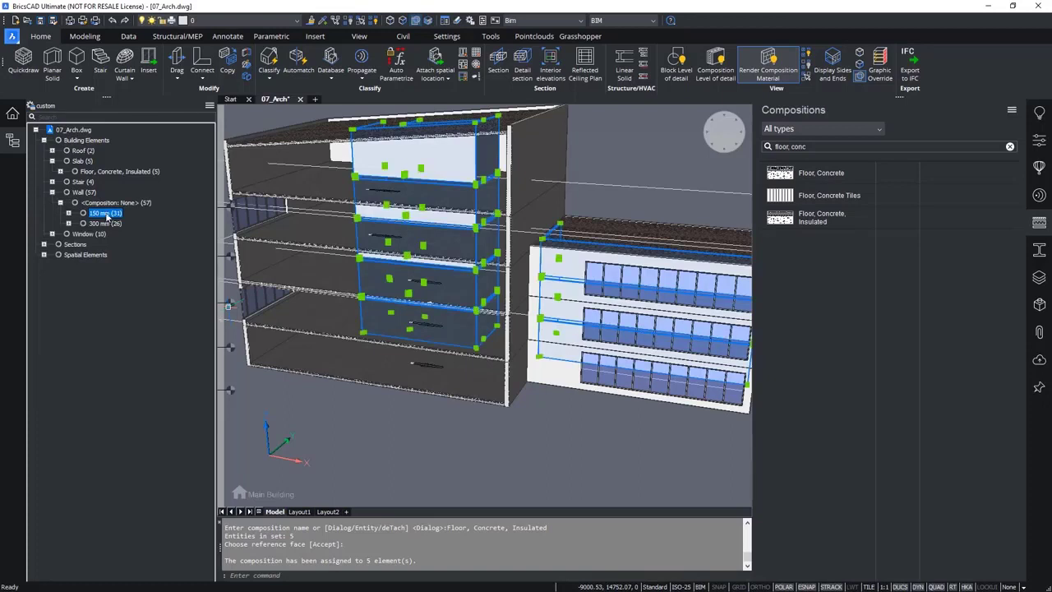
click(105, 223)
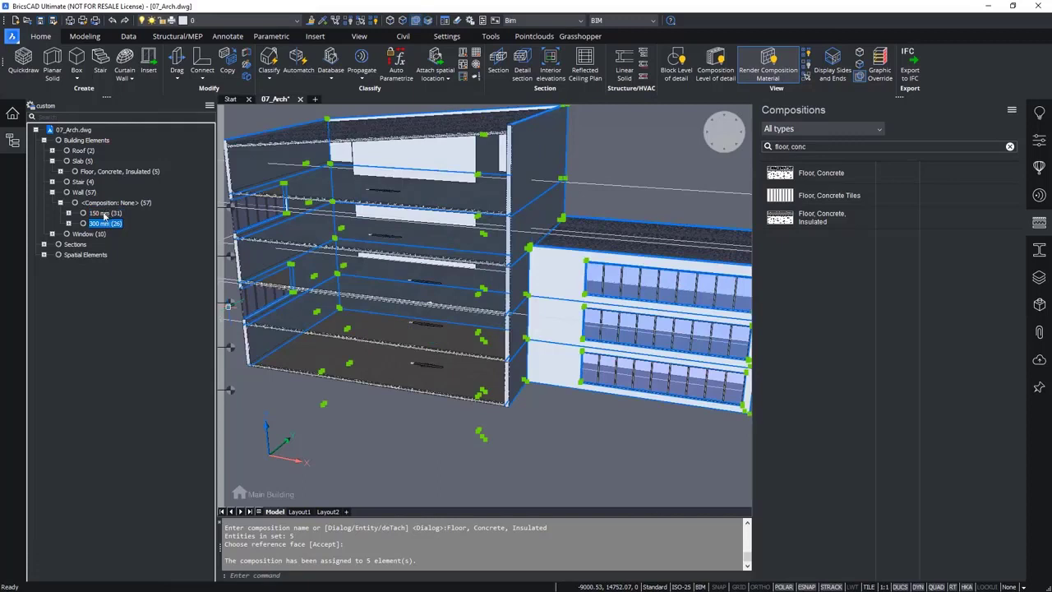
click(104, 214)
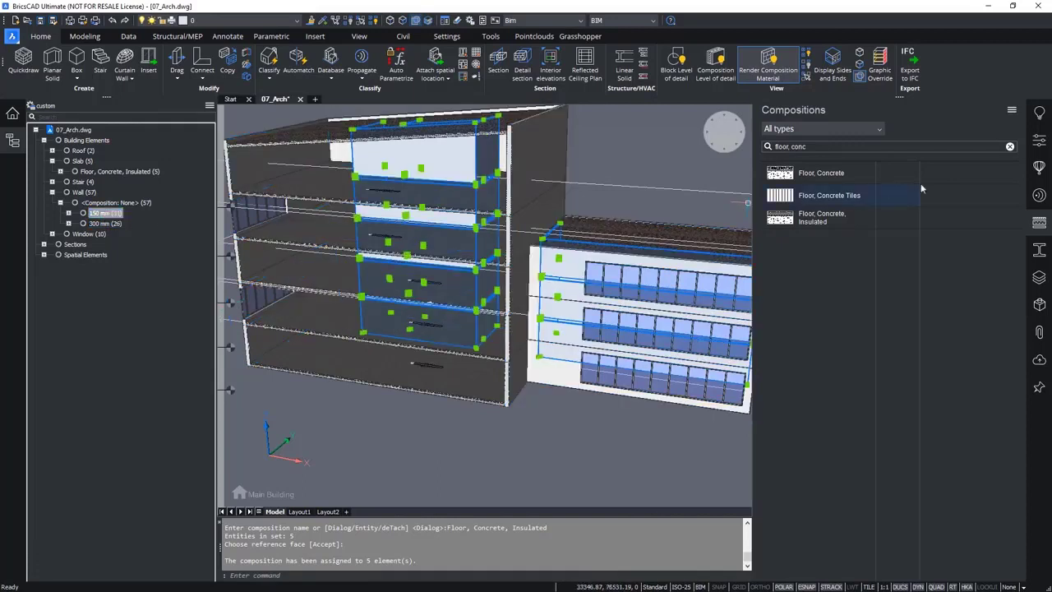
- Filter the compositions by "interio" and check the layer thickness of Interior Wall, 140 without changing it
click(1010, 148)
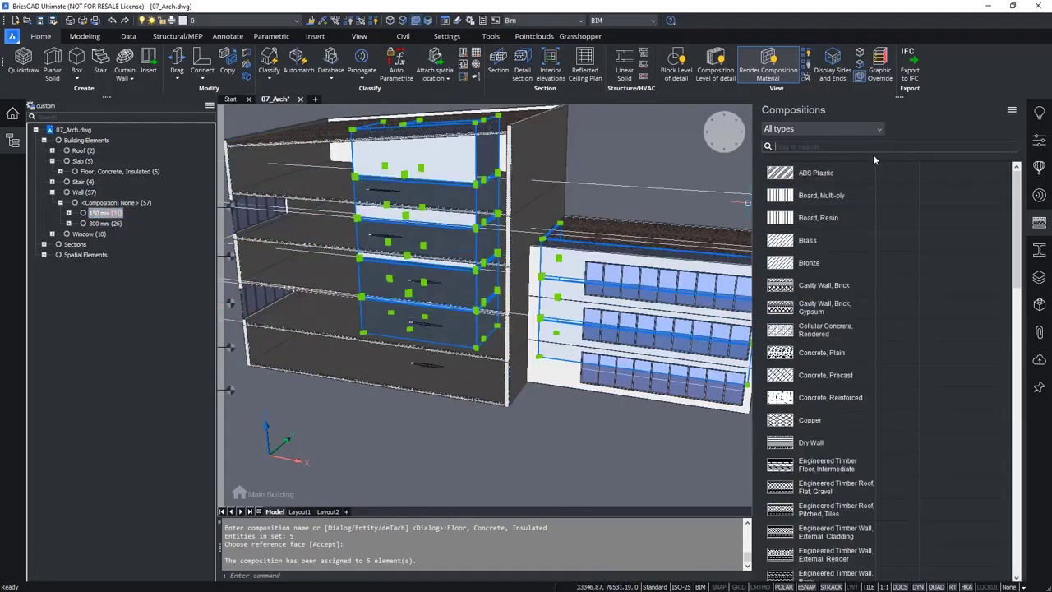
text(inter)
text(no)
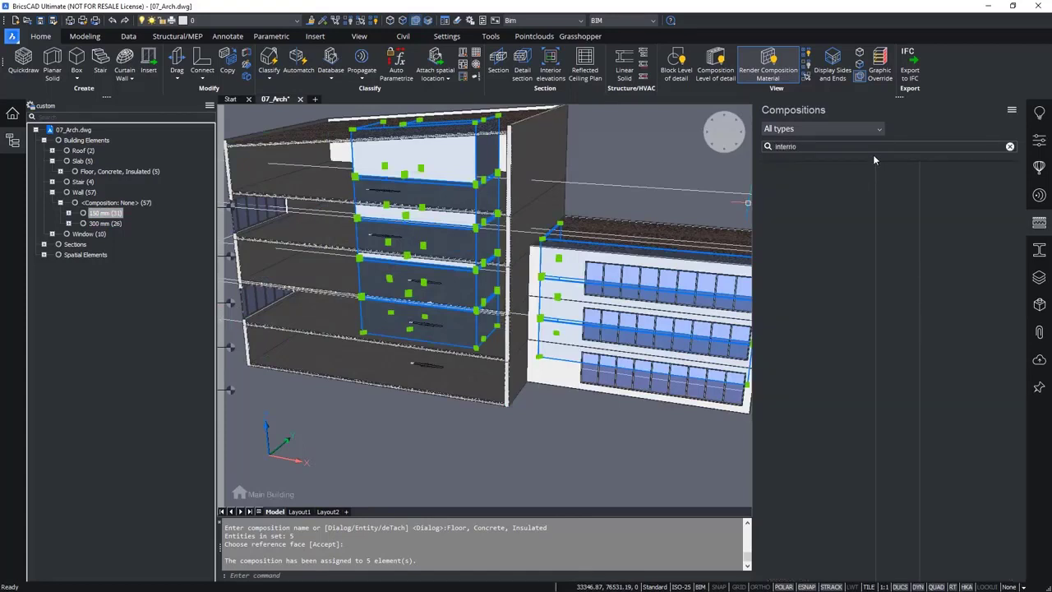
key(BackSpace)
key(BackSpace)
text(io)
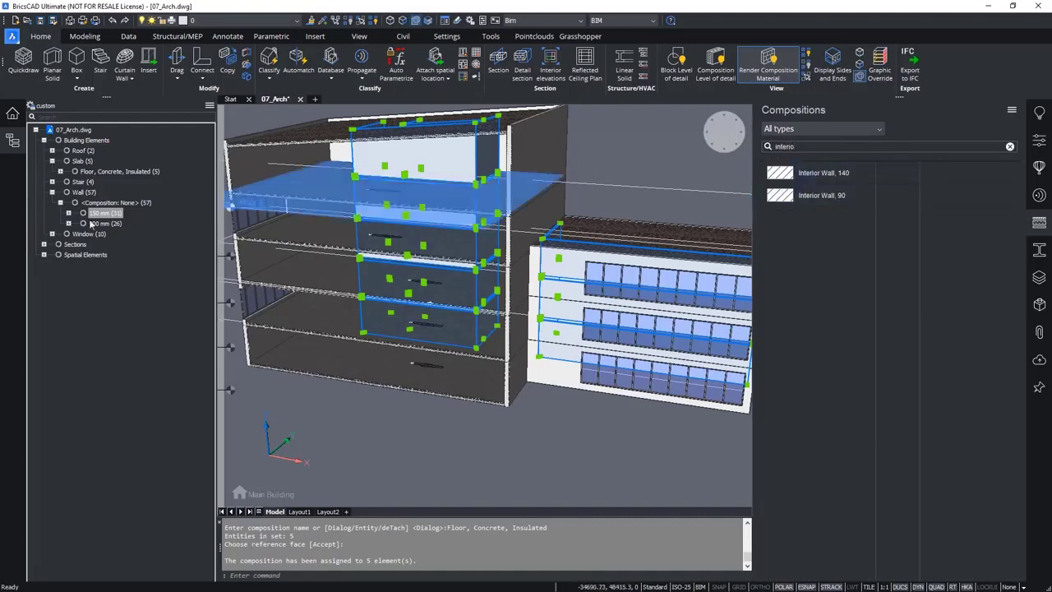
double_click(835, 172)
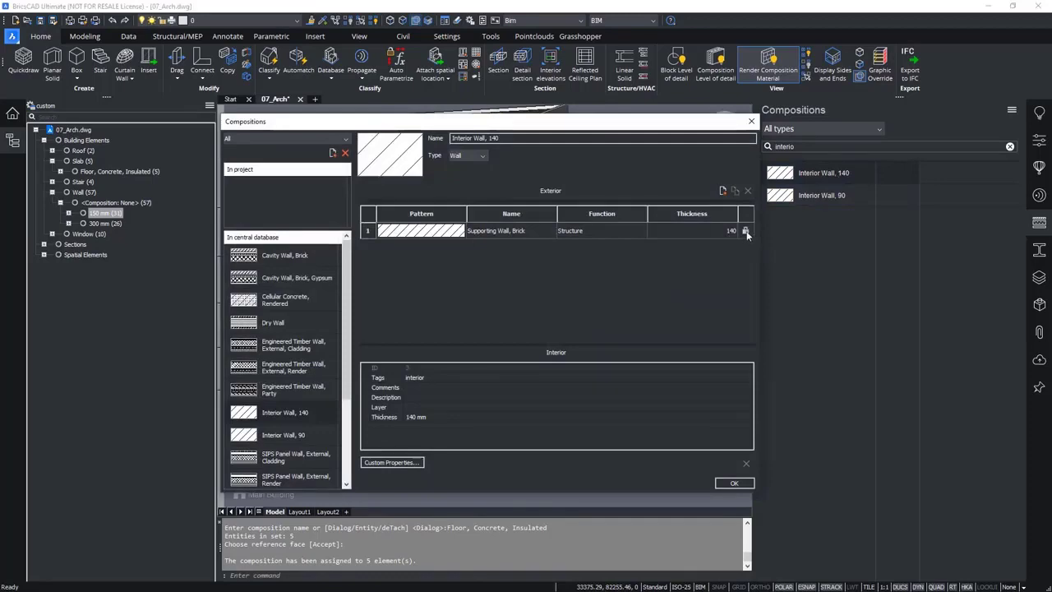
click(751, 121)
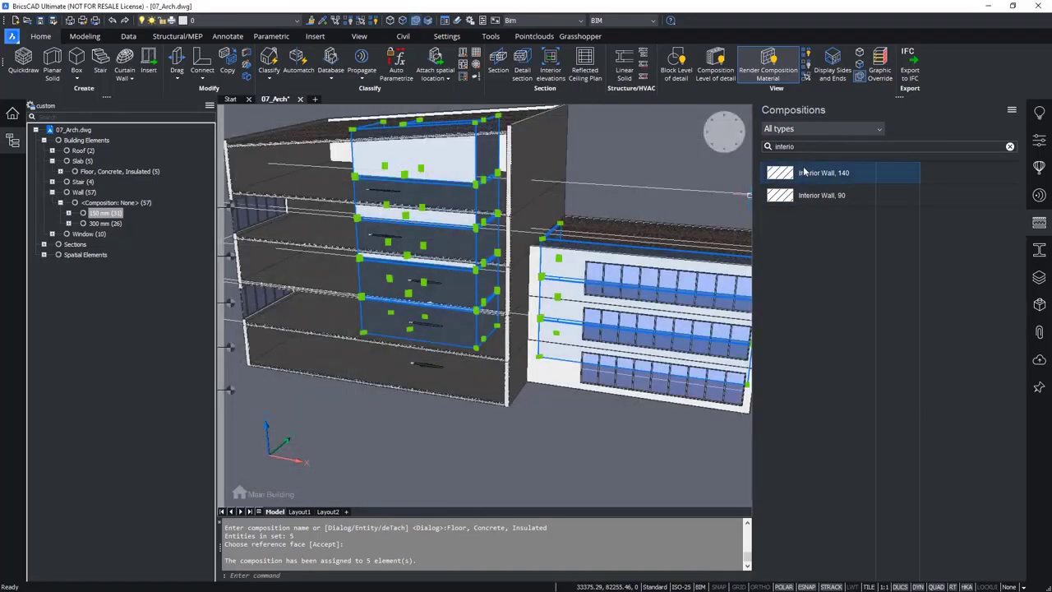
- Assign the Interior Wall, 140 composition to the selected 150 mm walls and select the 140 mm group under that composition
drag(812, 174, 439, 153)
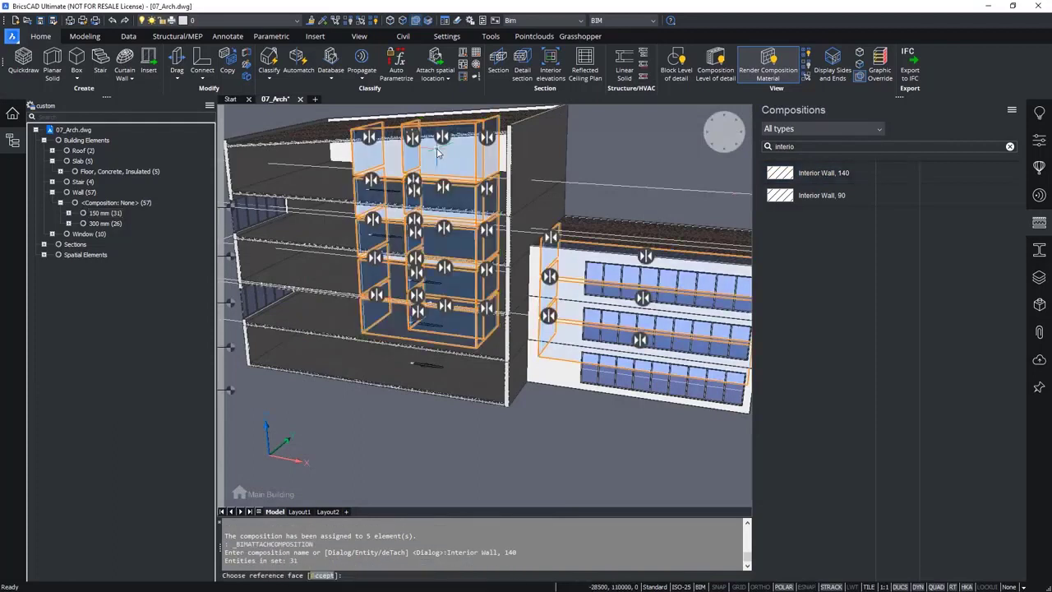
right_click(437, 135)
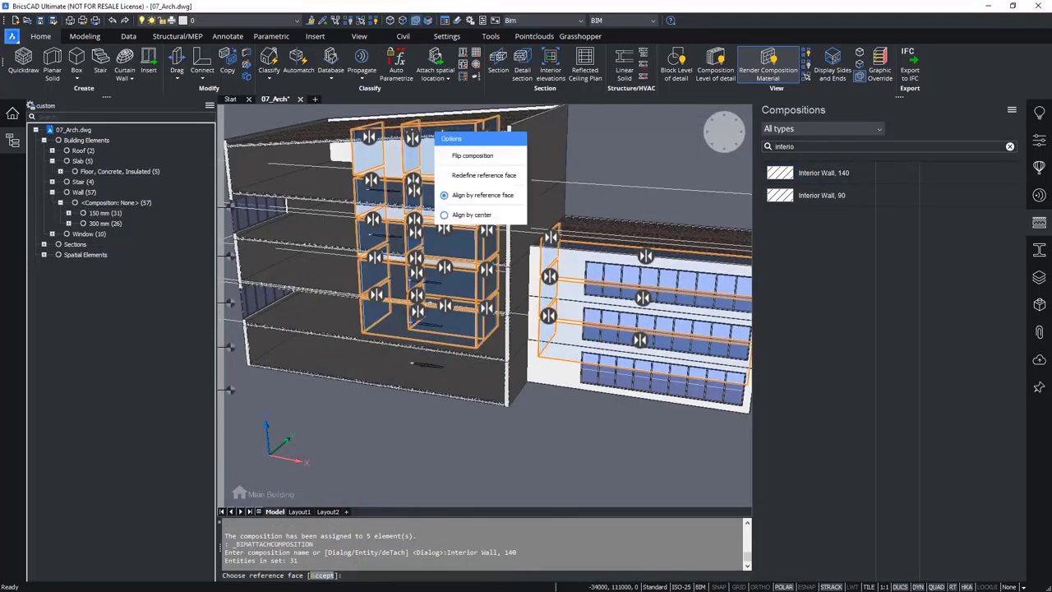
key(Return)
key(Return)
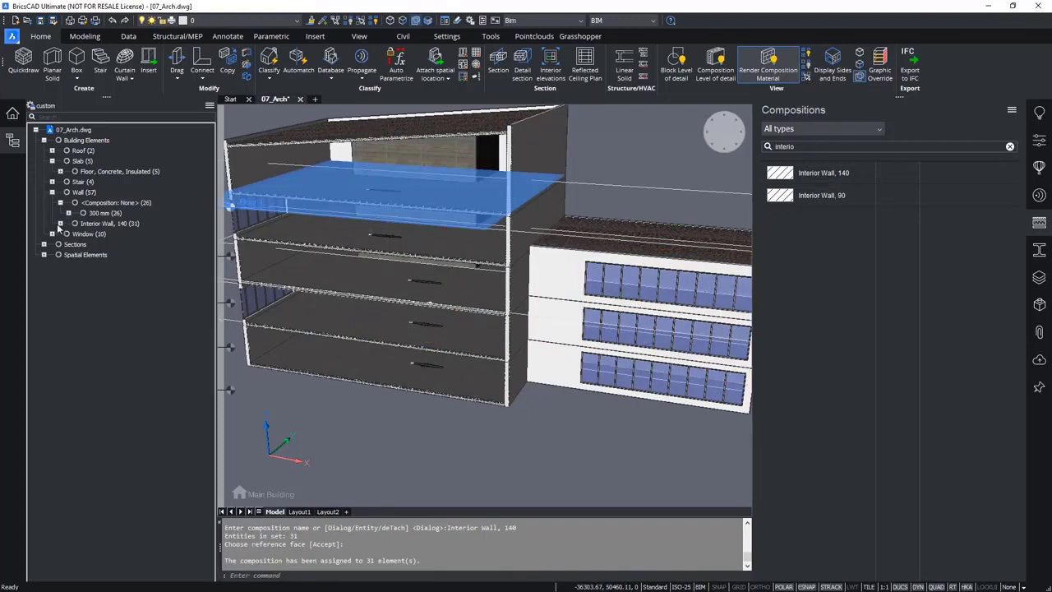
click(60, 224)
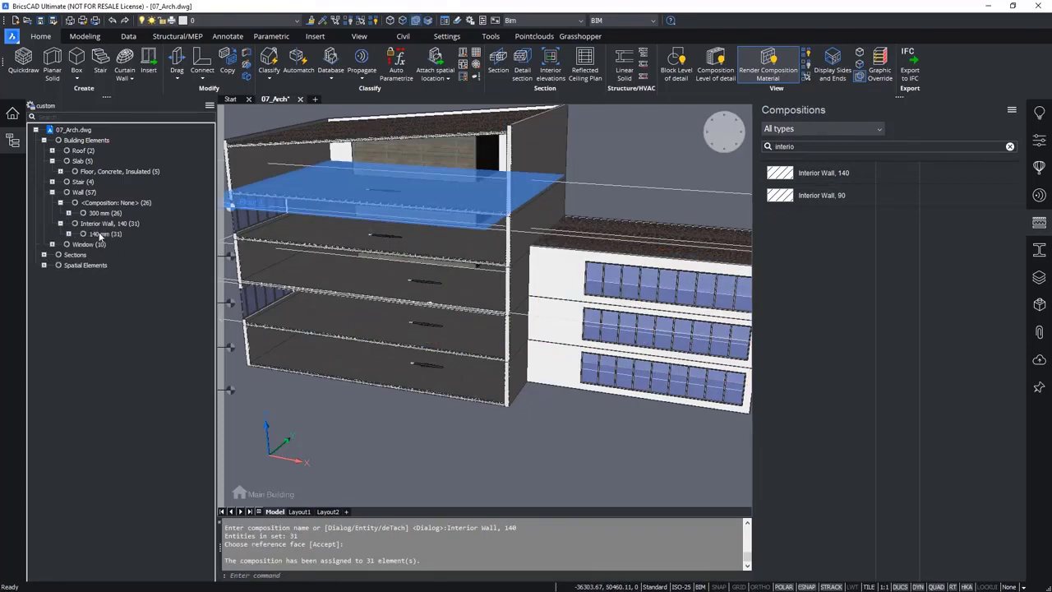
click(100, 235)
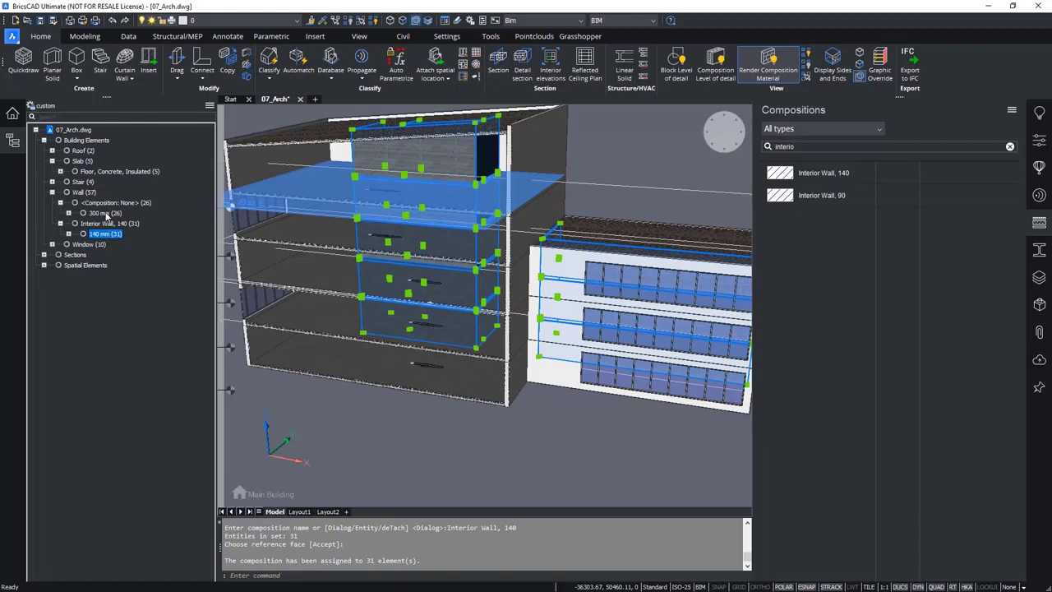
- Select the 300 mm walls that have no composition and filter the compositions by "cavit"
click(105, 213)
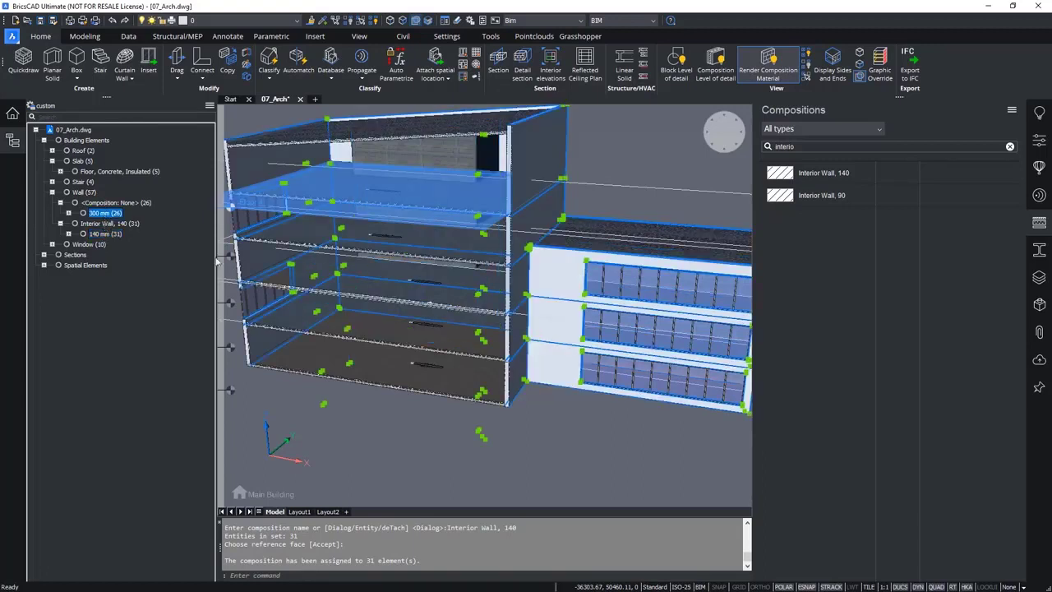
double_click(821, 151)
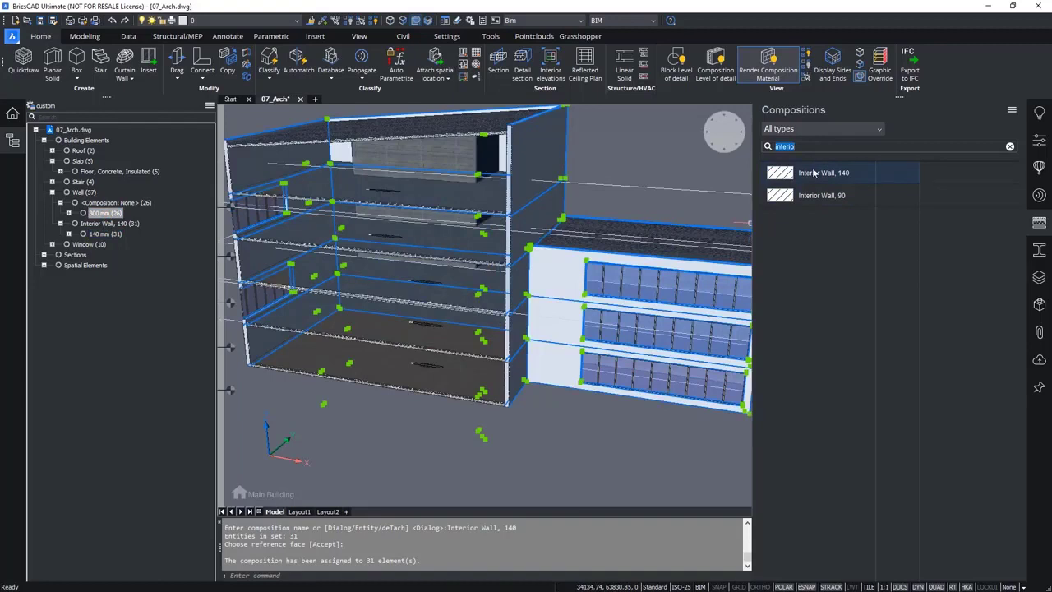
text(cavit)
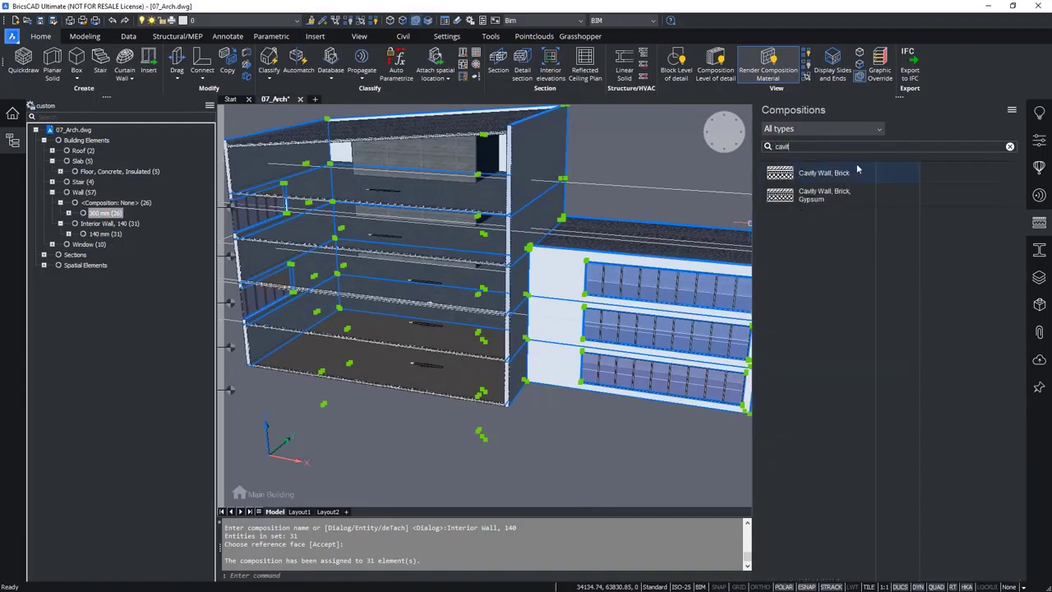
- Attach the Cavity Wall, Brick composition to the selected 300 mm walls, reviewing the reference faces in plan before accepting them
drag(843, 174, 257, 161)
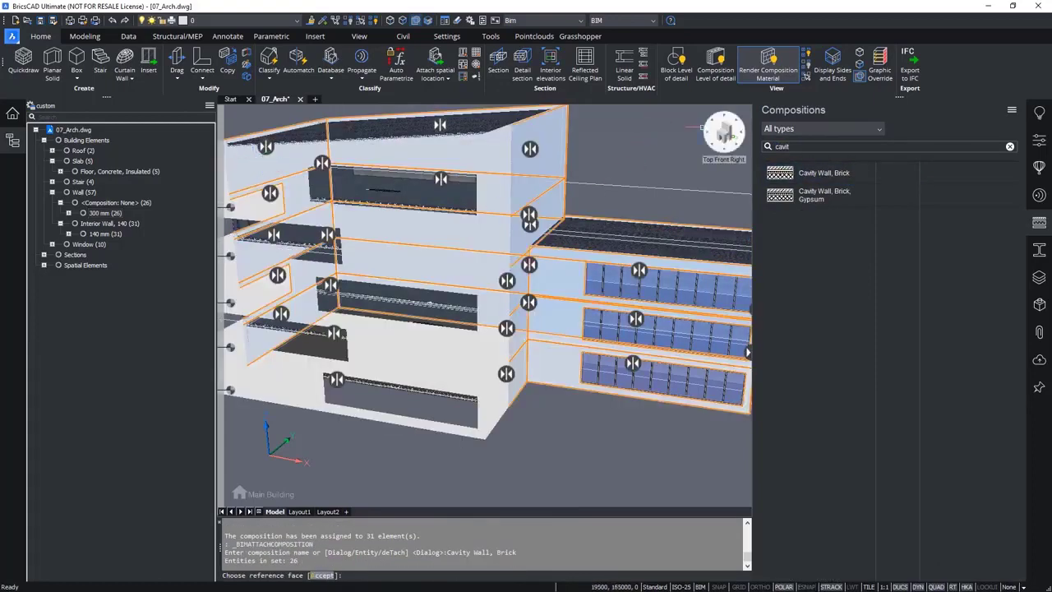
click(726, 131)
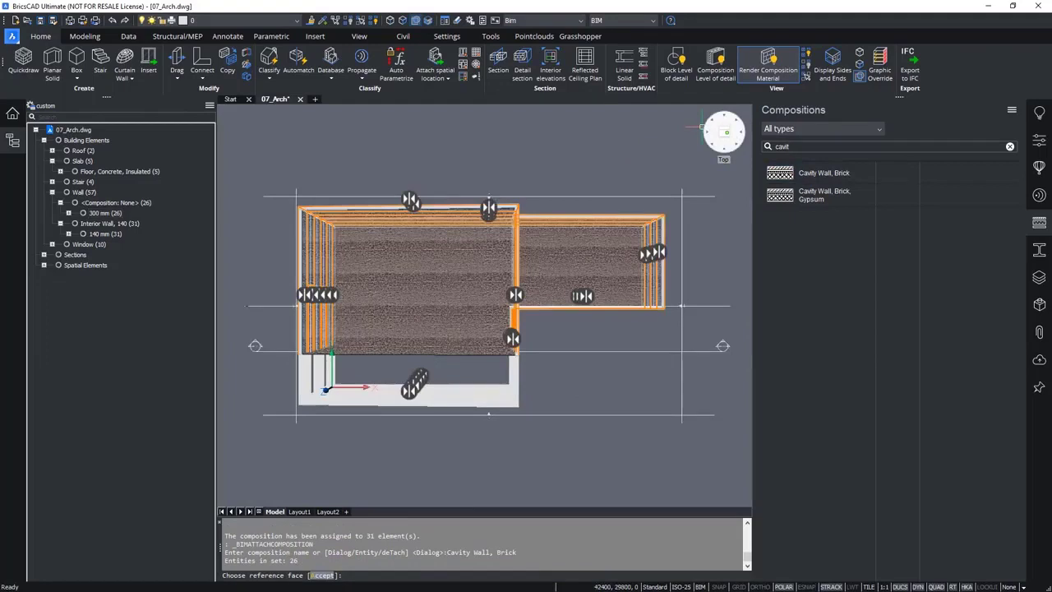
right_click(727, 132)
click(753, 234)
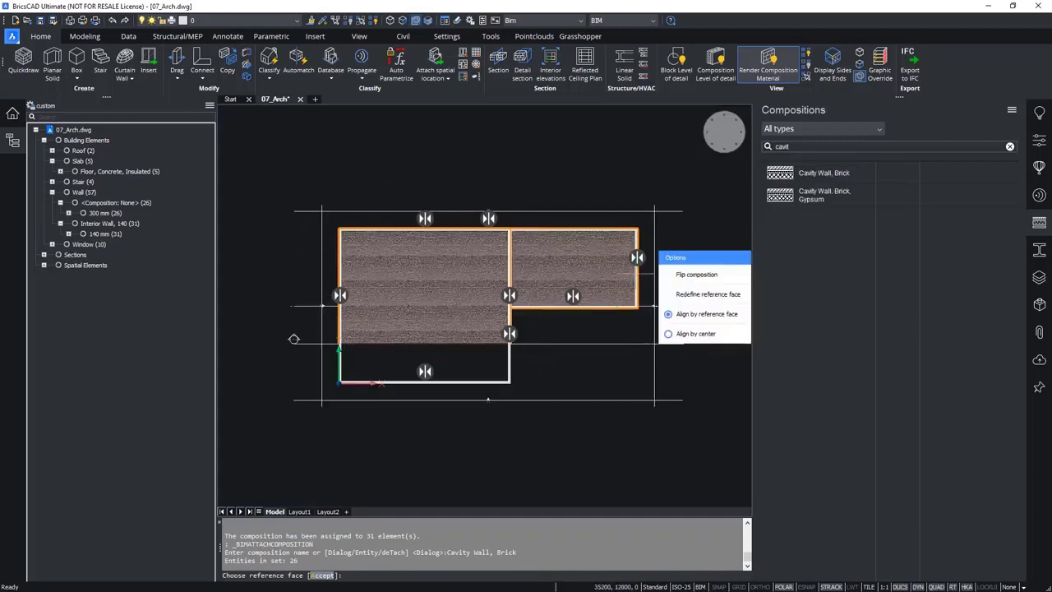
key(Return)
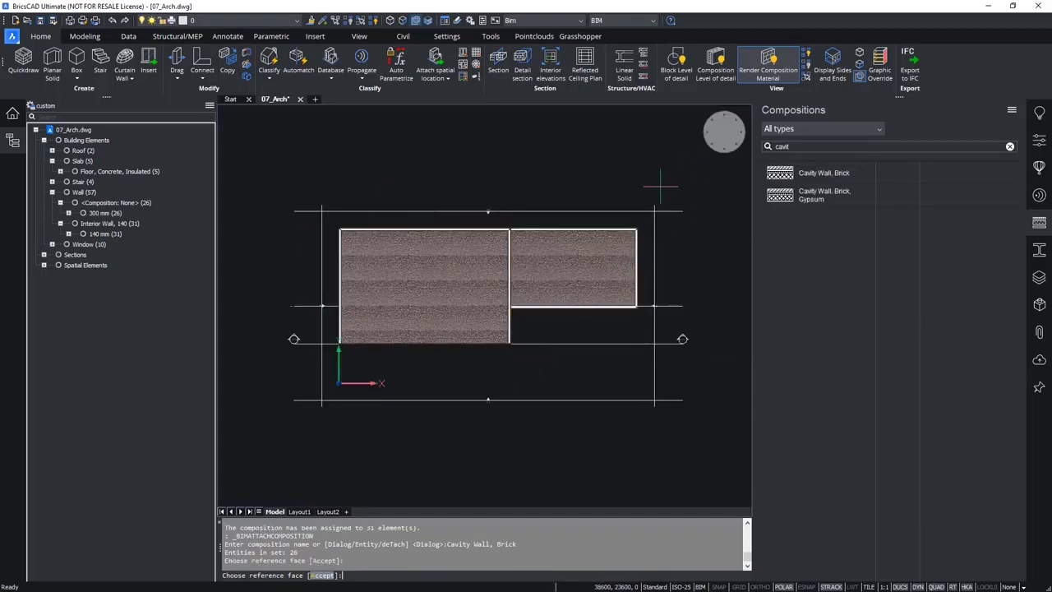
key(Return)
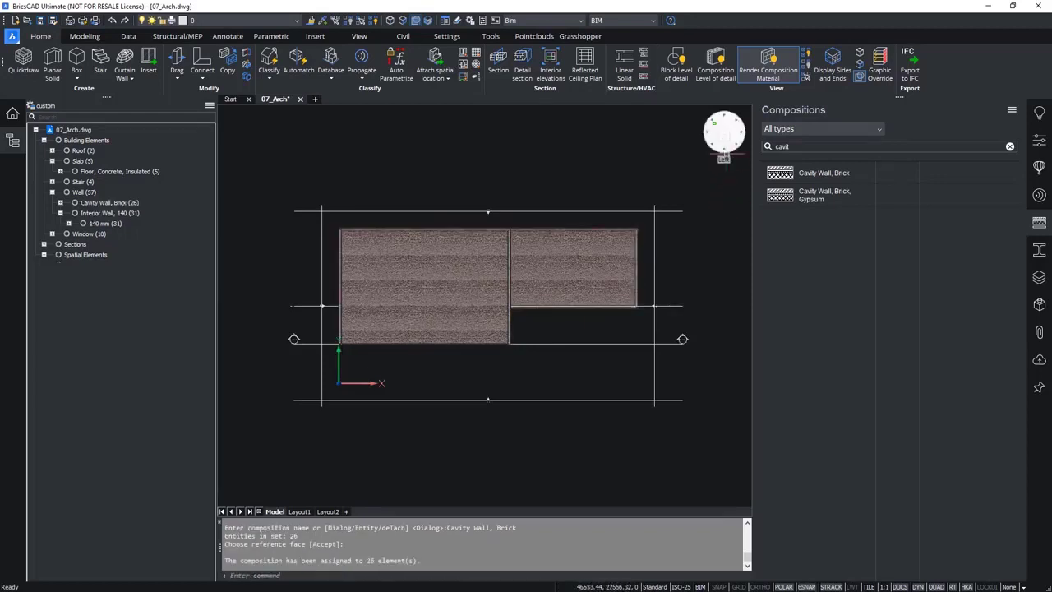
- Examine the rendered brick facades and the cut walls and slabs of the building in 3D from several sides
right_click(725, 133)
click(760, 234)
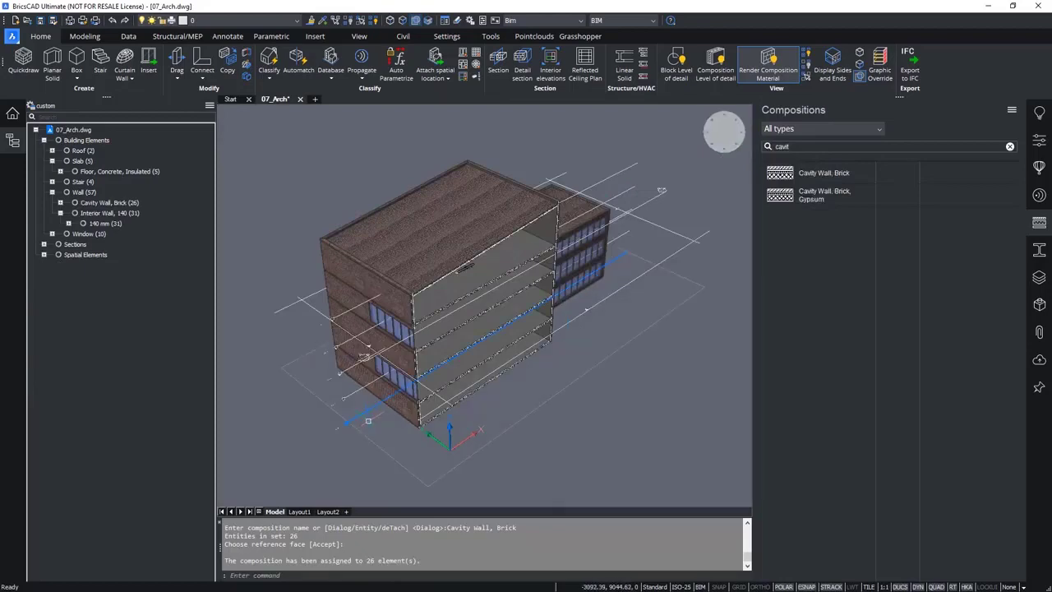
scroll(465, 346, up, 5)
scroll(465, 345, up, 3)
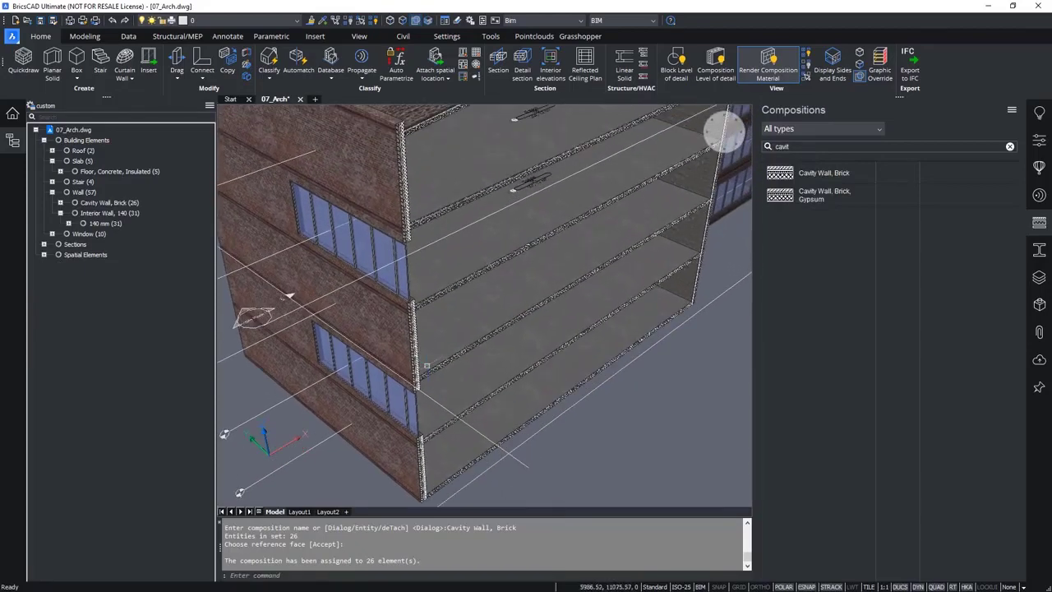
scroll(436, 334, up, 3)
scroll(436, 334, down, 8)
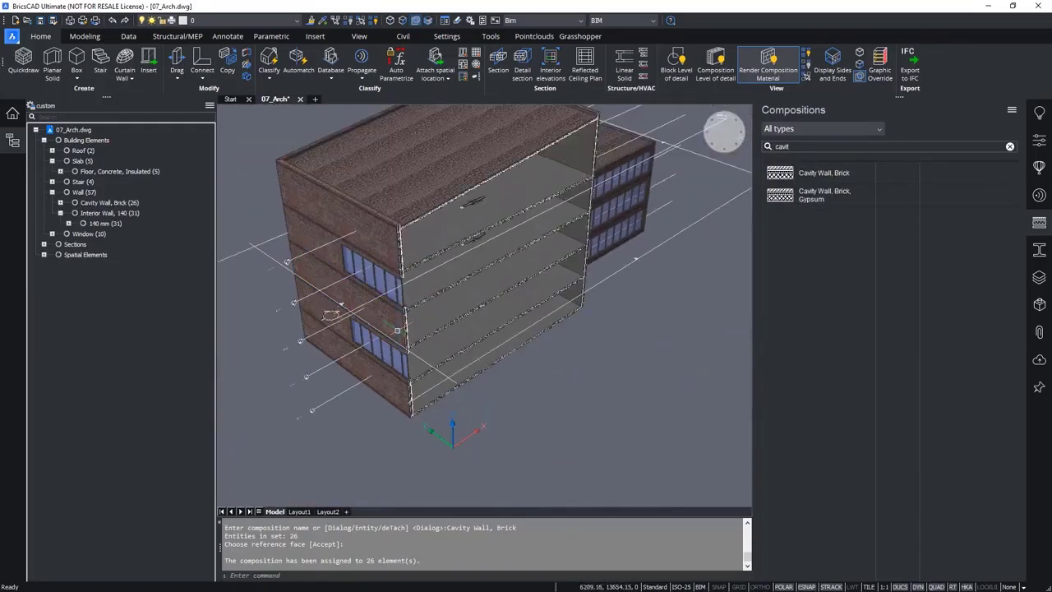
scroll(436, 329, up, 2)
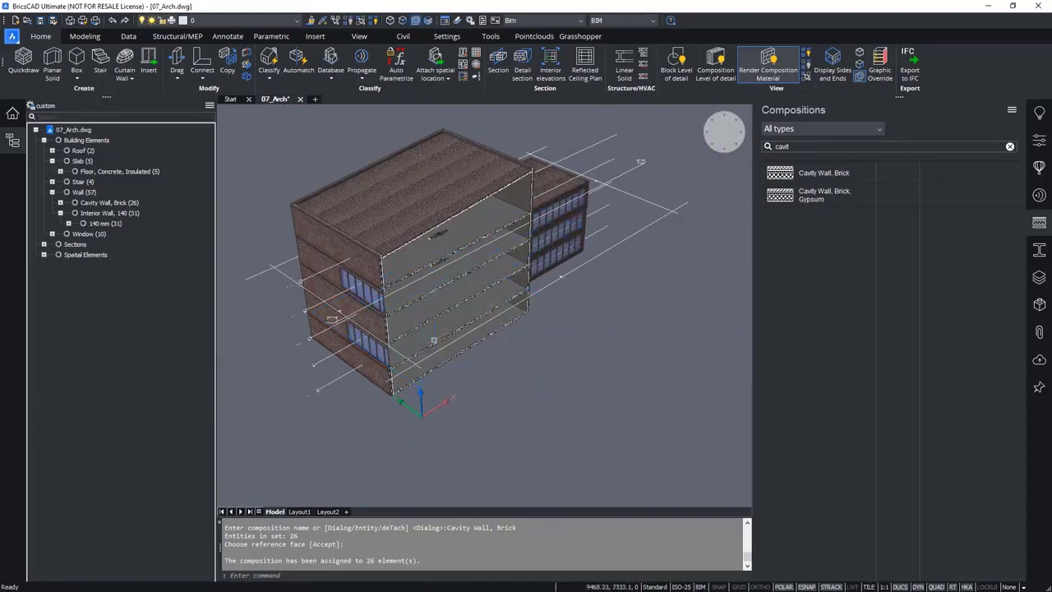
shift+middle_drag(542, 336, 380, 318)
middle_drag(493, 325, 386, 367)
scroll(462, 305, up, 2)
scroll(442, 310, down, 1)
middle_drag(435, 312, 397, 354)
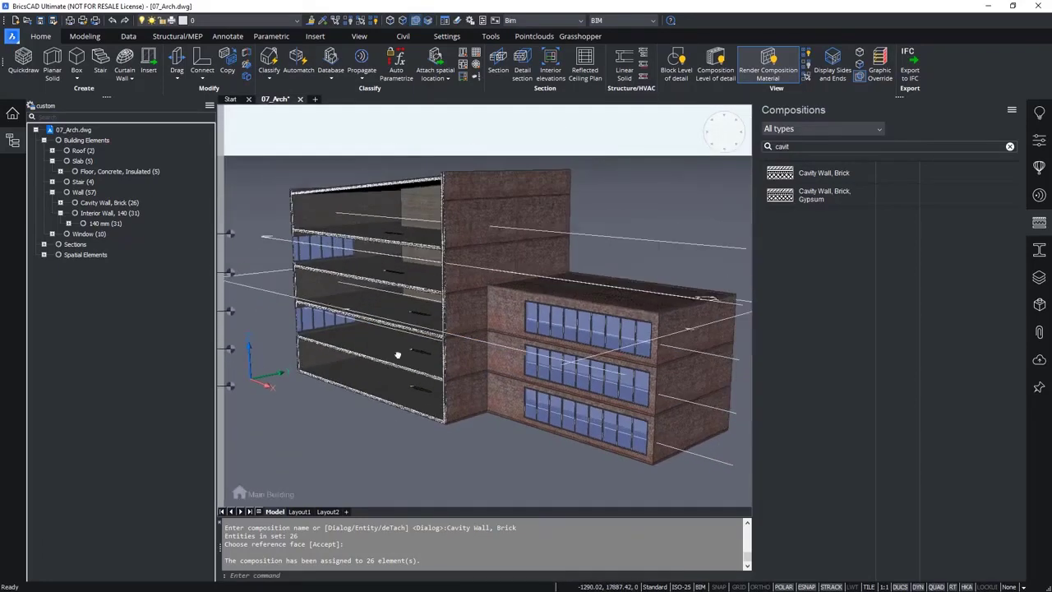
- Collapse the wall and slab groups in the structure tree, highlight all windows in the model and clear the selection
click(51, 191)
click(85, 203)
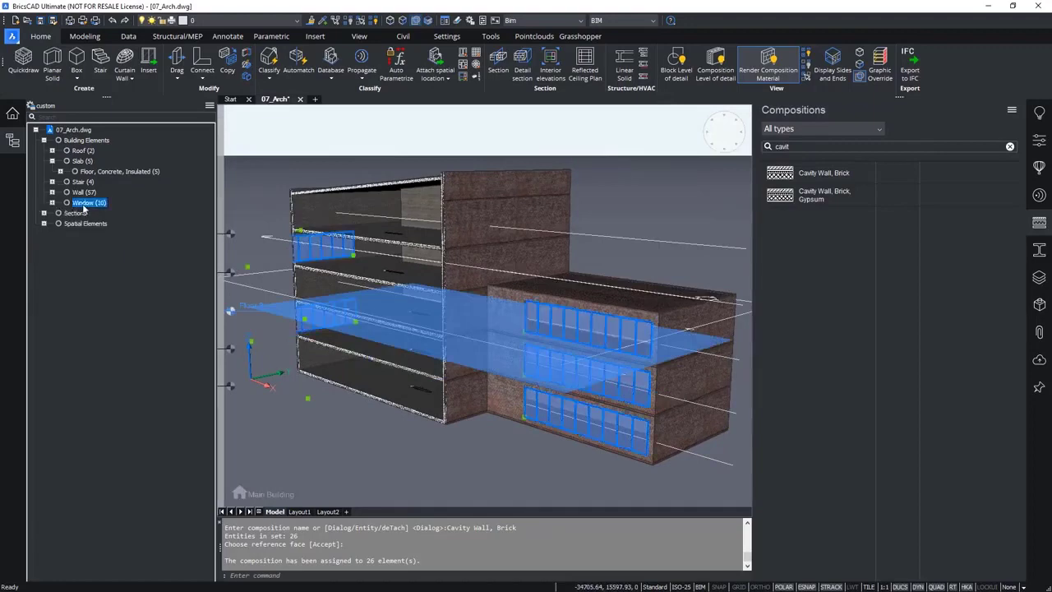
click(52, 161)
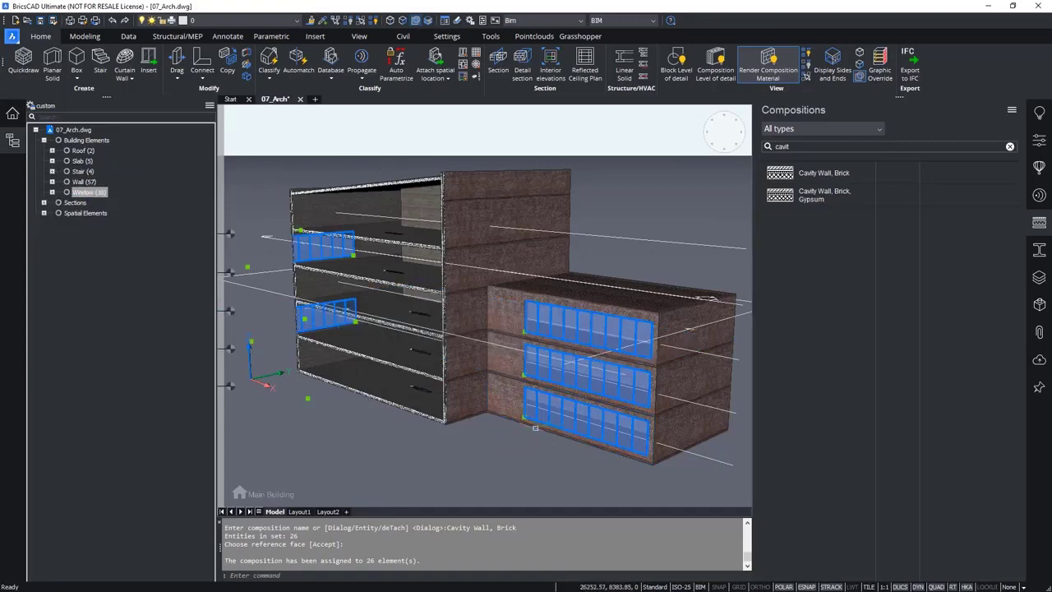
key(Escape)
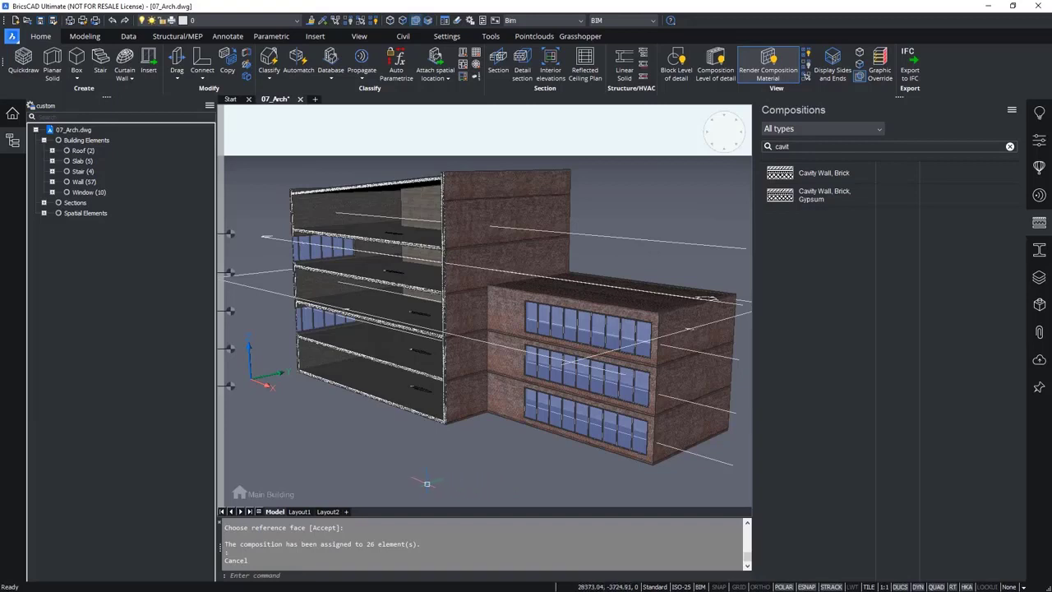
- Examine the composition layers of the exterior wall and ground slab at the cut lower corner of the building
shift+middle_drag(395, 480, 566, 421)
scroll(426, 395, up, 6)
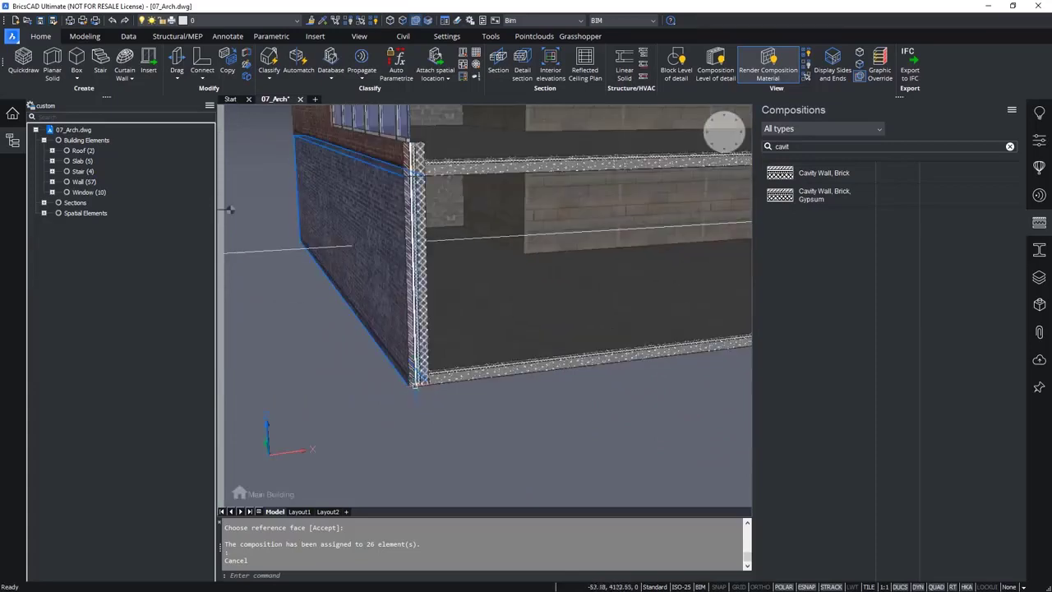
scroll(436, 387, up, 1)
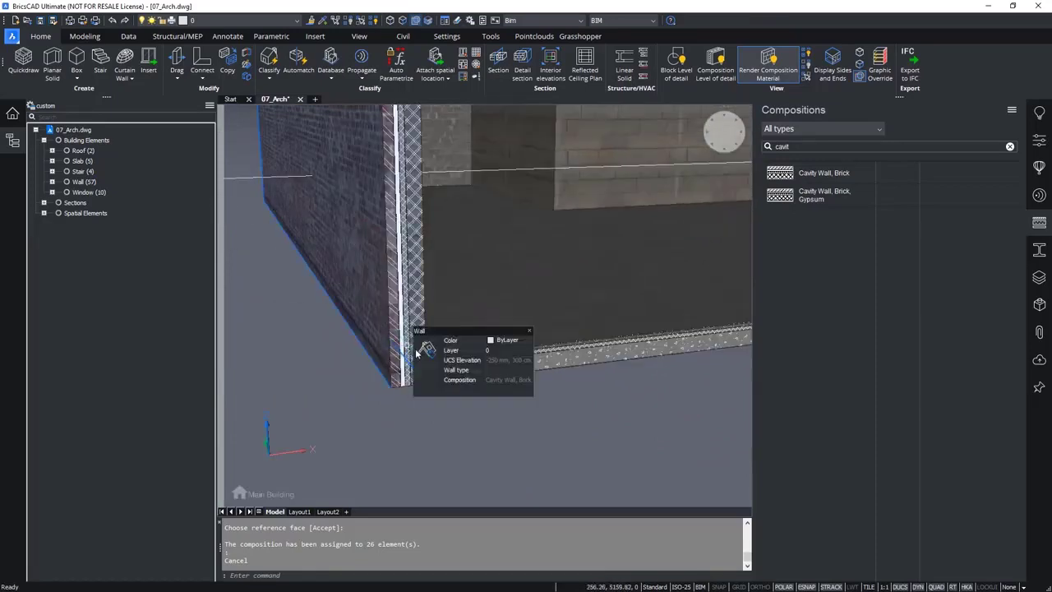
scroll(419, 452, up, 2)
scroll(419, 462, up, 2)
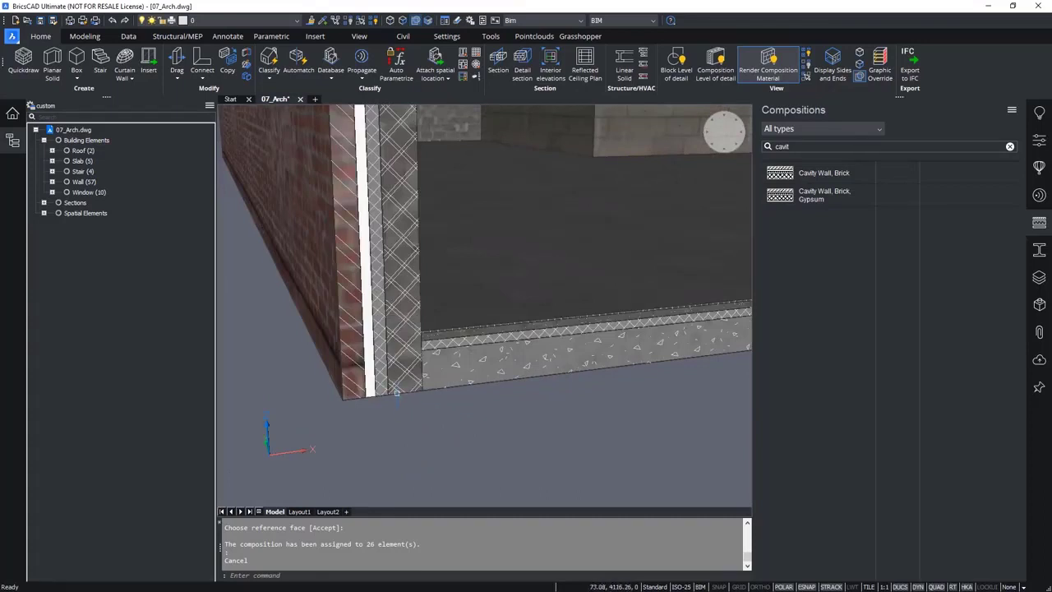
- Examine the outer cavity wall's wall quantities and the dimensions of its individual plies in its properties
click(398, 384)
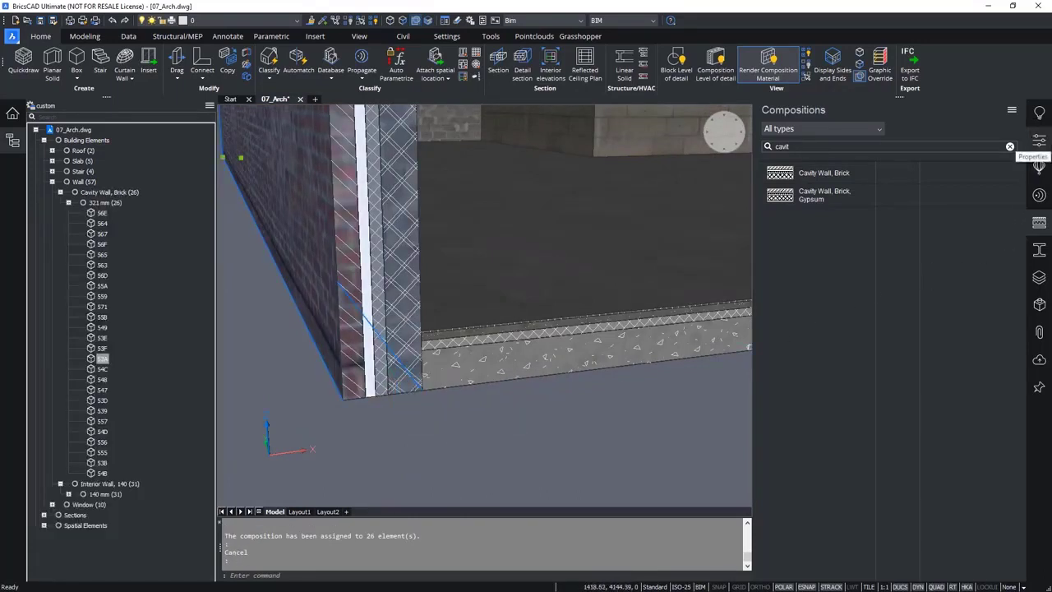
click(1039, 142)
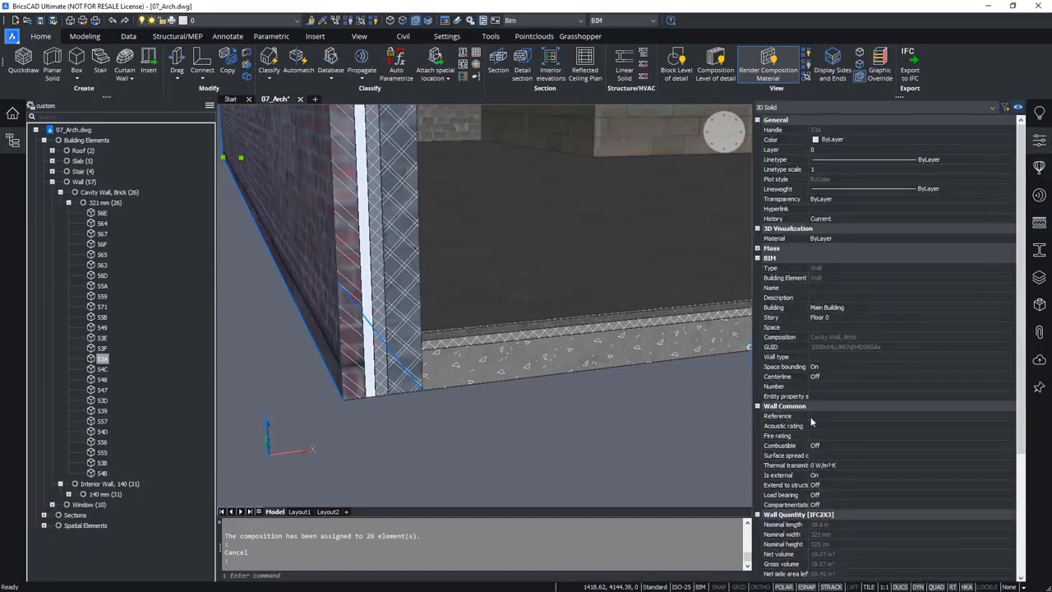
scroll(812, 421, down, 5)
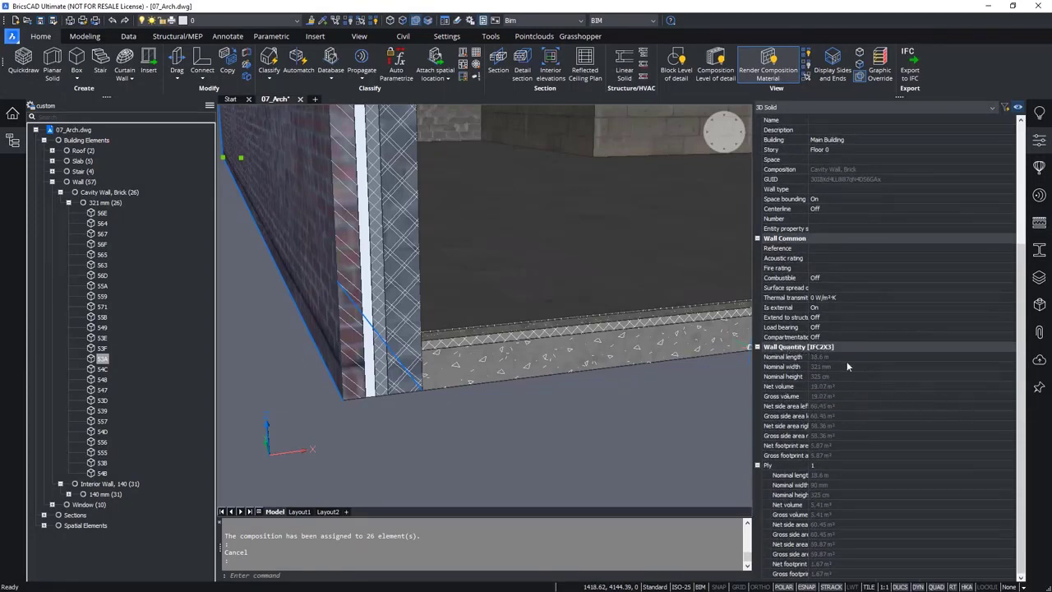
click(785, 466)
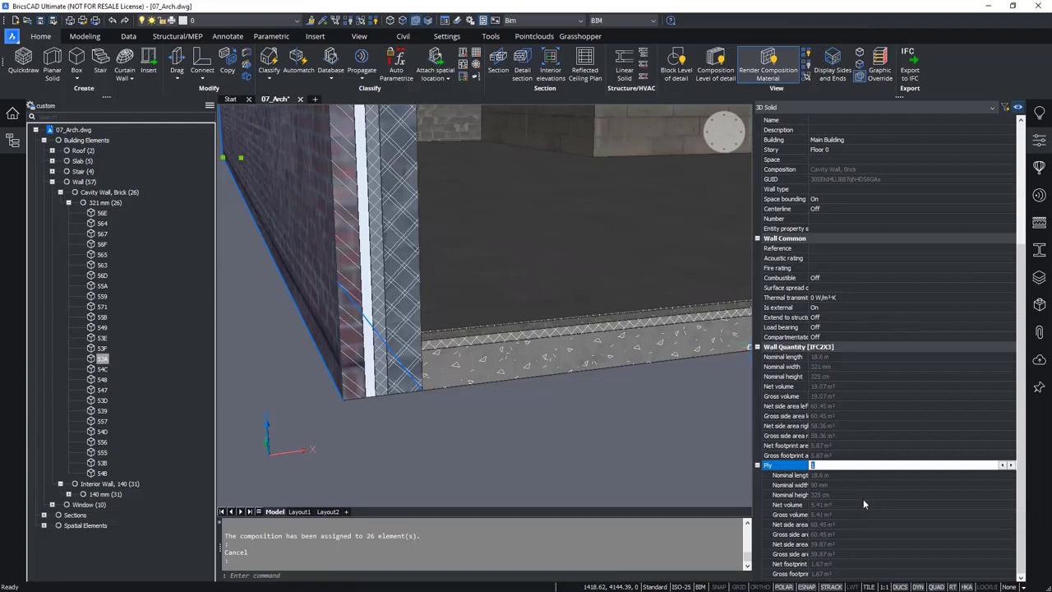
click(1014, 467)
click(1013, 466)
click(1013, 467)
click(1012, 467)
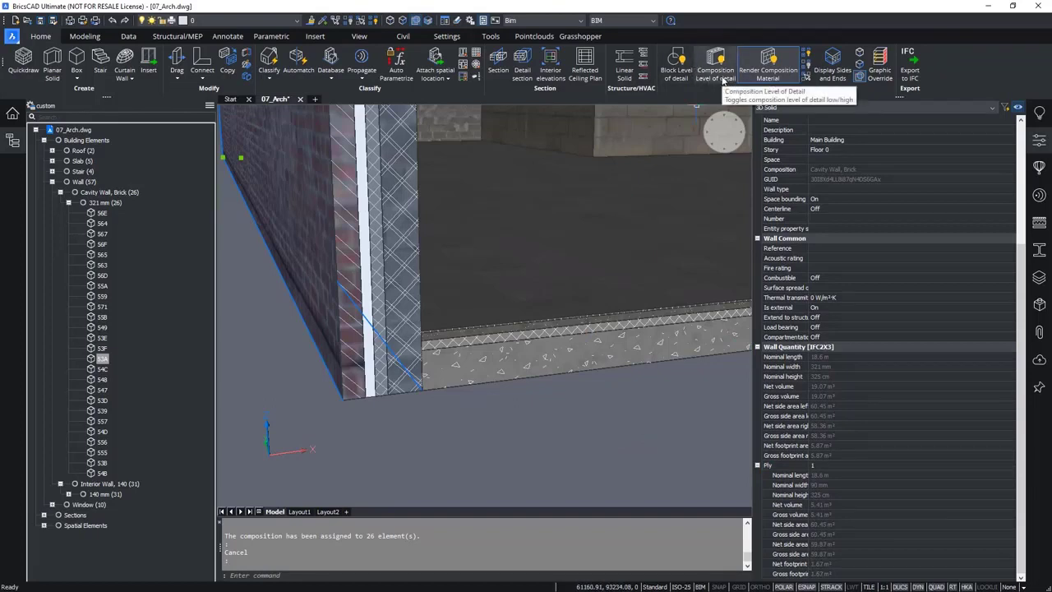
key(Escape)
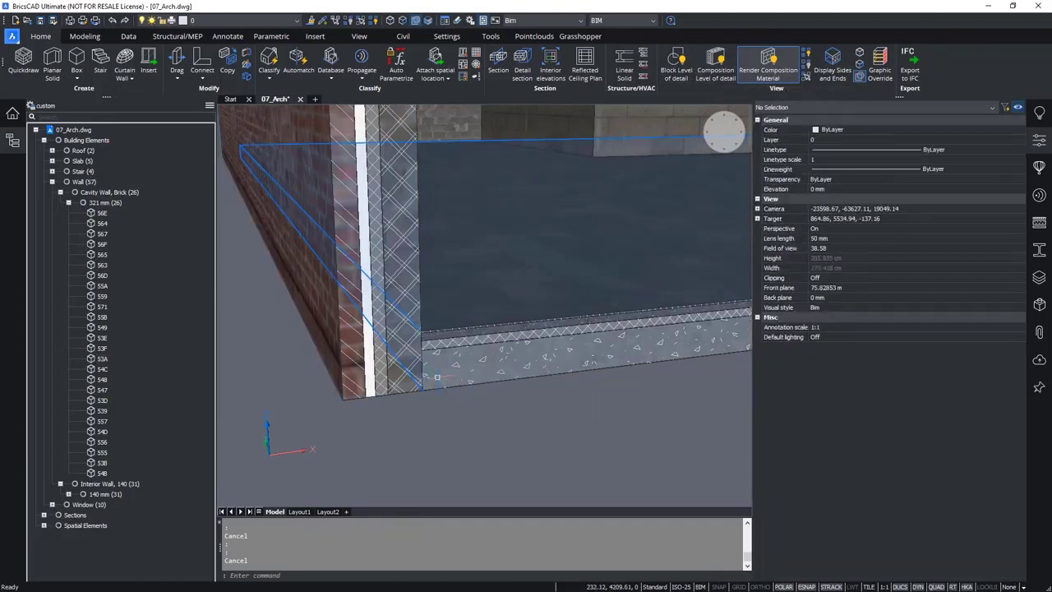
- Enable face selection without boundary selection and switch the composition level of detail to high
click(403, 19)
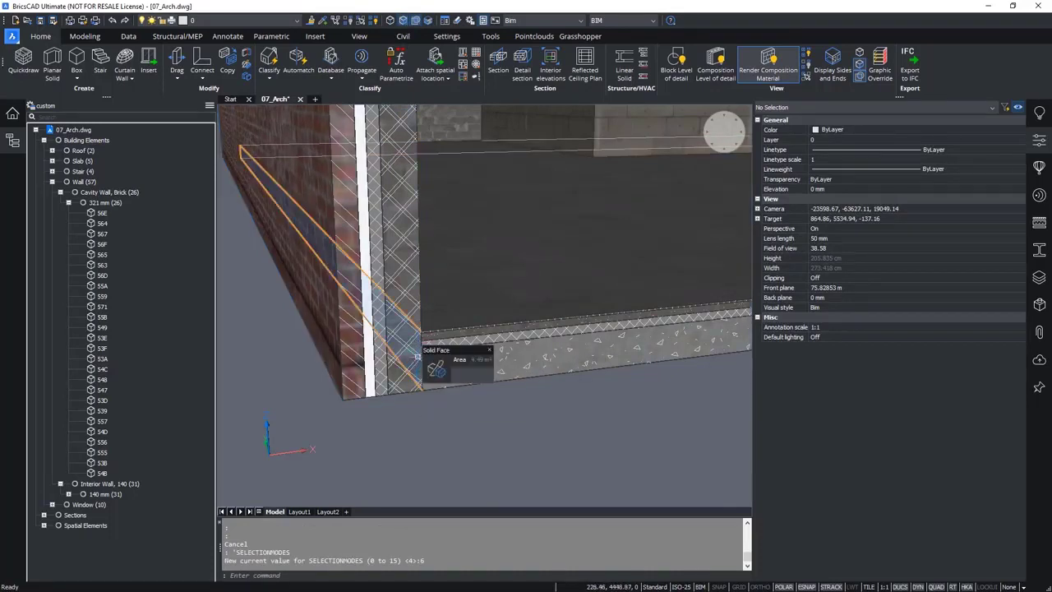
scroll(417, 352, up, 2)
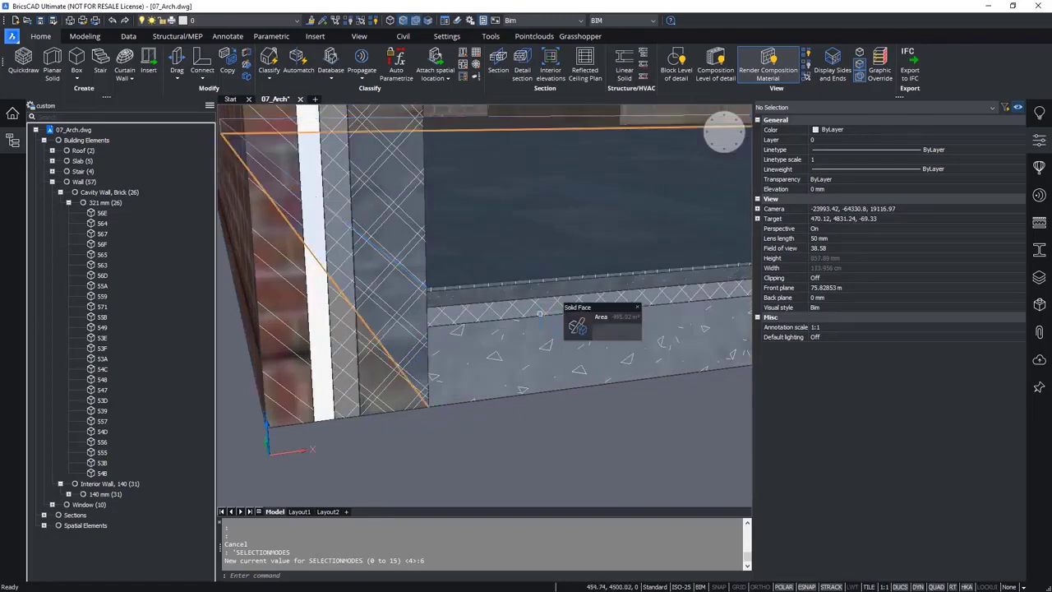
click(717, 57)
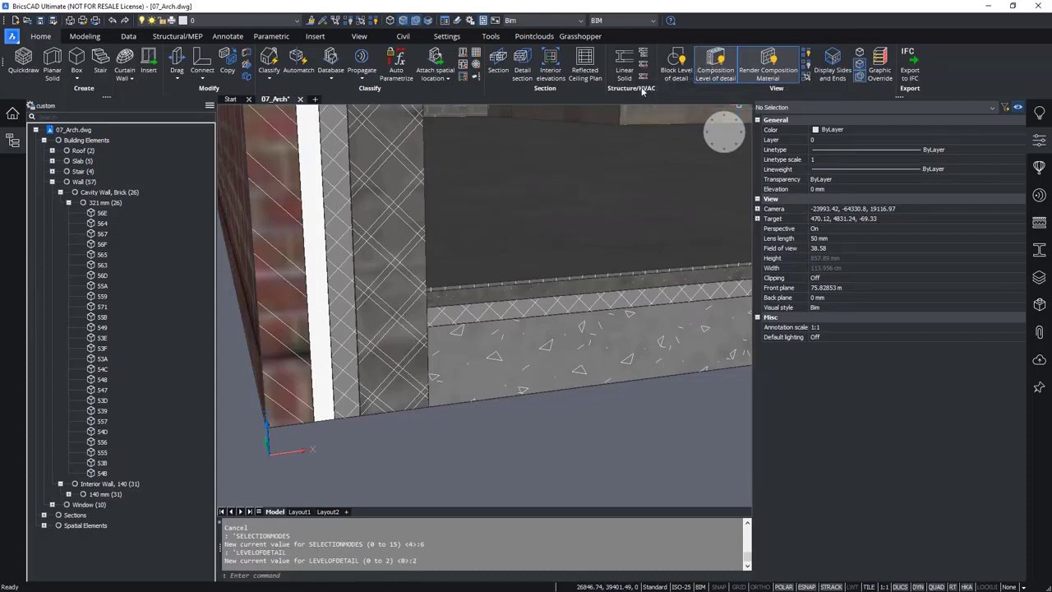
click(404, 21)
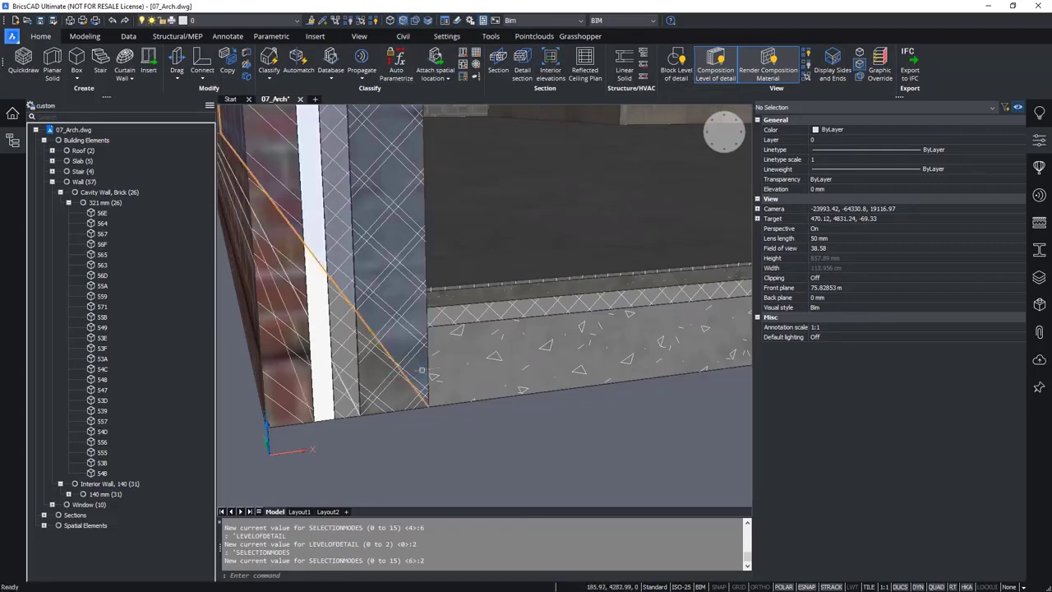
mouse_move(417, 372)
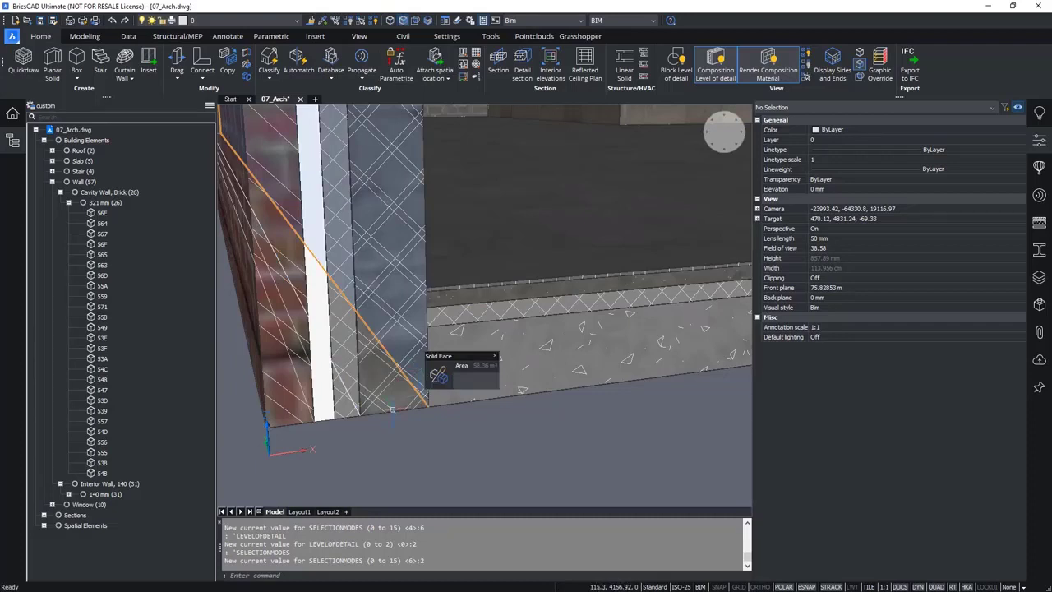
mouse_move(391, 408)
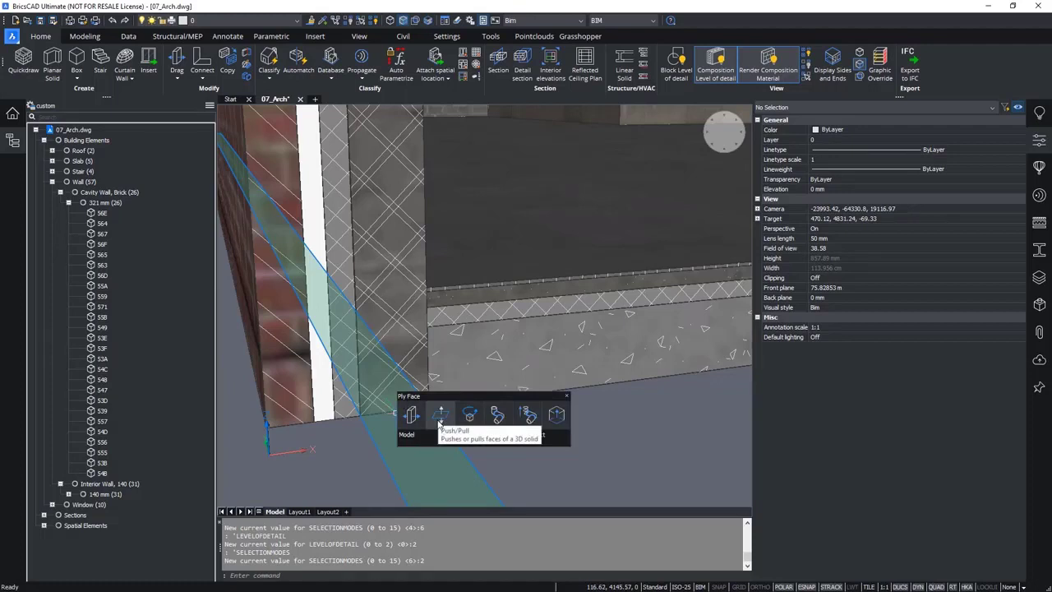
middle_drag(465, 283, 596, 219)
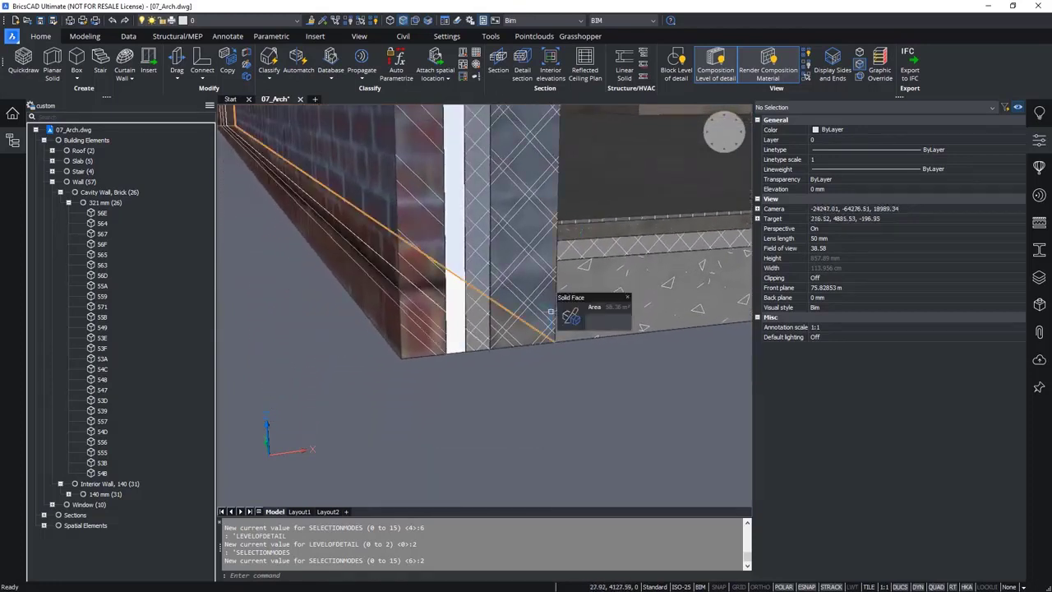
mouse_move(545, 305)
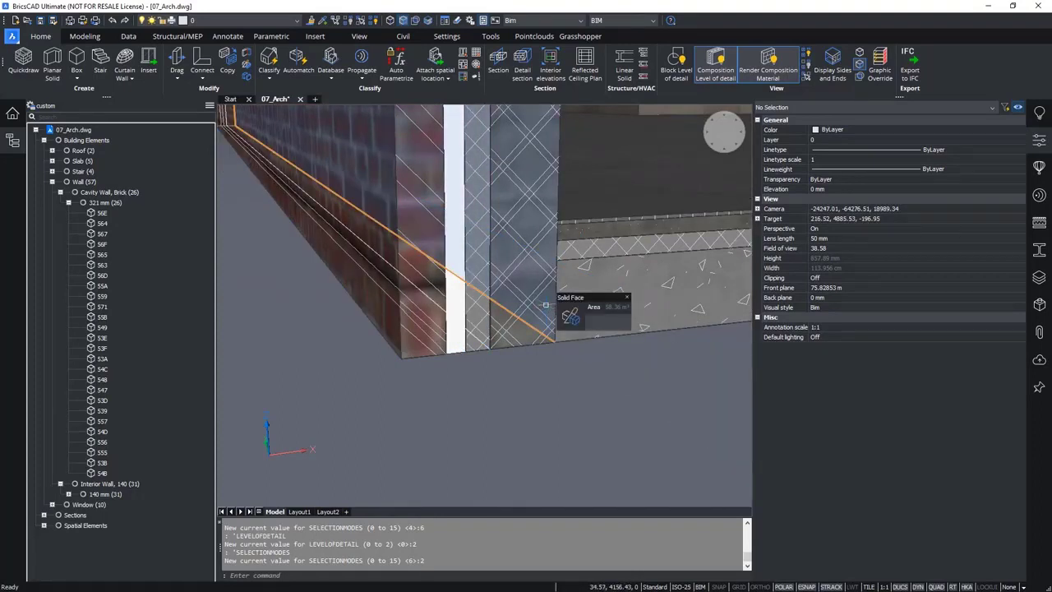
key(Tab)
key(Tab)
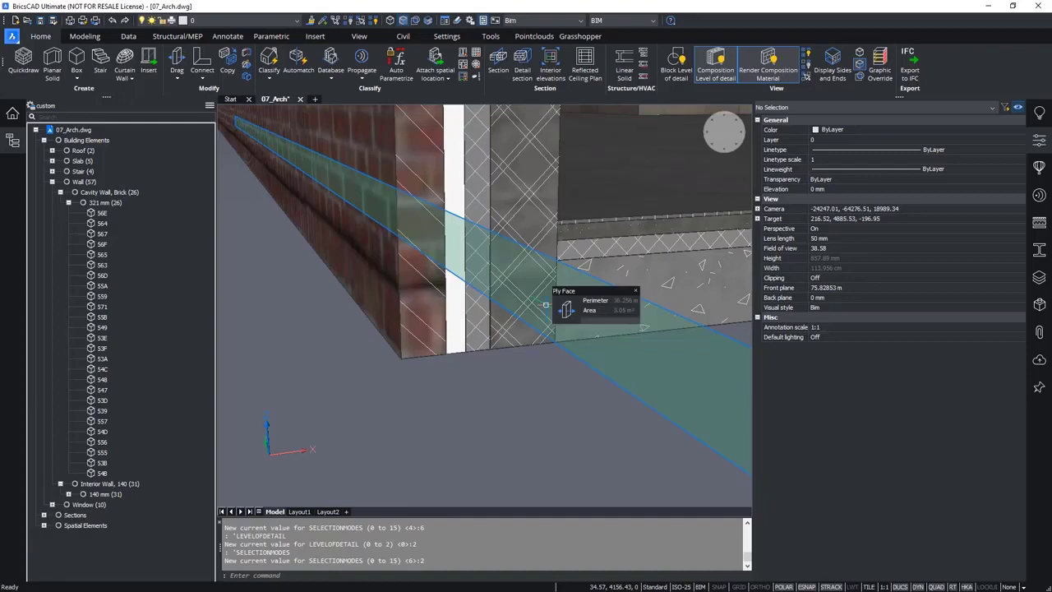
click(567, 309)
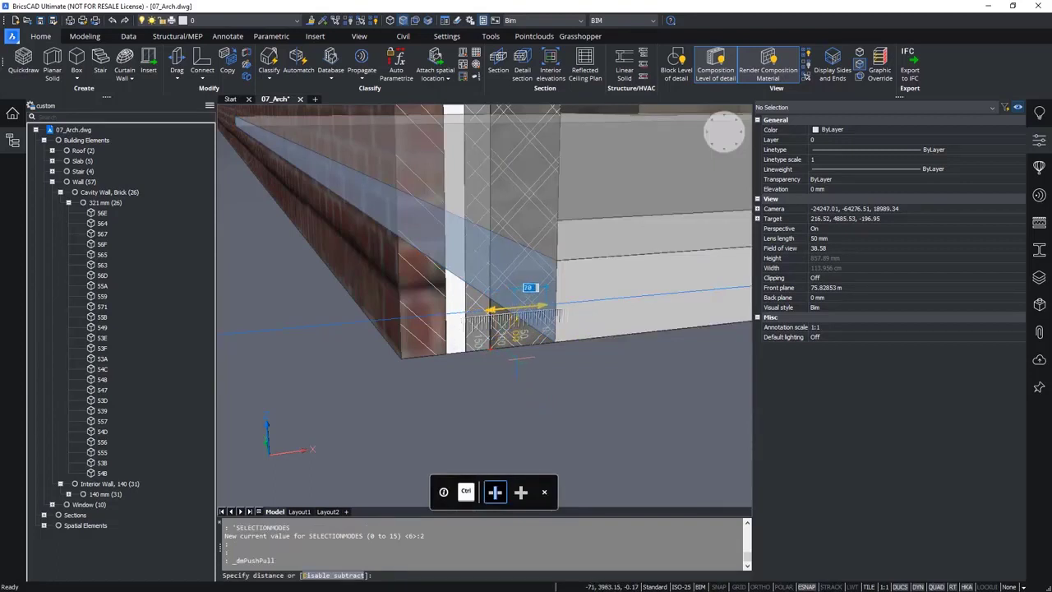
key(Escape)
key(ctrl+z)
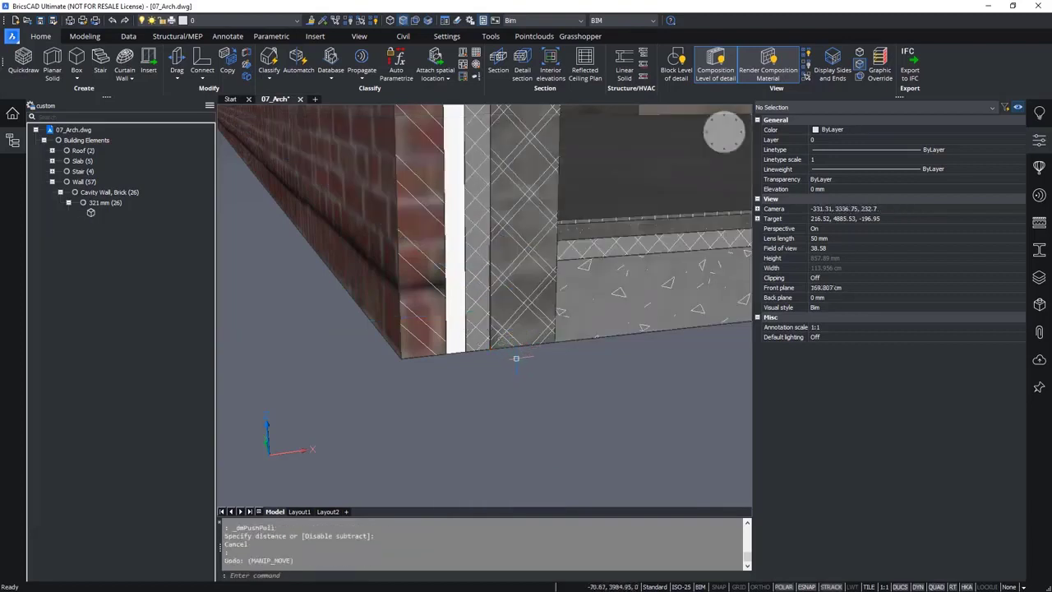
- Set the DMPUSHPULLSUBTRACT variable to 0
text(DMPUSHPULL)
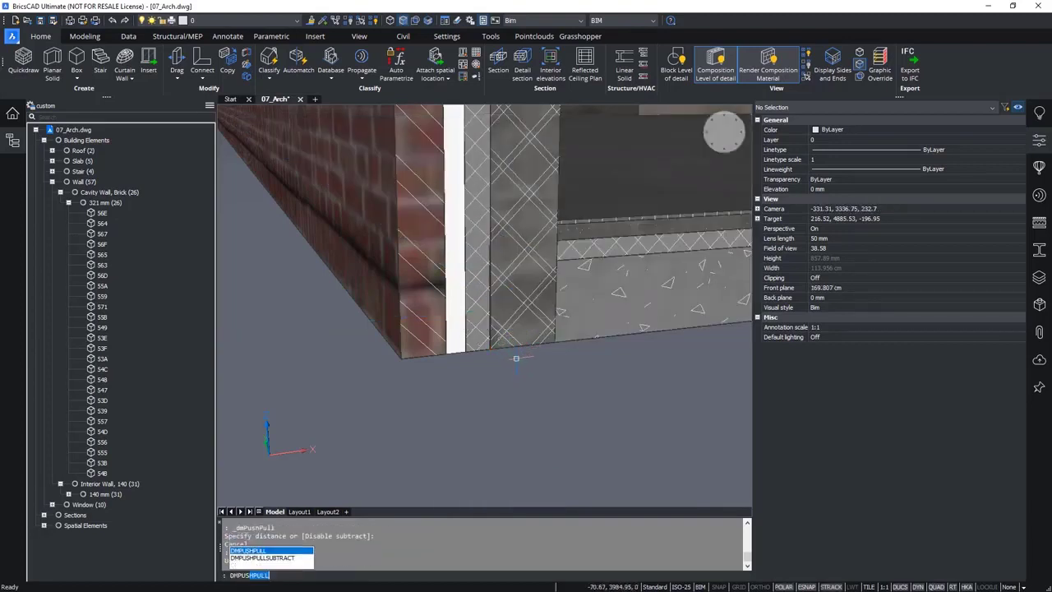
key(Down)
key(Return)
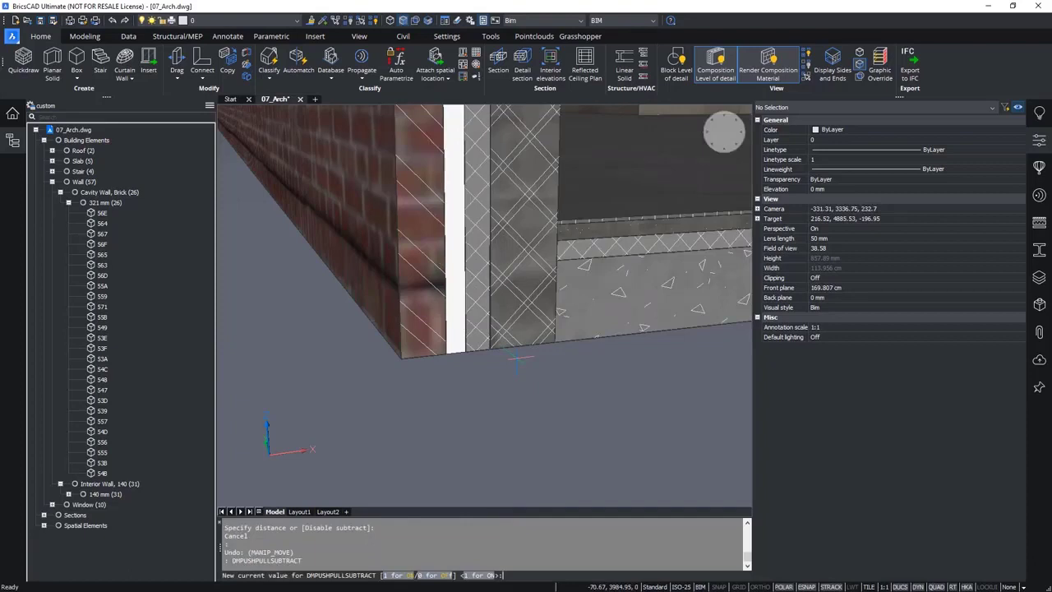
text(0)
key(Return)
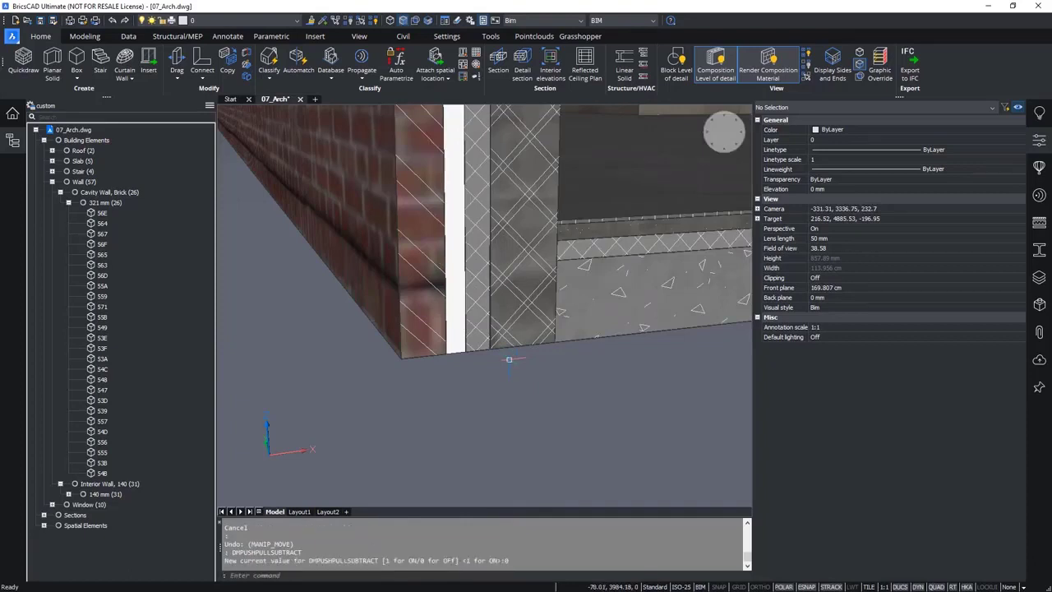
- Try to push the slab's concrete ply face through the wall's inner ply with subtract disabled, and undo it
mouse_move(555, 302)
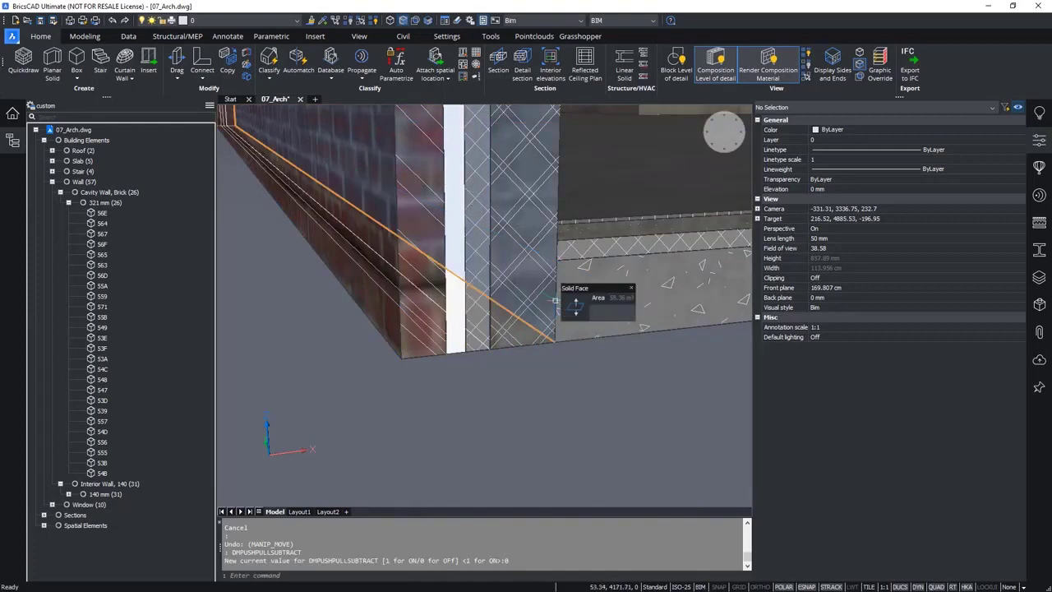
key(Tab)
click(575, 306)
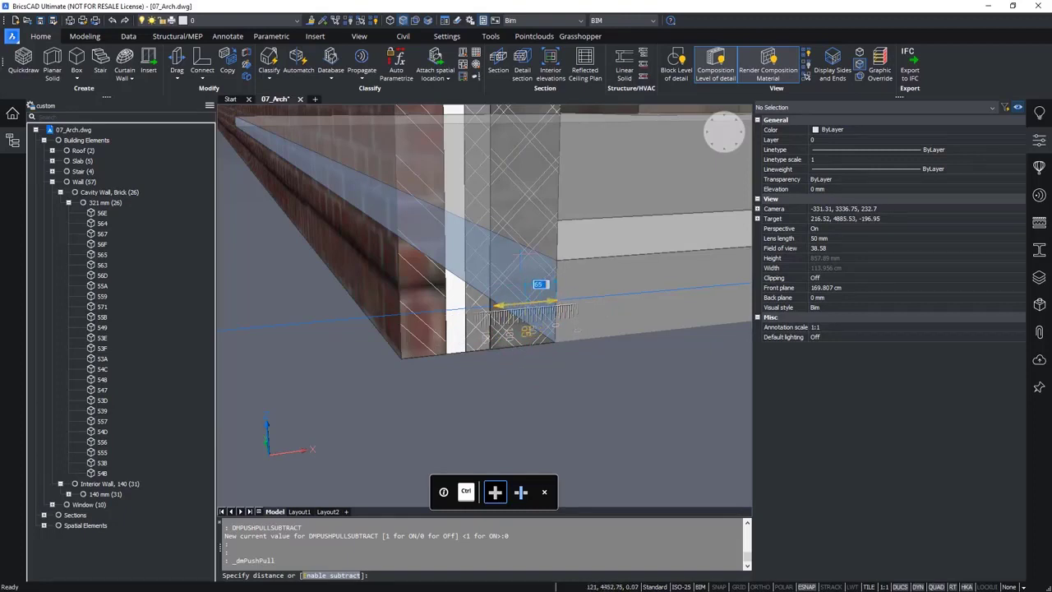
click(490, 338)
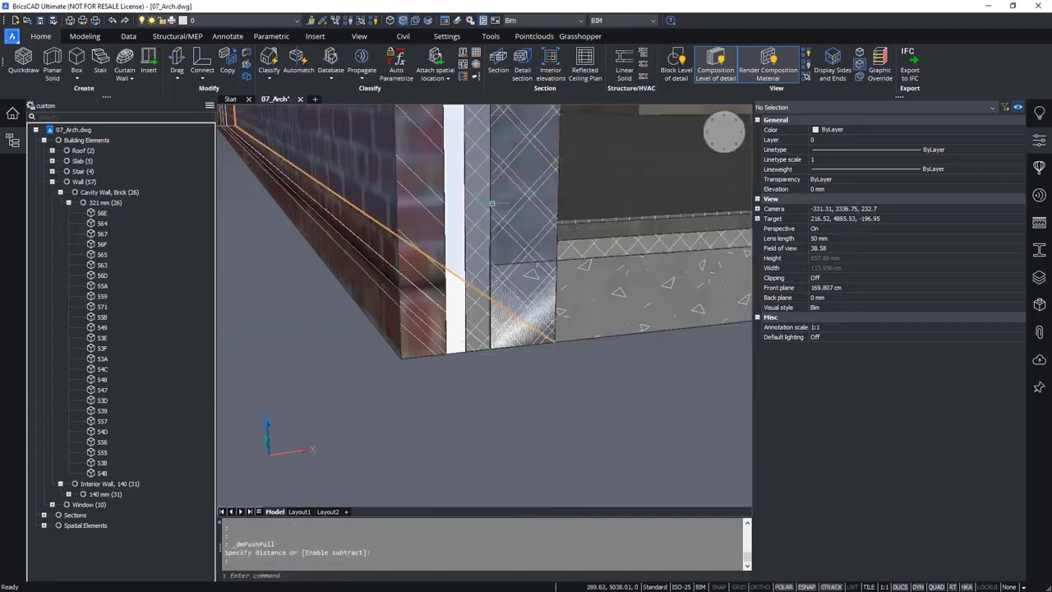
key(ctrl+z)
key(ctrl+z)
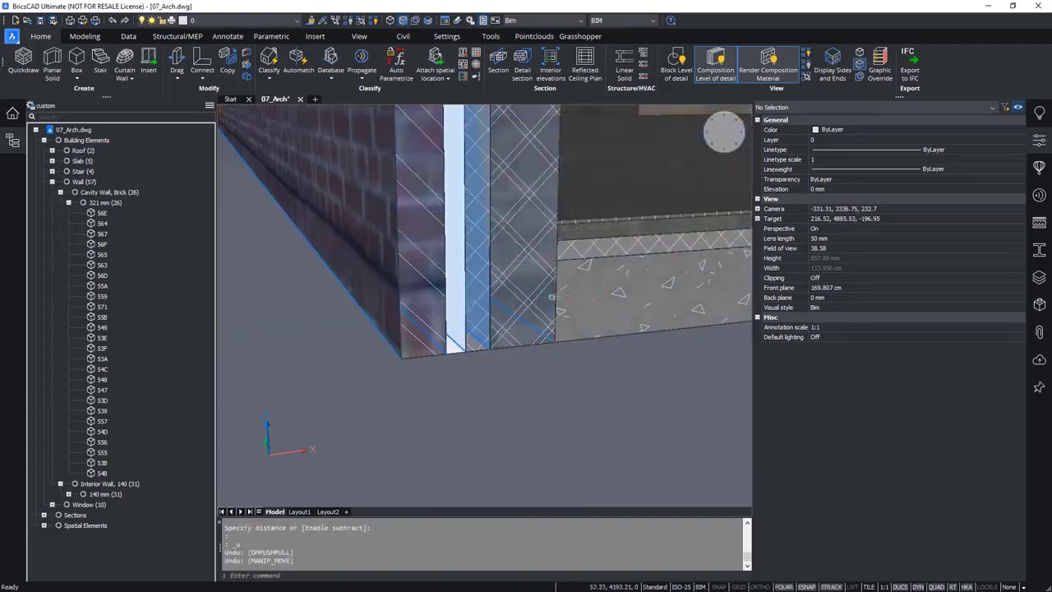
- Push the slab's concrete ply face through the wall's inner ply to the insulation edge, with subtract enabled
mouse_move(558, 306)
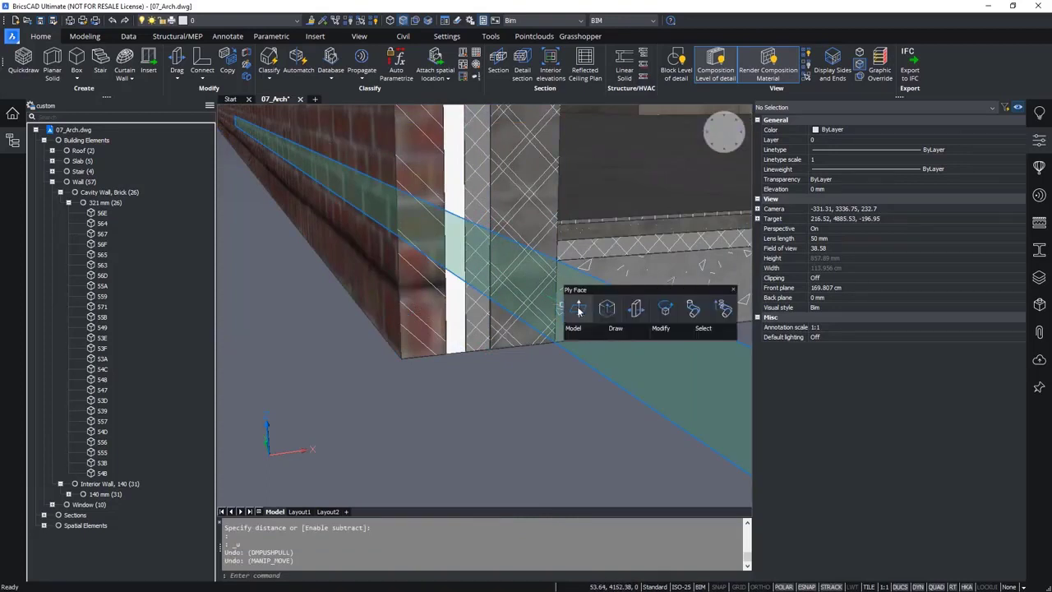
click(579, 309)
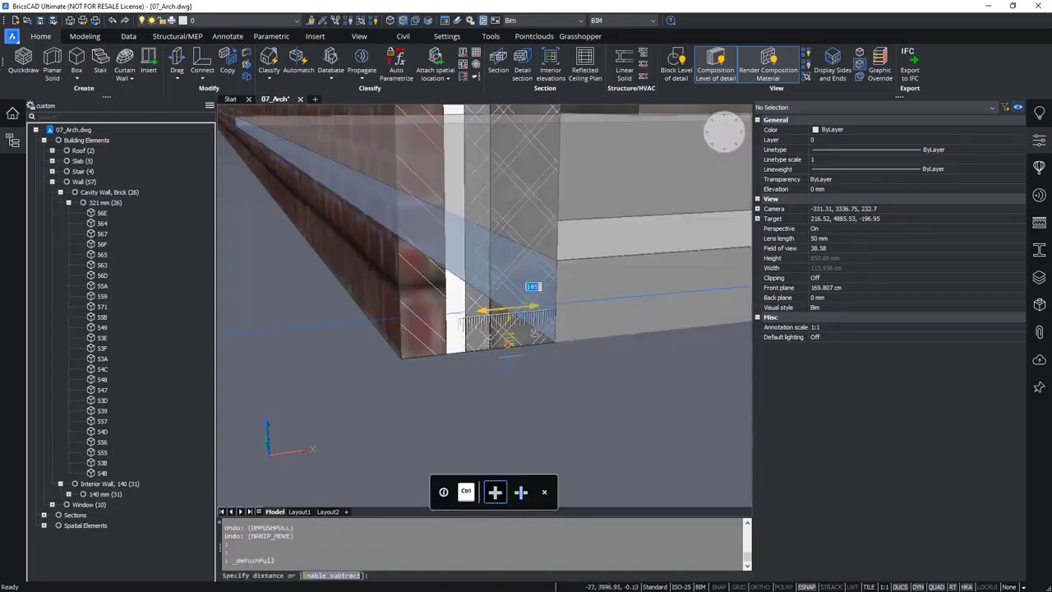
key(ctrl)
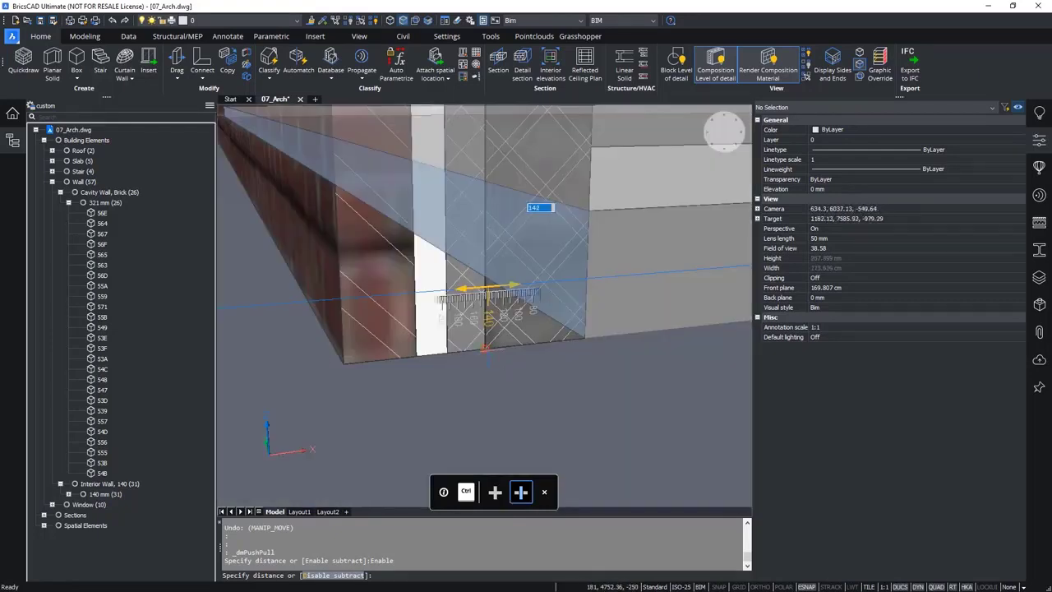
click(488, 352)
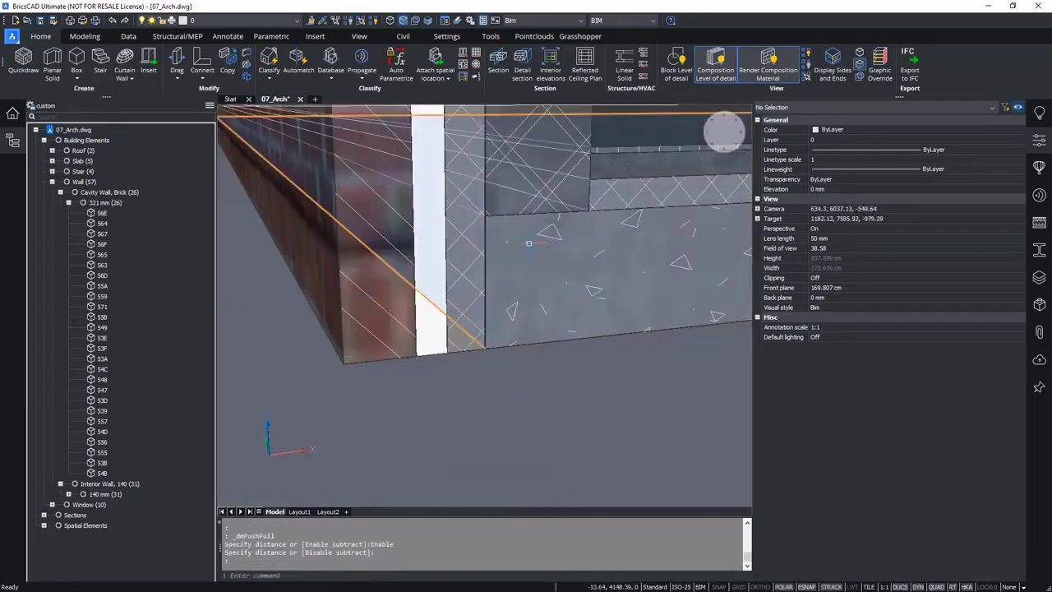
mouse_move(428, 225)
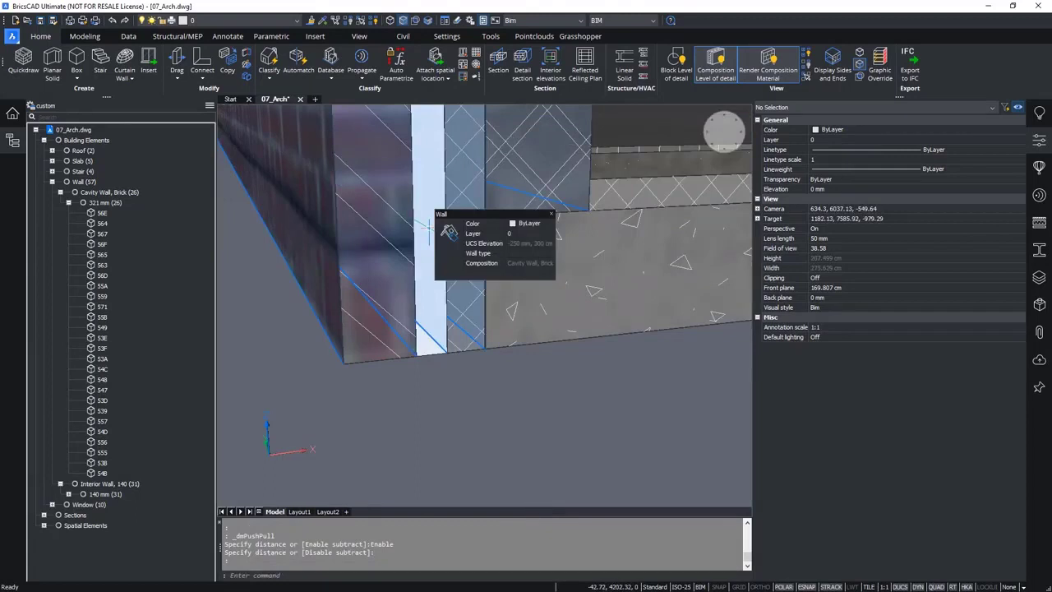
mouse_move(589, 291)
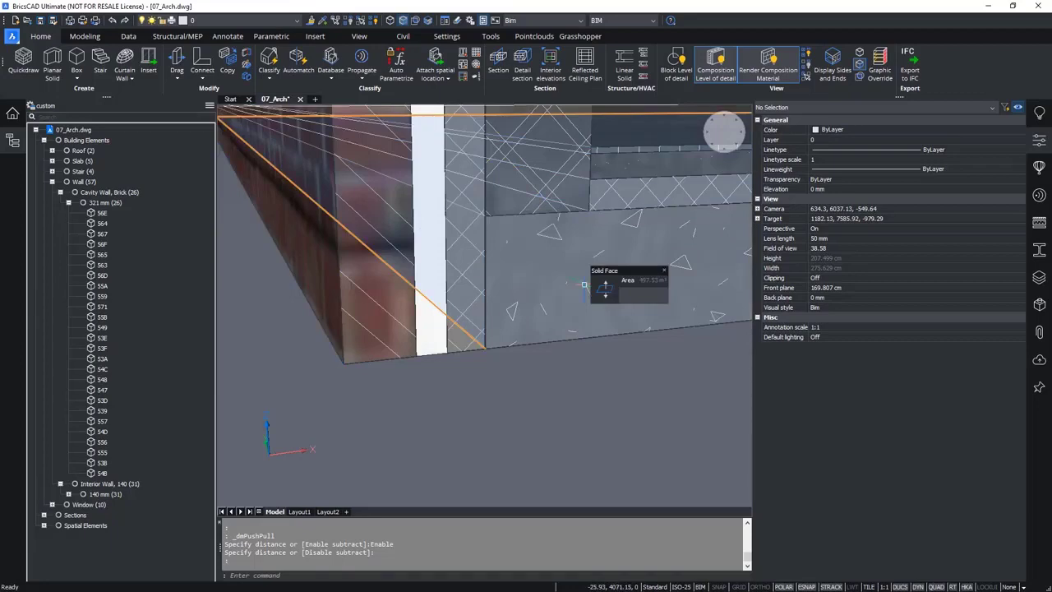
- Disable face selection by setting SELECTIONMODES to 0, and clear the slab selection
middle_drag(583, 285, 537, 340)
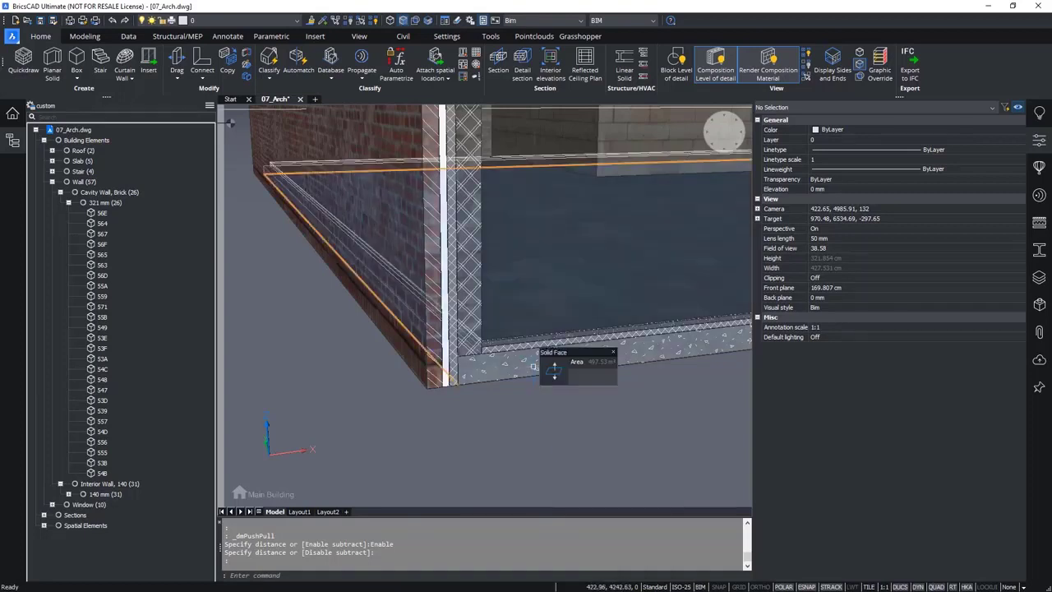
key(Tab)
click(532, 366)
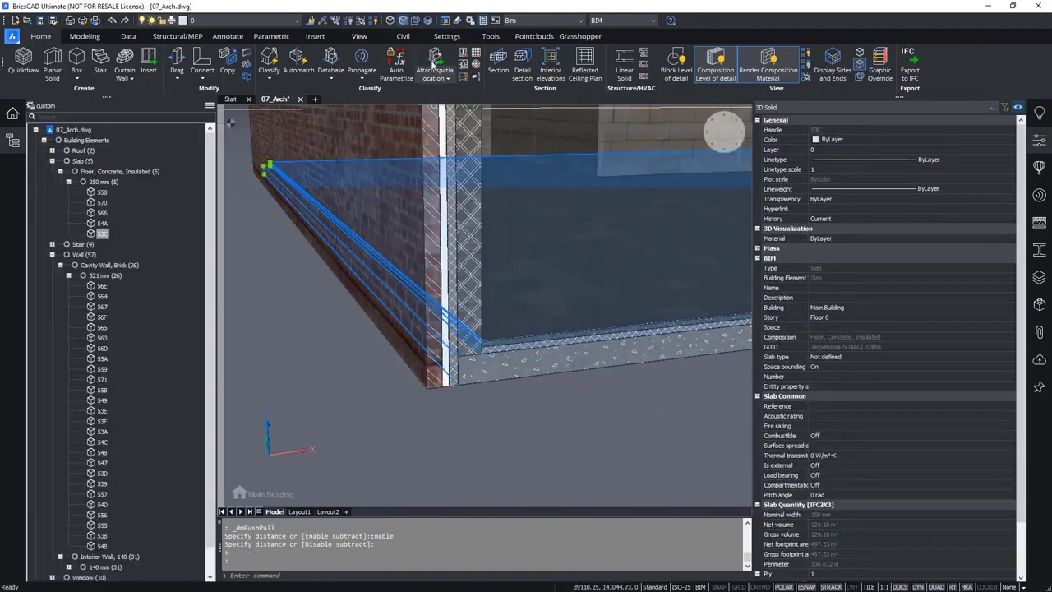
click(404, 23)
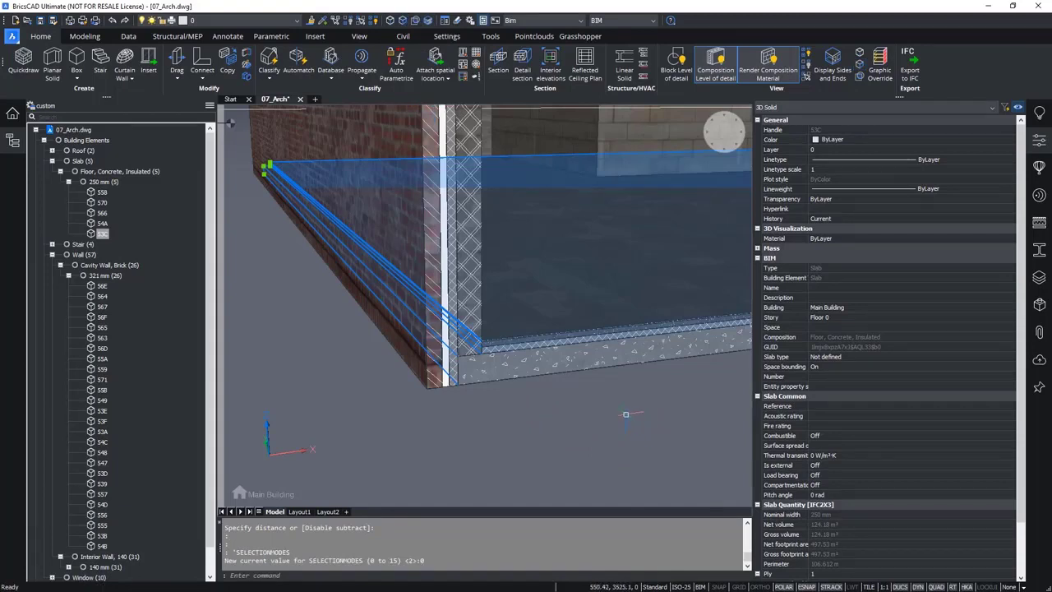
key(Escape)
- Select only the brick cavity wall at the corner and inspect its mass properties
click(445, 304)
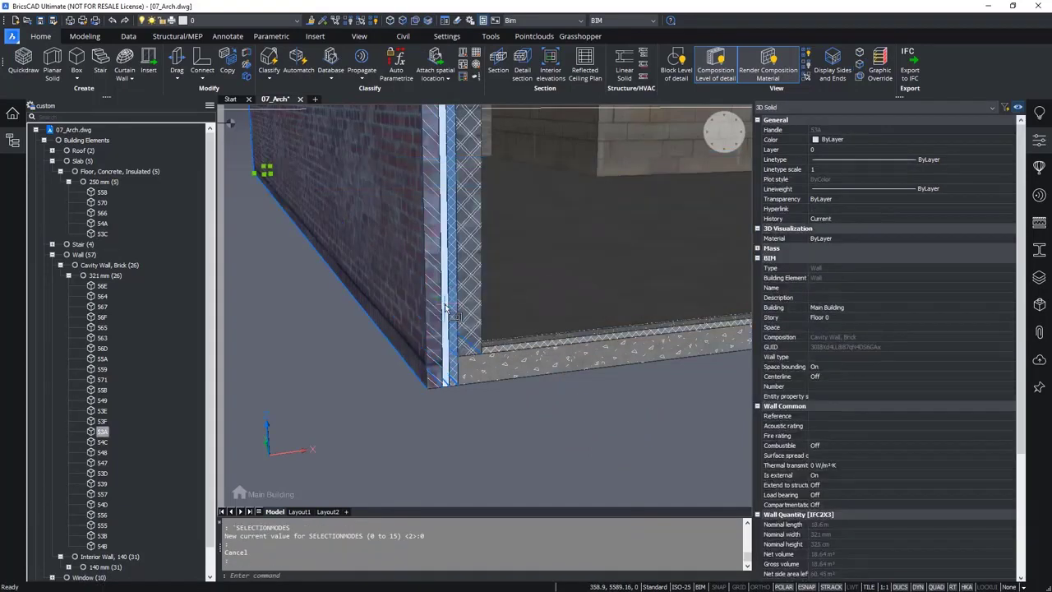
click(706, 233)
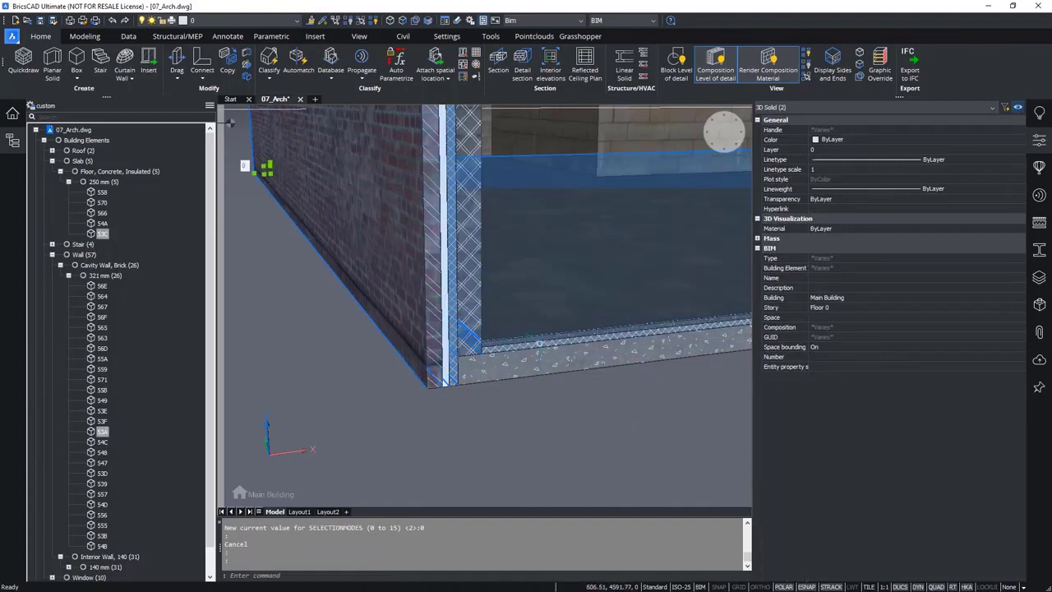
key(Escape)
click(452, 258)
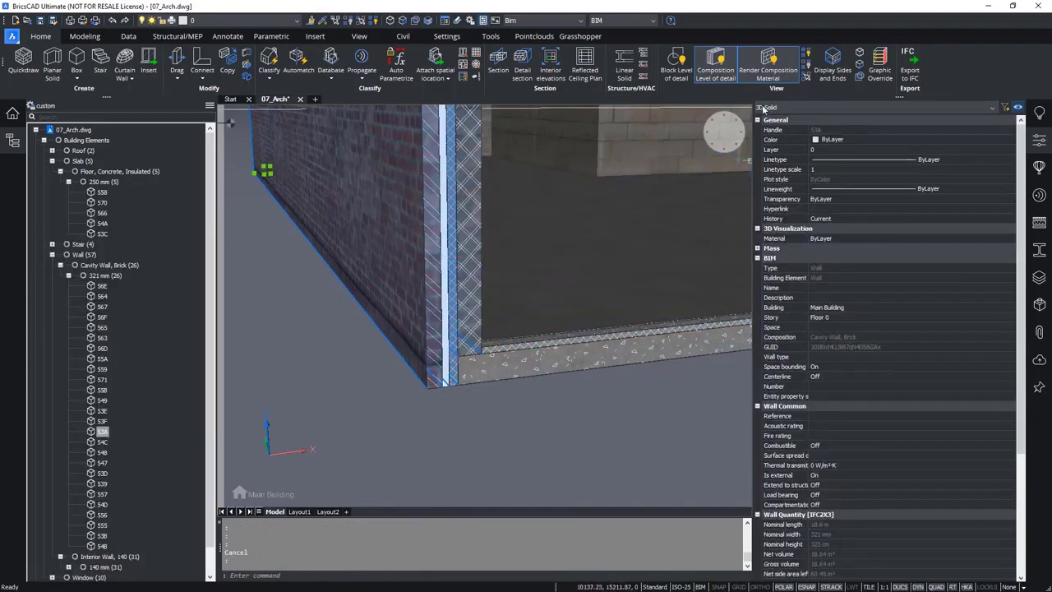
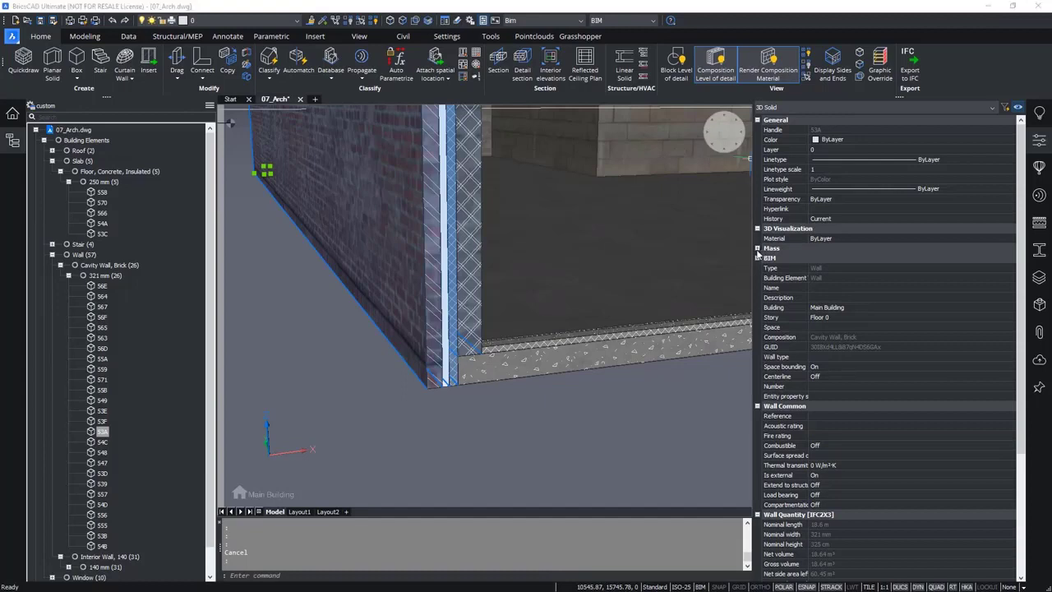
click(757, 249)
click(696, 347)
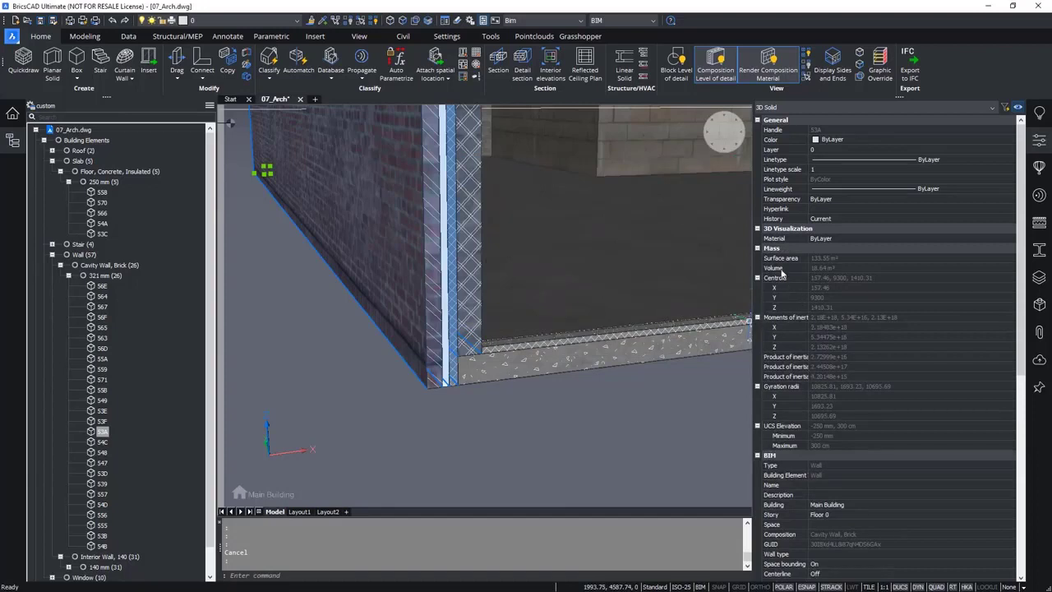
click(758, 248)
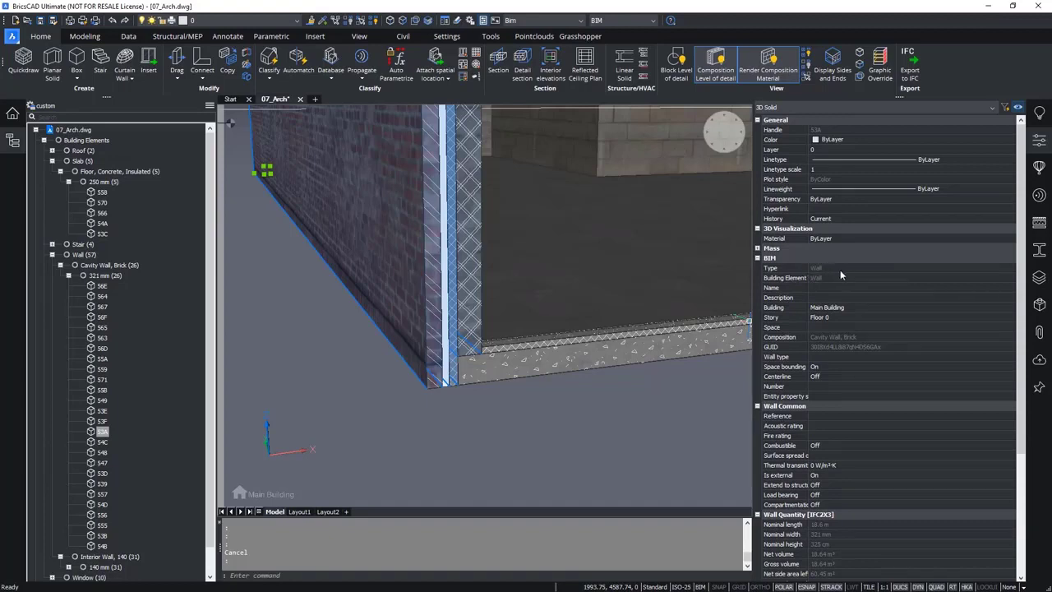
- Review the cavity wall's IFC quantities and per-ply quantities, and deselect the wall
scroll(833, 269, down, 3)
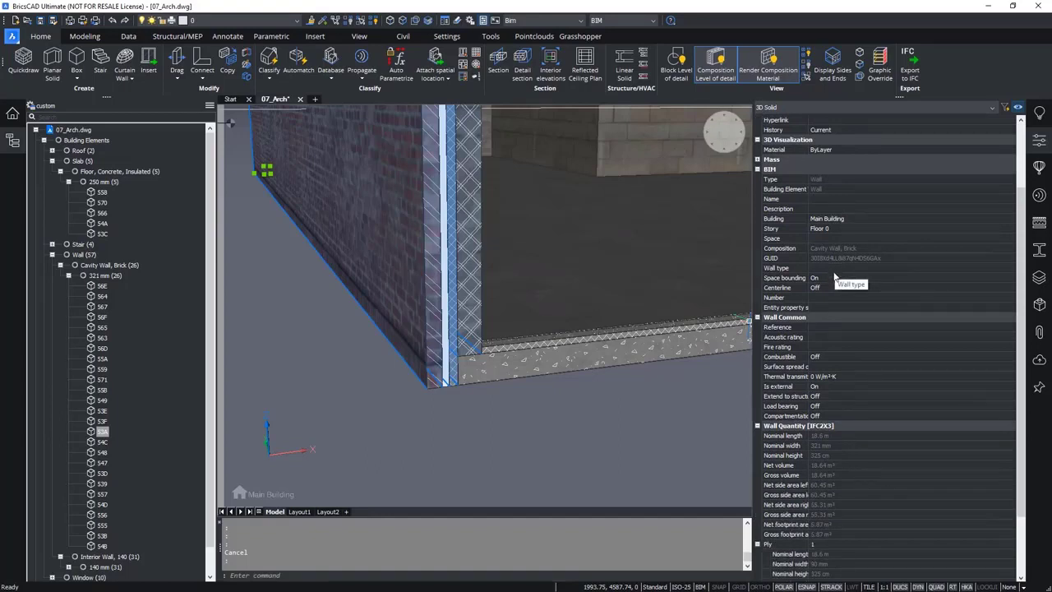
scroll(835, 278, down, 3)
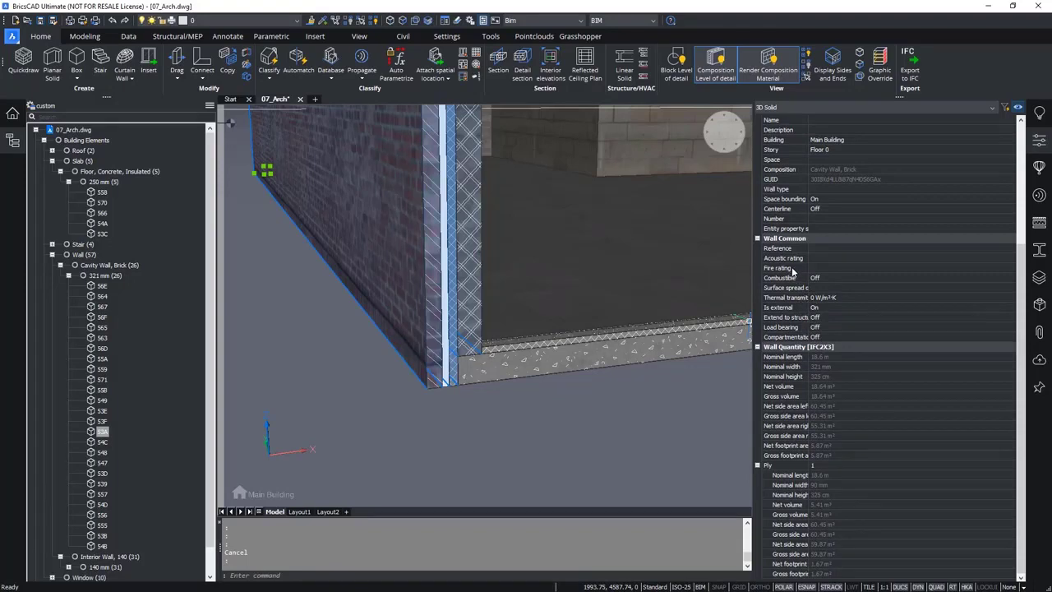
mouse_move(796, 263)
mouse_move(807, 368)
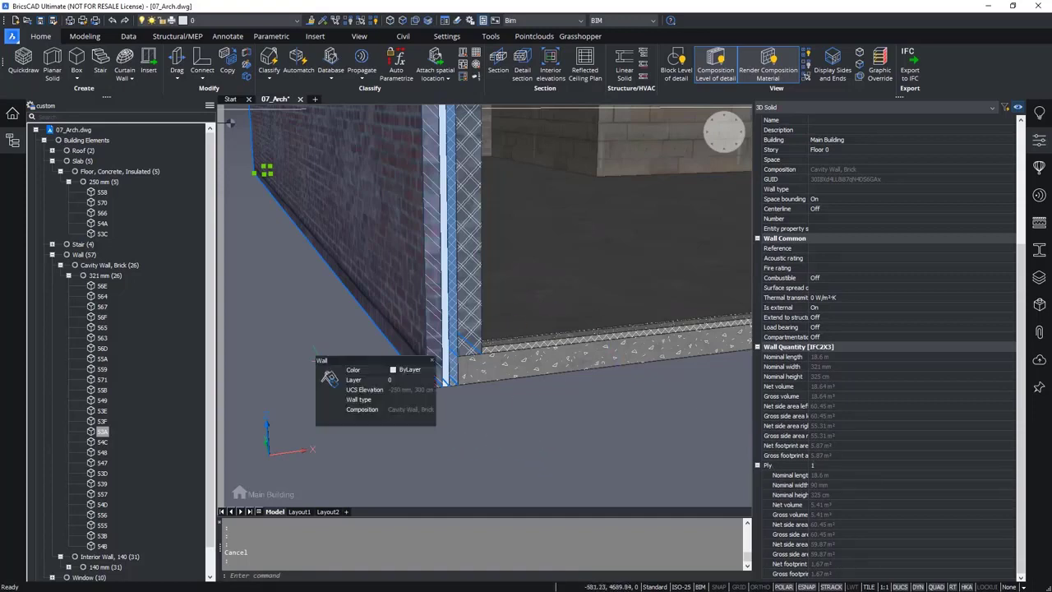
key(Escape)
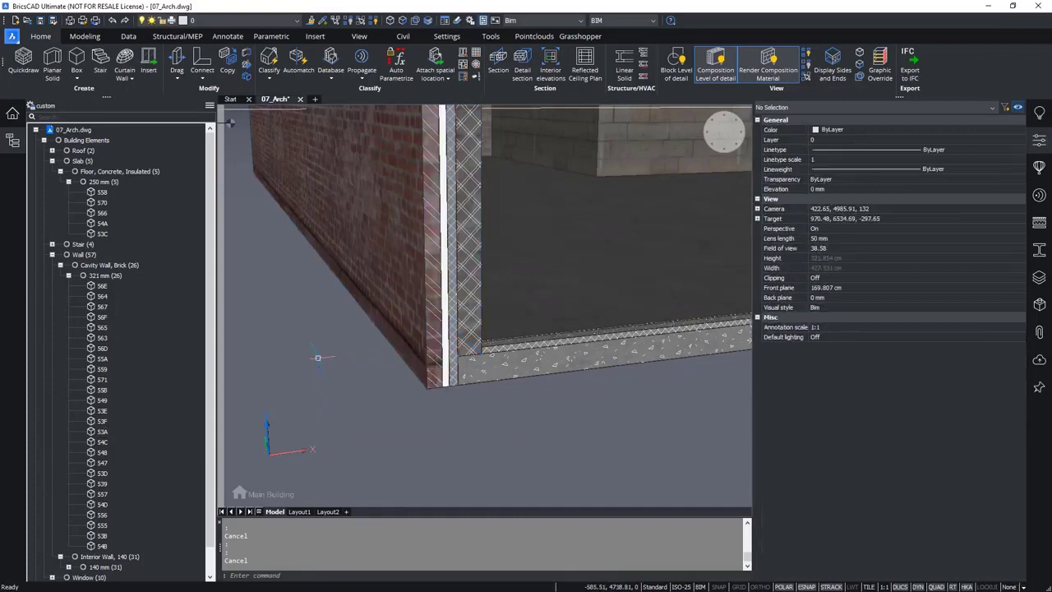
- Open the BIM Properties editor and add a property set named Custom Properties to the User namespace
right_click(317, 357)
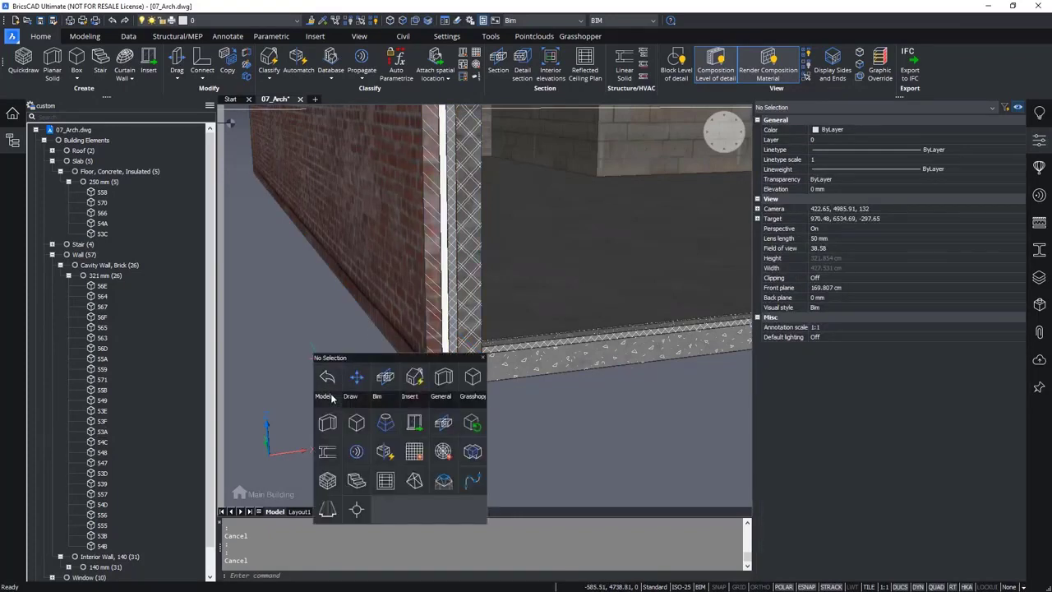
mouse_move(380, 402)
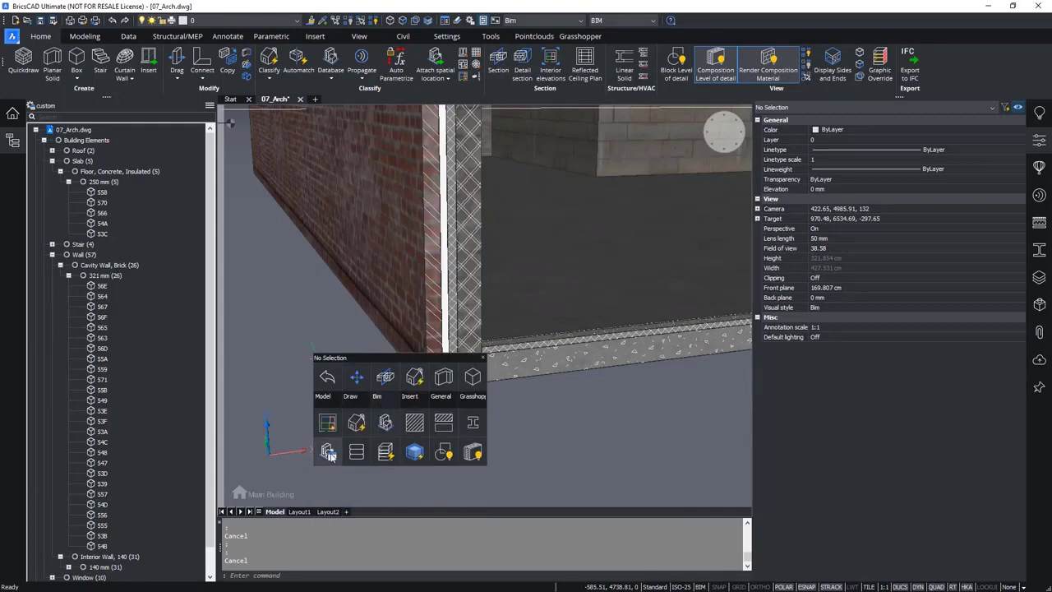
click(329, 454)
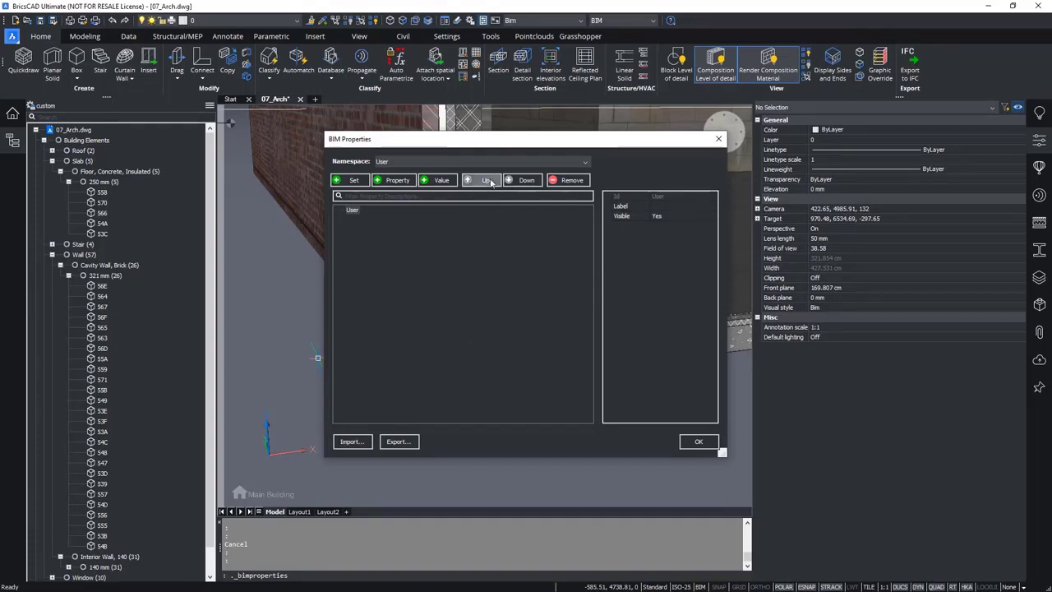
click(470, 161)
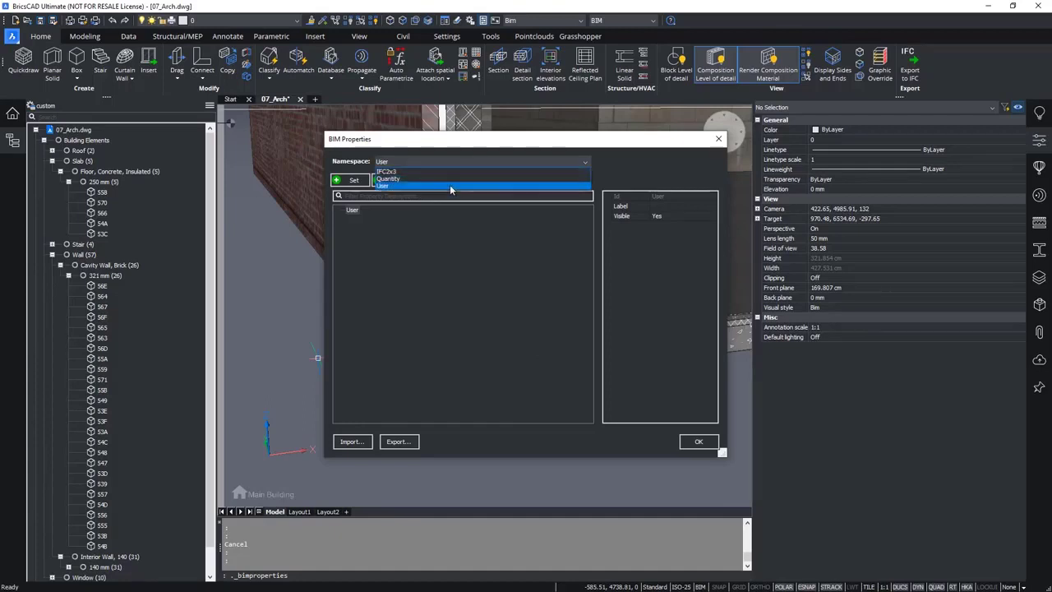
click(396, 186)
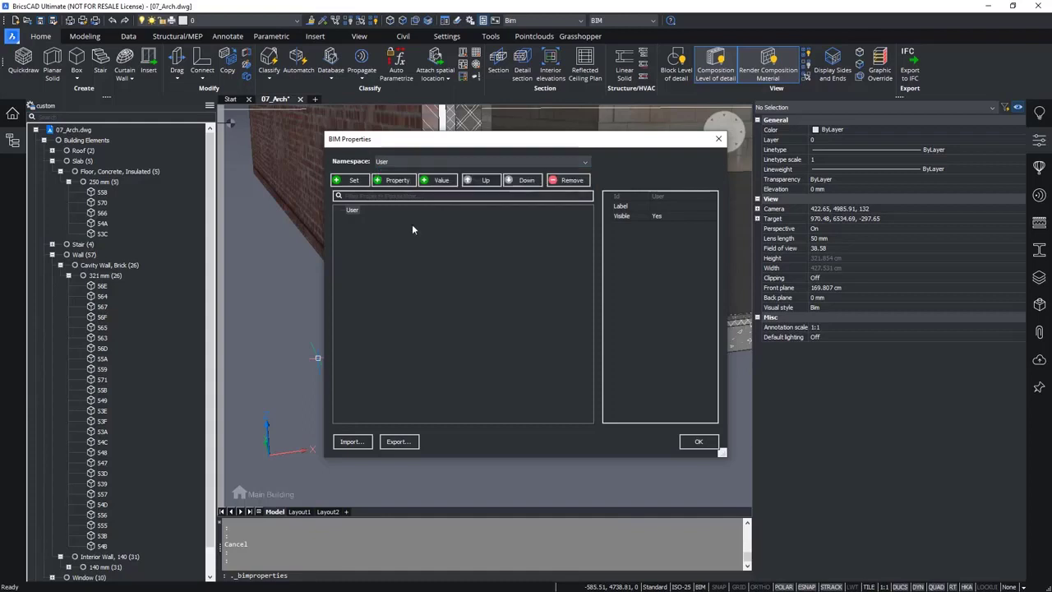
click(353, 181)
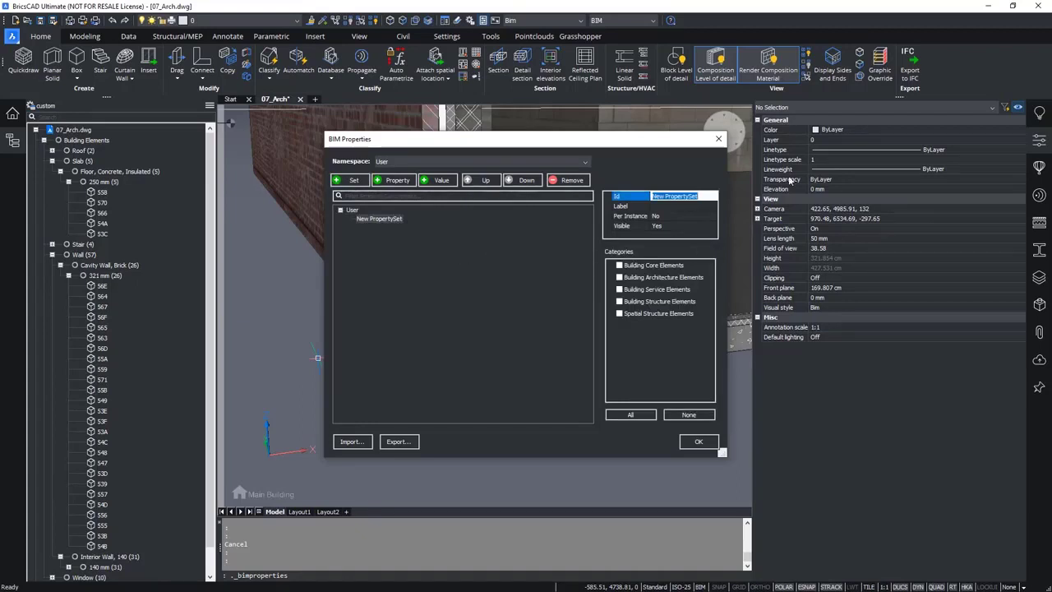
text(Custom Properties)
key(Return)
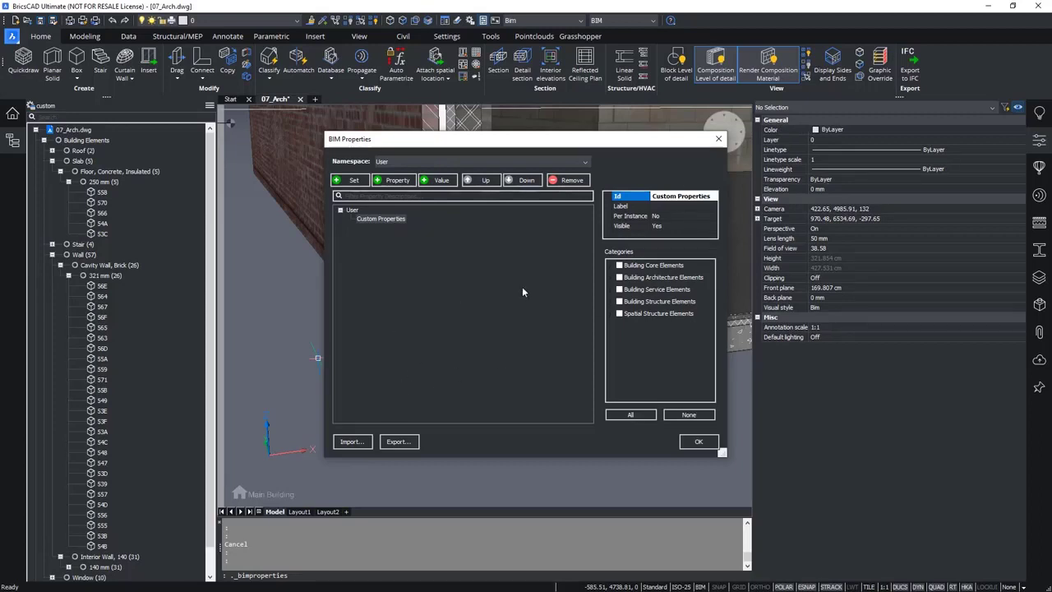
- Apply the Custom Properties set to all building element categories
click(611, 265)
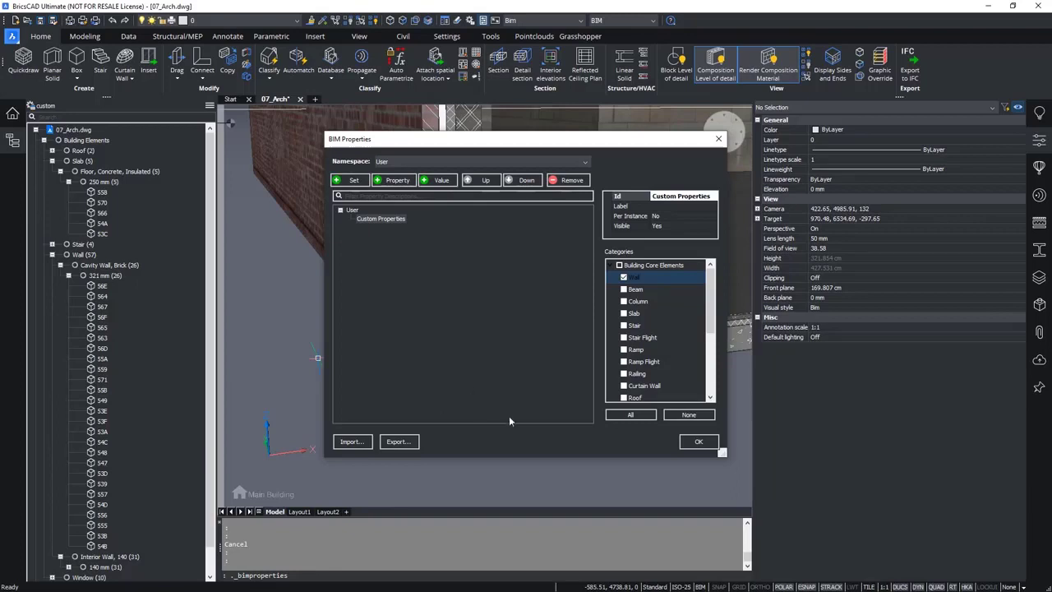
click(629, 416)
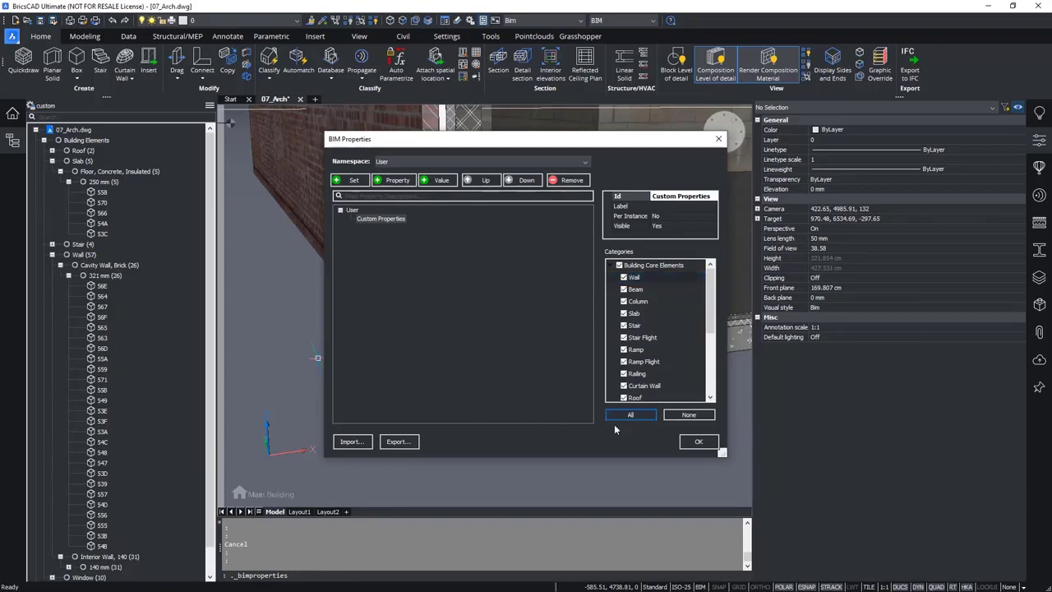
click(635, 229)
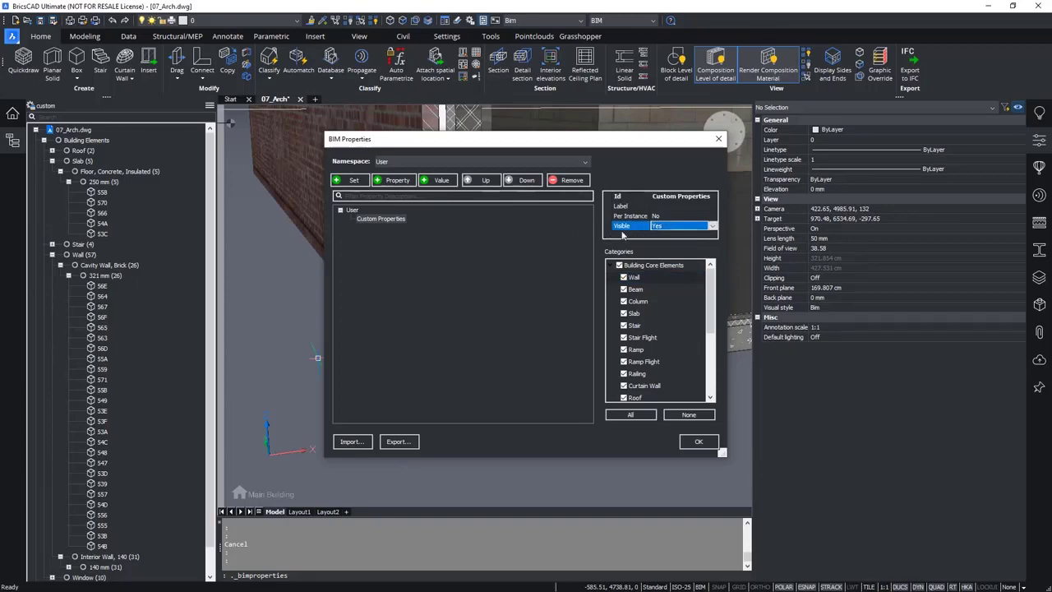
- Add a property named Cost to the Custom Properties set
click(382, 219)
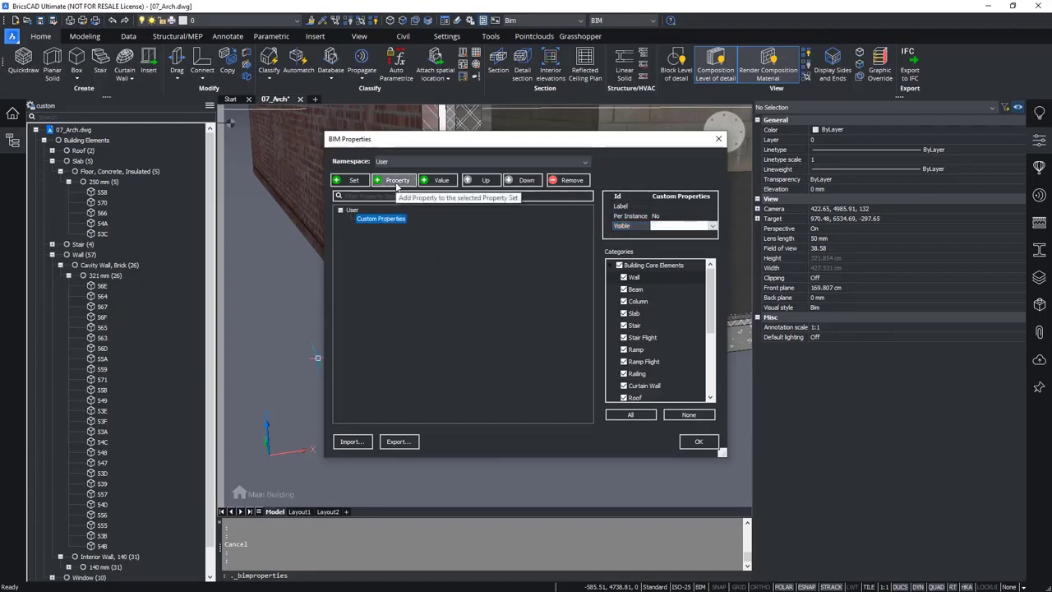
click(396, 180)
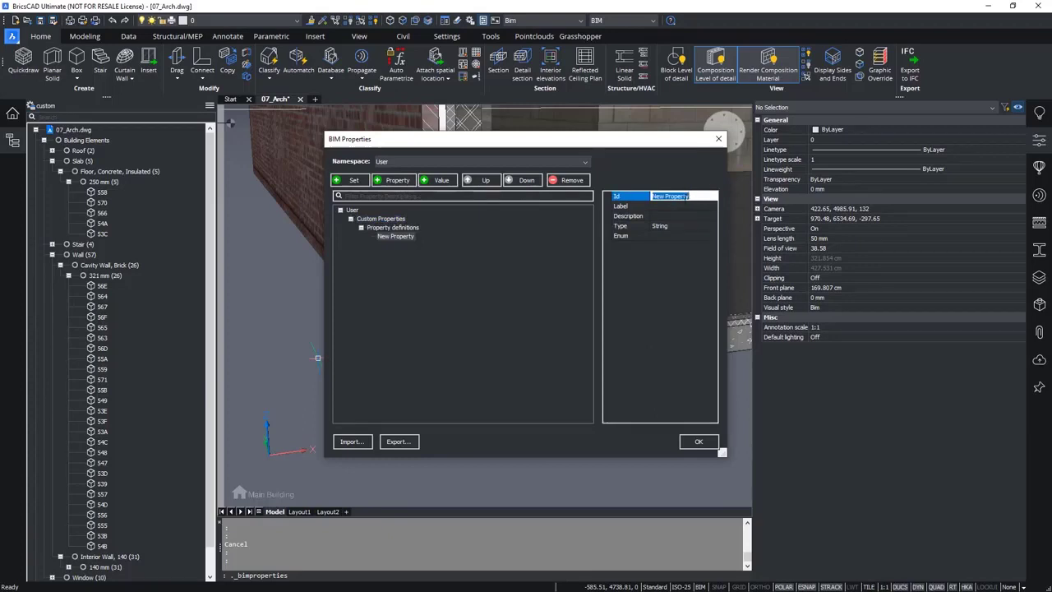
text(Cost)
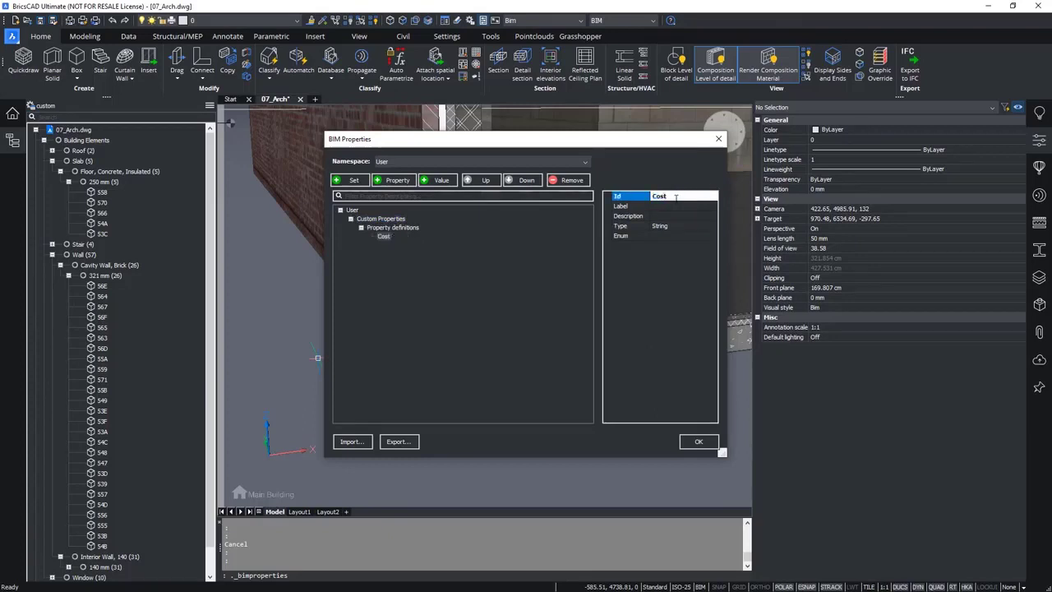
click(388, 239)
- Try the Boolean, Integer, Real and String data types for the Cost property
click(678, 227)
click(682, 227)
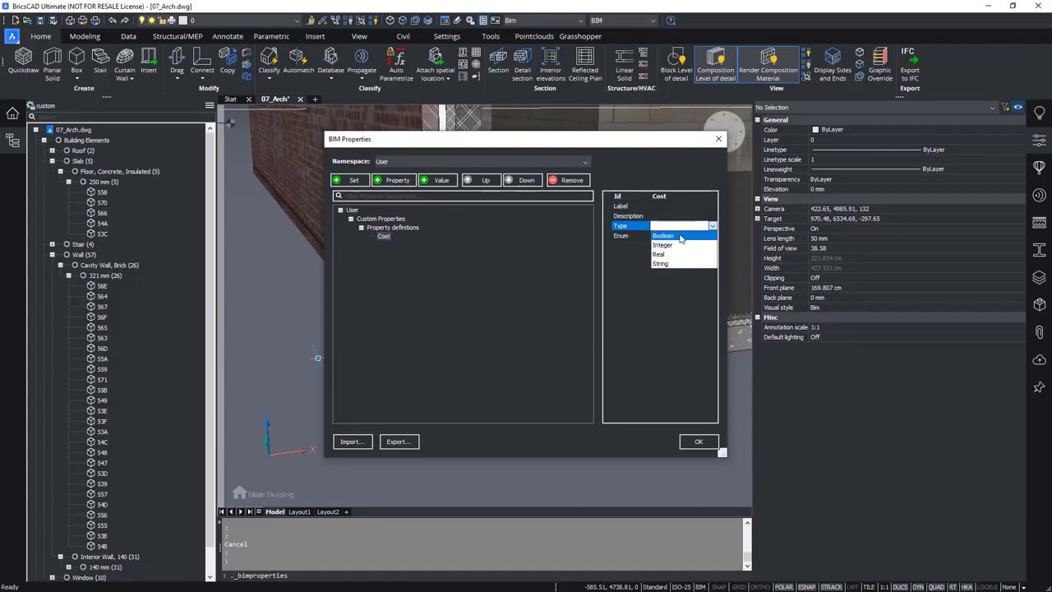
click(681, 238)
click(689, 227)
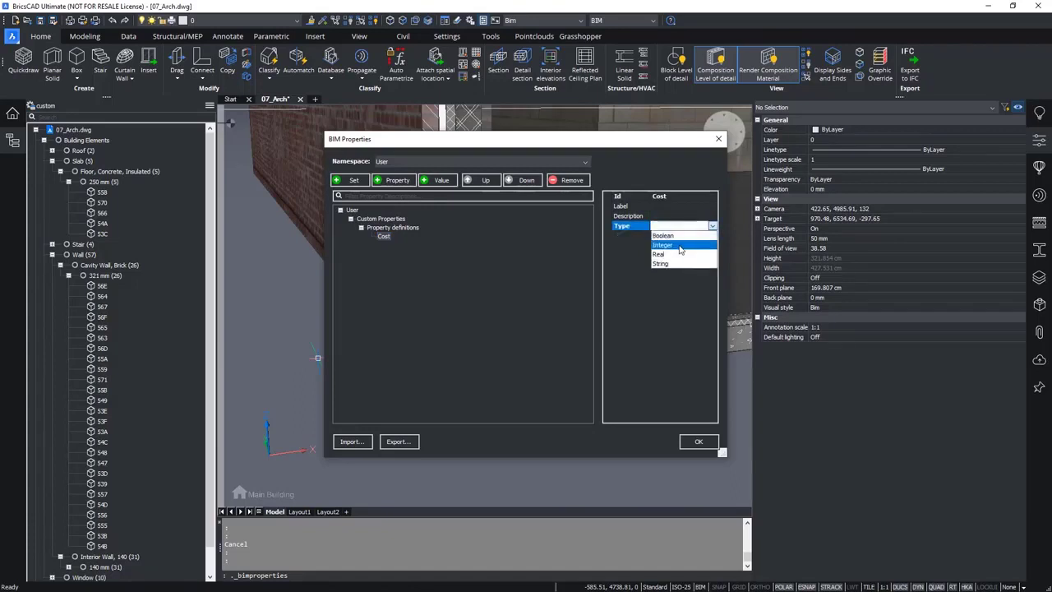
click(677, 245)
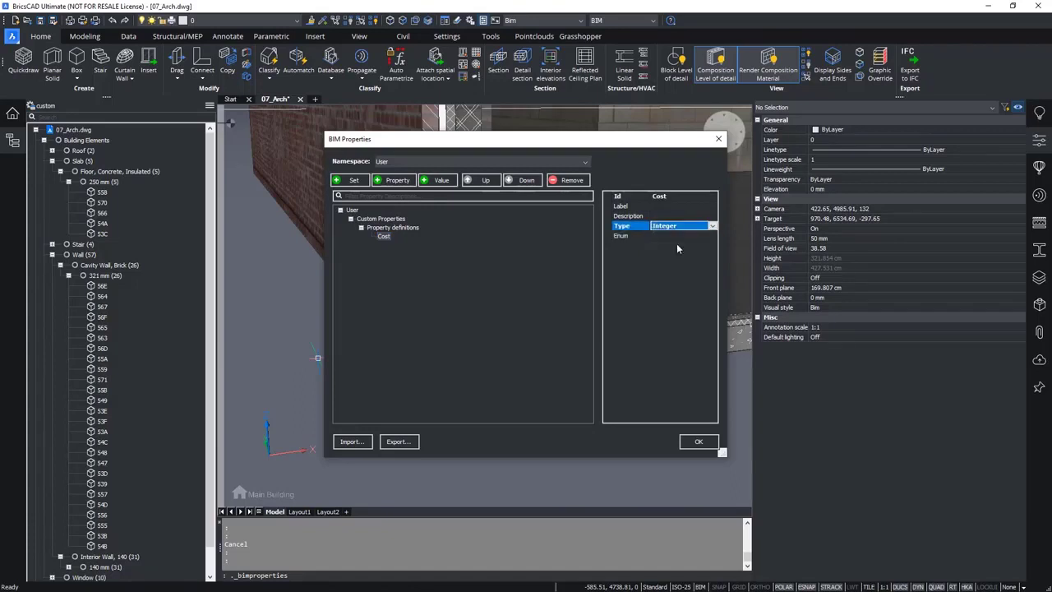
click(681, 226)
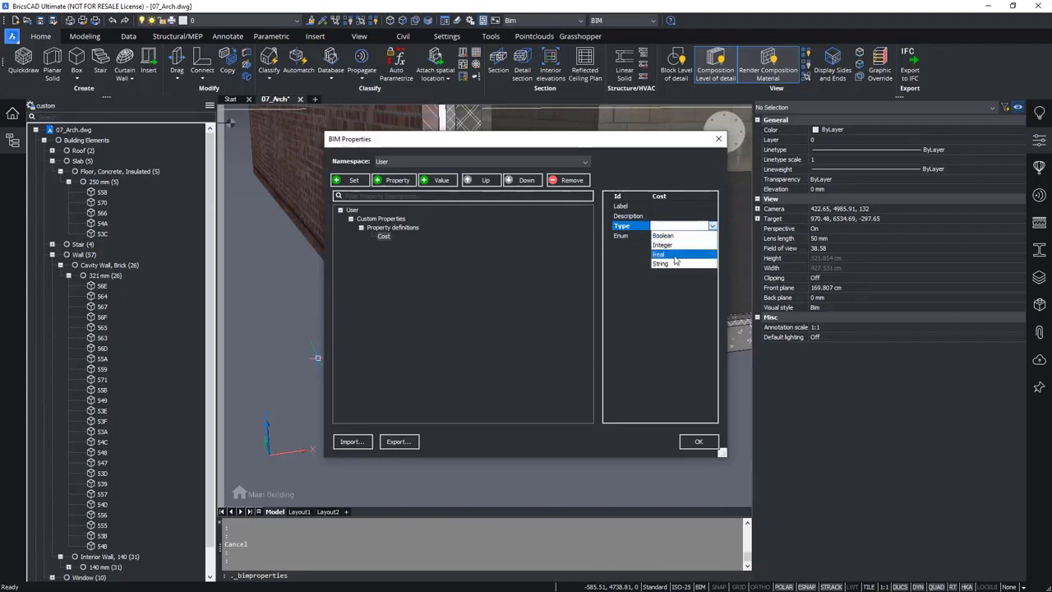
click(674, 255)
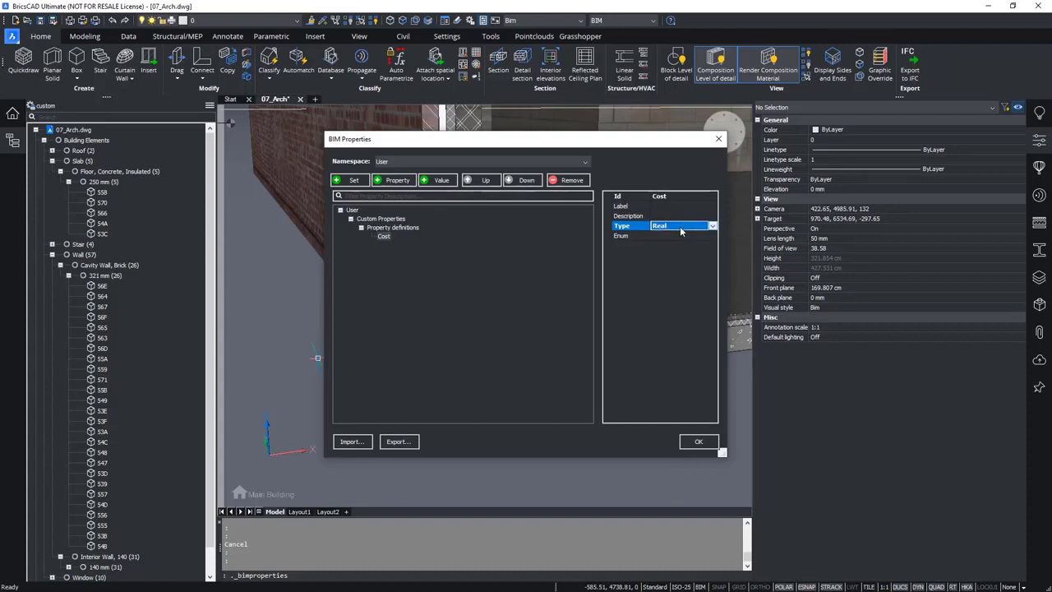
click(681, 230)
click(666, 264)
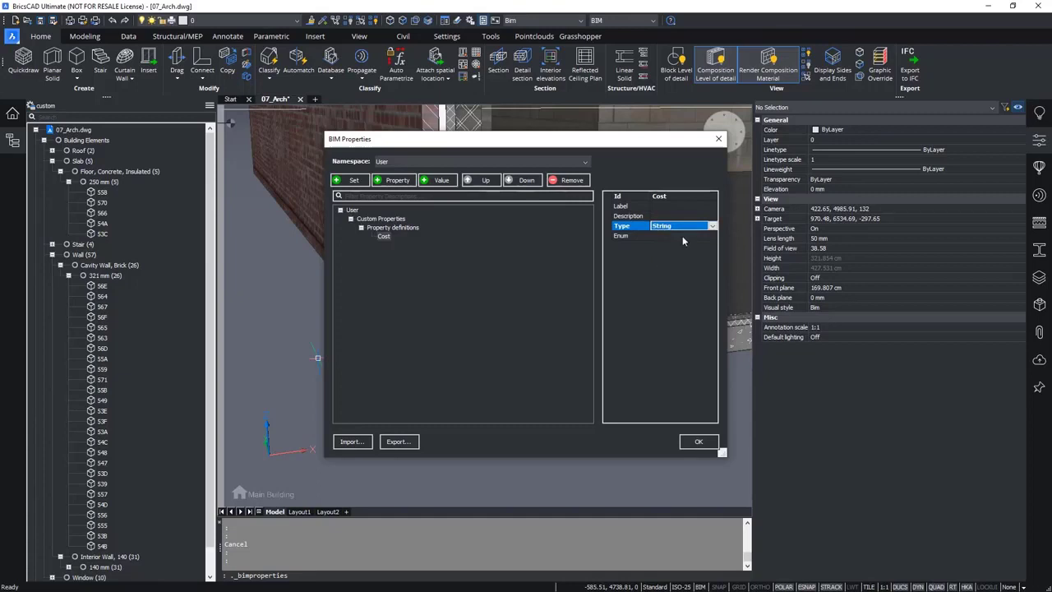
- Set the data type of the Cost property to Real
click(680, 239)
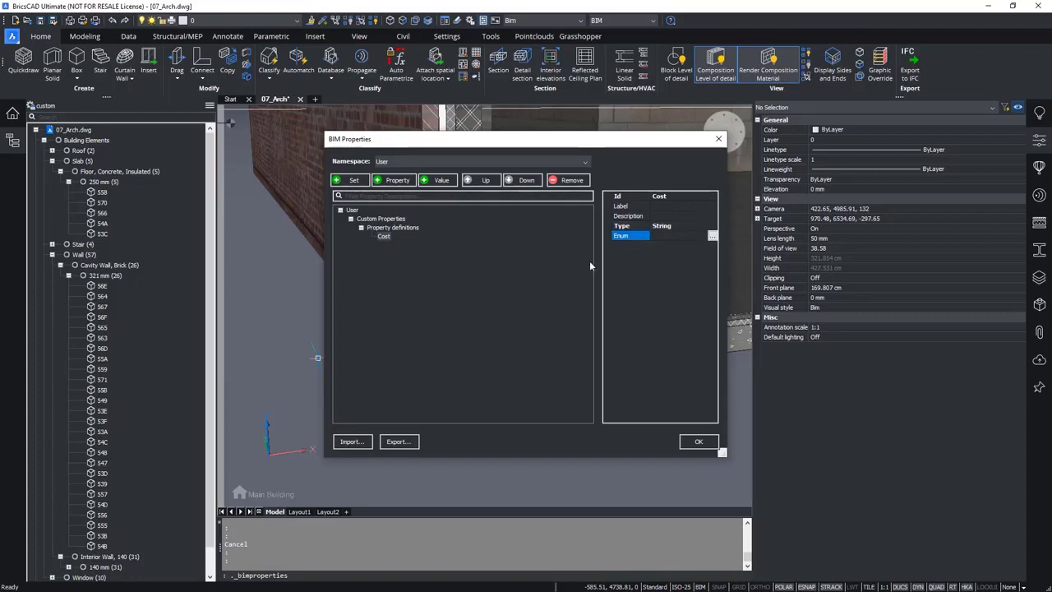
click(676, 228)
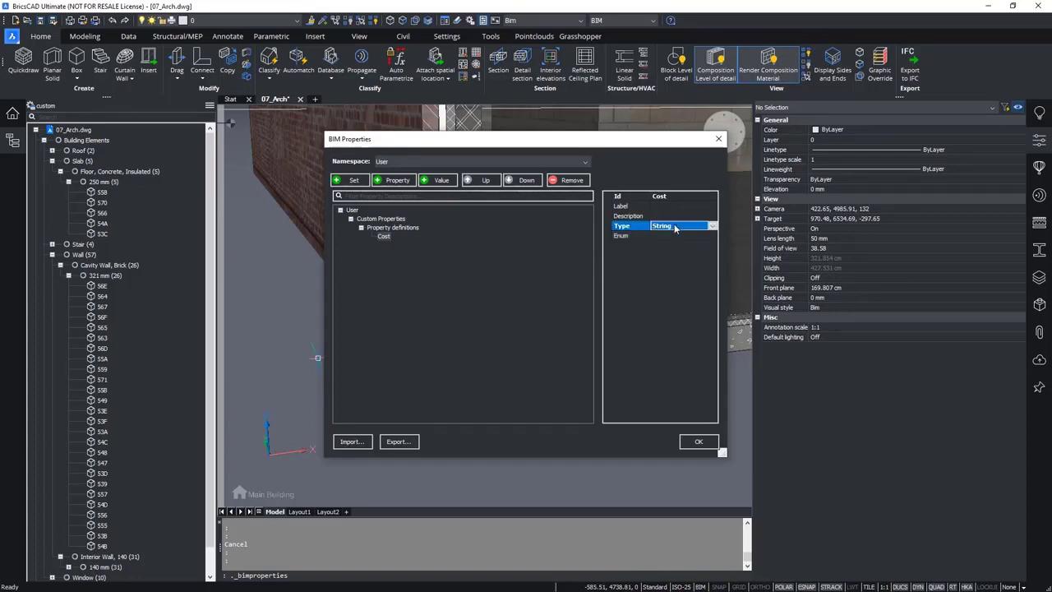
click(675, 229)
click(672, 250)
click(552, 288)
click(676, 227)
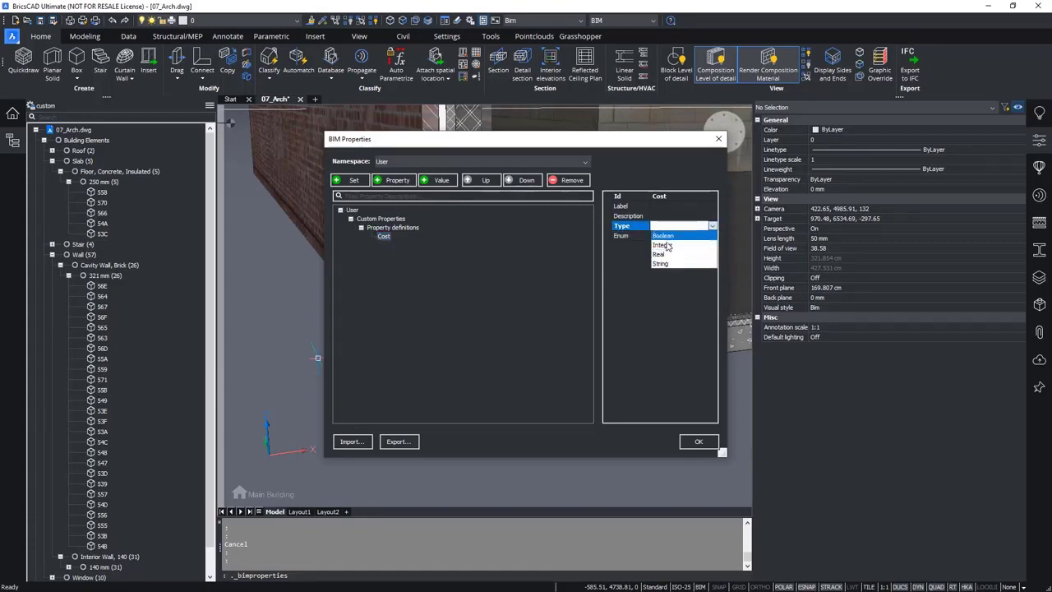
click(673, 250)
click(665, 206)
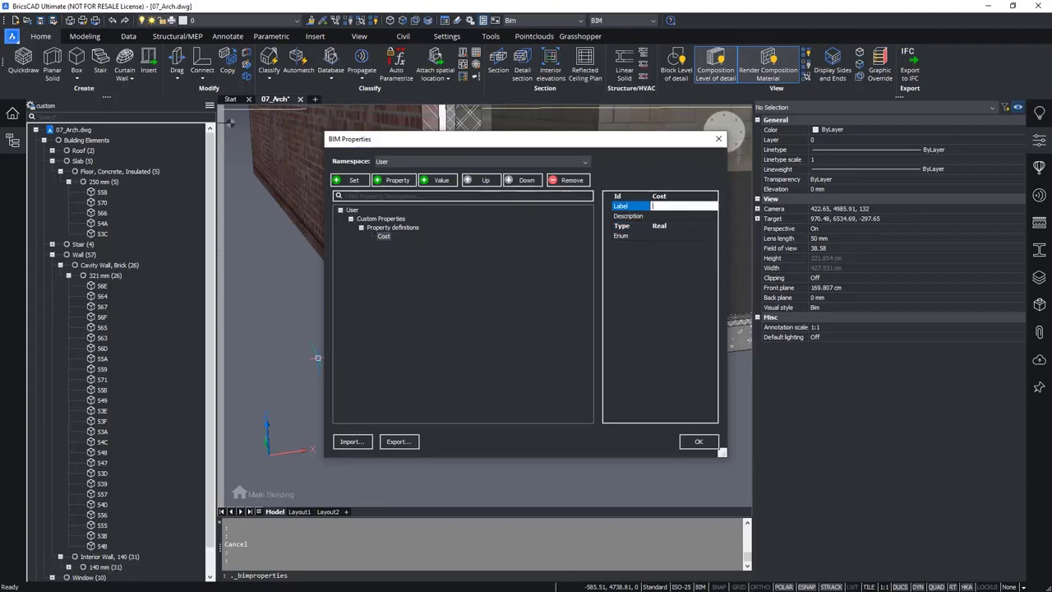
- Add a String property named Manufacturer to the Custom Properties set and confirm the BIM Properties editor
click(395, 228)
click(393, 180)
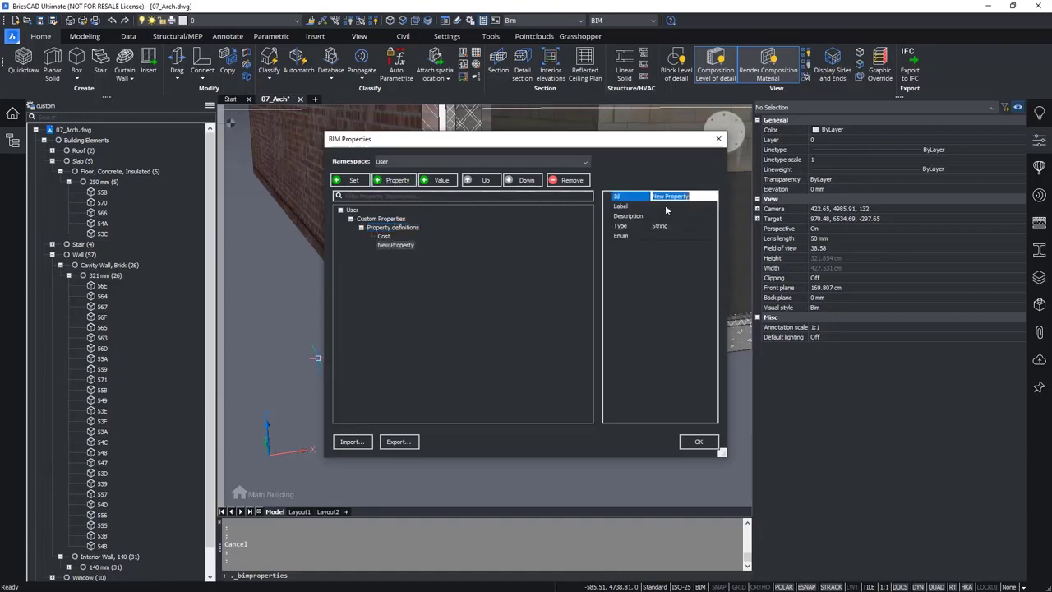
text(Manufacturer)
key(Return)
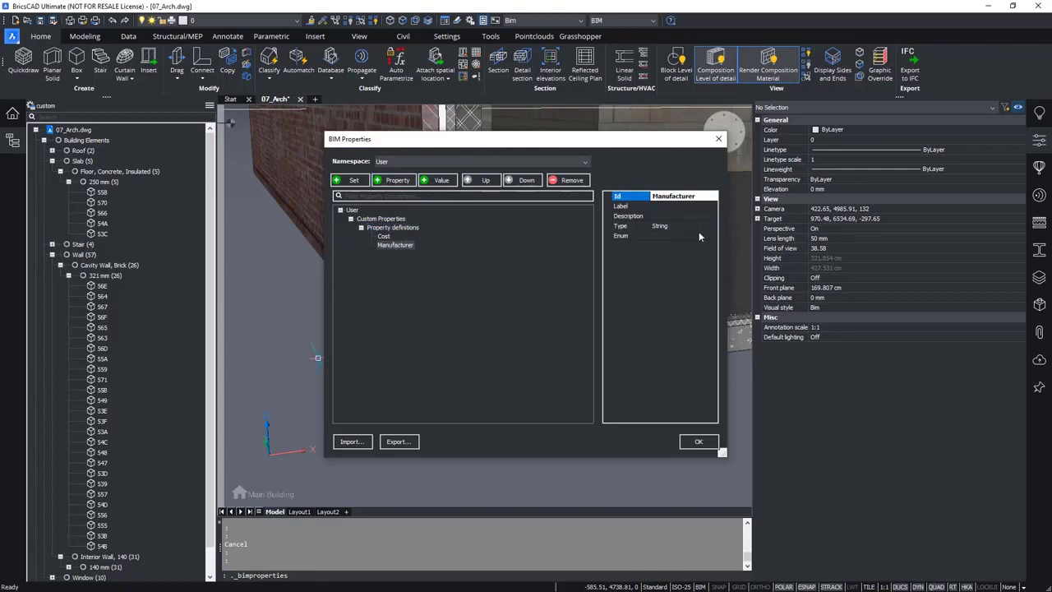
click(698, 441)
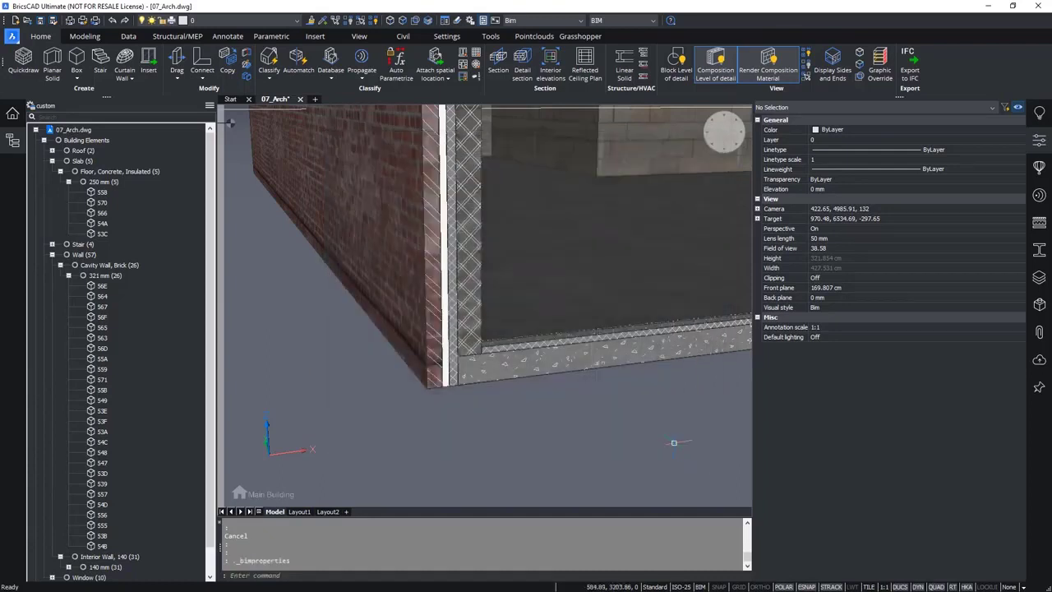
- For the brick cavity wall at the cut corner, set Cost to 2000.5 and Manufacturer to Bricsys
click(441, 304)
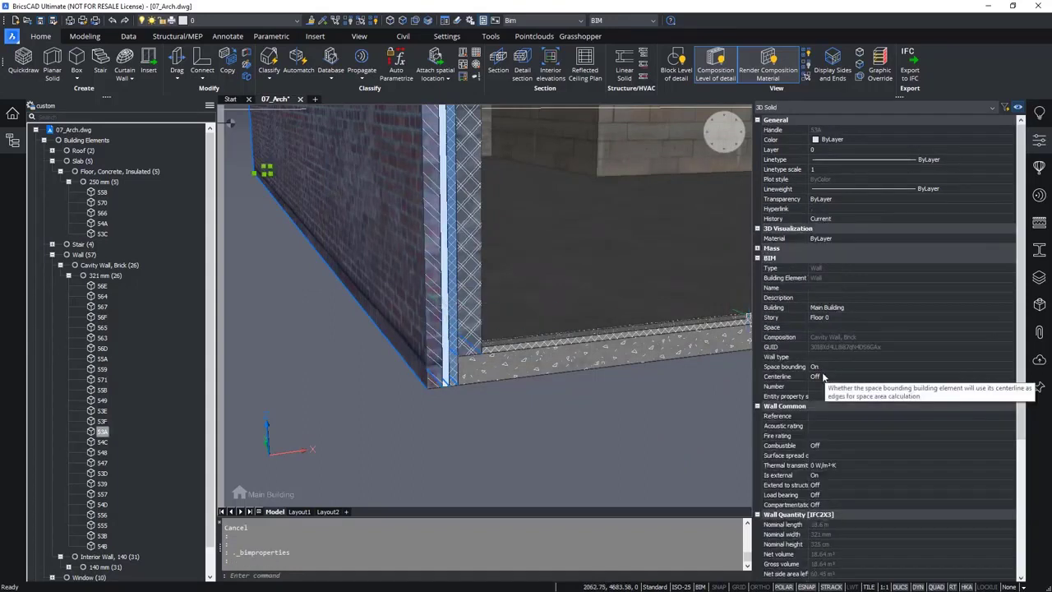
scroll(883, 427, down, 6)
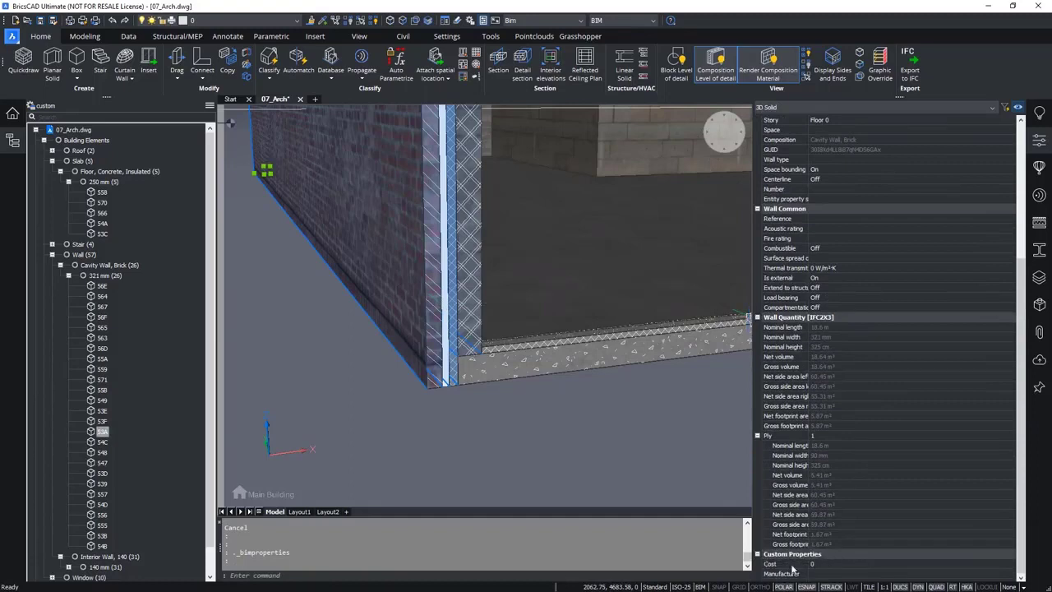
click(830, 564)
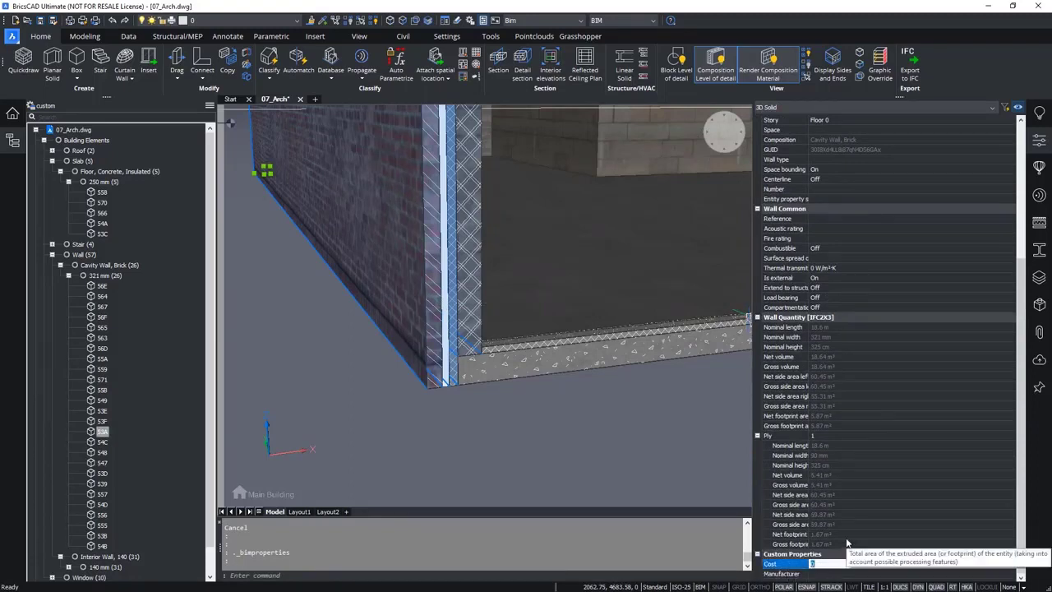
text(2000.5)
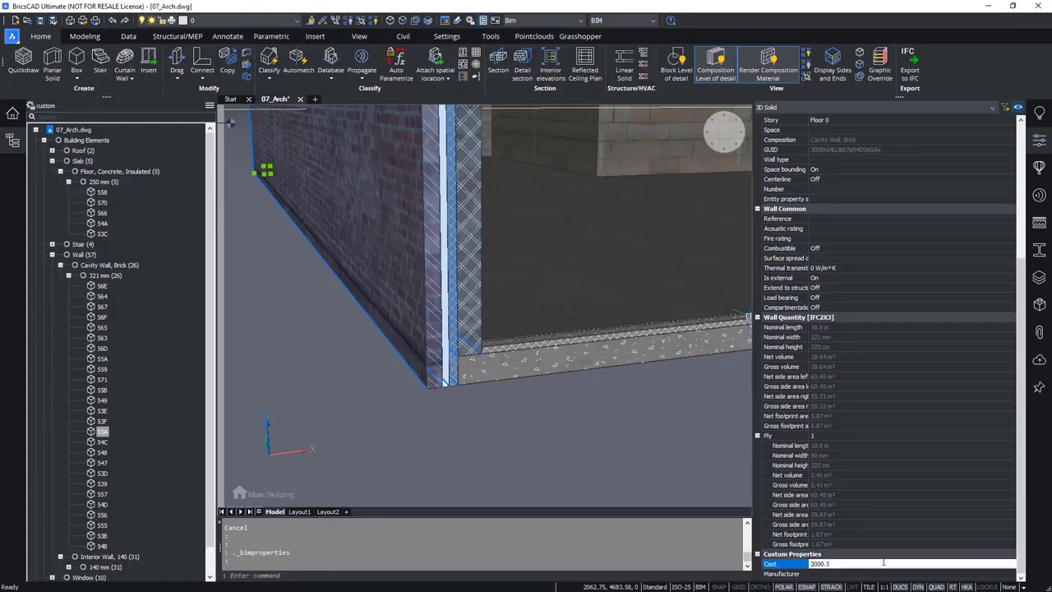
click(828, 574)
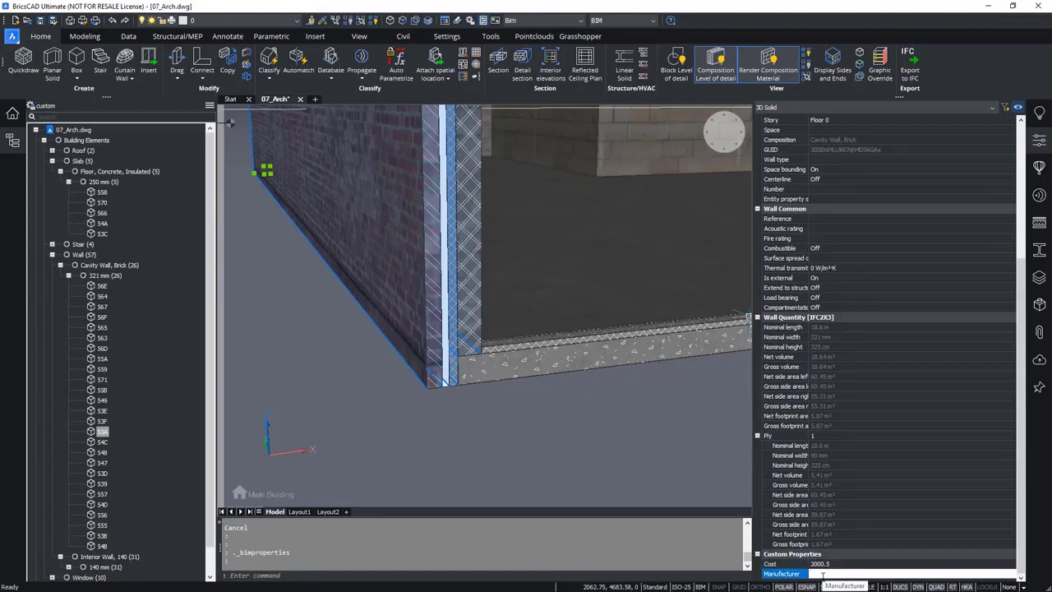
text(Bricsys)
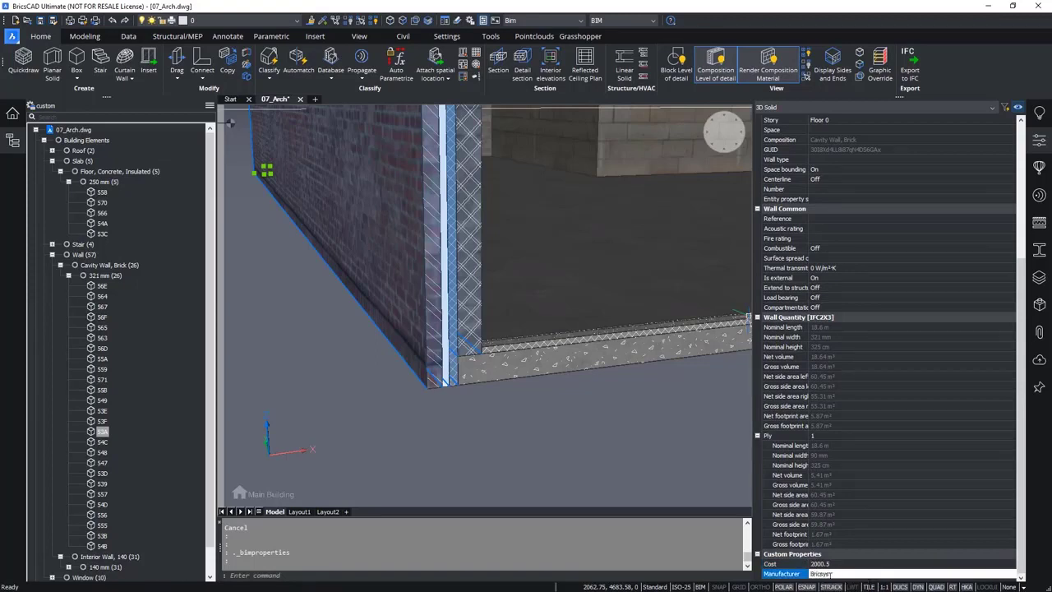
key(Return)
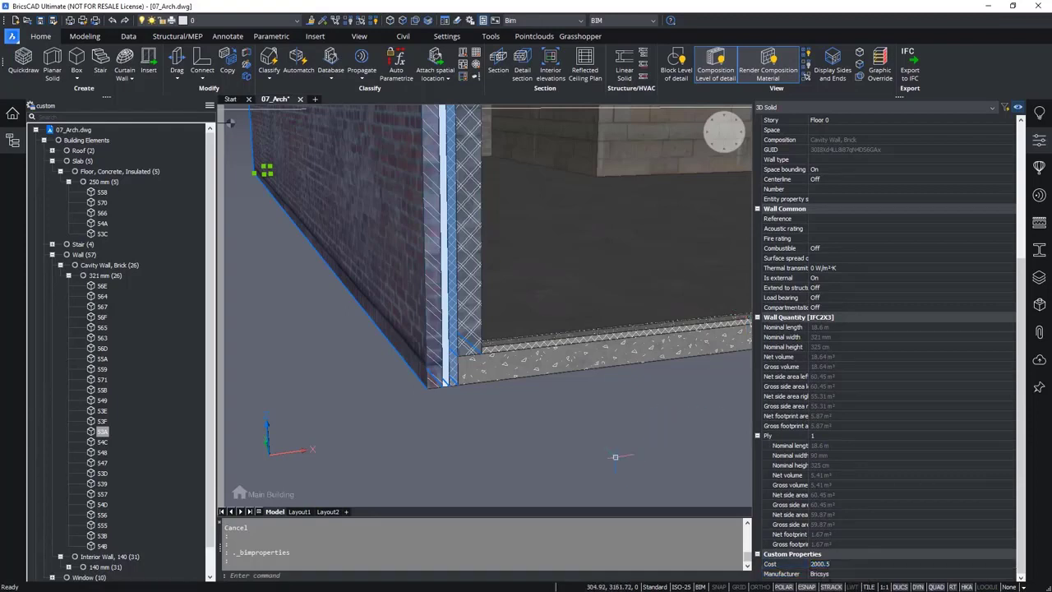
key(Escape)
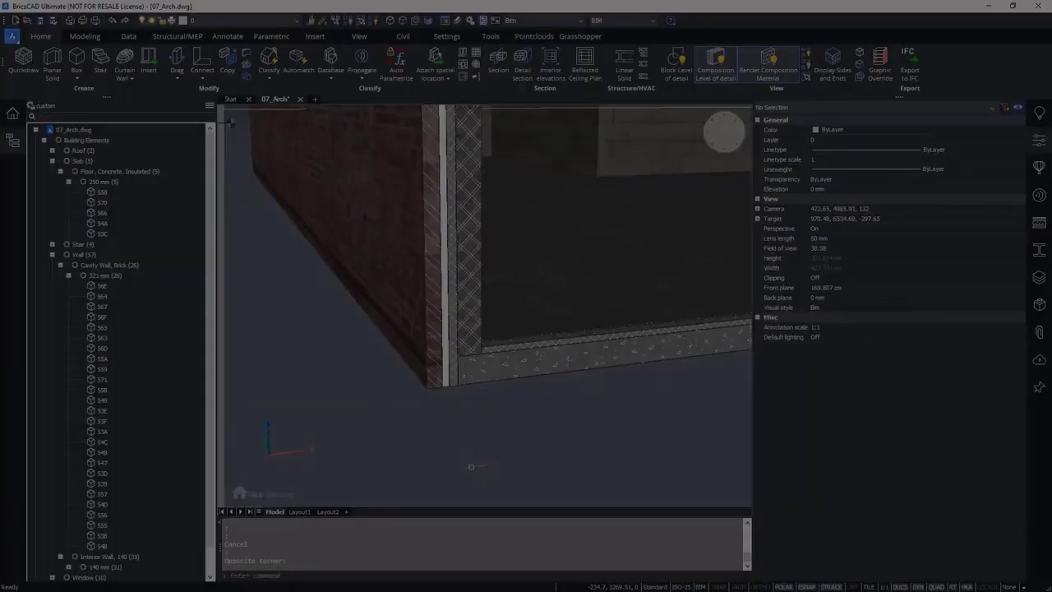
click(471, 467)
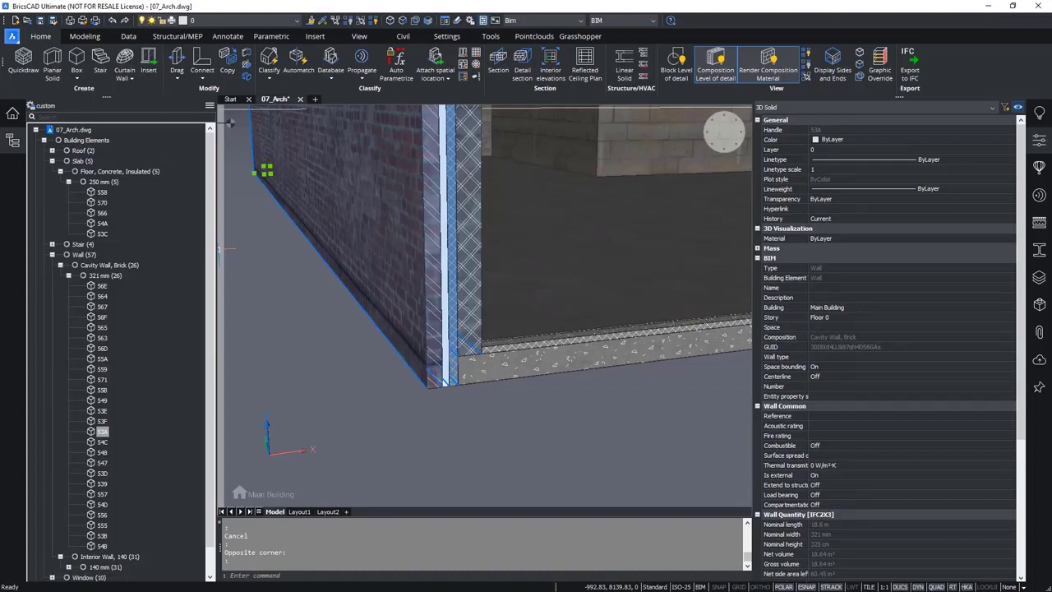
key(Escape)
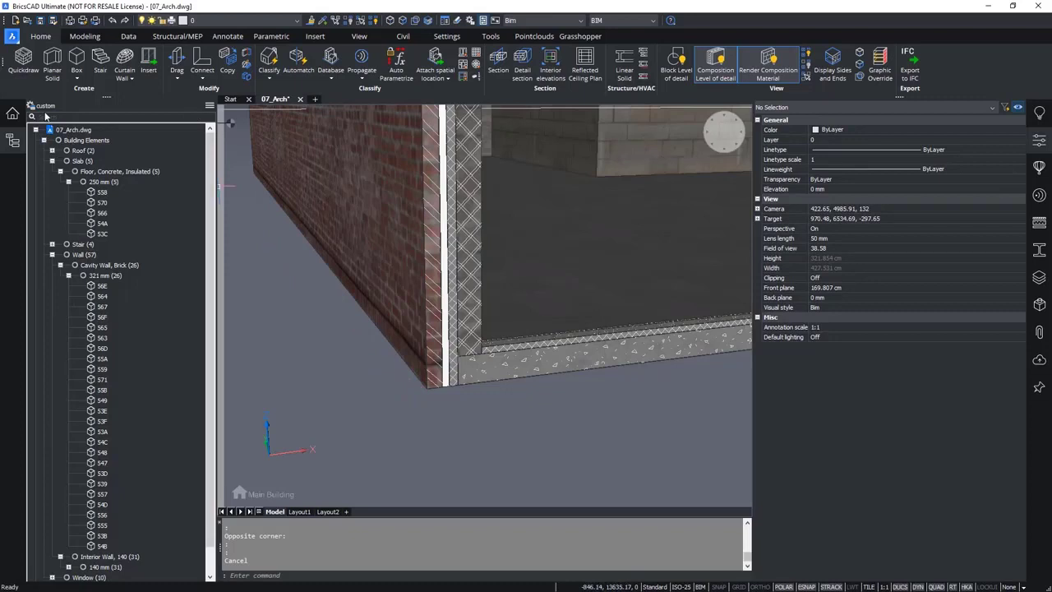
- Collapse the Slab and Wall groups in the model structure and isolate all windows in the model
click(52, 161)
click(53, 182)
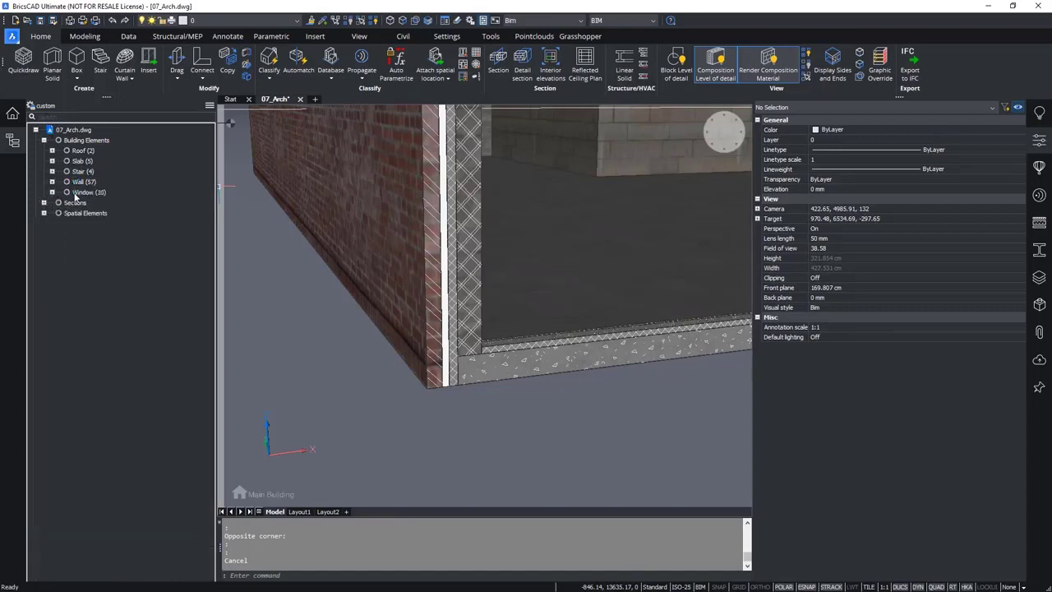
right_click(77, 192)
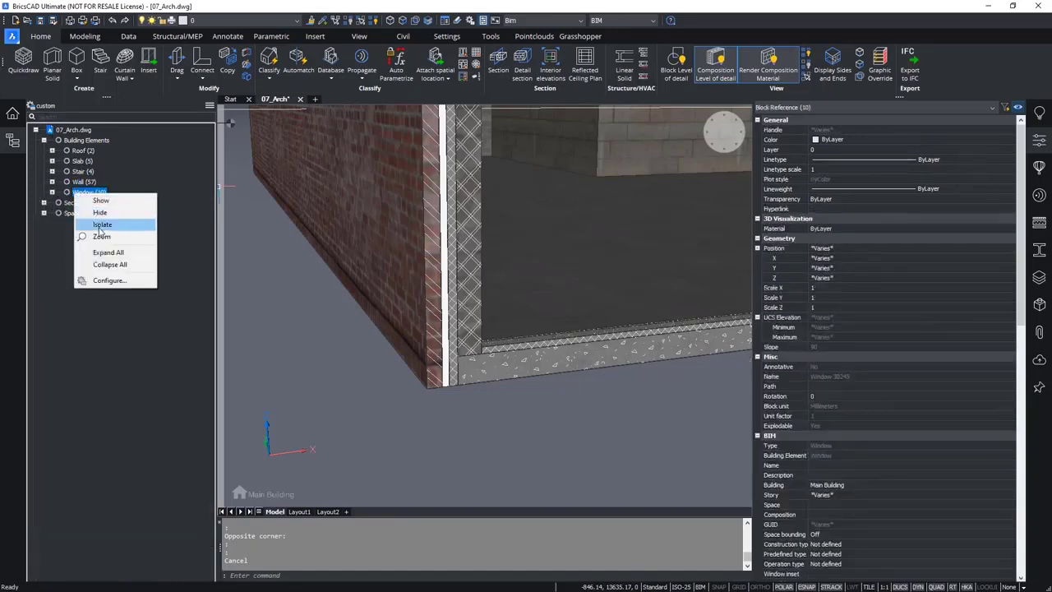
click(100, 225)
scroll(395, 296, down, 5)
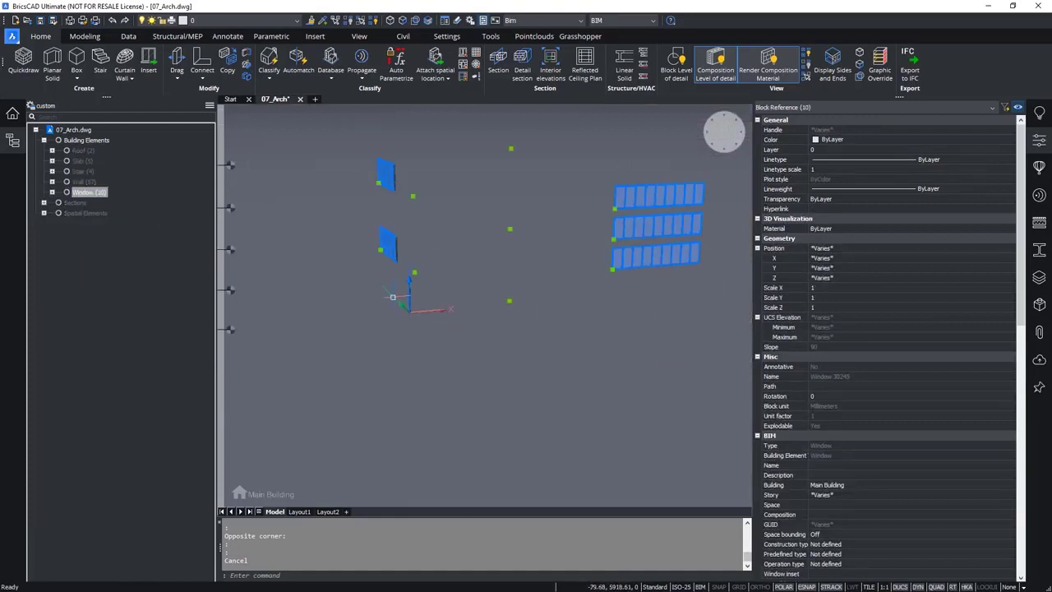
key(Escape)
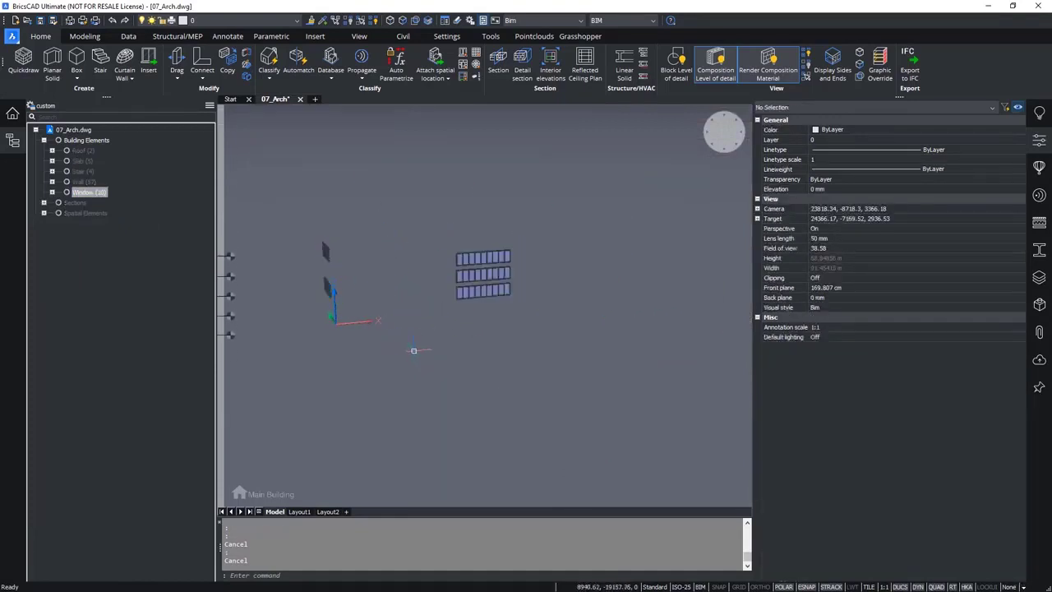
right_click(85, 192)
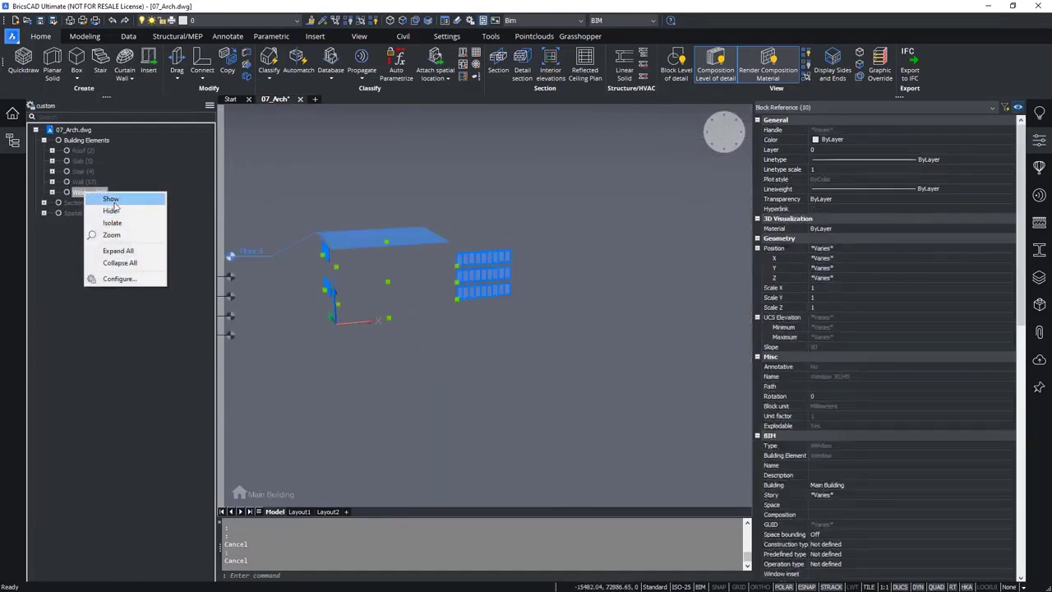
click(114, 206)
key(Escape)
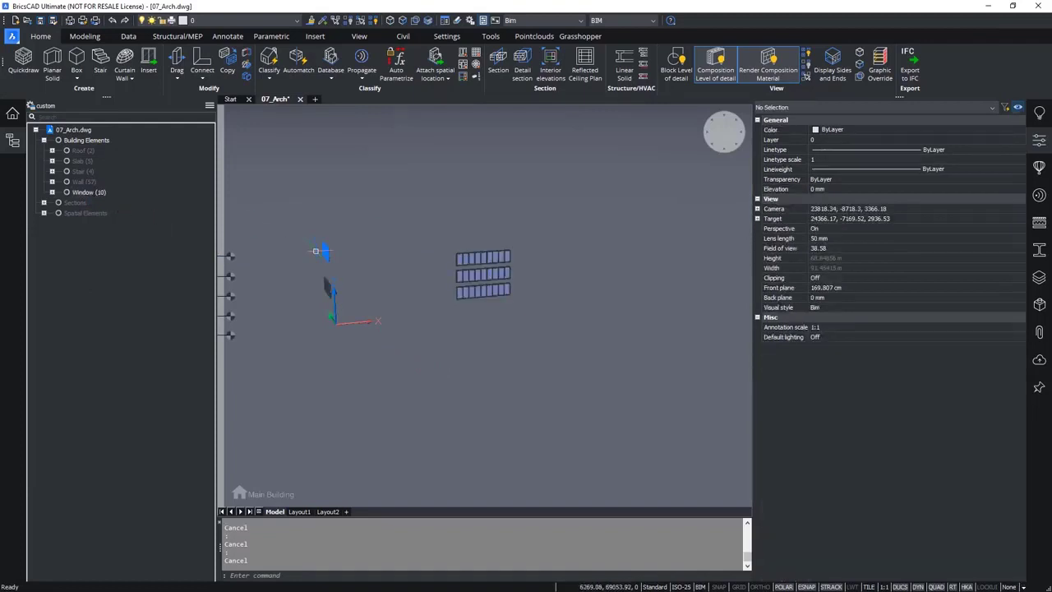
- Set the Clip display of all section entities to No
click(76, 203)
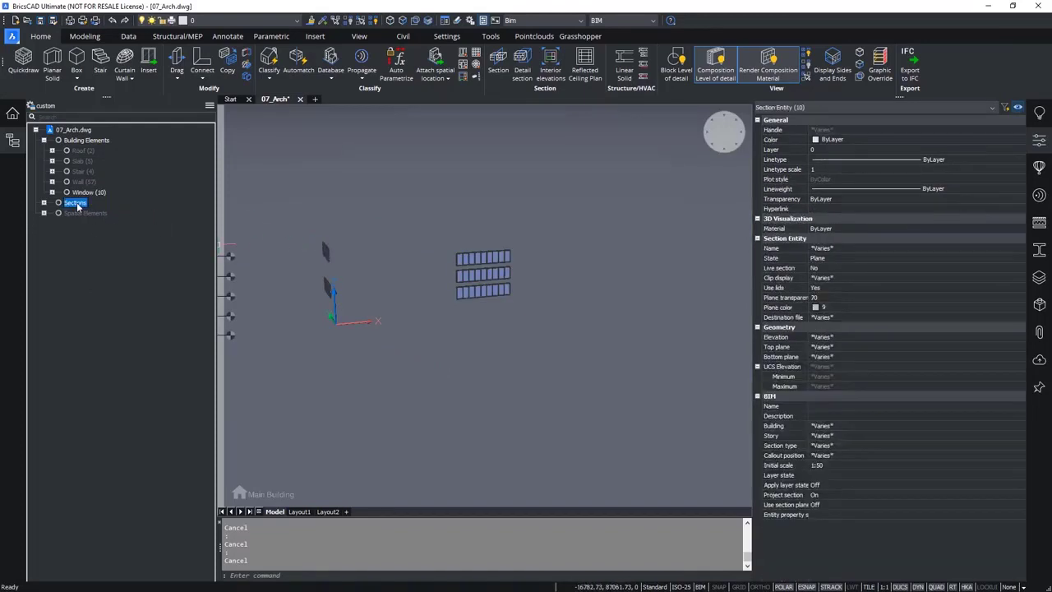
click(834, 277)
click(836, 286)
click(611, 369)
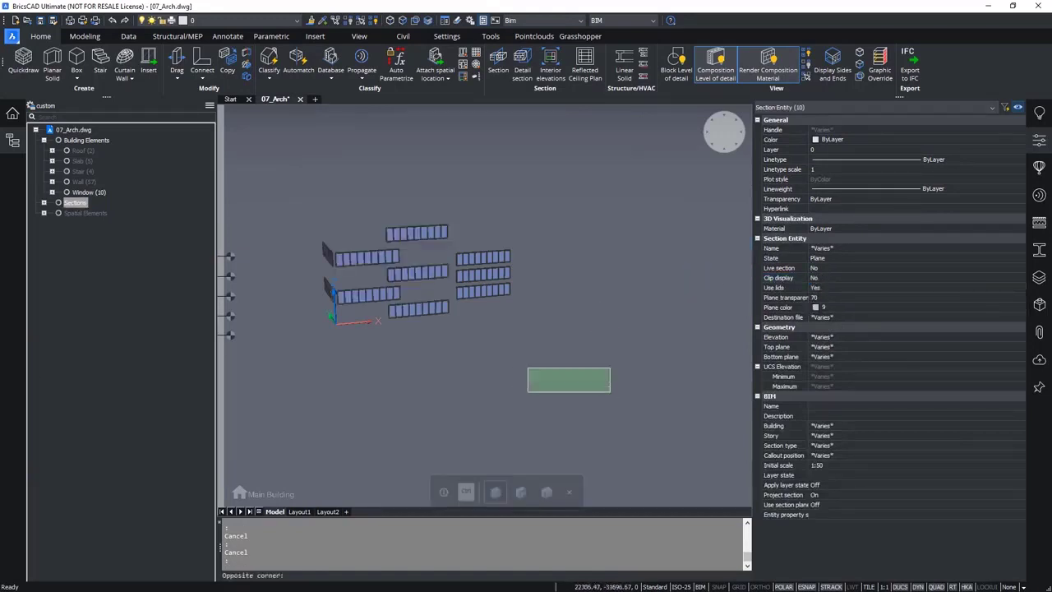
key(Escape)
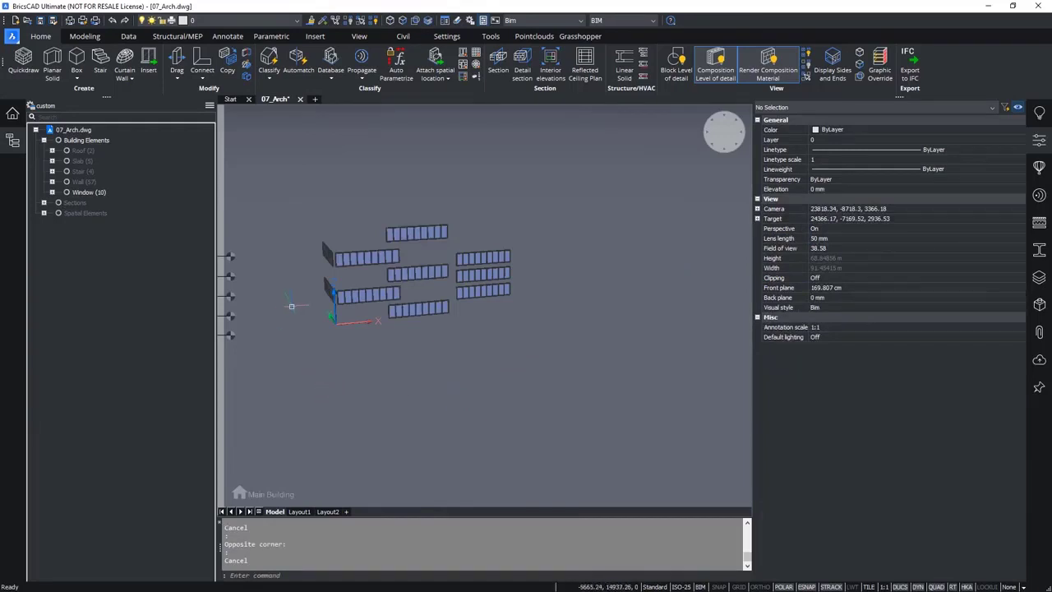
- Set the Number property of the Floor 1 window row on the front facade to 01-001
click(357, 298)
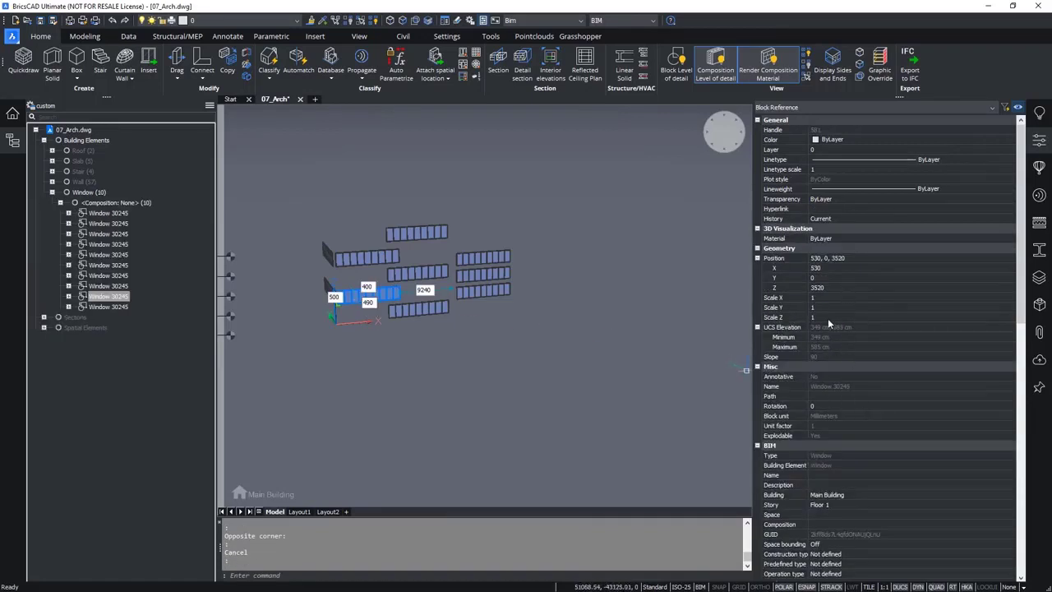
scroll(830, 340, down, 3)
scroll(830, 340, down, 2)
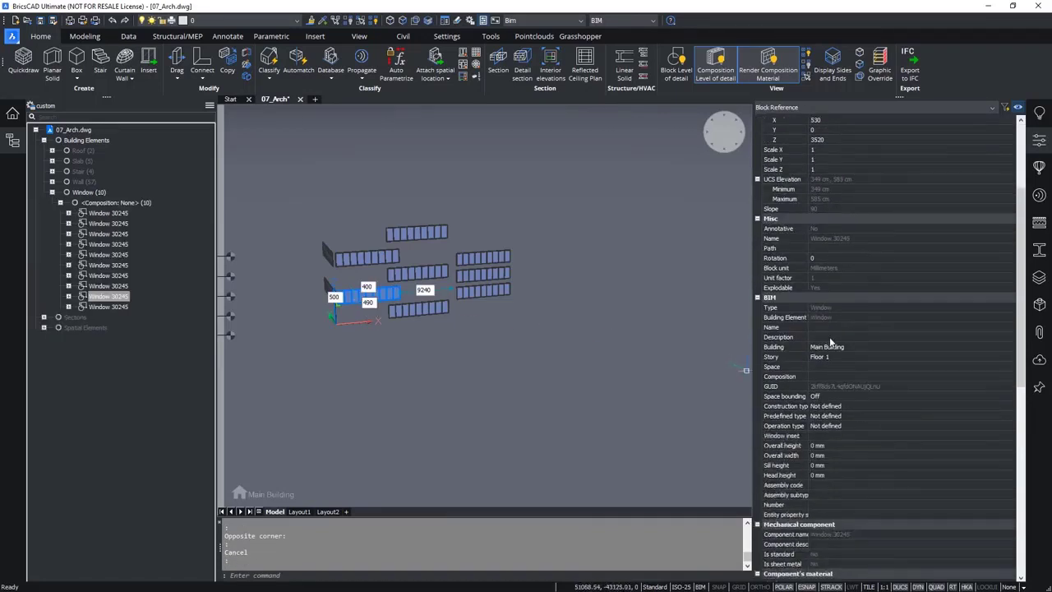
click(823, 503)
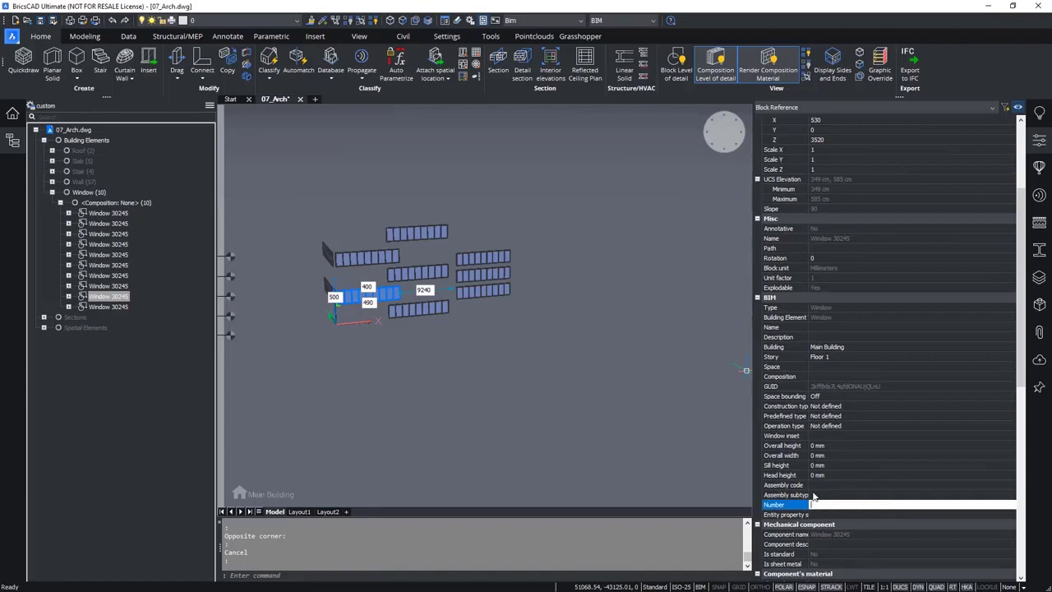
text(01-001)
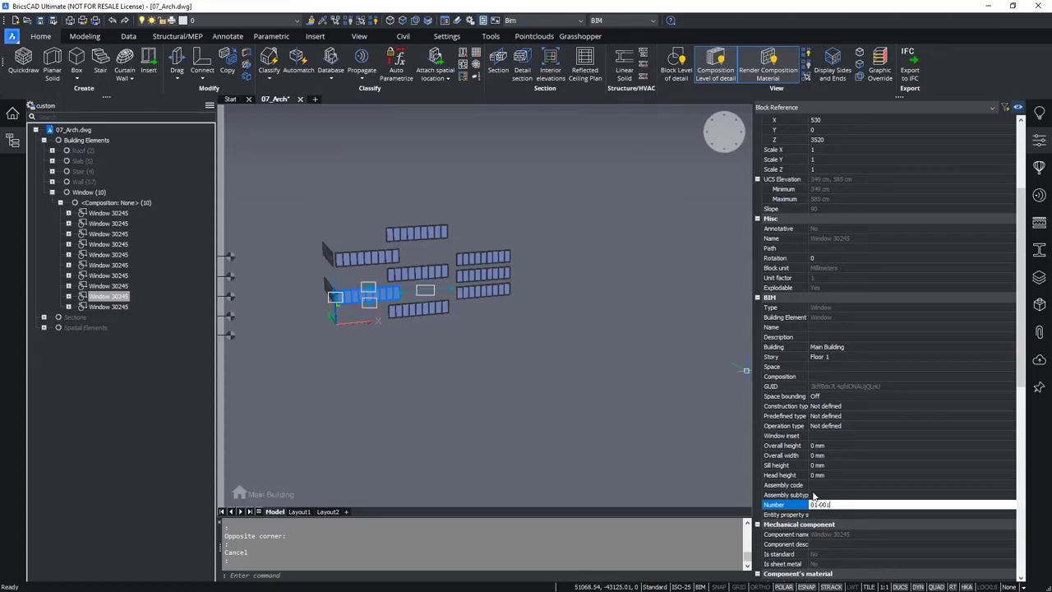
key(Return)
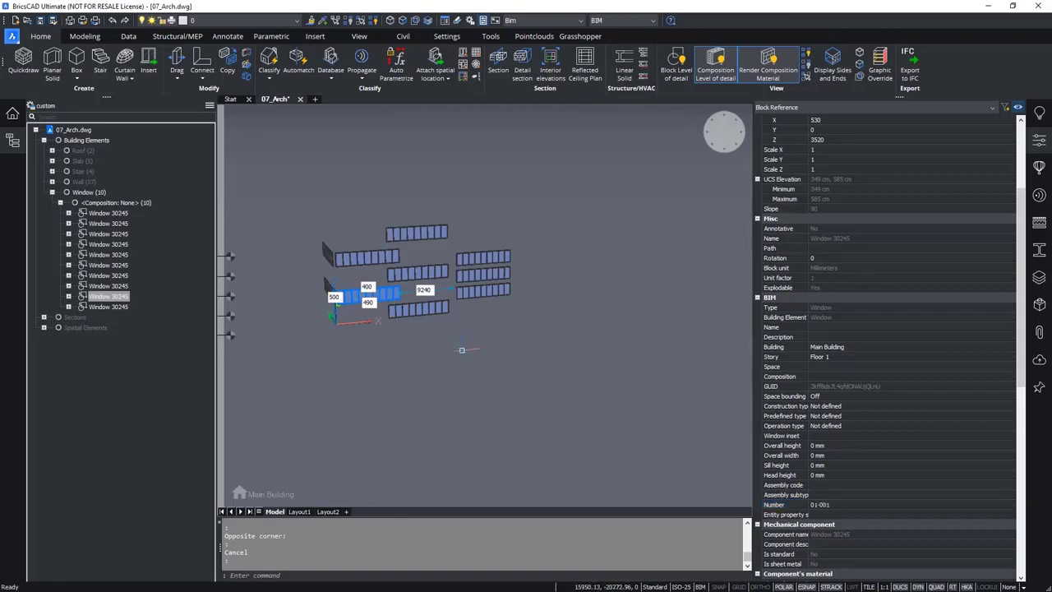
key(Escape)
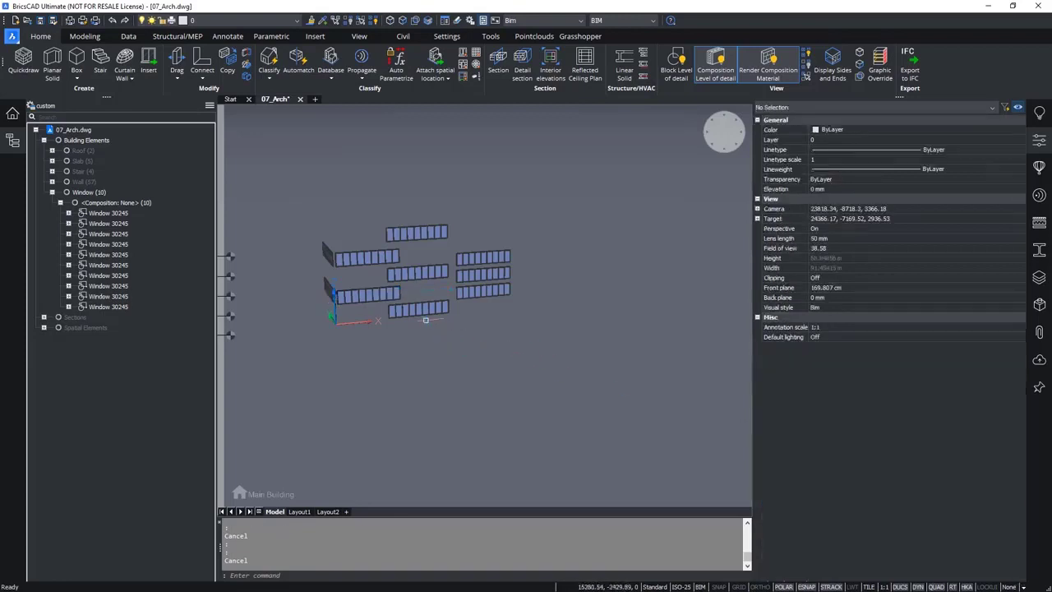
- Unhide all isolated-out building entities and open 07_Str.dwg with its Building Elements group expanded in the structure tree
click(375, 21)
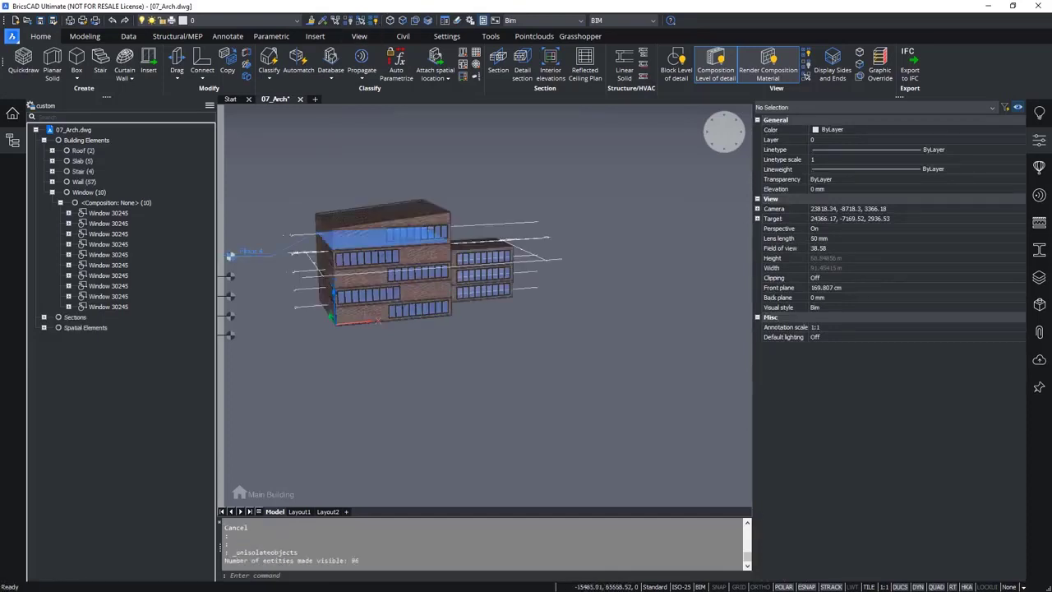
click(12, 37)
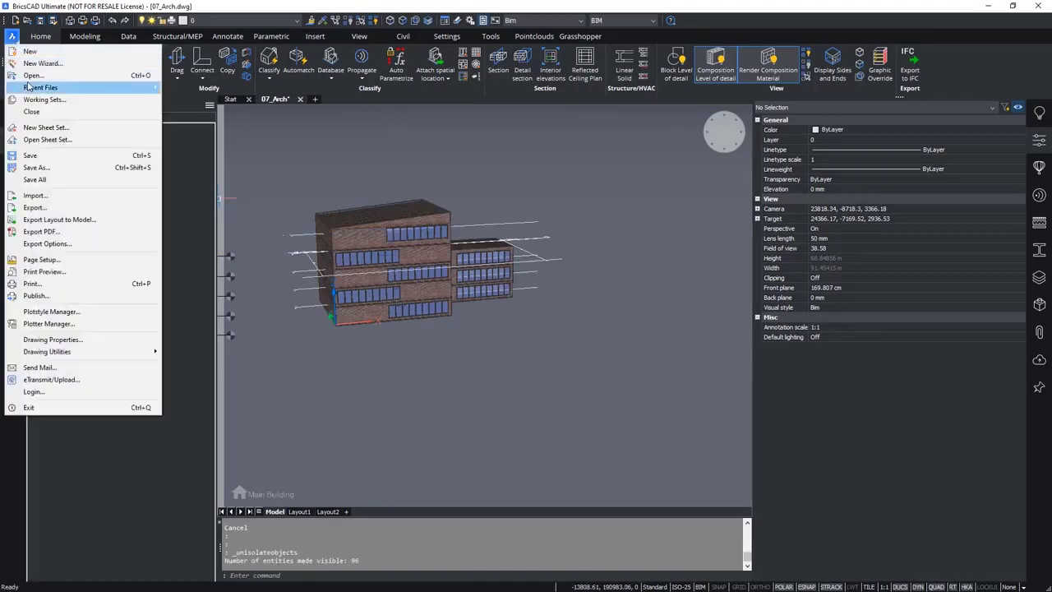
click(31, 75)
click(197, 207)
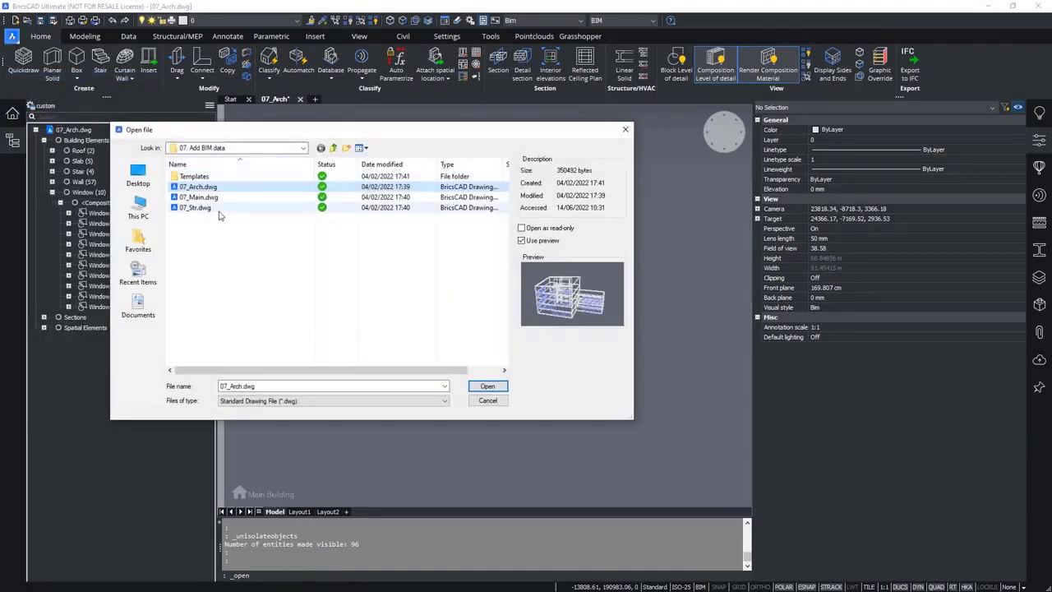
click(487, 386)
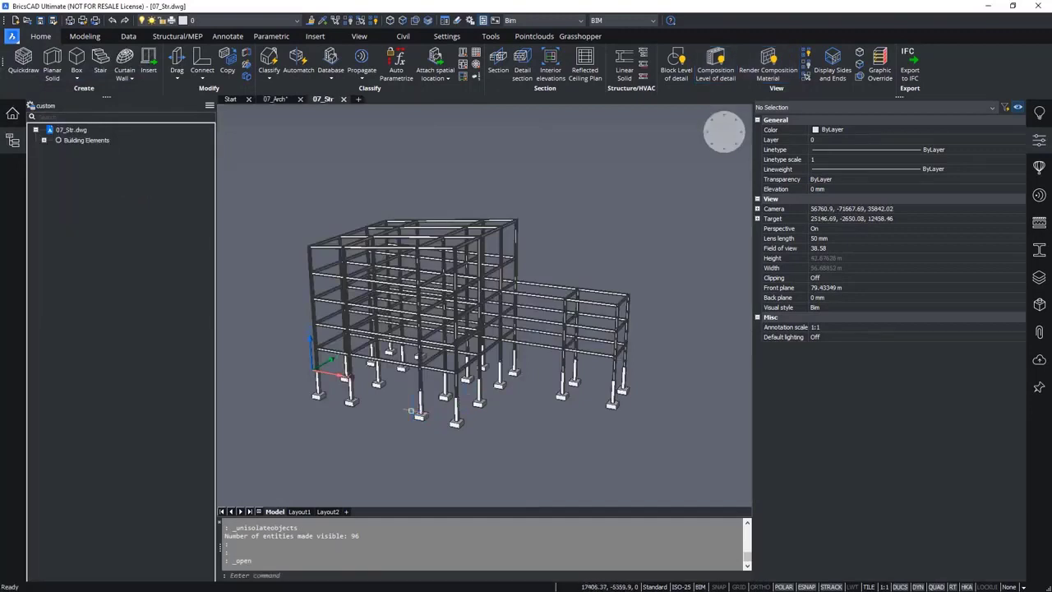
click(44, 139)
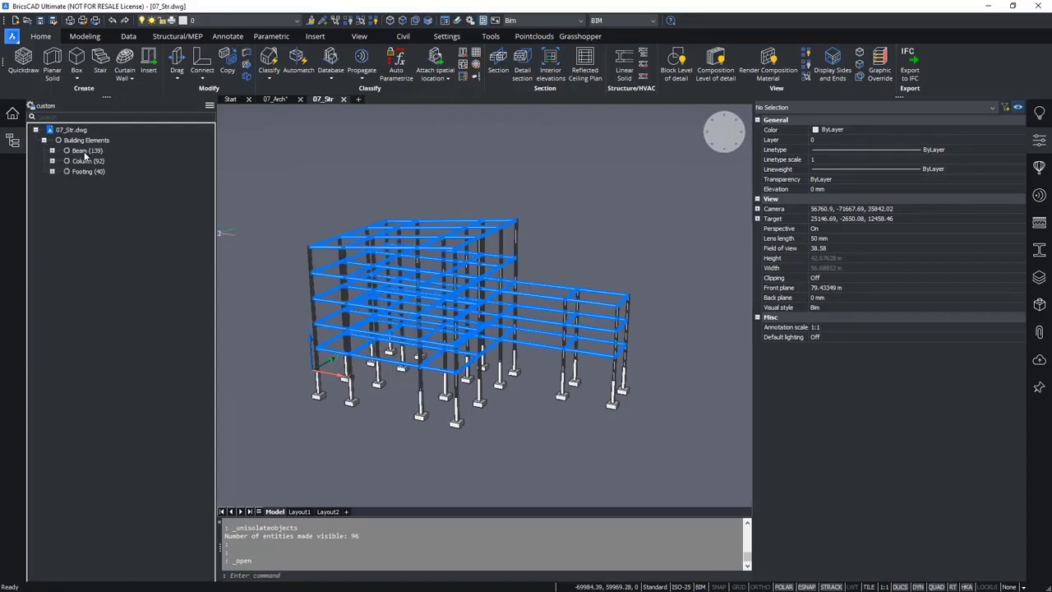
click(84, 156)
click(321, 419)
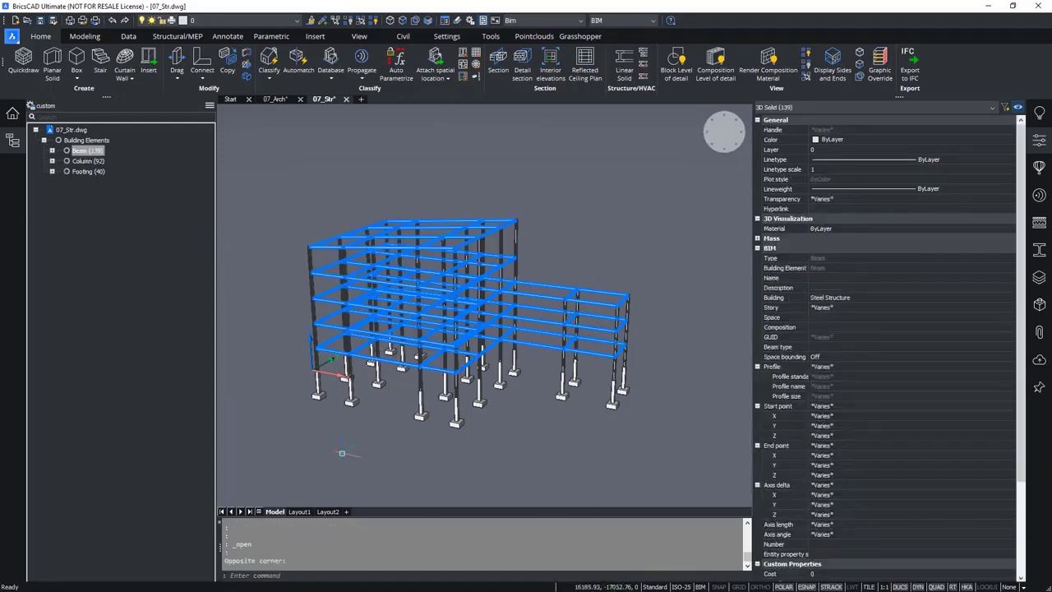
text(NUMBER)
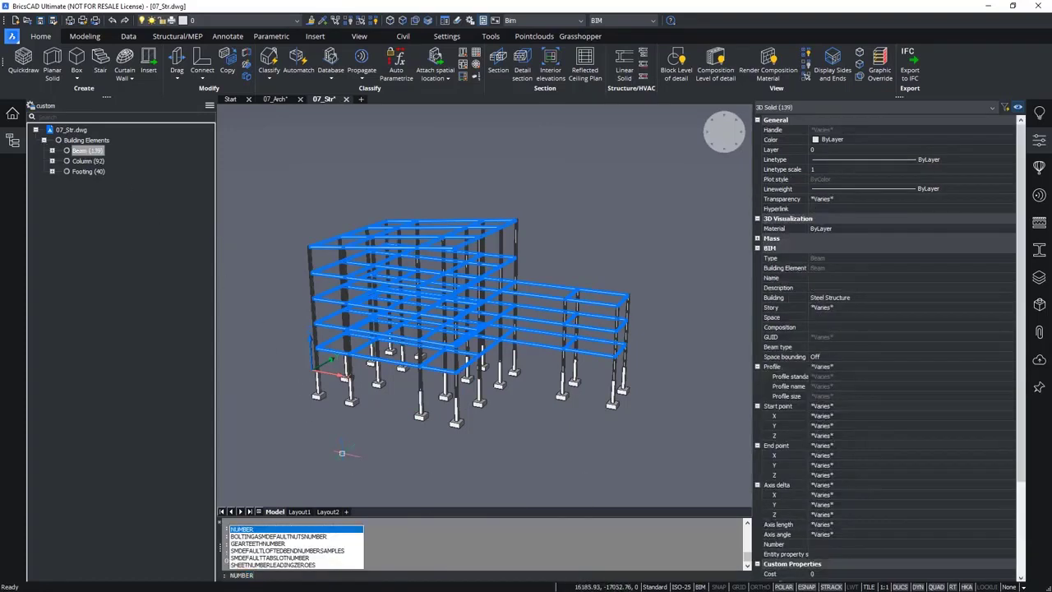
key(Escape)
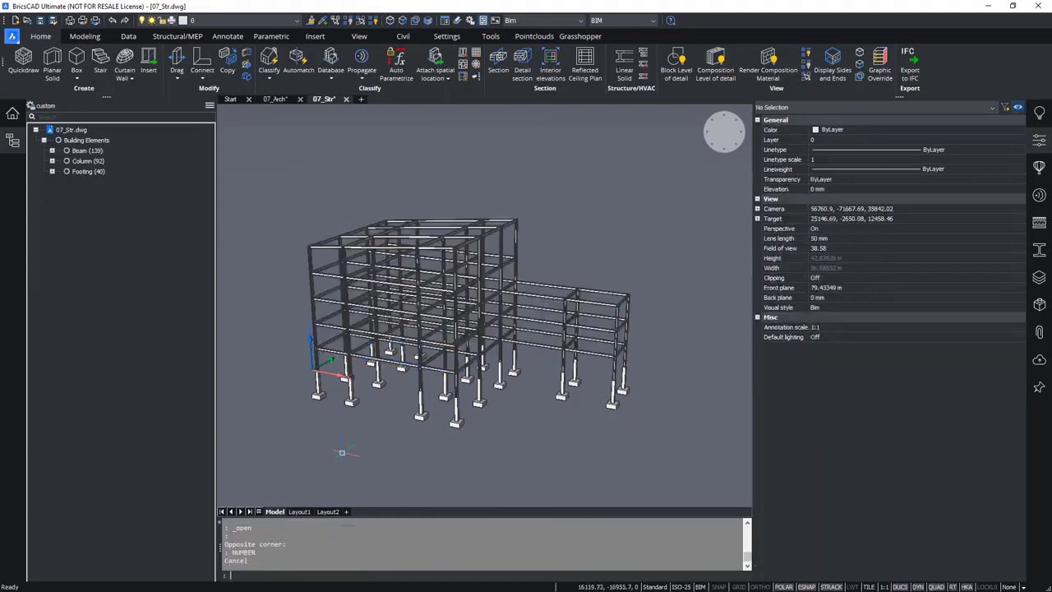
- Start the Number command on all beams of the steel structure and set the prefix to B-
click(86, 150)
mouse_move(294, 205)
mouse_move(378, 215)
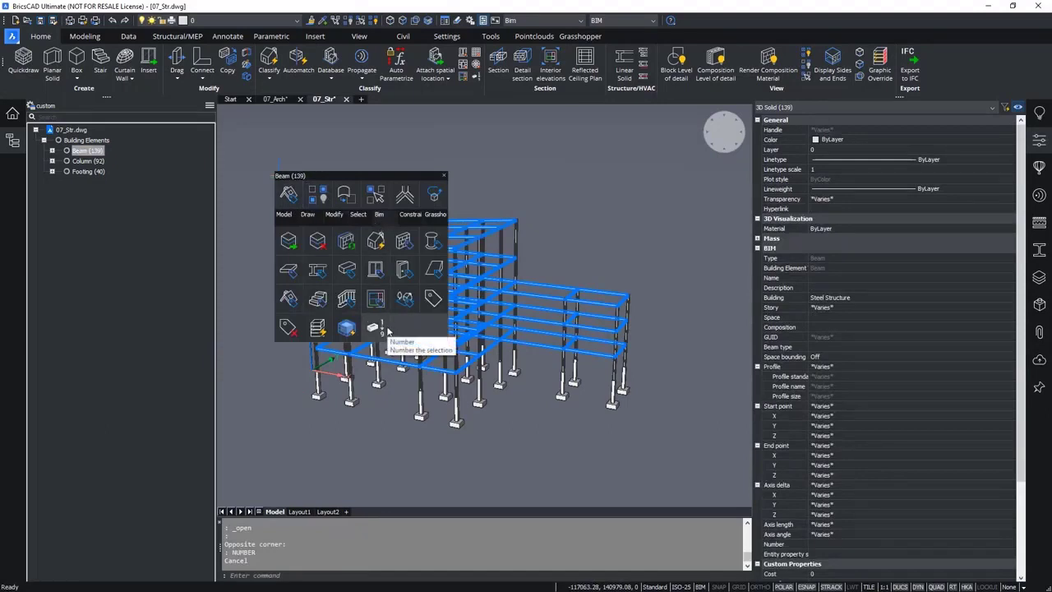
click(375, 327)
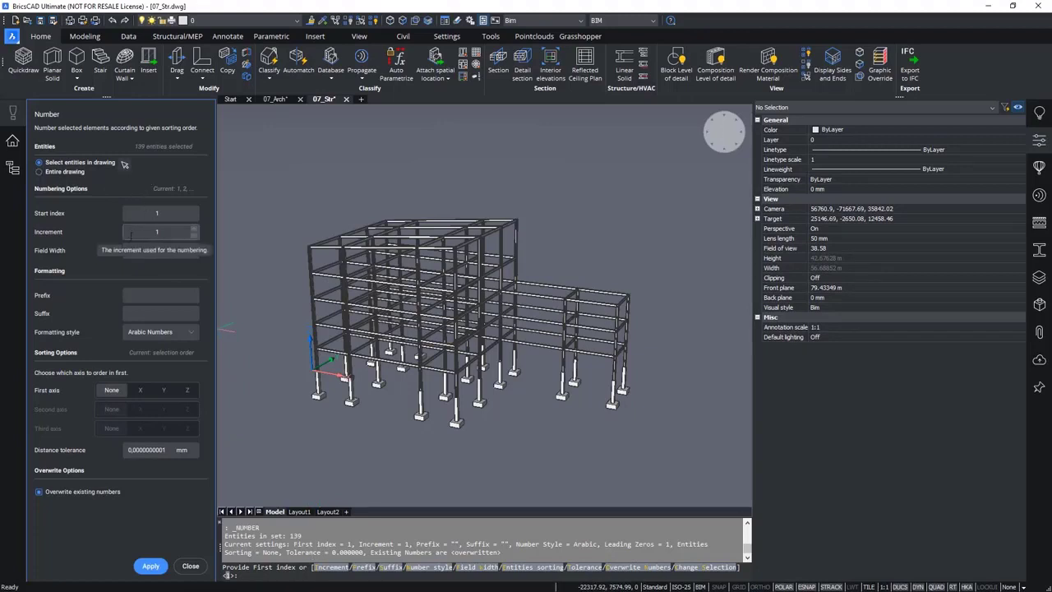
click(143, 293)
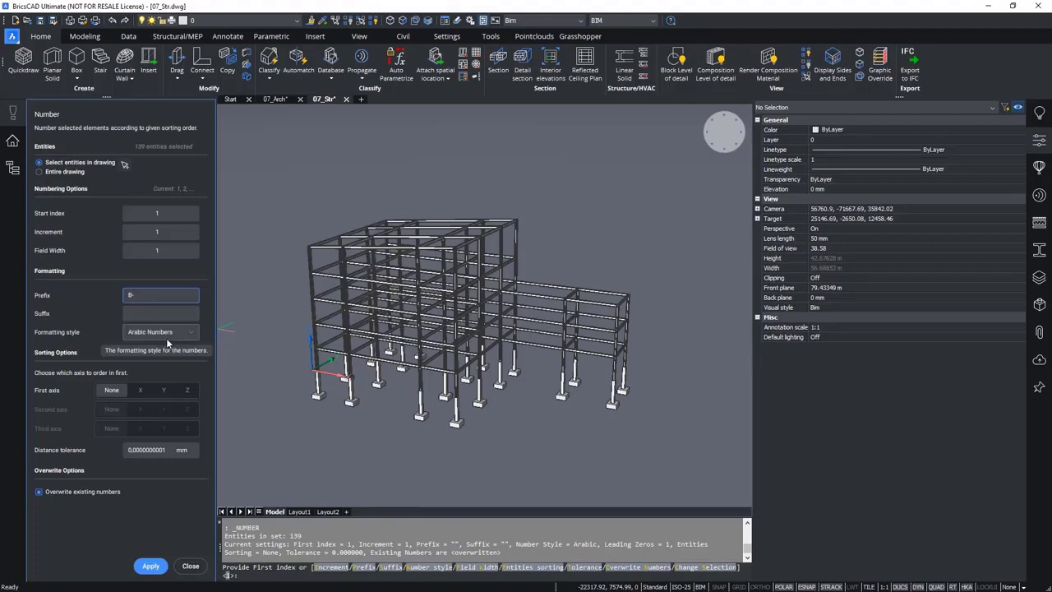
click(165, 336)
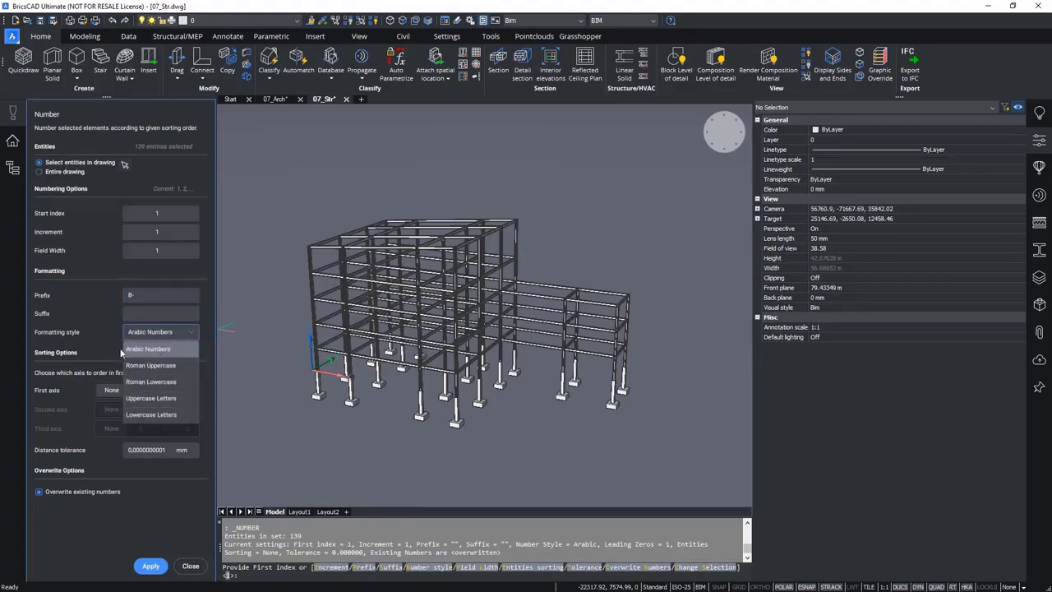
click(97, 329)
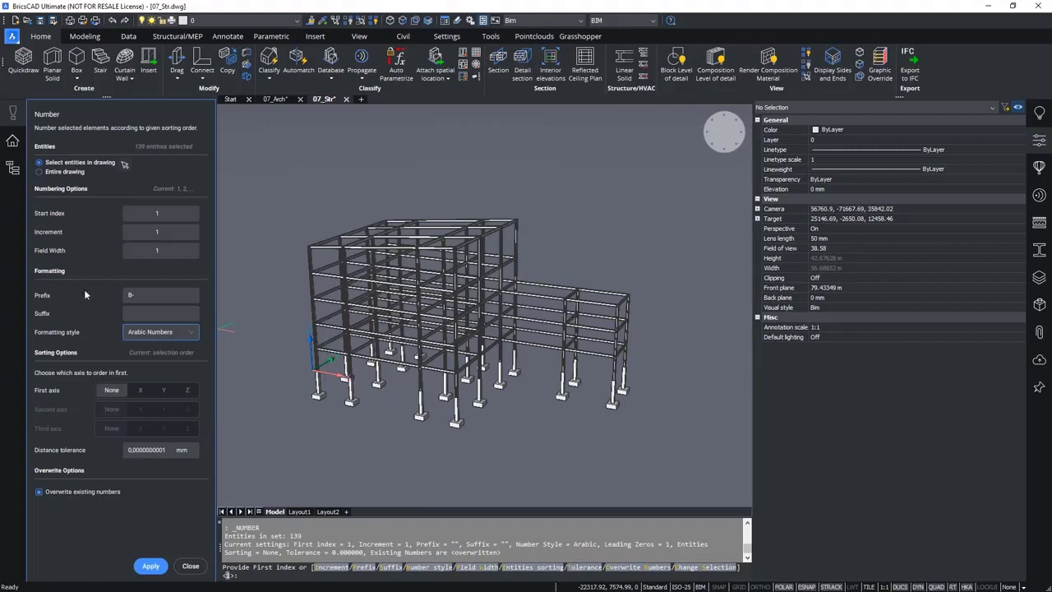
- Sort the beam numbering by Z, Y and X as first, second and third axis, and apply it
click(189, 390)
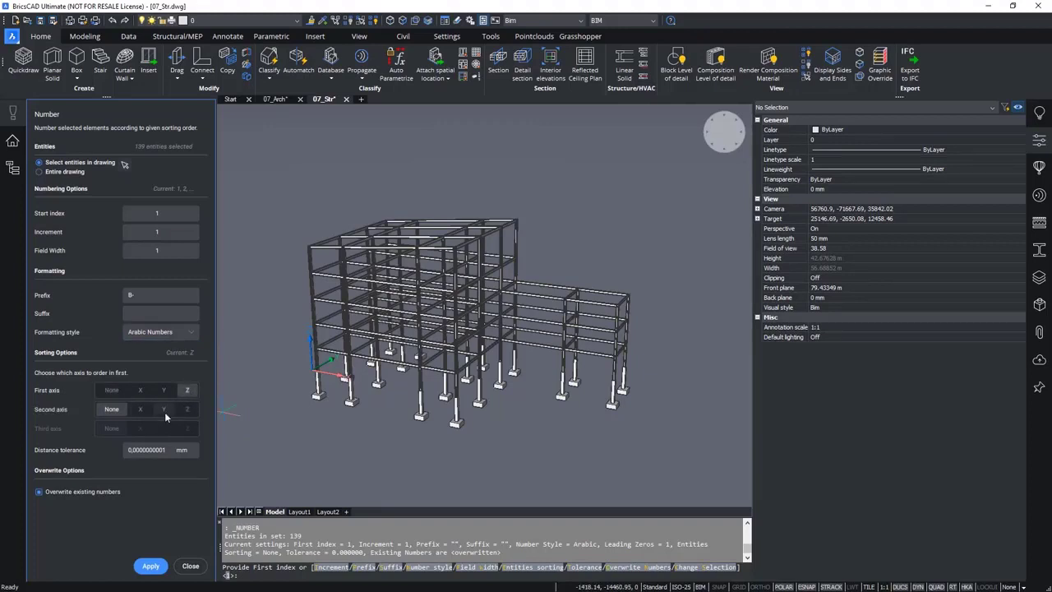
click(164, 411)
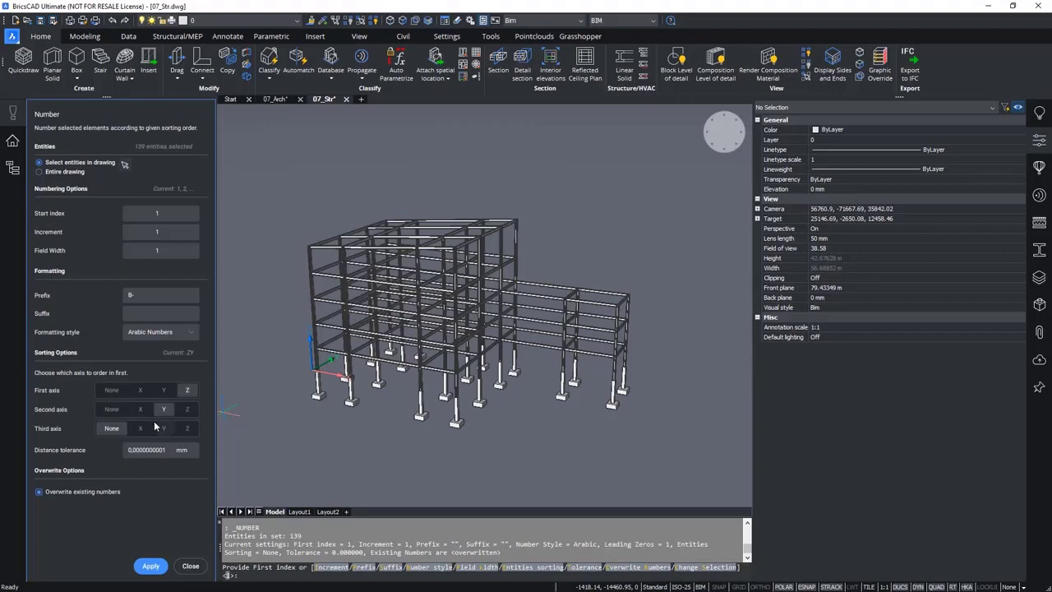
click(138, 428)
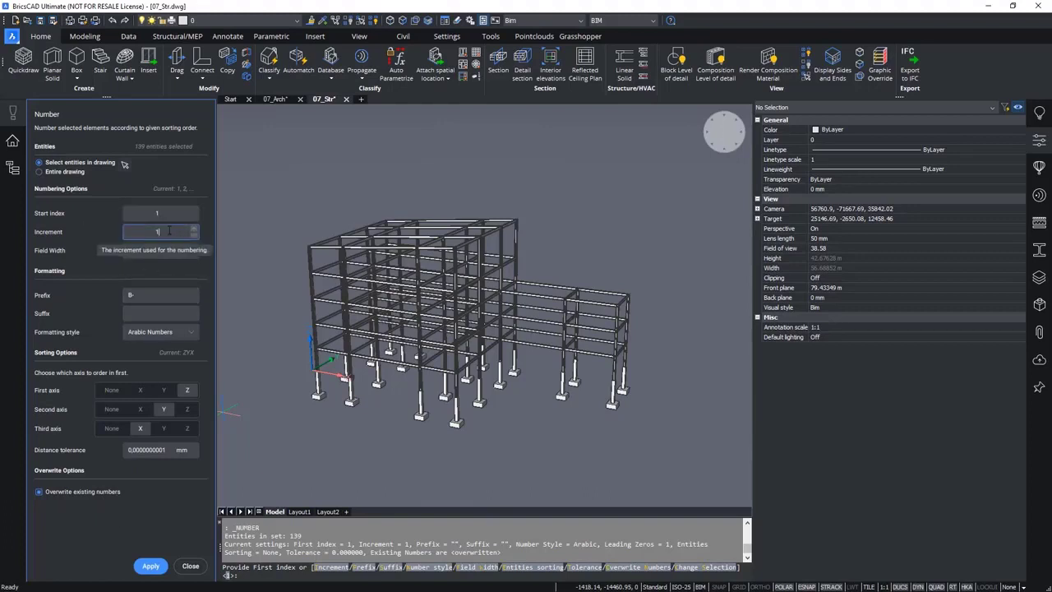
double_click(140, 231)
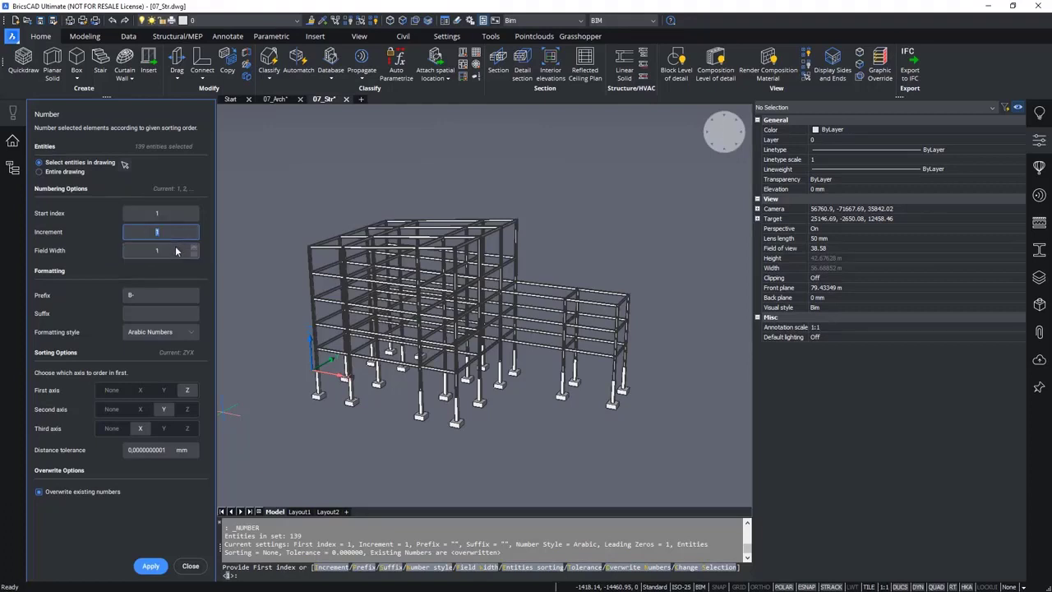
click(150, 565)
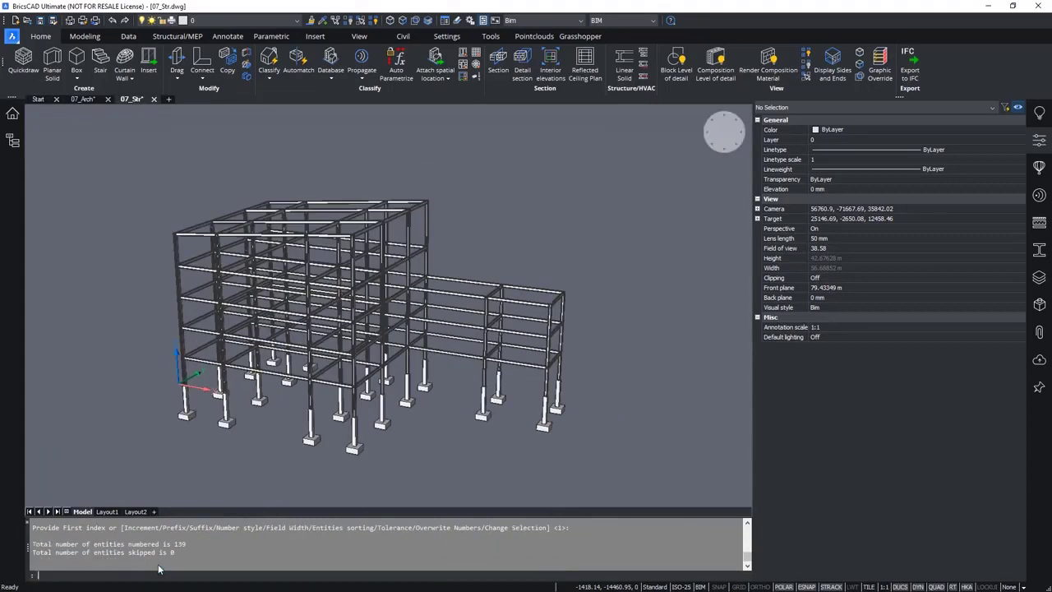
- Check the Number property of the Floor 0 beam in the middle of the front side
triple_click(191, 544)
key(Escape)
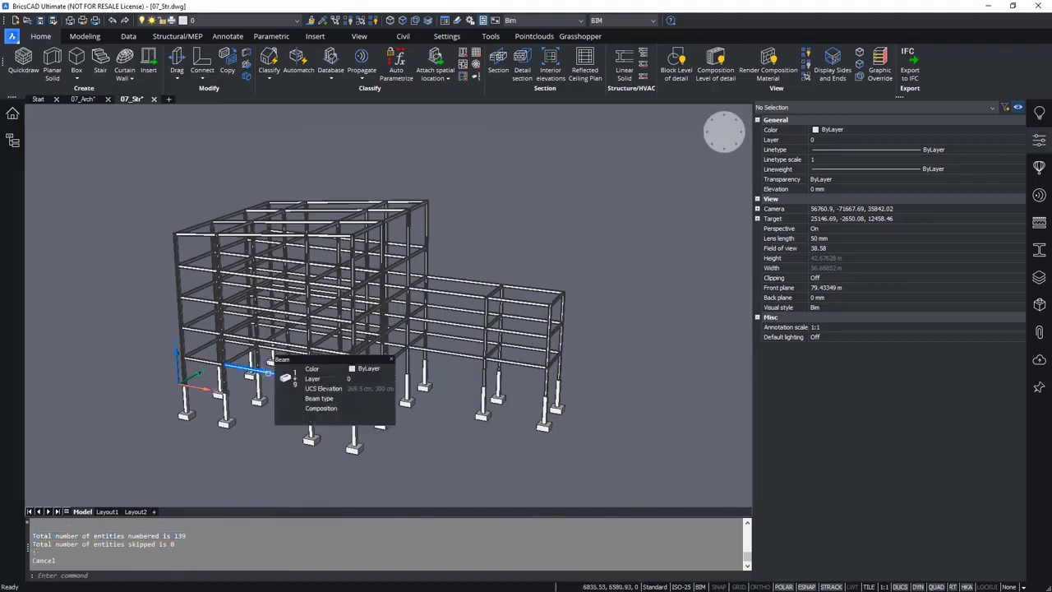
click(271, 374)
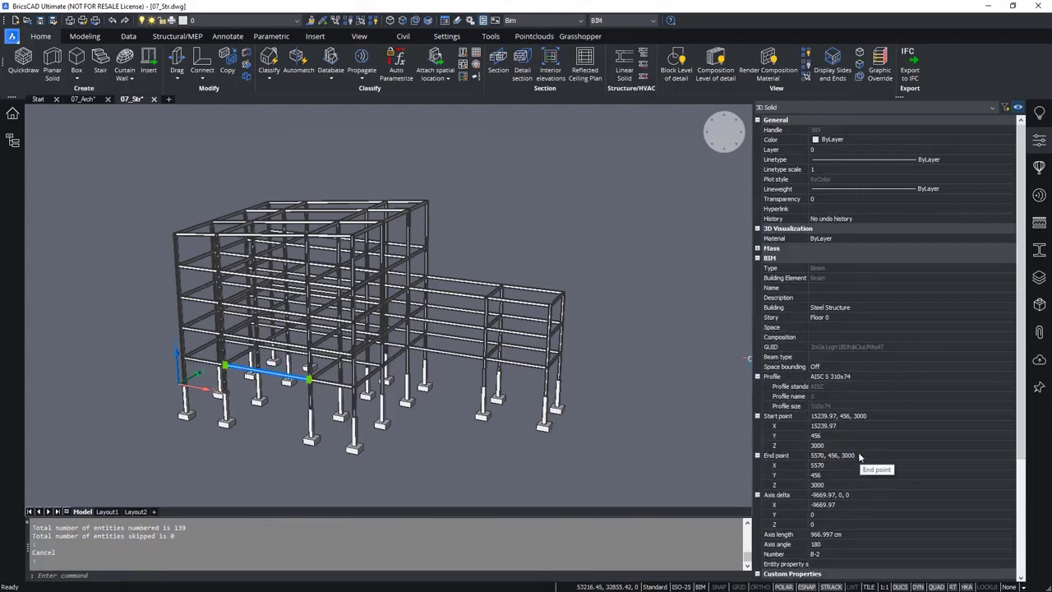
scroll(858, 451, down, 1)
scroll(858, 448, down, 1)
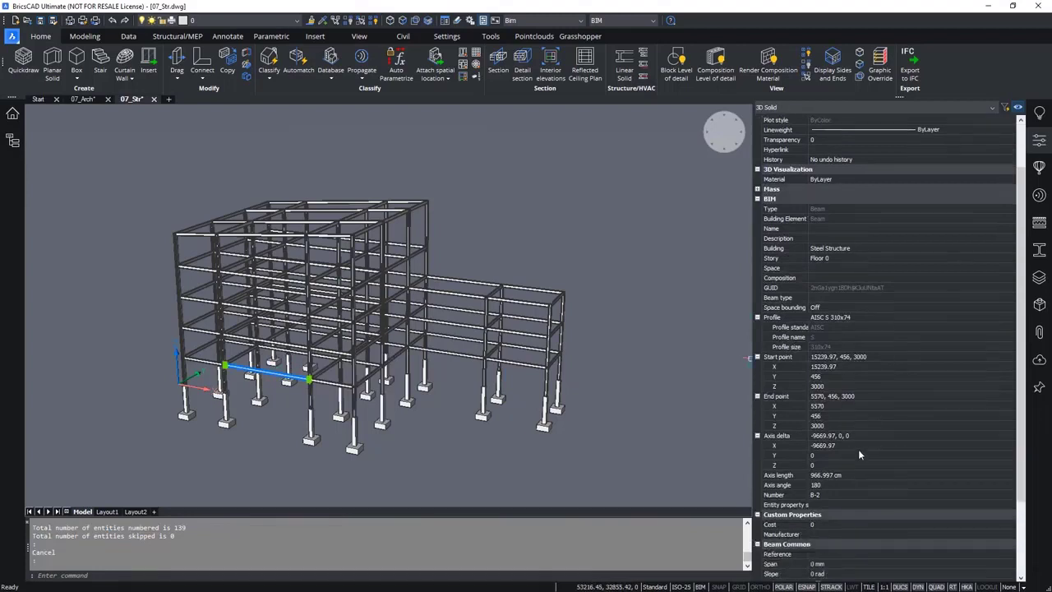
click(825, 495)
key(Escape)
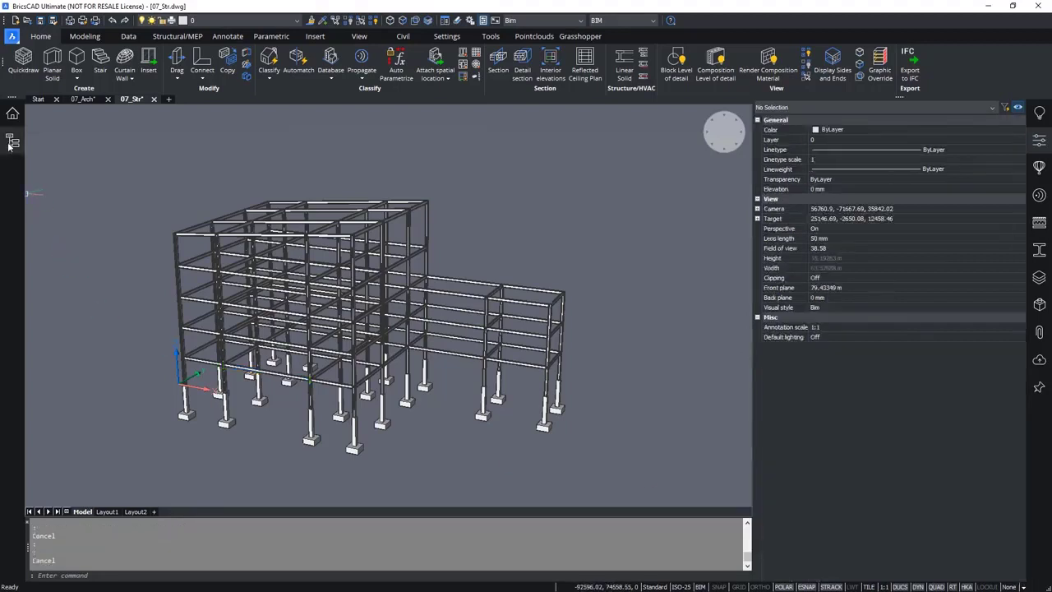
- Open the configuration of the custom structure tree and select BIM Name in the Building Elements sort rules
click(12, 143)
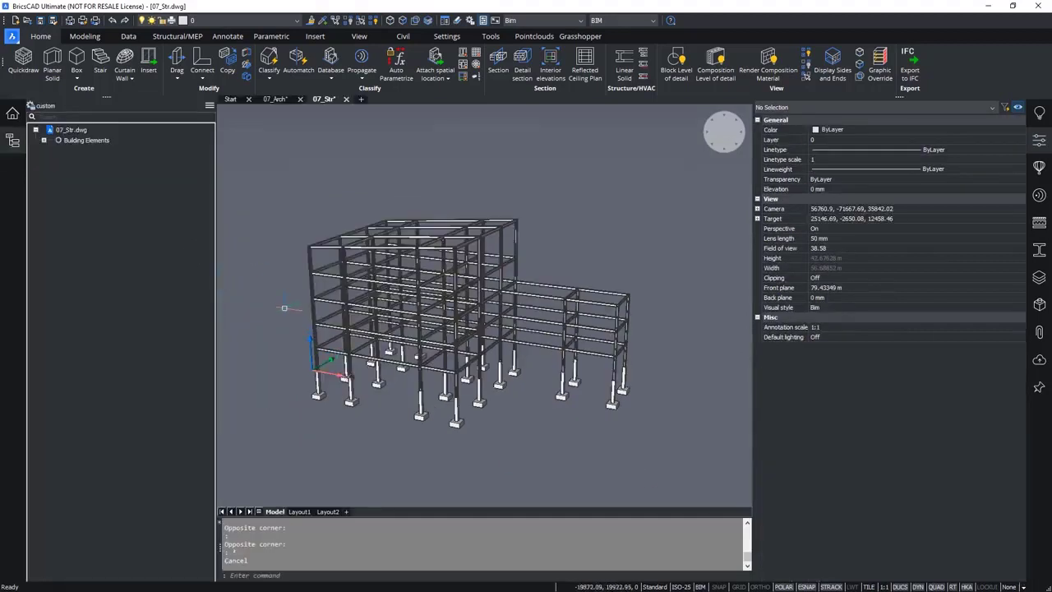
click(210, 105)
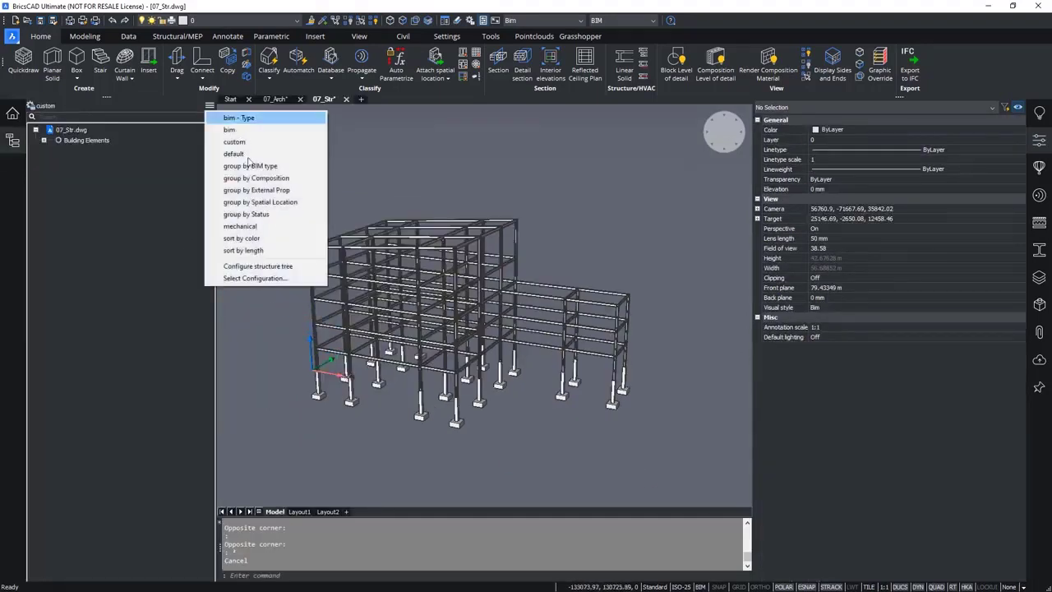
click(274, 268)
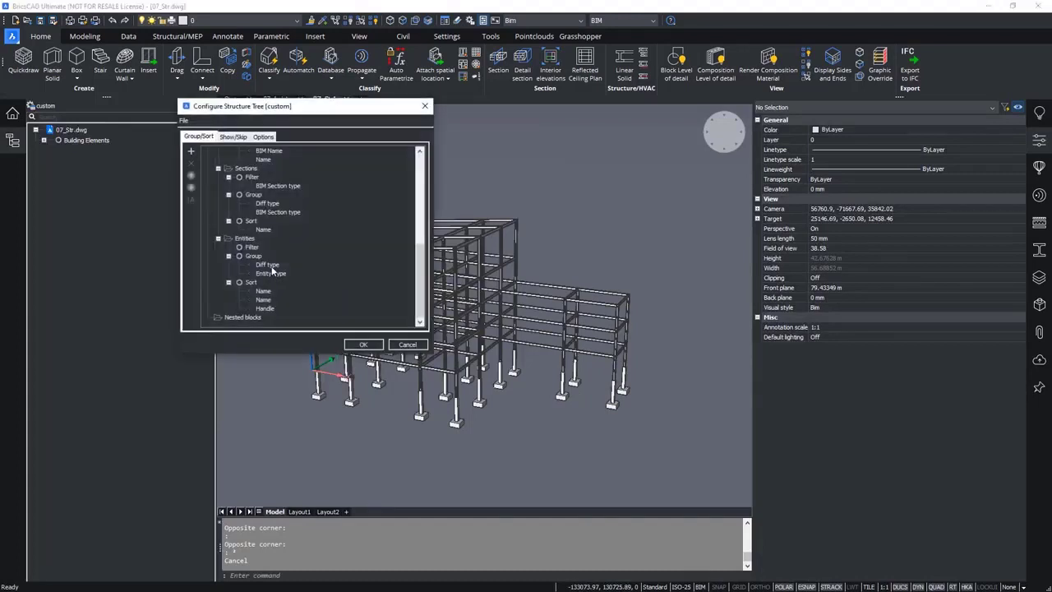
scroll(274, 272, up, 6)
click(254, 222)
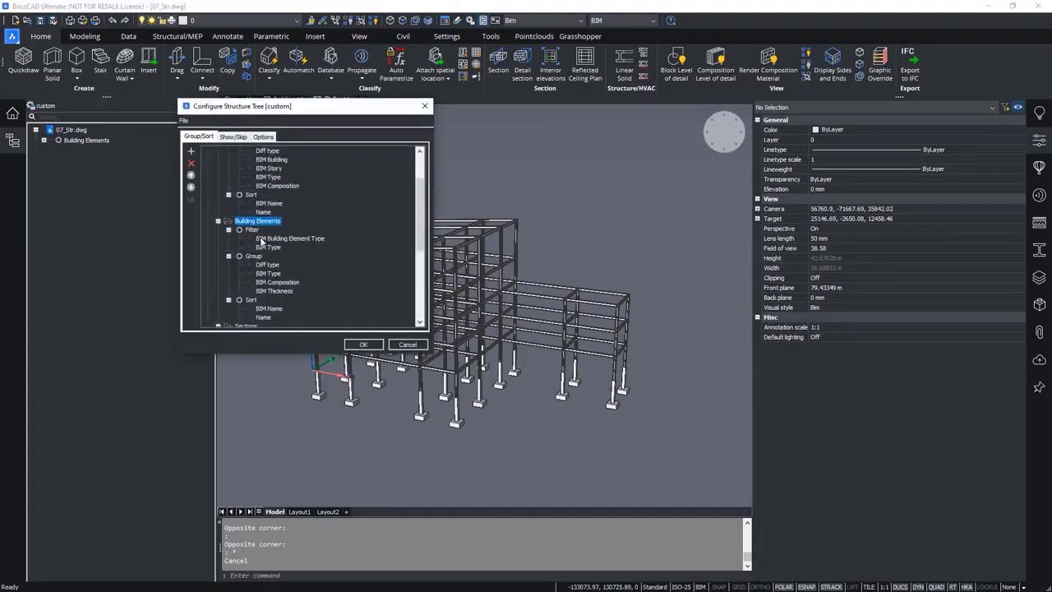
scroll(261, 240, down, 2)
click(269, 255)
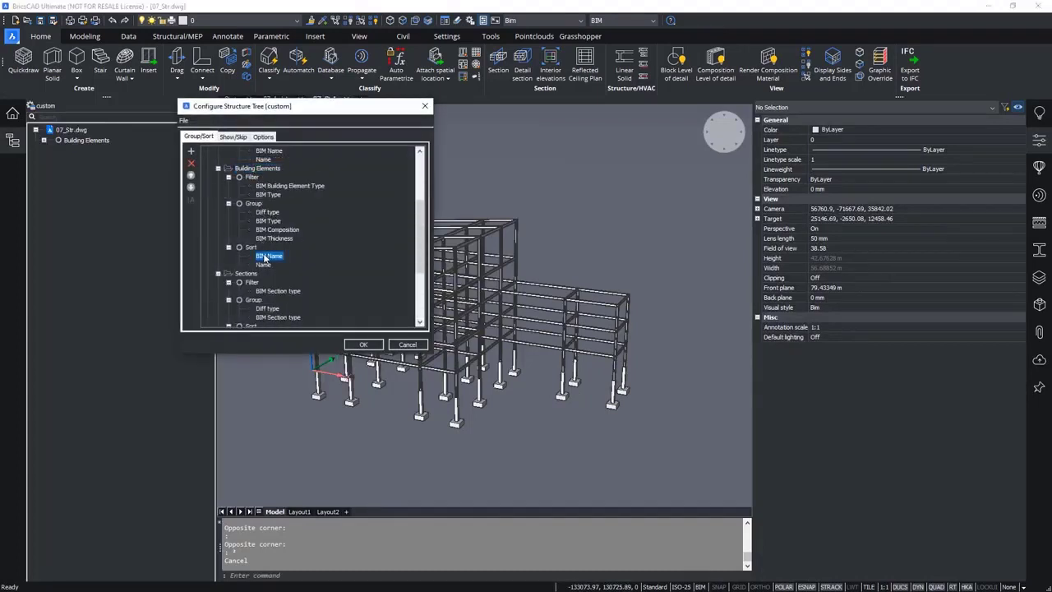
- Search the properties for "number" and add BIM Number to the Building Elements sort rules
click(192, 153)
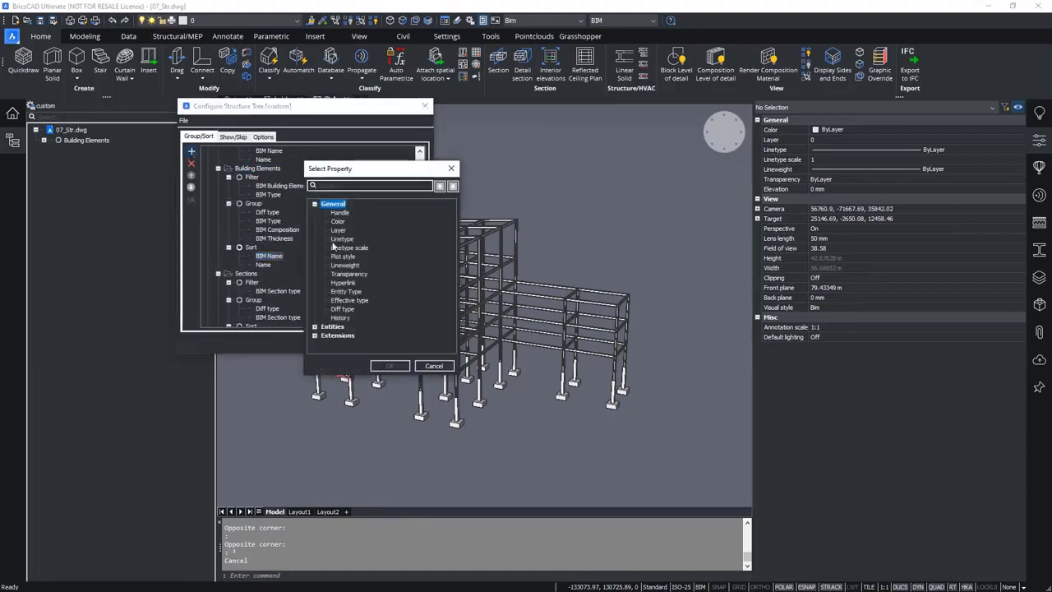
click(335, 187)
text(number)
click(452, 186)
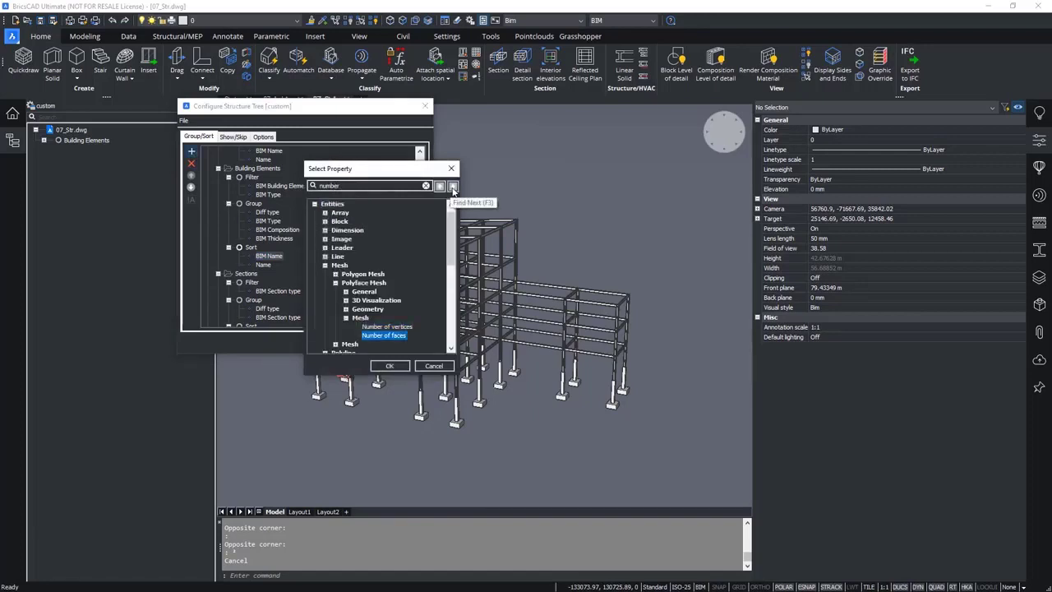
click(452, 187)
click(452, 187)
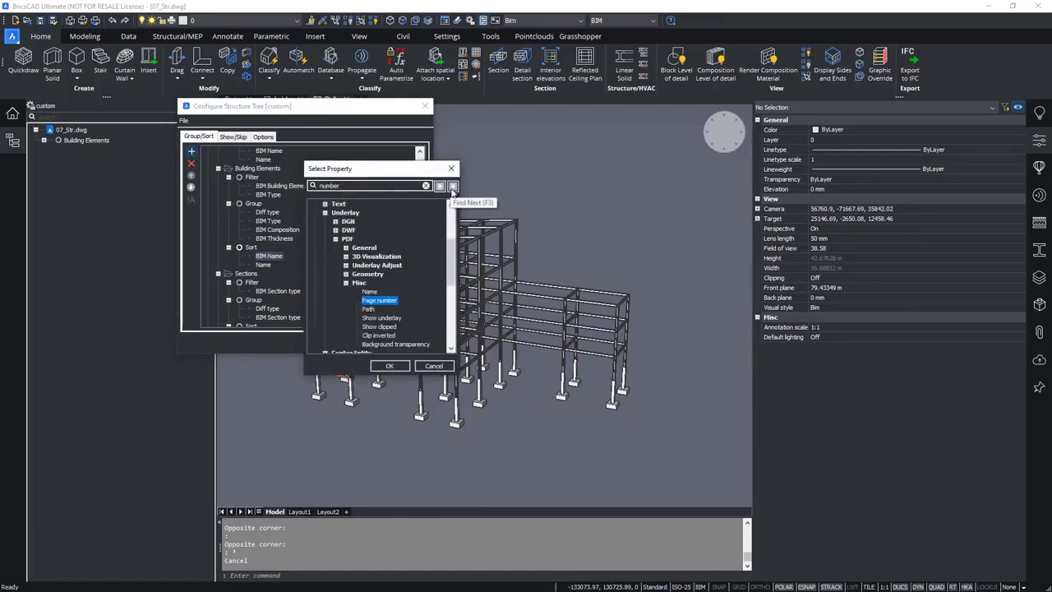
click(452, 187)
click(451, 188)
click(451, 189)
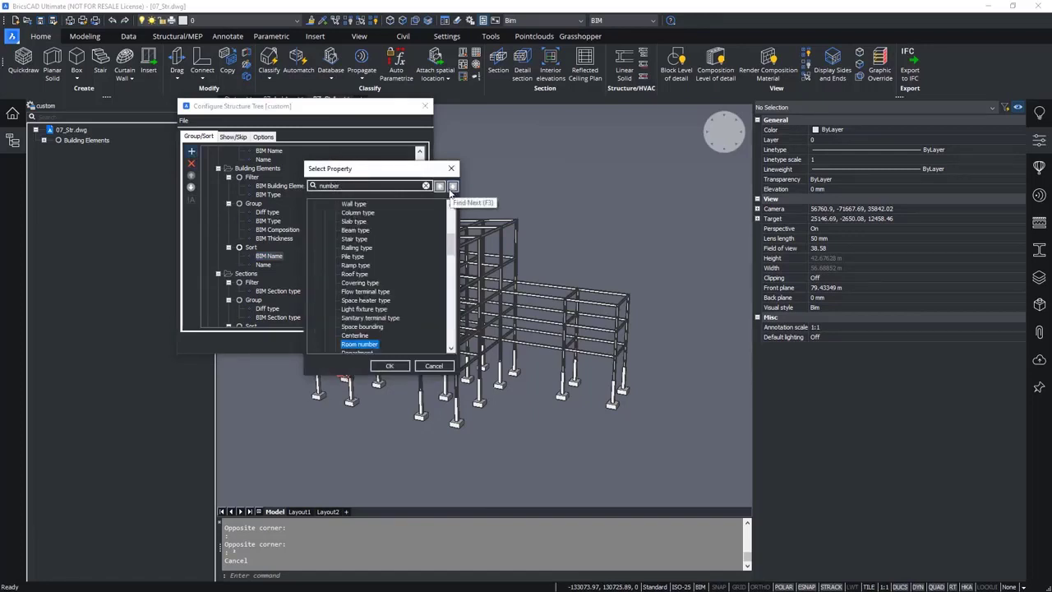
click(451, 187)
click(451, 187)
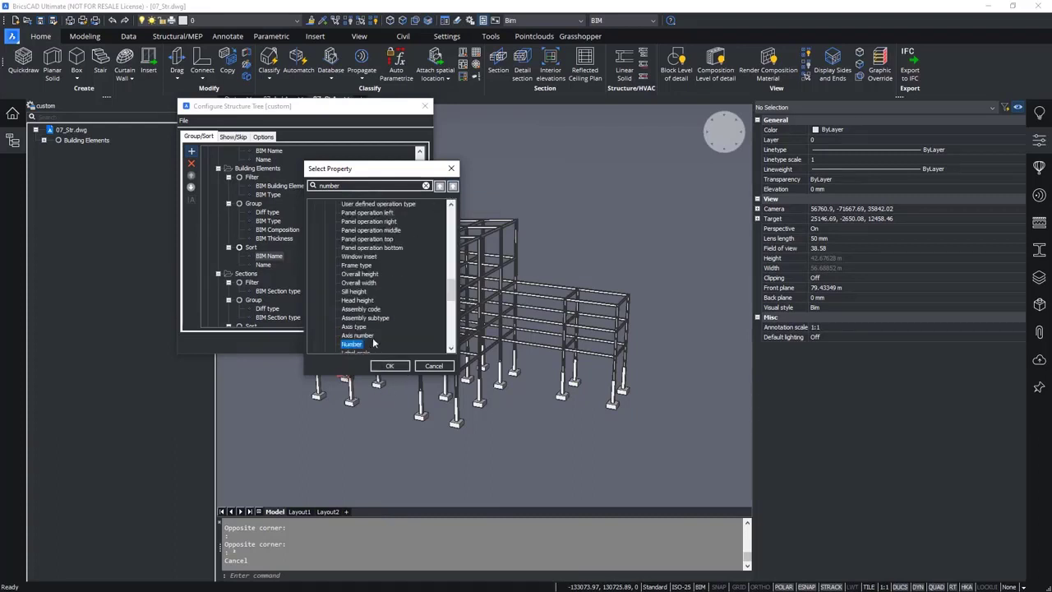
click(398, 365)
click(390, 366)
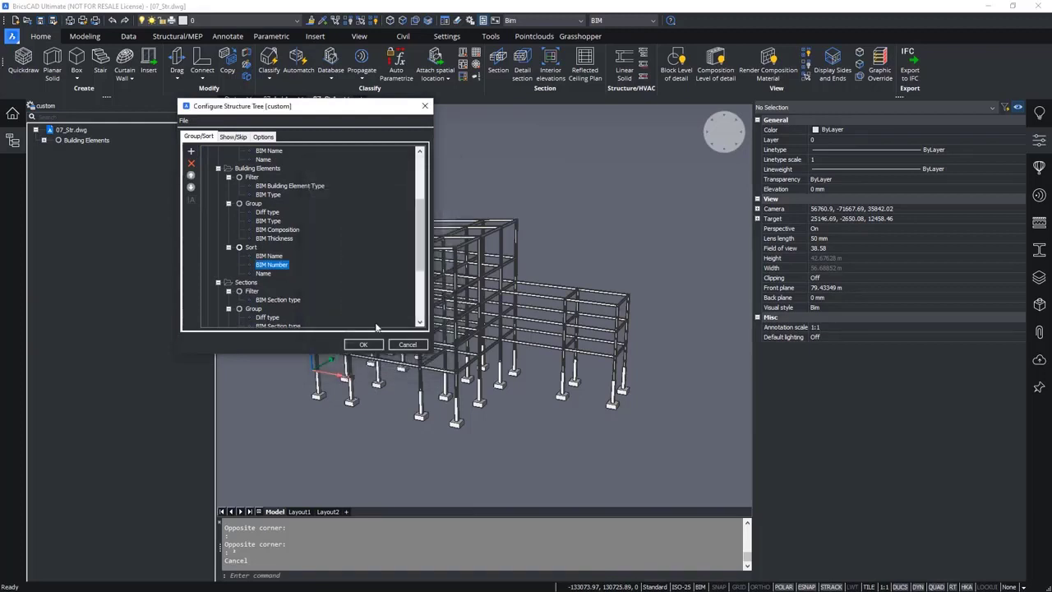
- Move BIM Number above BIM Name in the sort rules, accept the configuration and expand Building Elements in the tree
click(191, 176)
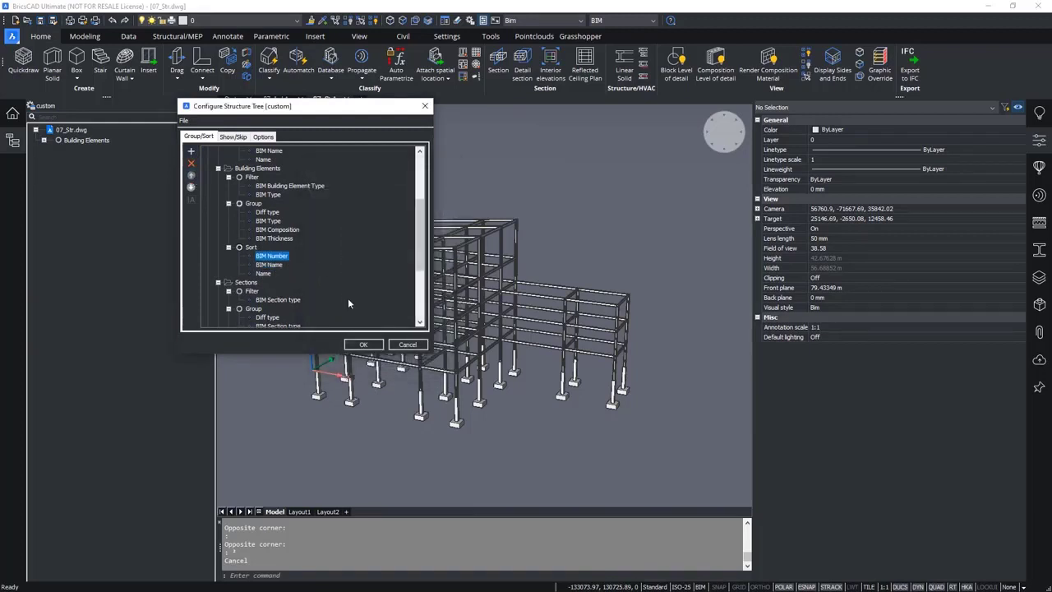
click(363, 344)
click(43, 140)
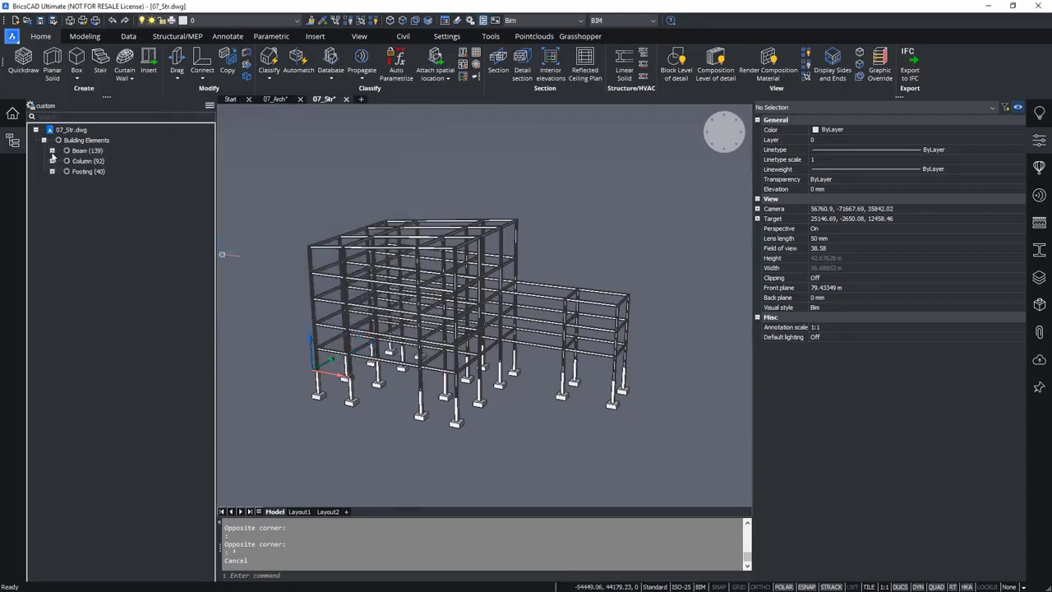
- Expand the Beam group down to its numbered elements and select the first eight beams, B-1 through B-105, one by one to locate them
click(52, 151)
click(52, 151)
click(65, 161)
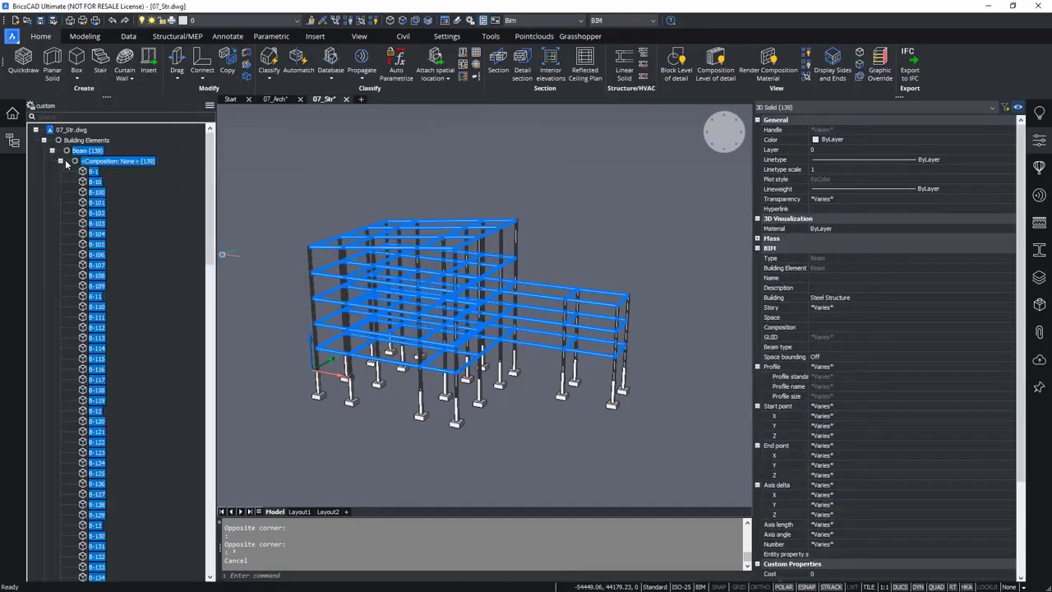
click(97, 173)
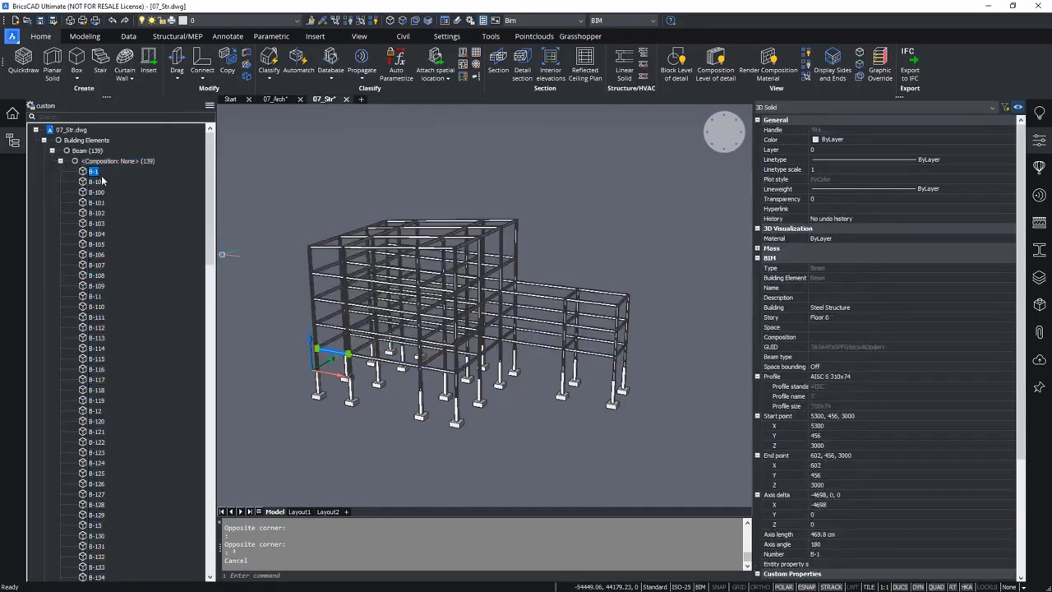
click(96, 182)
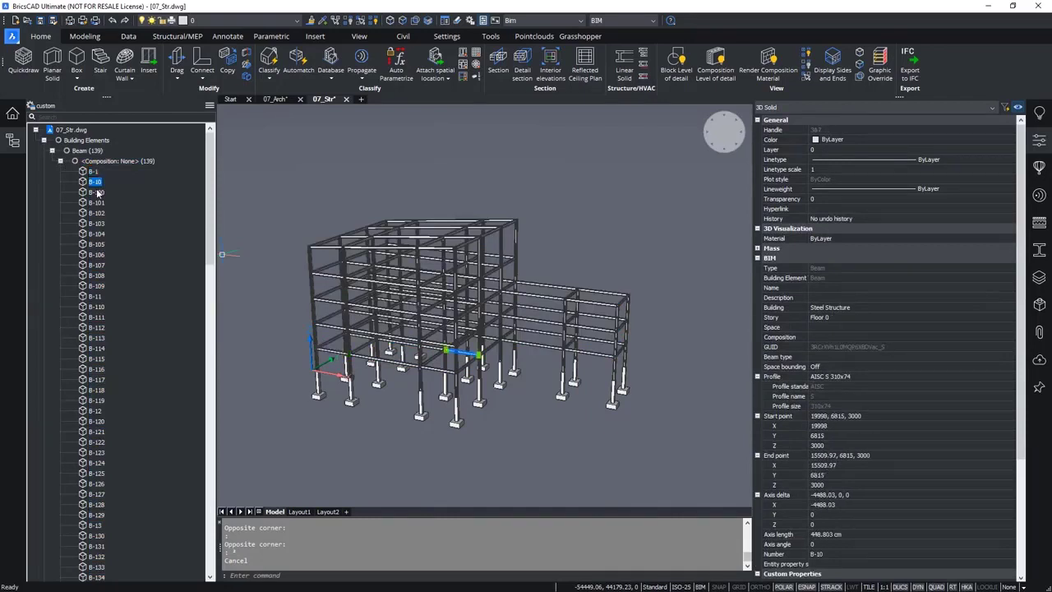
click(97, 192)
click(97, 204)
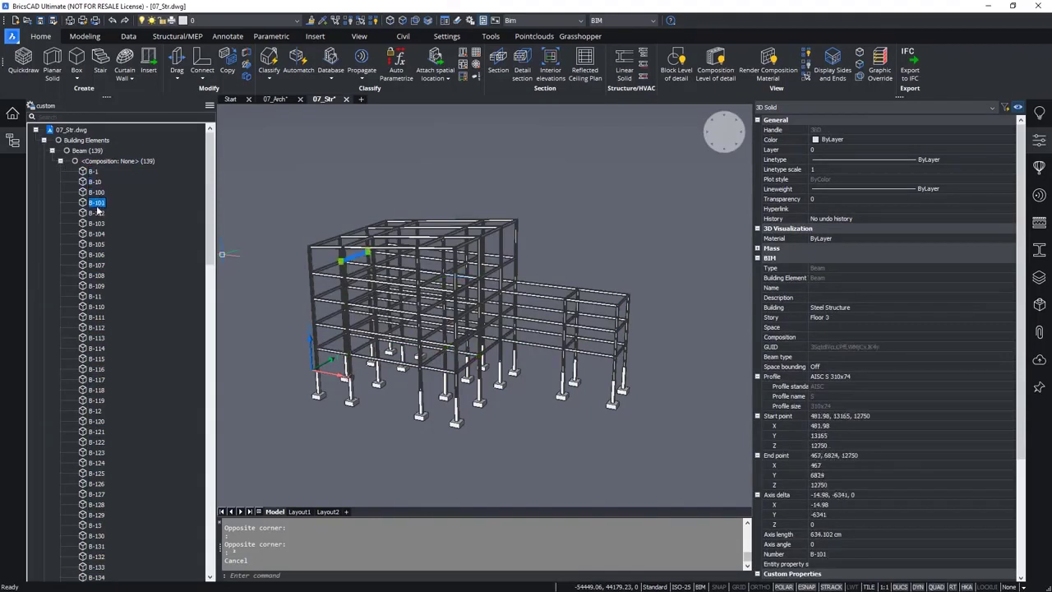
click(97, 213)
click(97, 223)
click(97, 233)
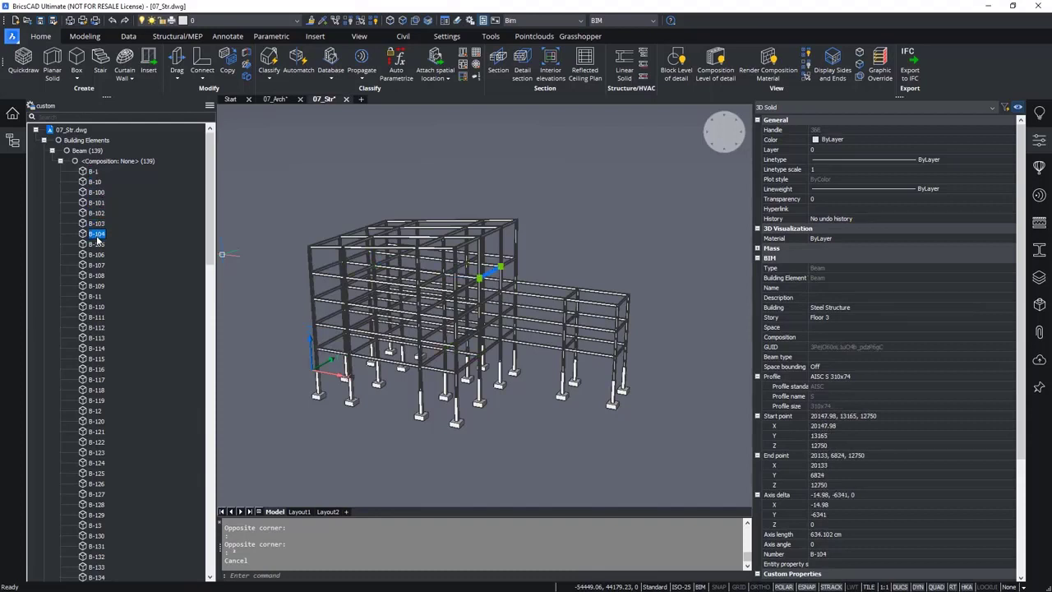
click(97, 244)
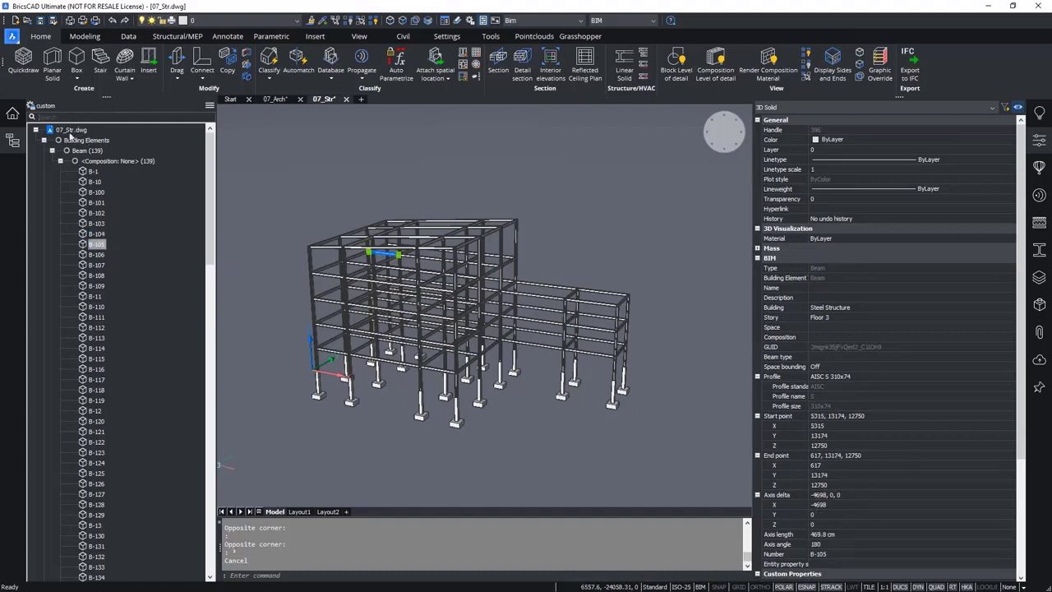
- Search the structure tree for B-101, select that beam to locate it in the model, and clear the search
text(B-101)
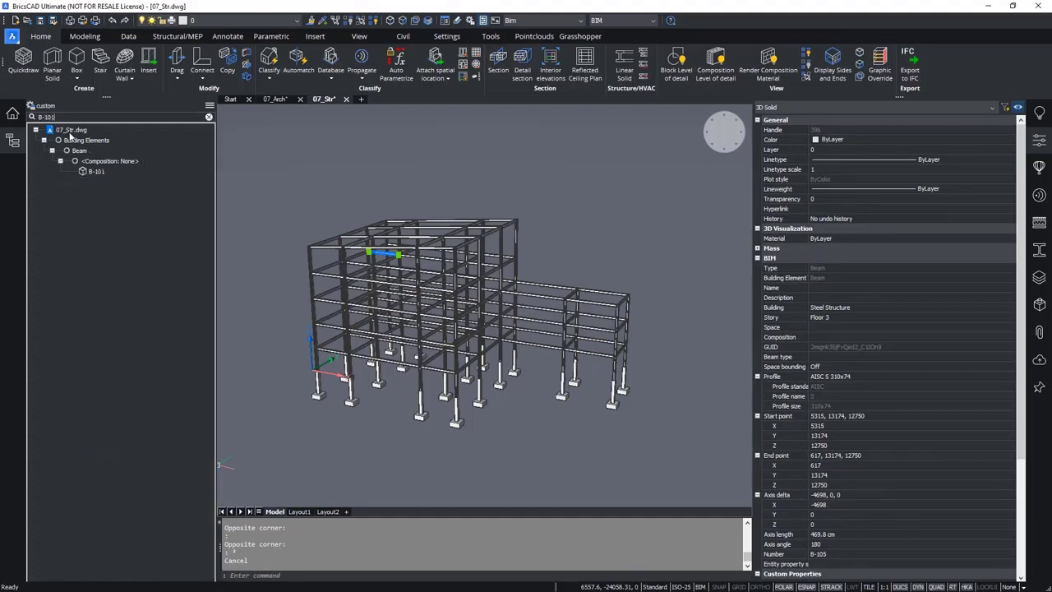
click(95, 172)
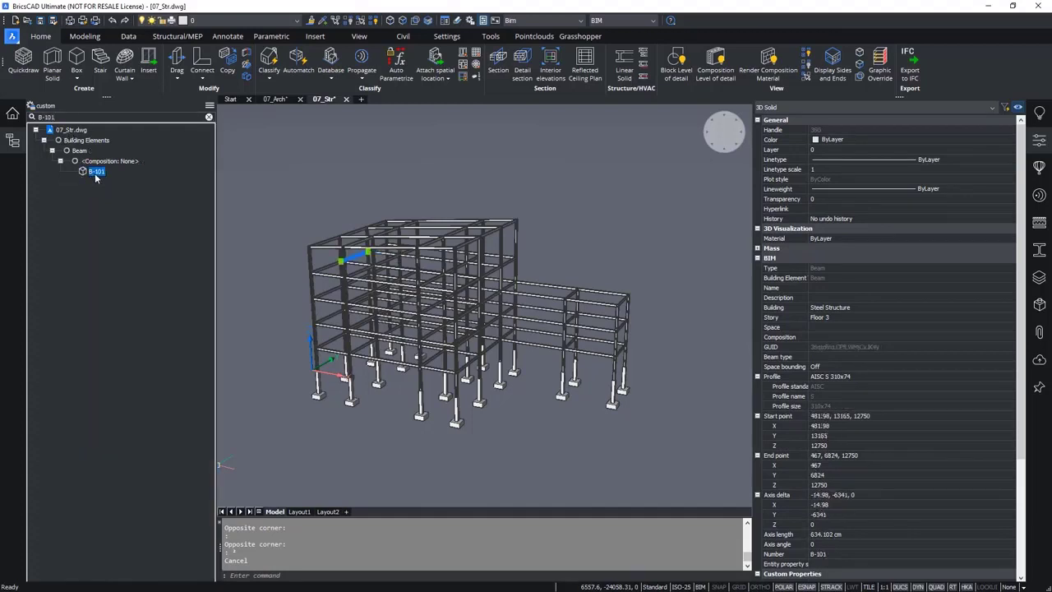
click(61, 117)
key(BackSpace)
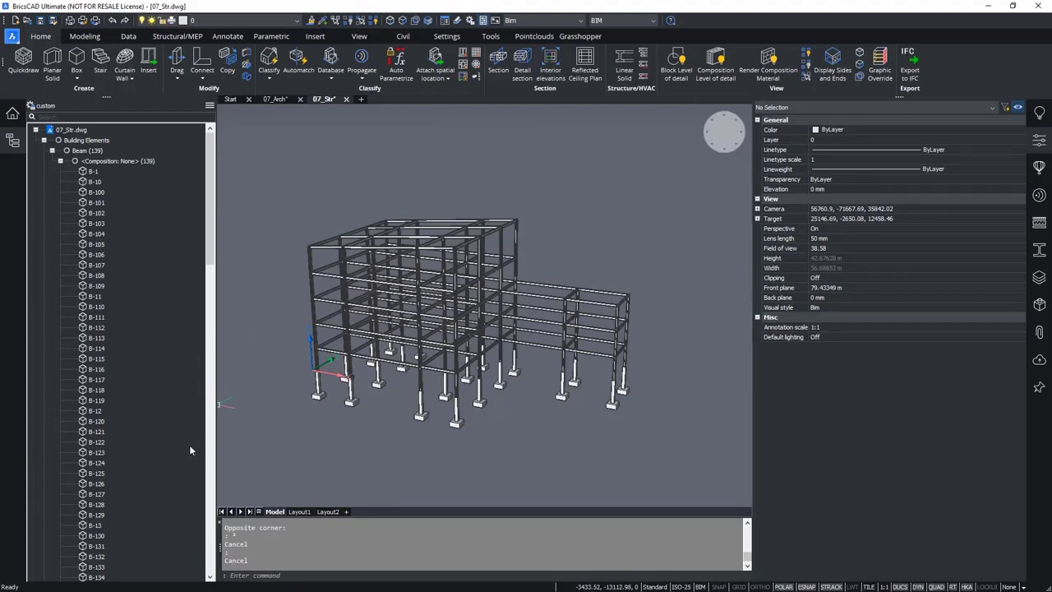
- Switch to the 07_Arch drawing and turn on clip display for Section Plane (1) to cut open the main building
click(274, 99)
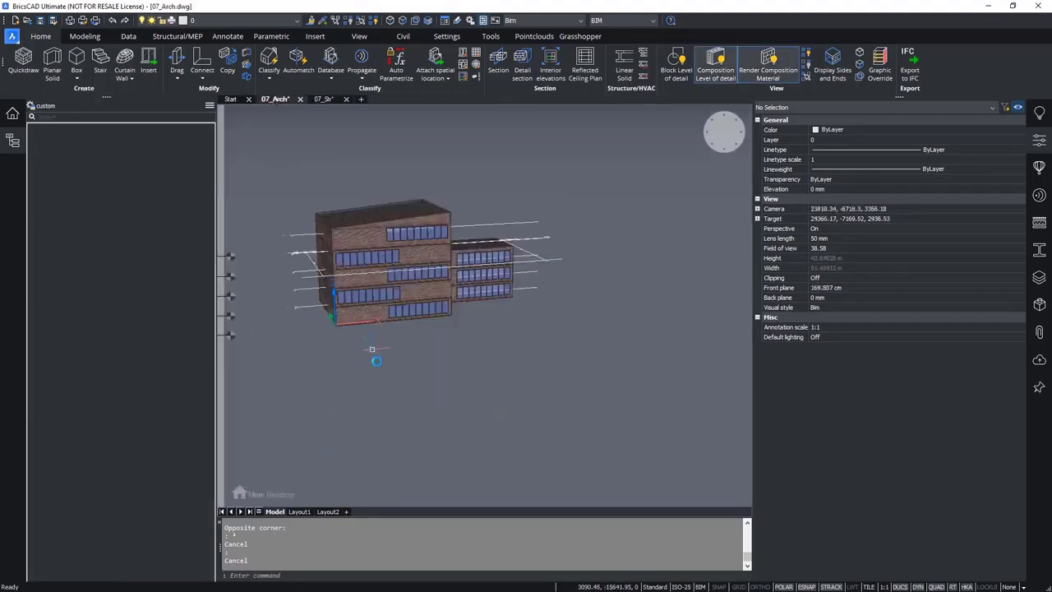
scroll(340, 430, up, 4)
scroll(363, 362, up, 3)
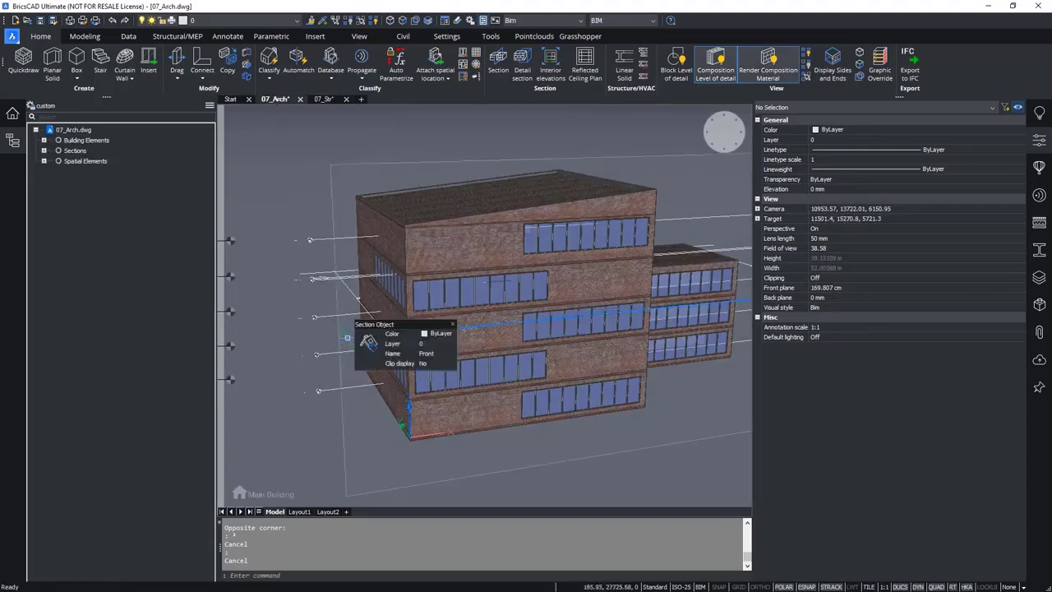
scroll(329, 286, up, 5)
double_click(435, 342)
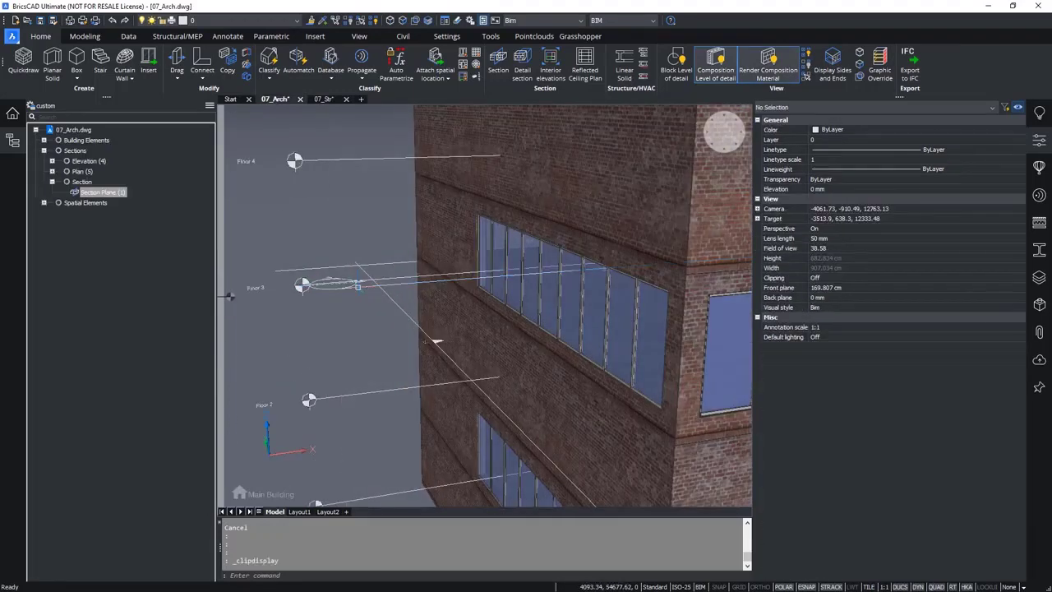
- Select the stamp of space number 16 on Floor 4 inside the clipped main building
scroll(382, 384, down, 4)
shift+middle_drag(382, 385, 353, 371)
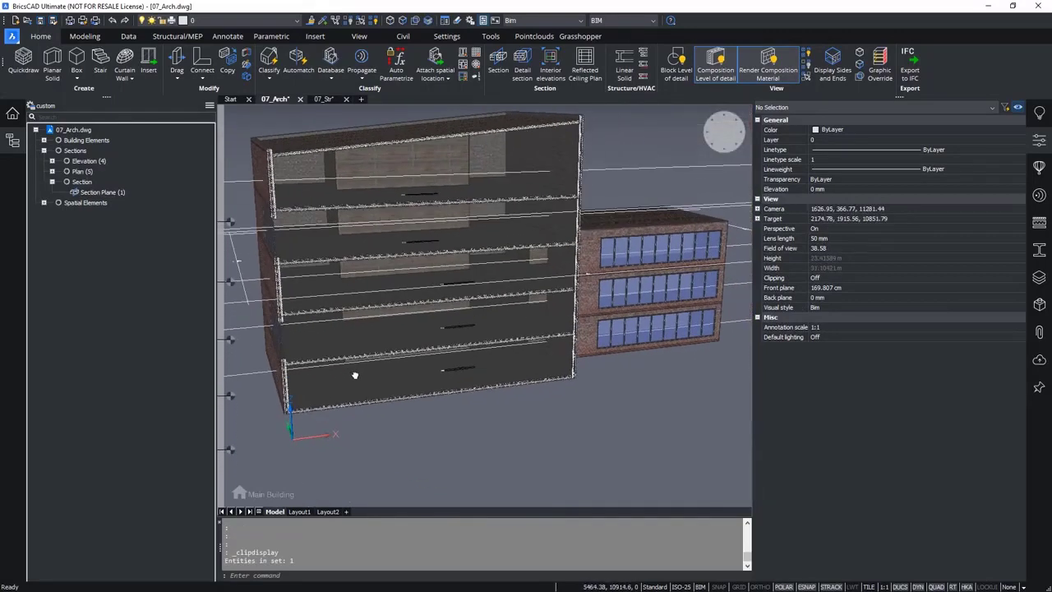
mouse_move(353, 367)
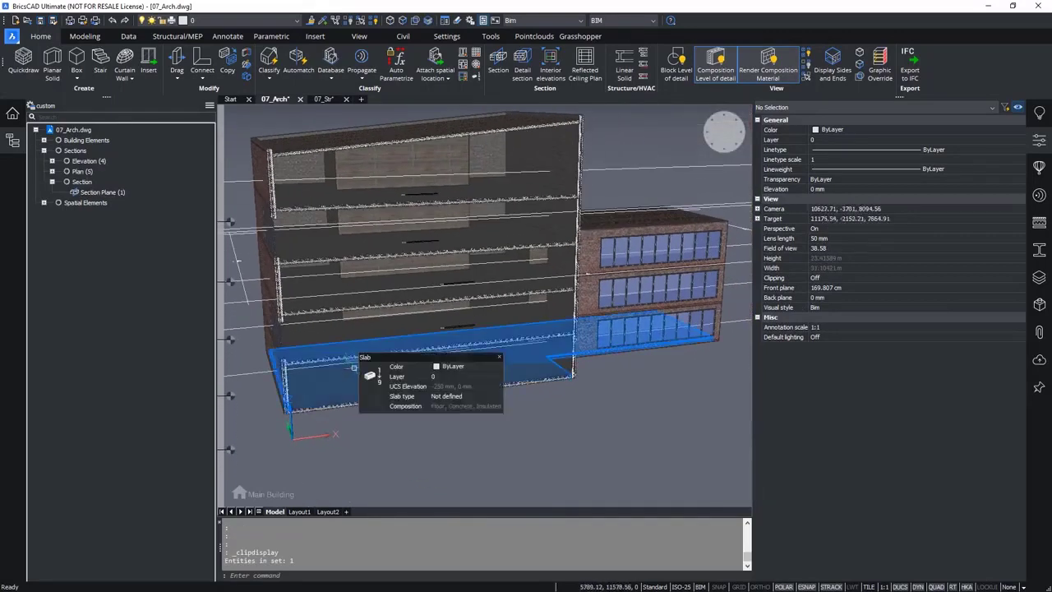
mouse_move(425, 235)
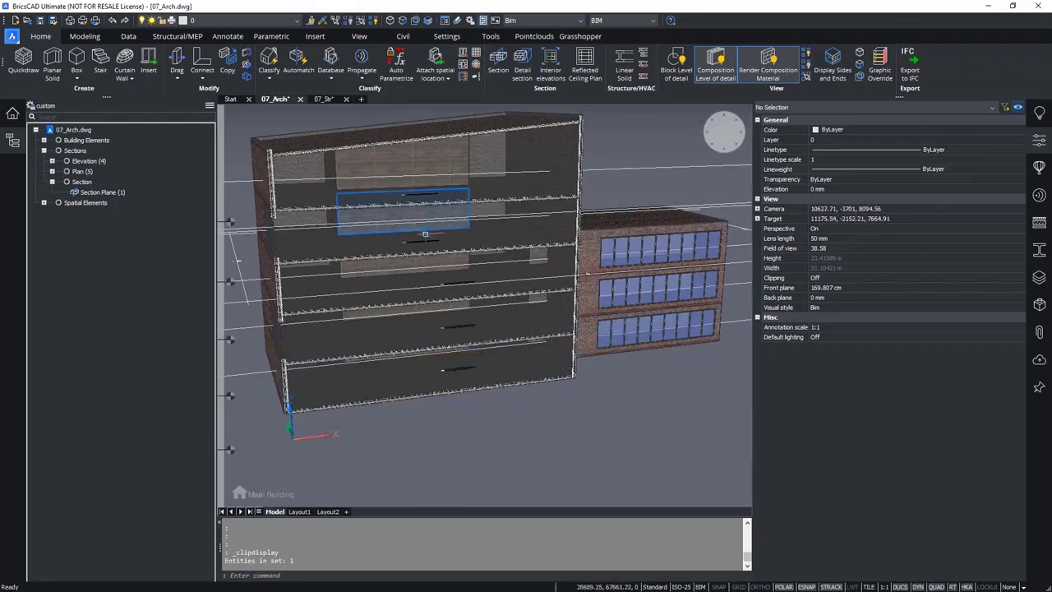
shift+middle_drag(425, 234, 345, 299)
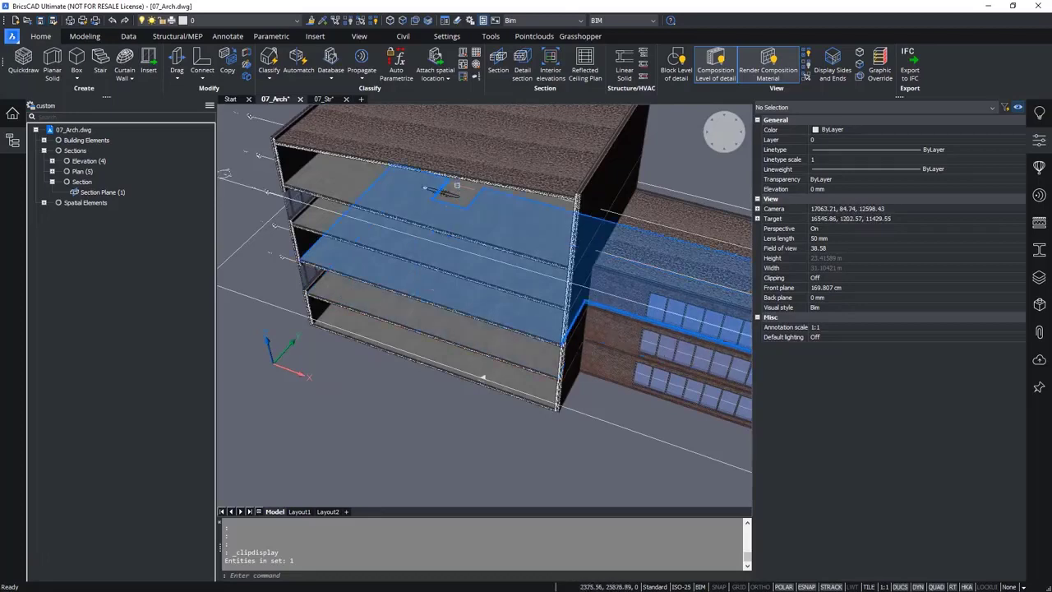
scroll(444, 198, up, 5)
mouse_move(444, 206)
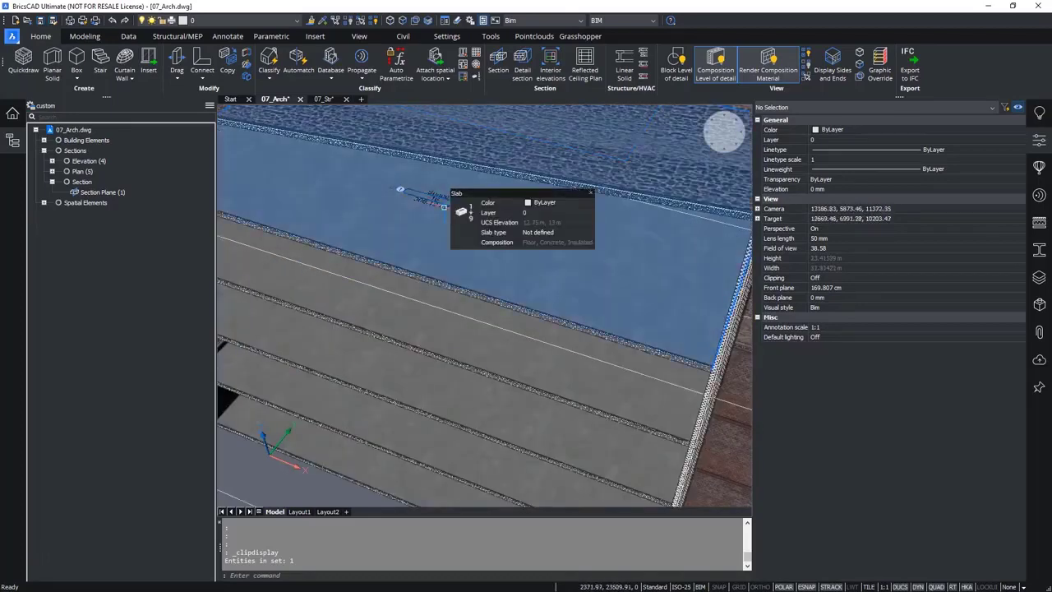
scroll(444, 207, up, 3)
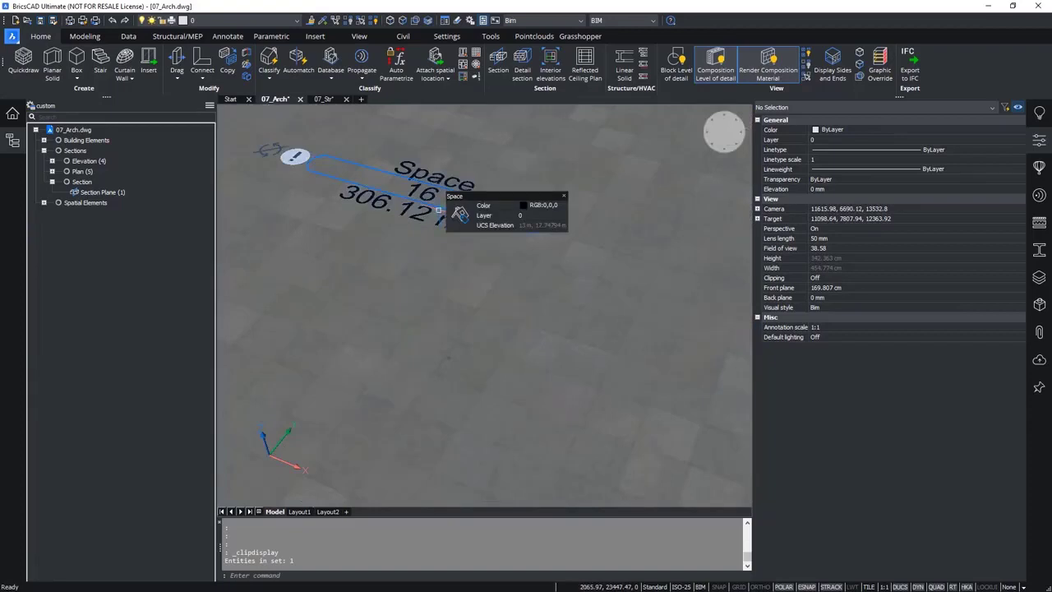
click(438, 210)
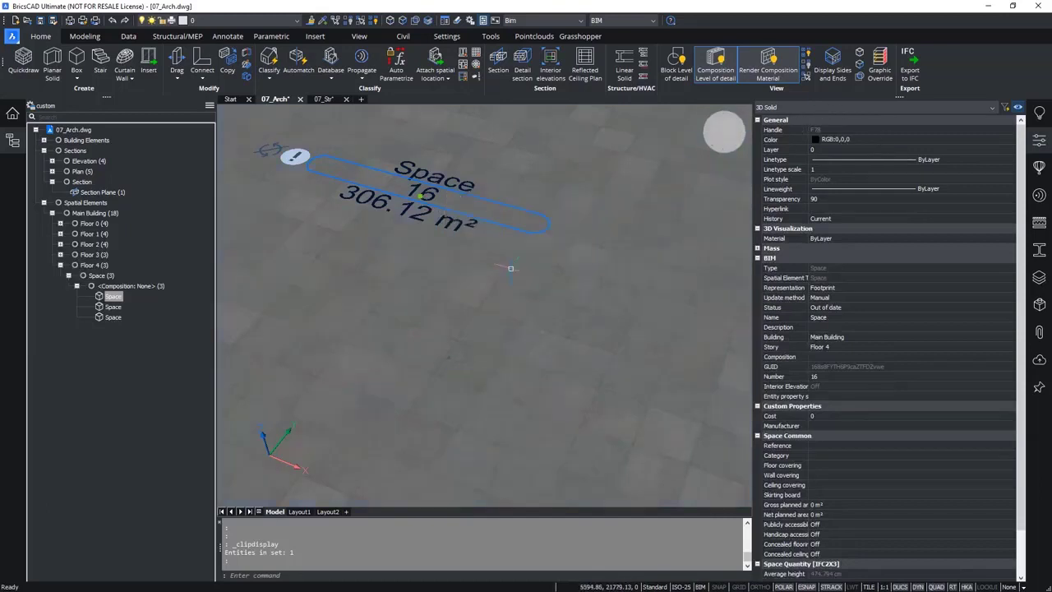
key(Escape)
click(478, 223)
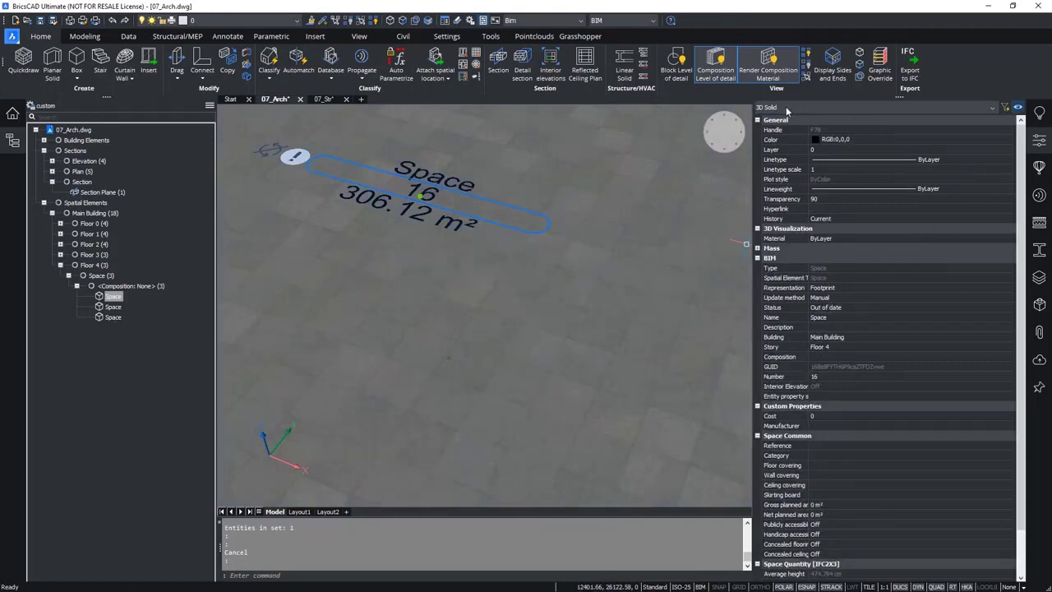
- Examine the space's BIM type, Space Common properties such as category and ceiling covering, and its Space Quantity values
scroll(935, 267, down, 1)
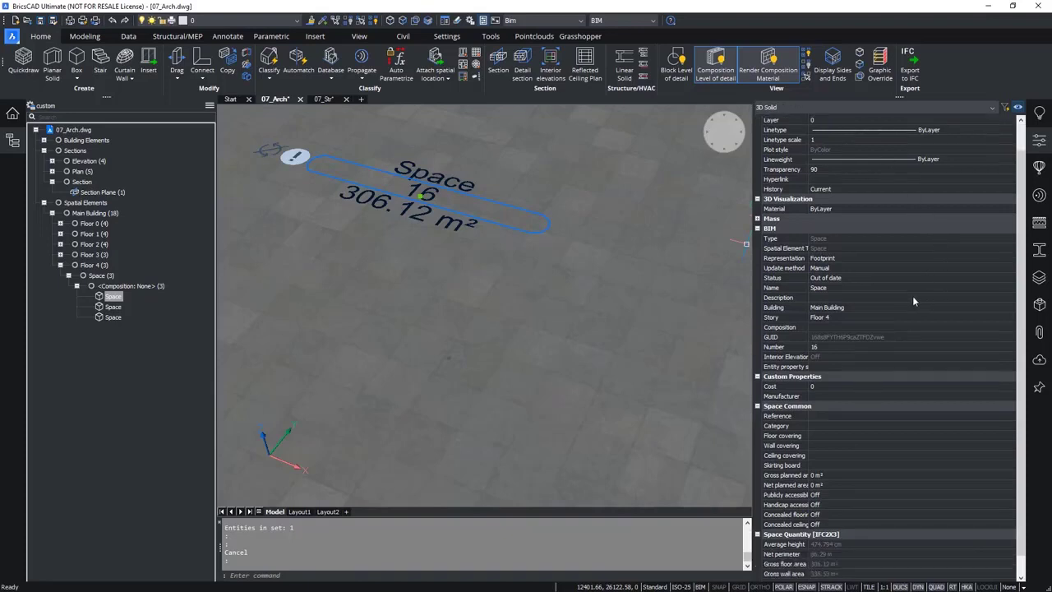
click(838, 237)
double_click(837, 238)
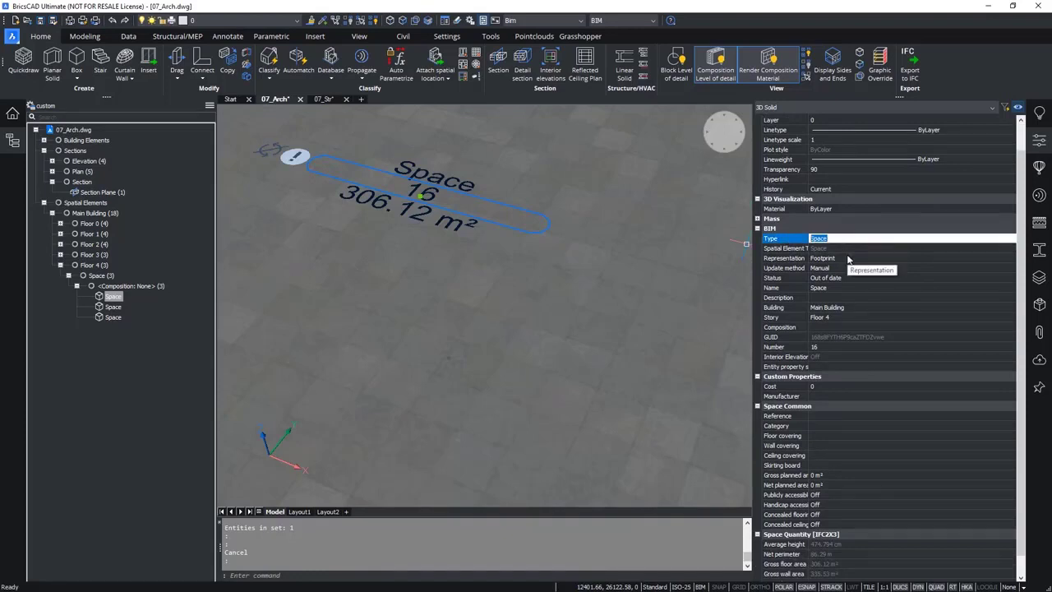
scroll(849, 260, down, 1)
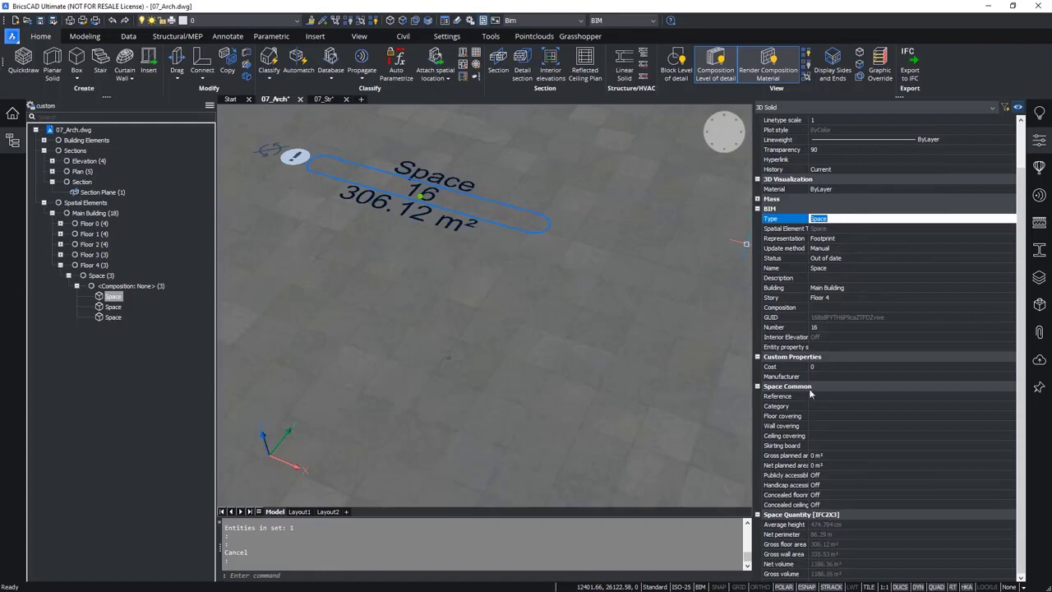
click(826, 405)
click(826, 436)
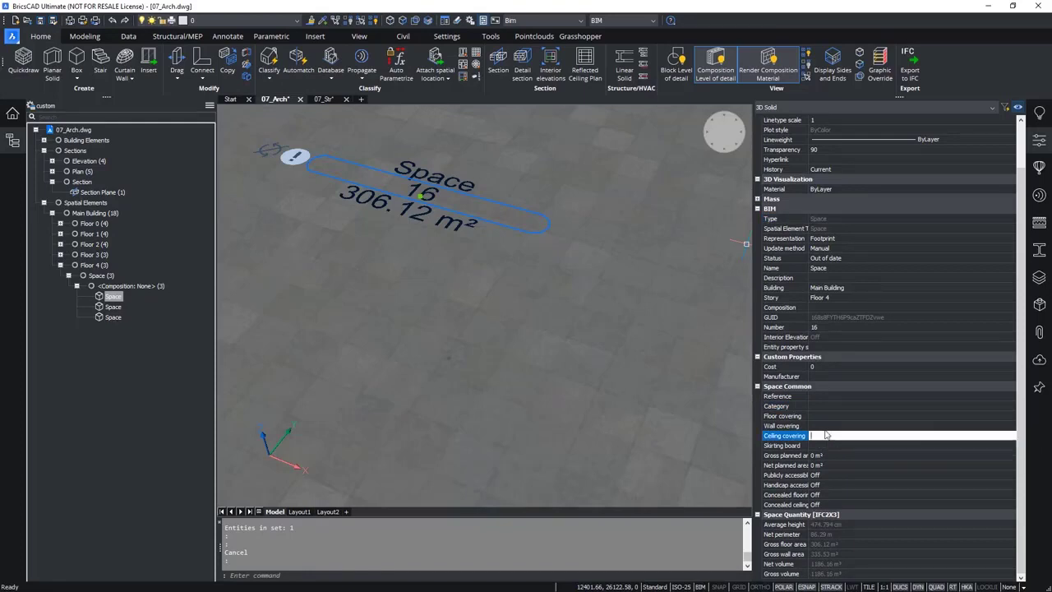
click(846, 523)
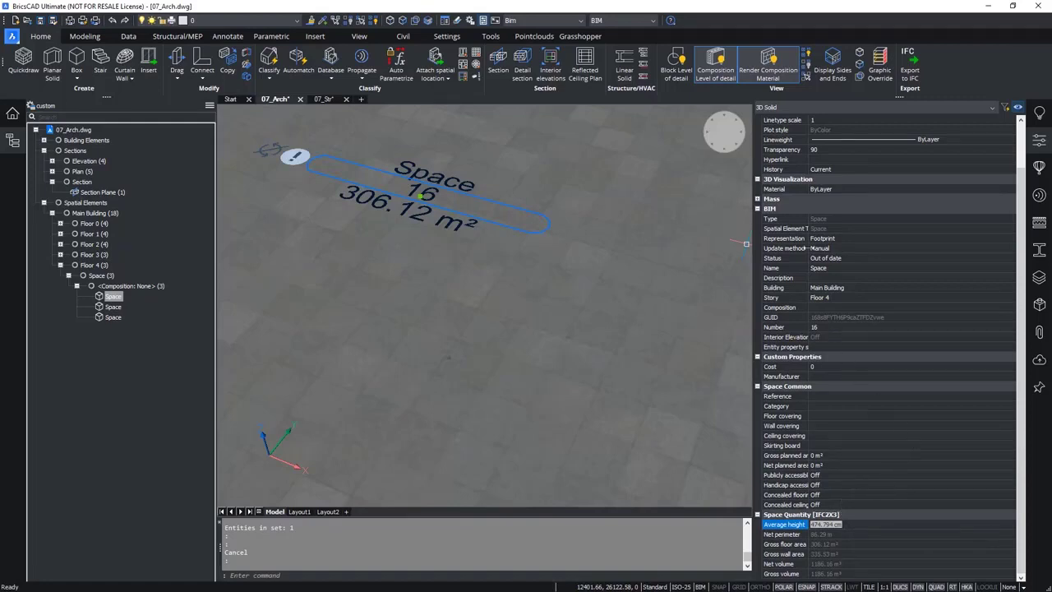
click(780, 210)
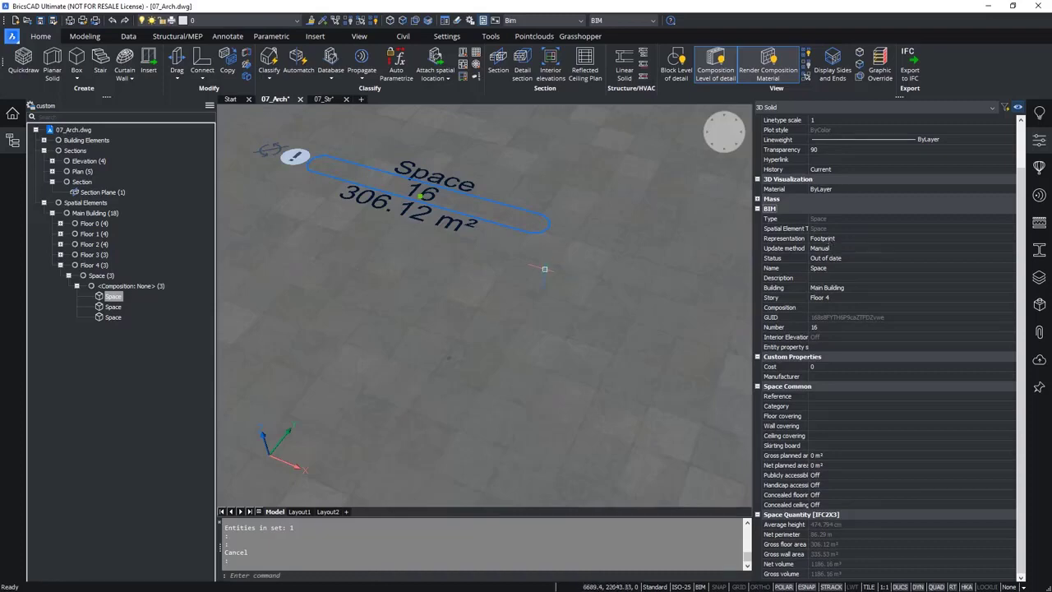
- Set the representation of the selected Floor 4 space to Solid and view its volume from the front
scroll(545, 265, down, 5)
scroll(444, 290, up, 2)
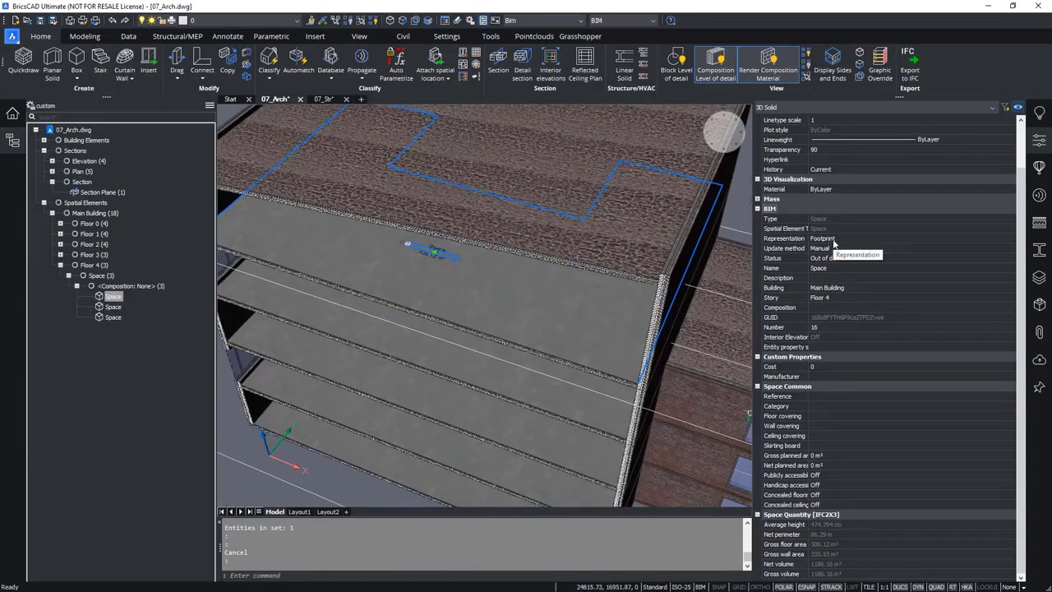
click(834, 240)
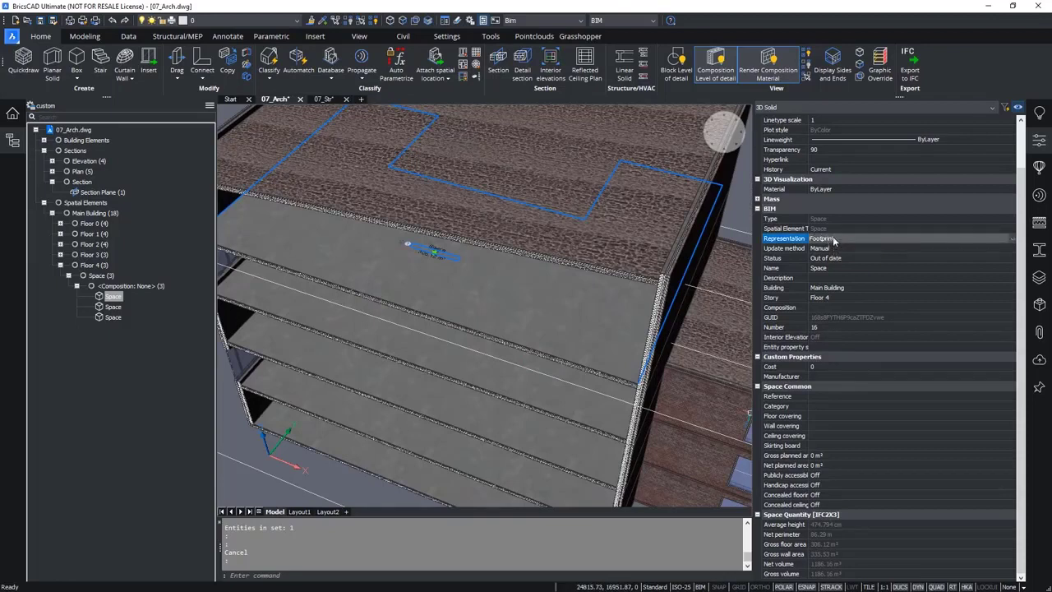
click(834, 240)
click(832, 258)
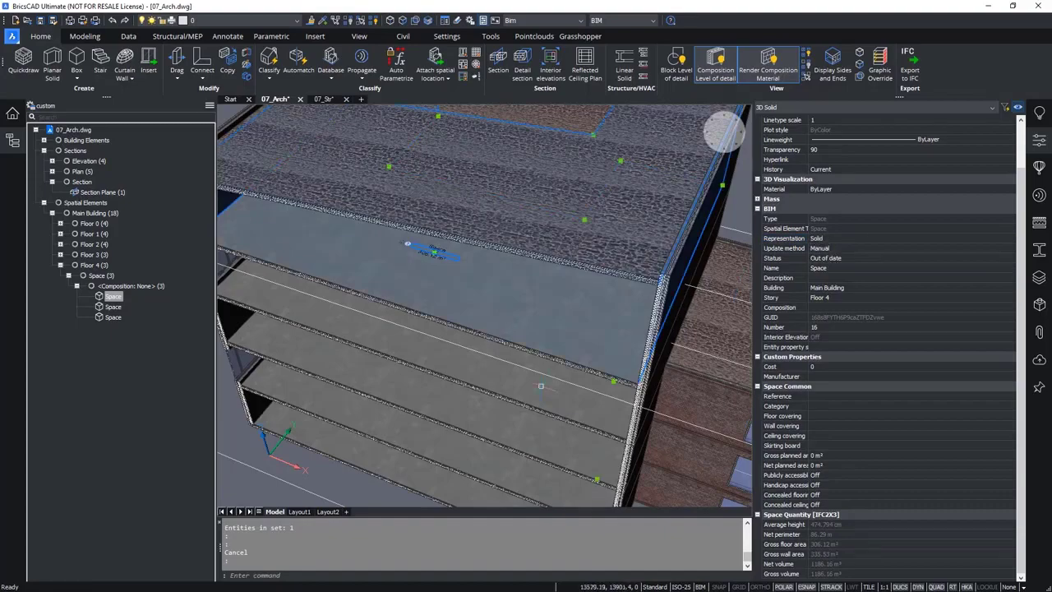
shift+middle_drag(514, 362, 538, 272)
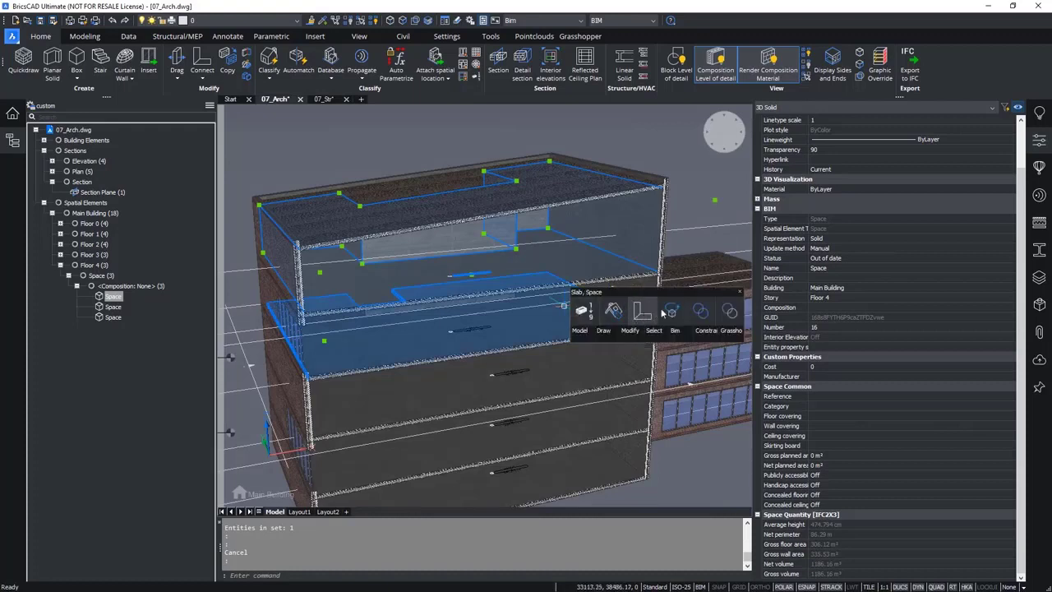
- Set the Floor 4 space's representation back to Footprint and deselect it
click(832, 238)
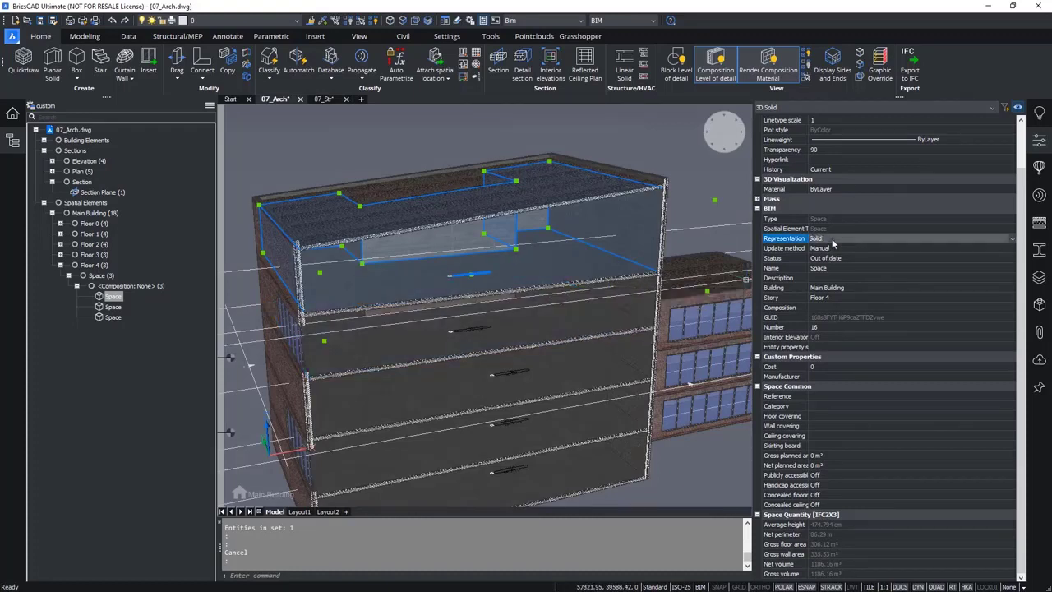
click(831, 257)
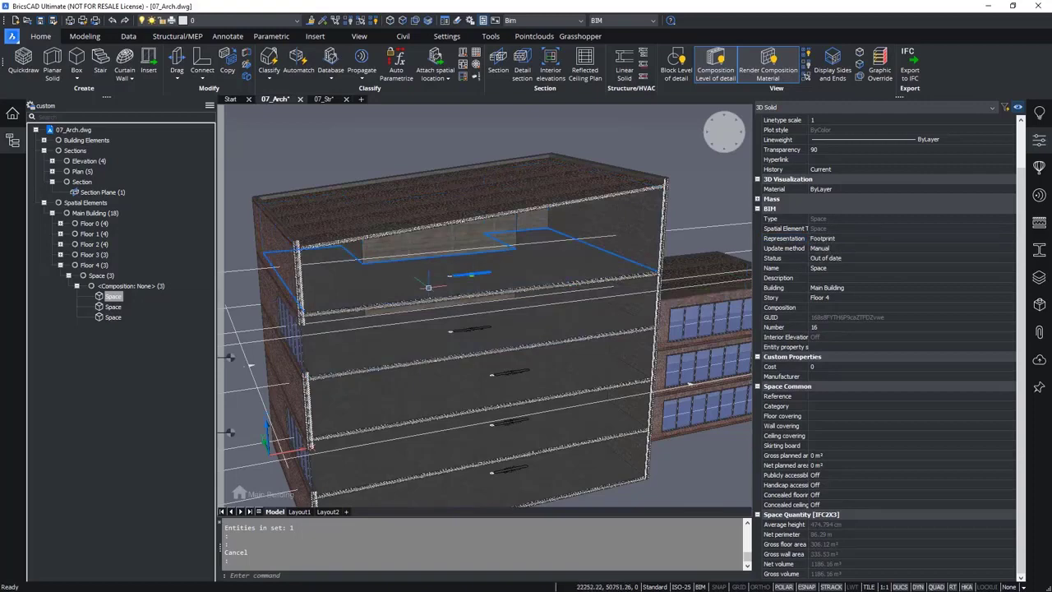
scroll(461, 271, up, 3)
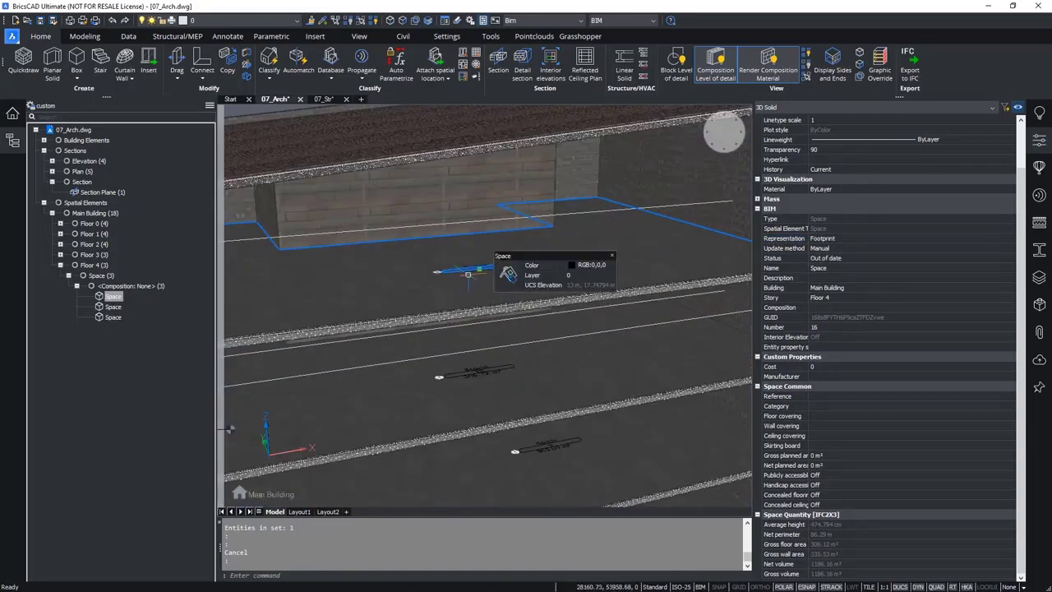
key(Escape)
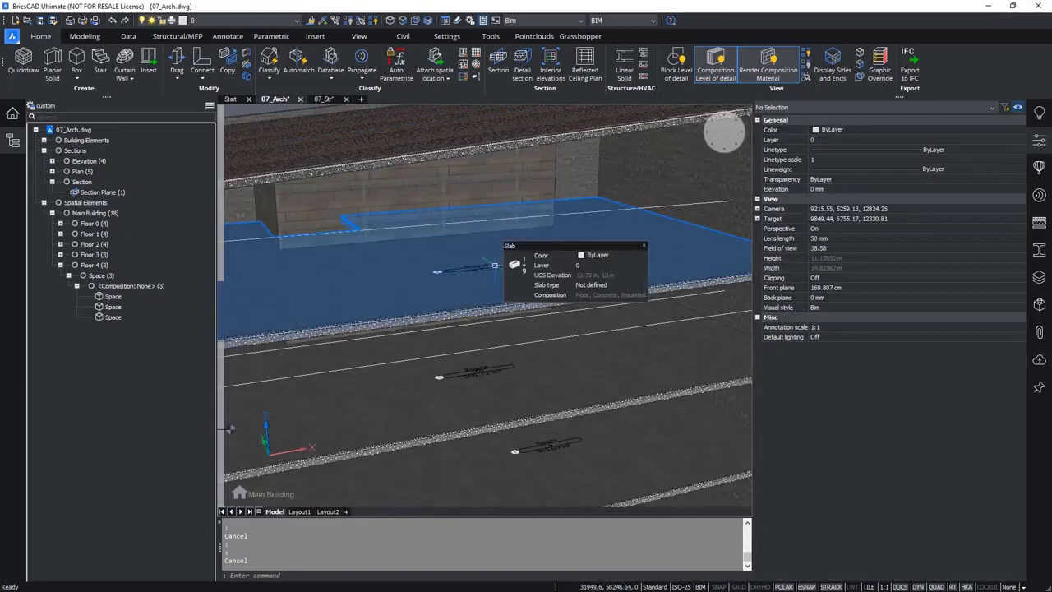
scroll(497, 266, down, 3)
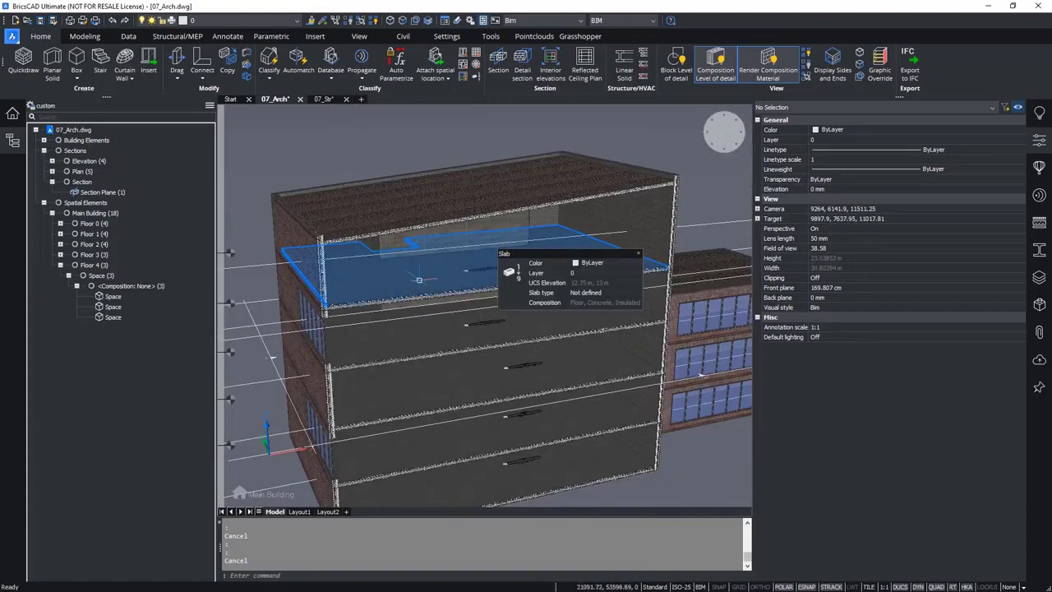
- Select space number 16 on Floor 4, switch its representation to Solid and return it to Footprint
click(486, 268)
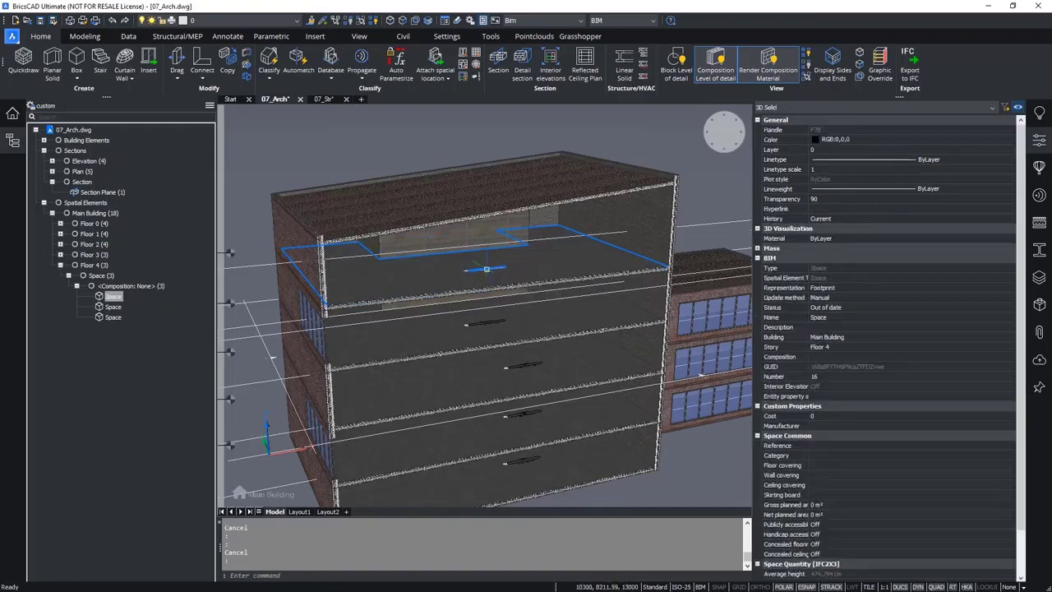
click(841, 288)
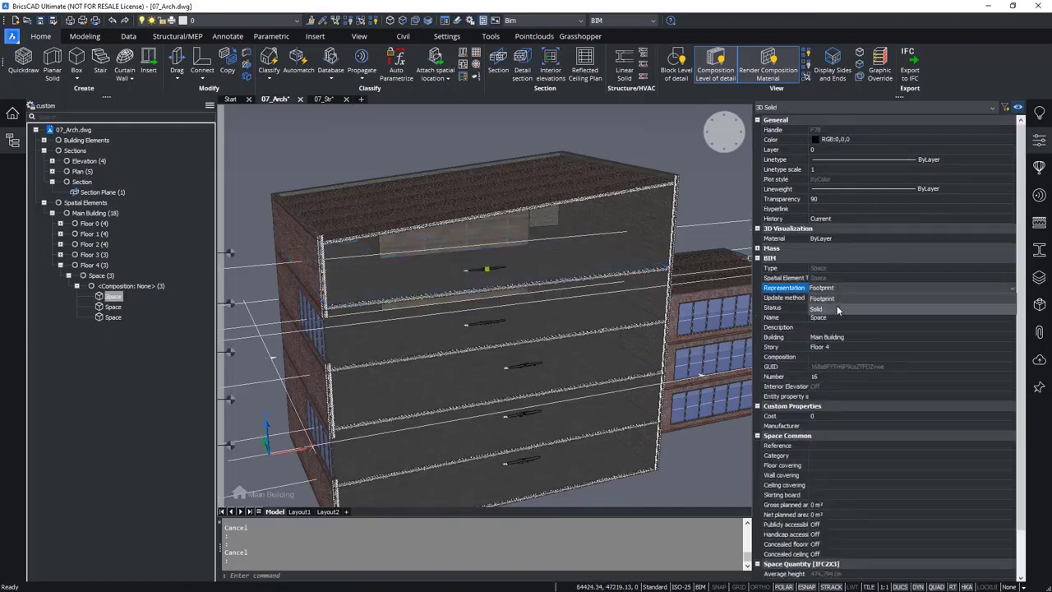
click(828, 308)
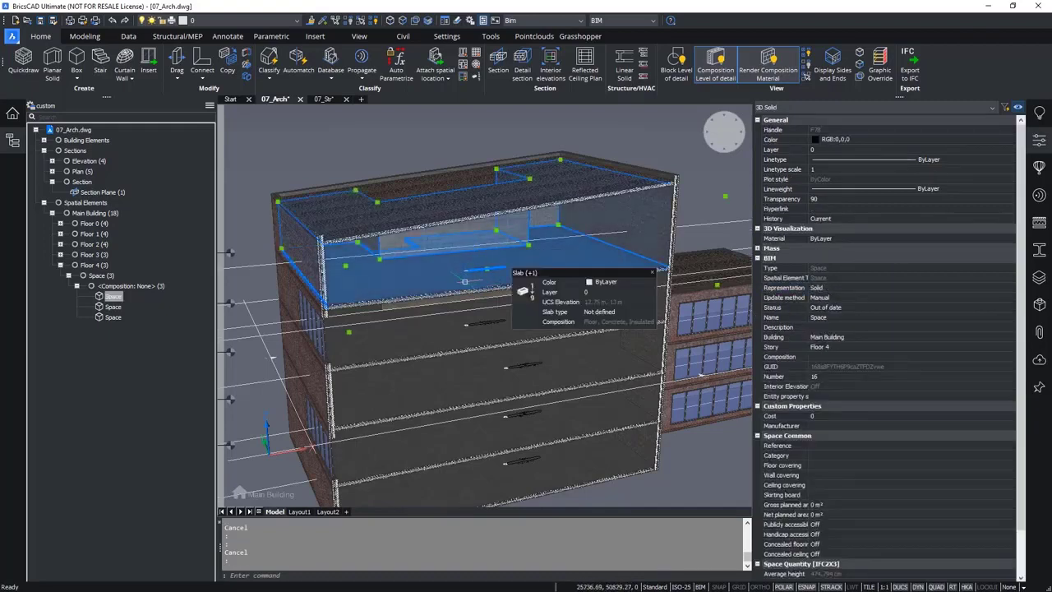
click(830, 288)
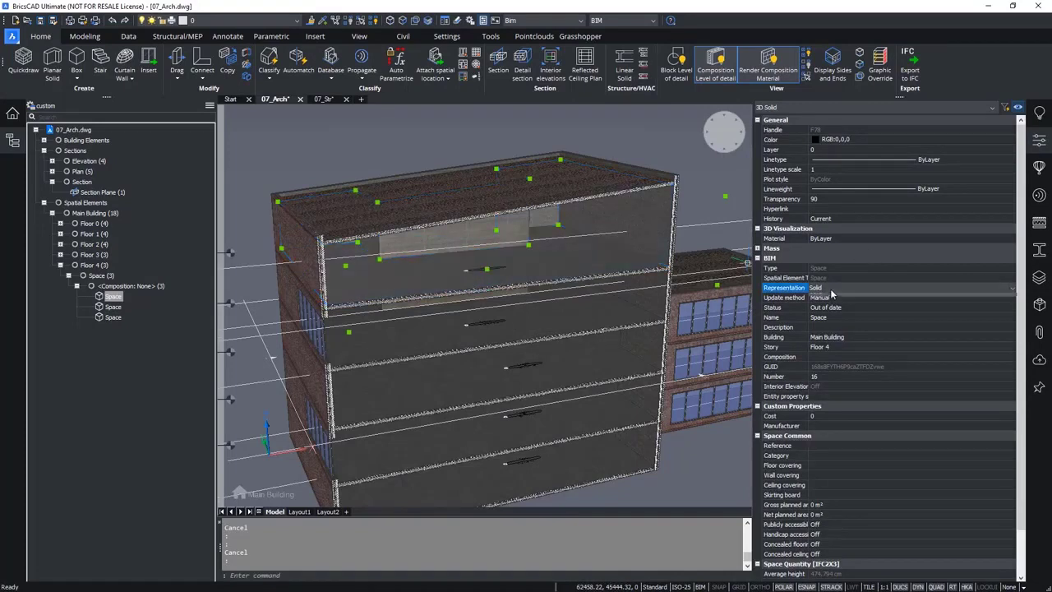
click(871, 298)
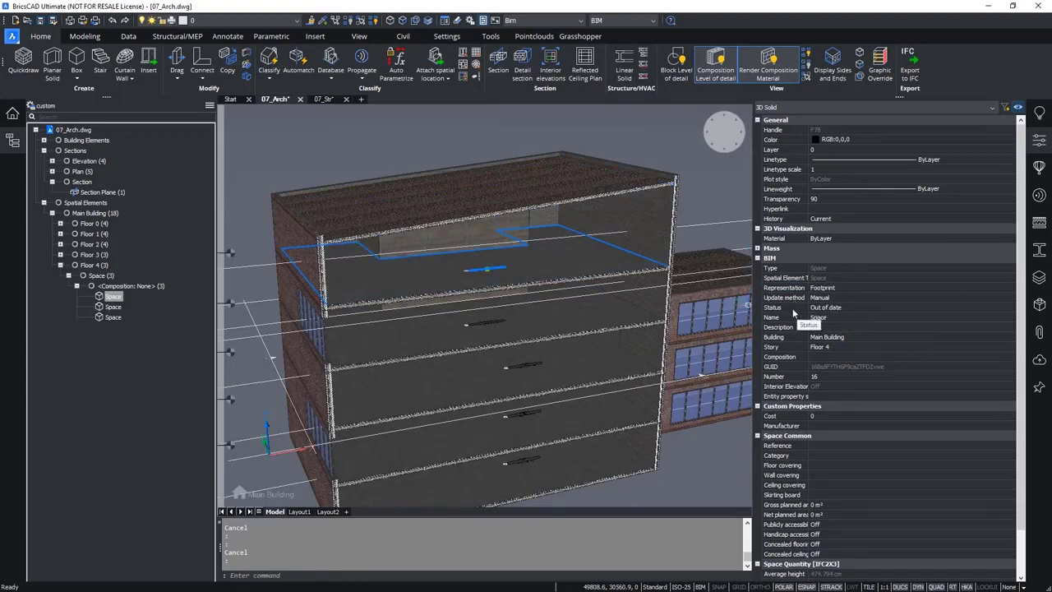
- Set the Floor 4 space's update method to Automatic, and set it back to Manual
click(836, 302)
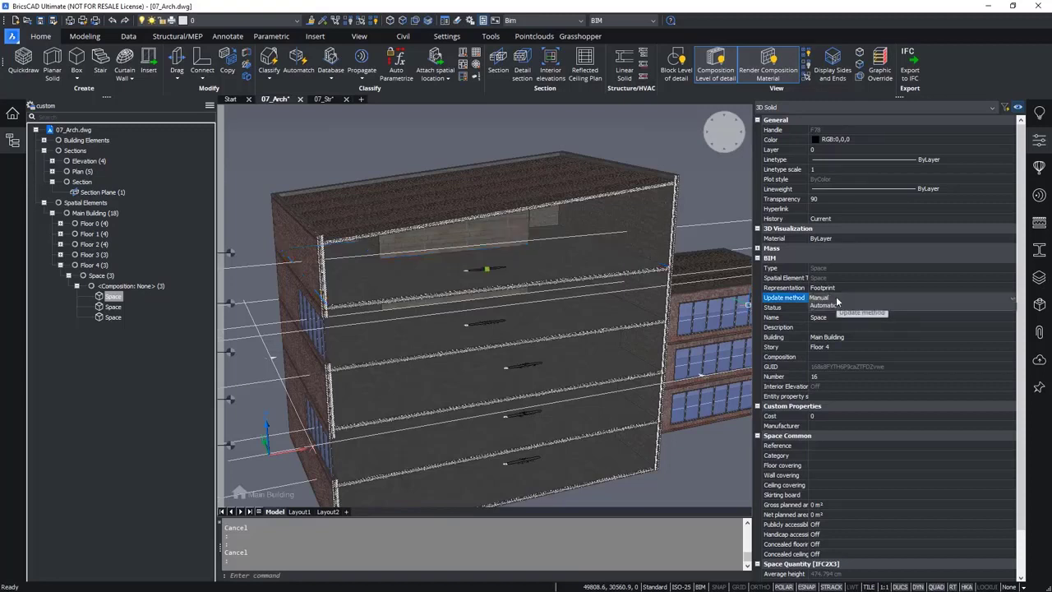
click(829, 318)
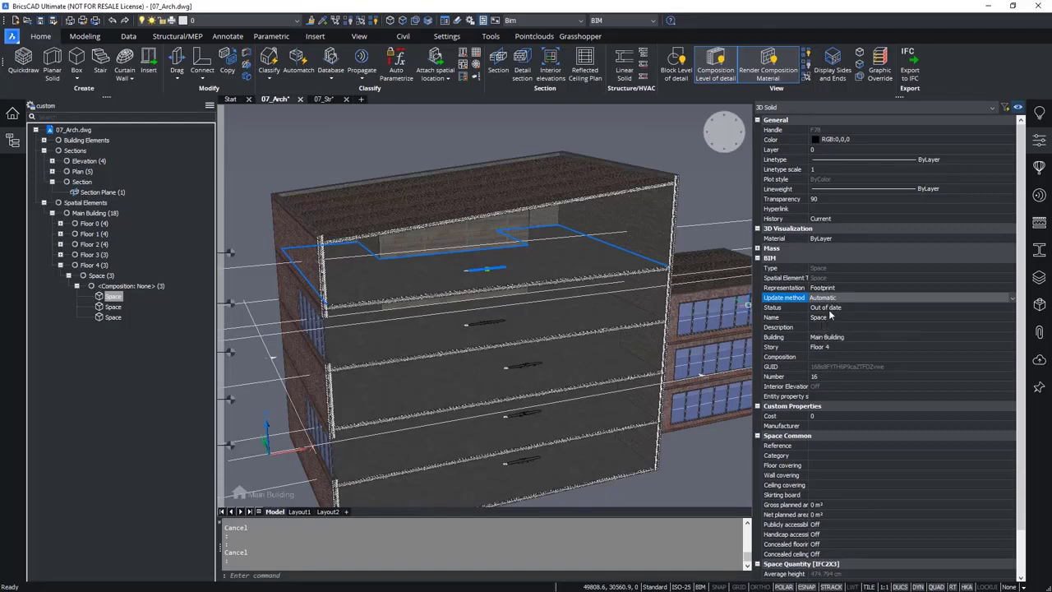
click(831, 300)
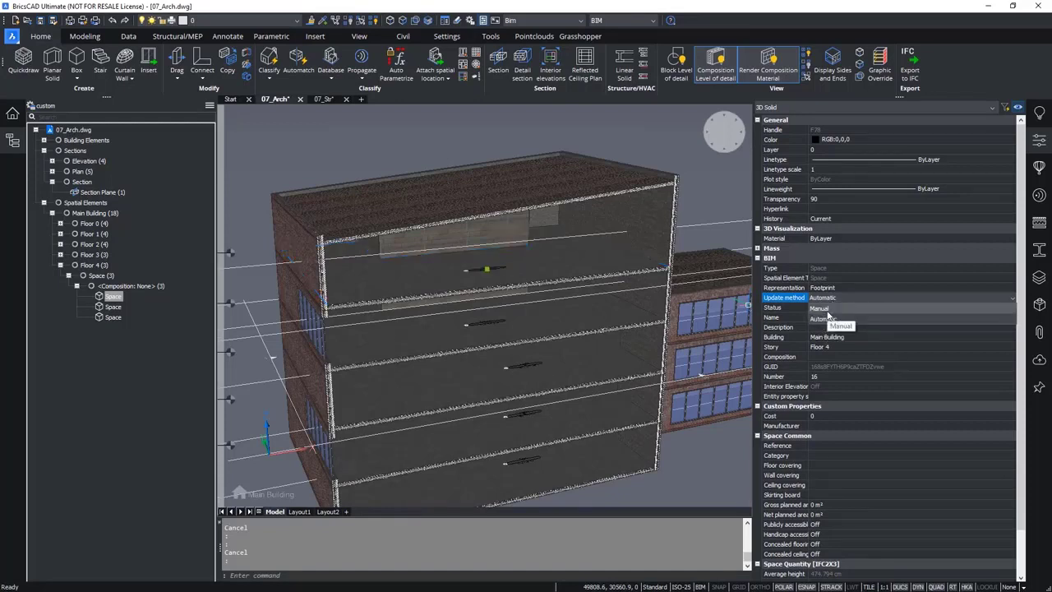
click(827, 316)
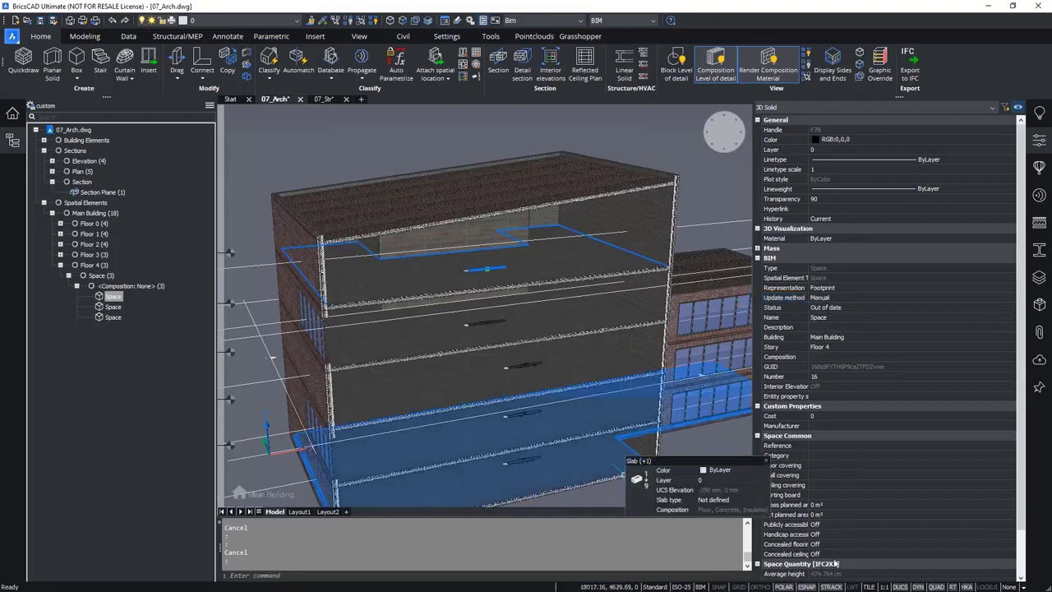
- Set the Floor 4 space's status to Up to date and inspect its stamp up close
click(832, 311)
click(832, 311)
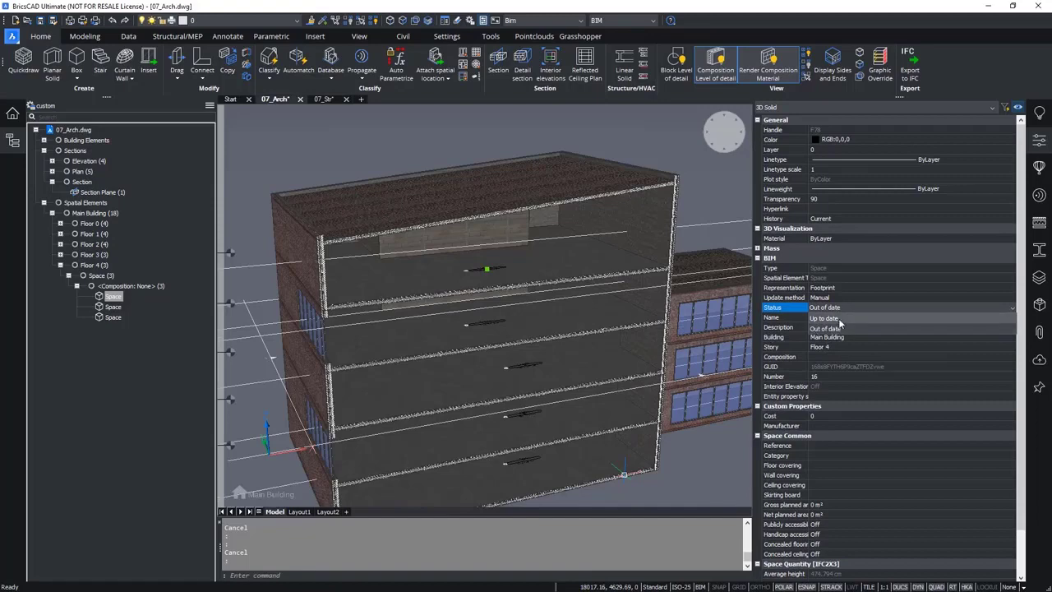
click(840, 319)
scroll(464, 272, up, 5)
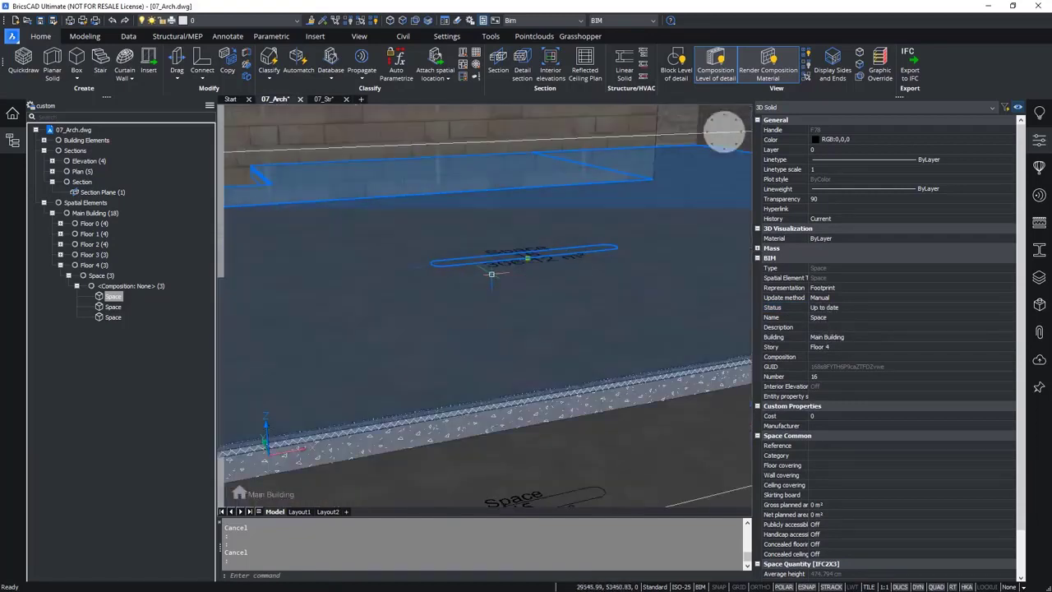
scroll(427, 268, down, 4)
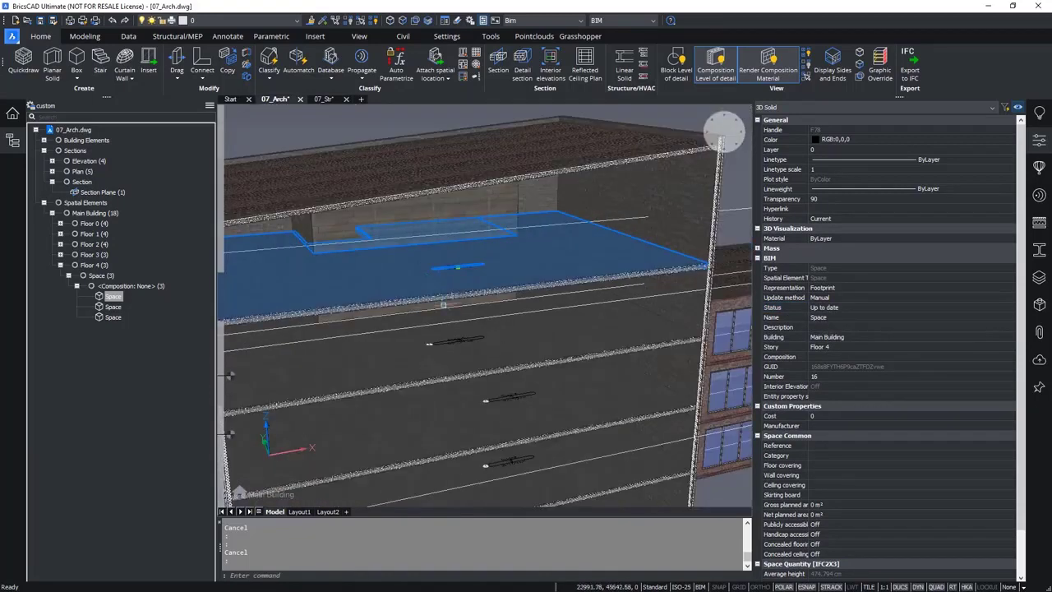
- Set the Floor 4 space's status back to Out of date and deselect the space
click(853, 307)
click(857, 306)
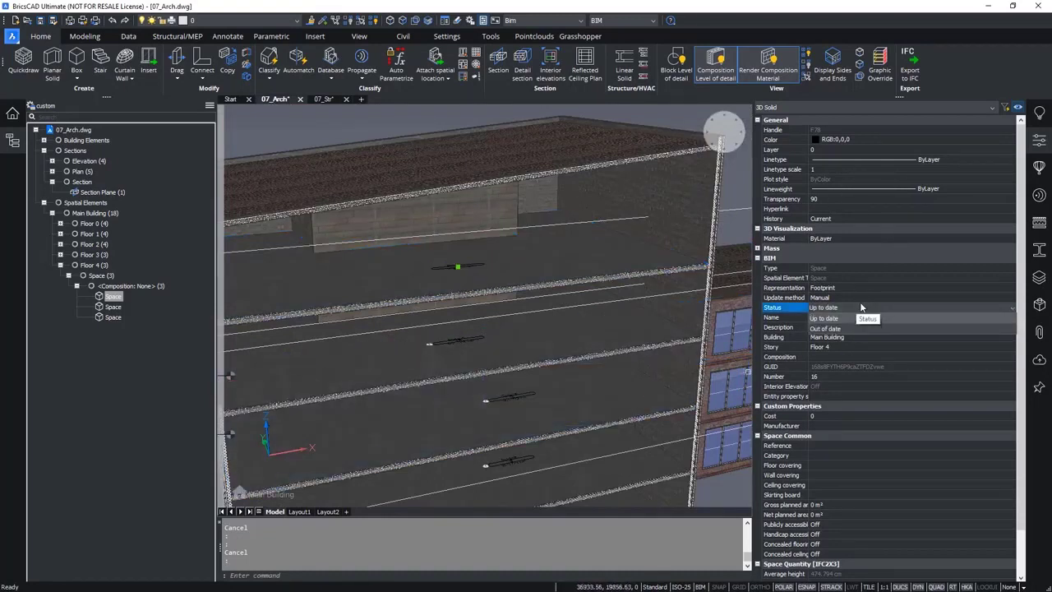
click(855, 329)
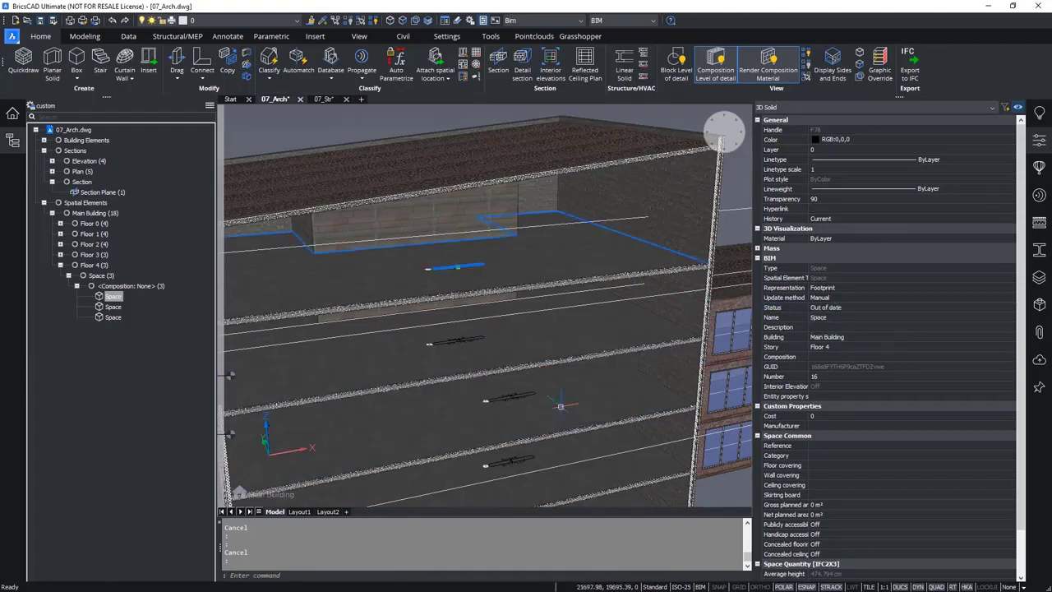
key(Escape)
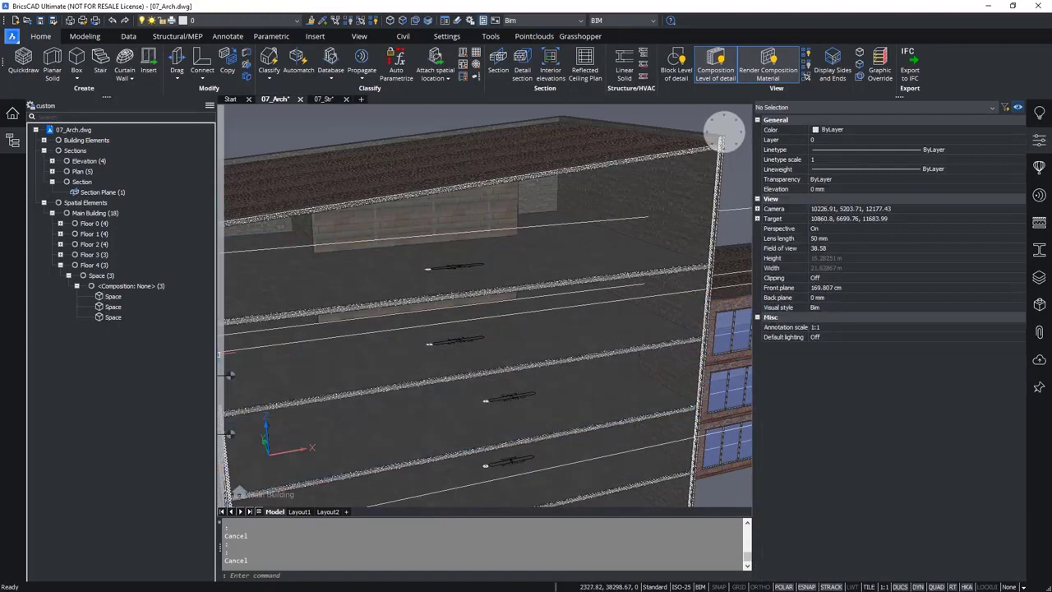
- Turn on the clipped display of the Floor 0 plan section so only the ground floor is shown
mouse_move(542, 367)
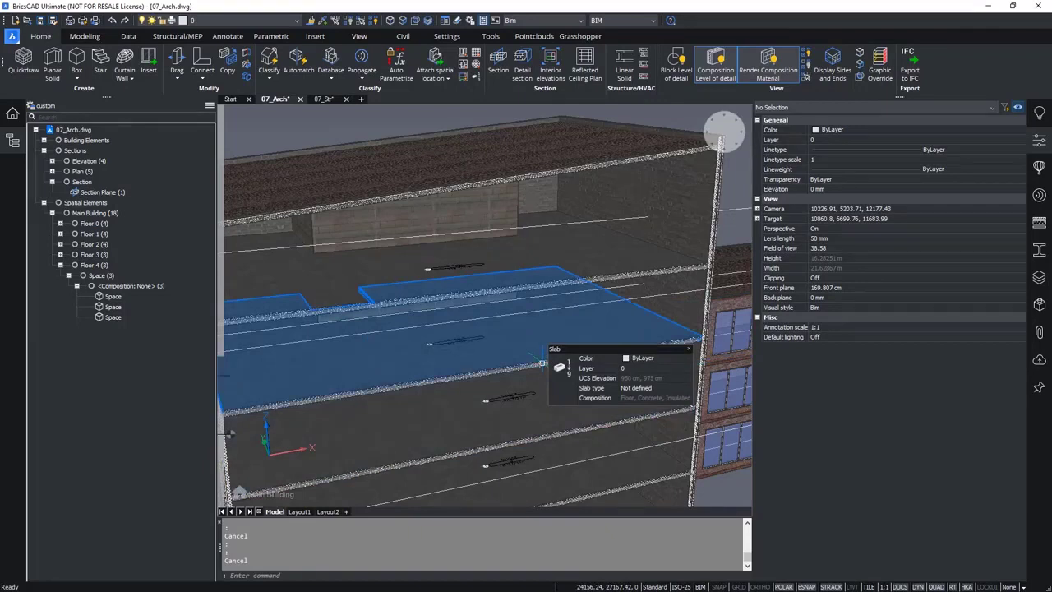
scroll(492, 352, down, 4)
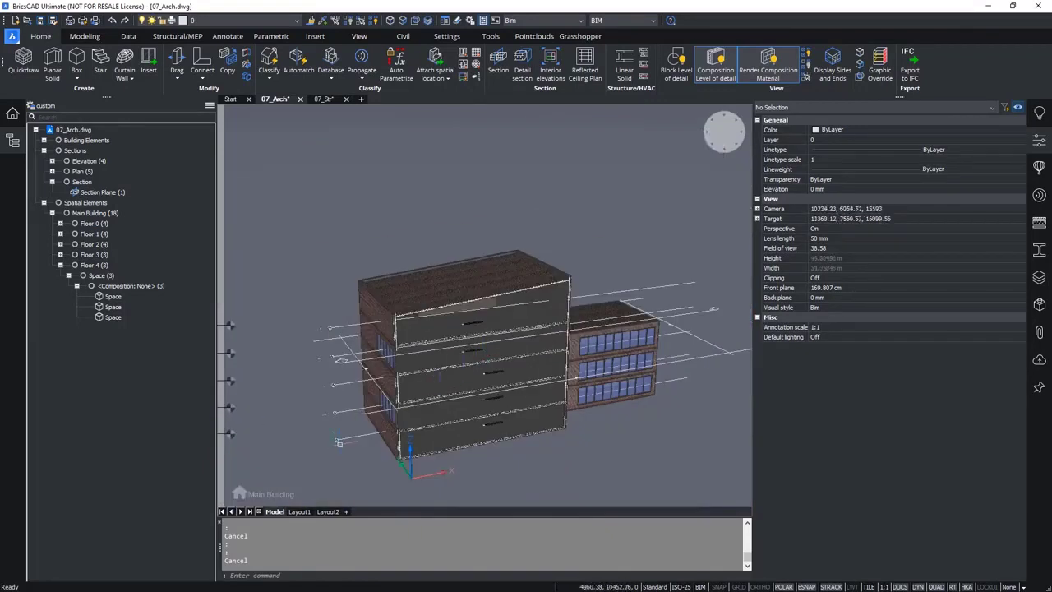
mouse_move(344, 439)
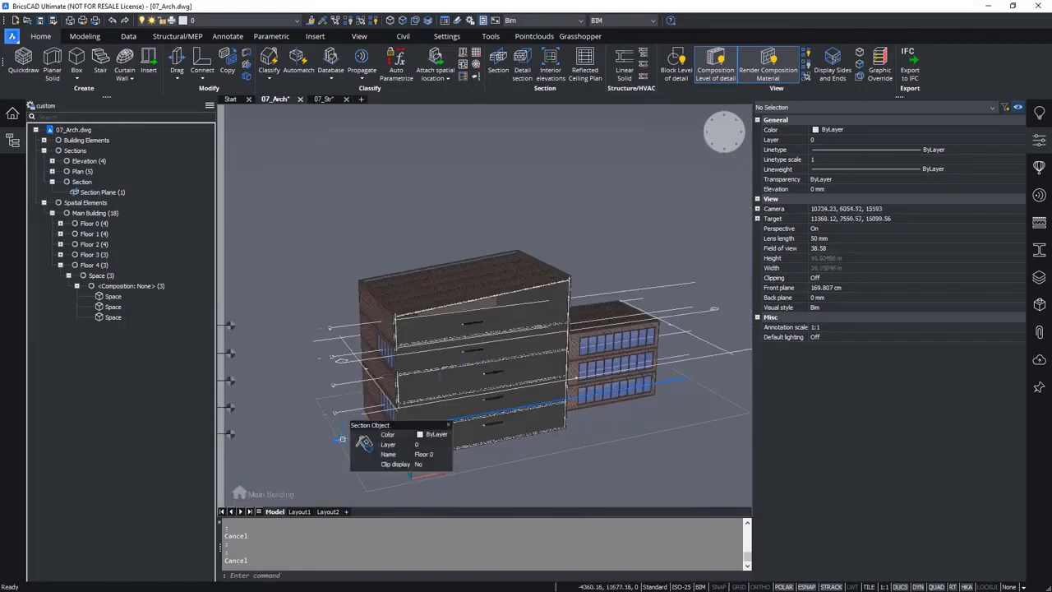
double_click(343, 439)
shift+middle_drag(543, 423, 452, 460)
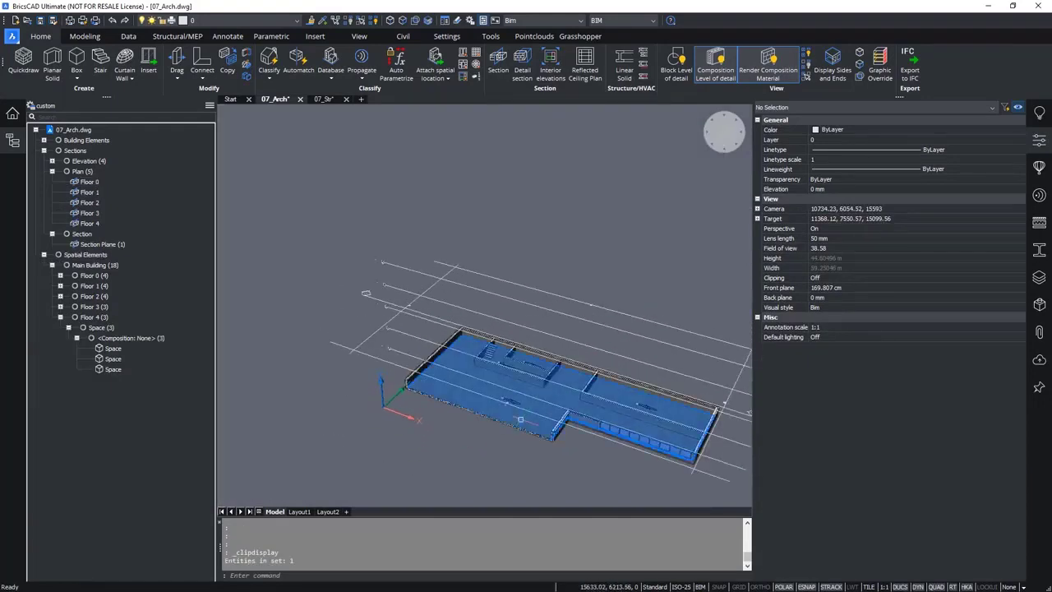
shift+middle_drag(521, 420, 467, 401)
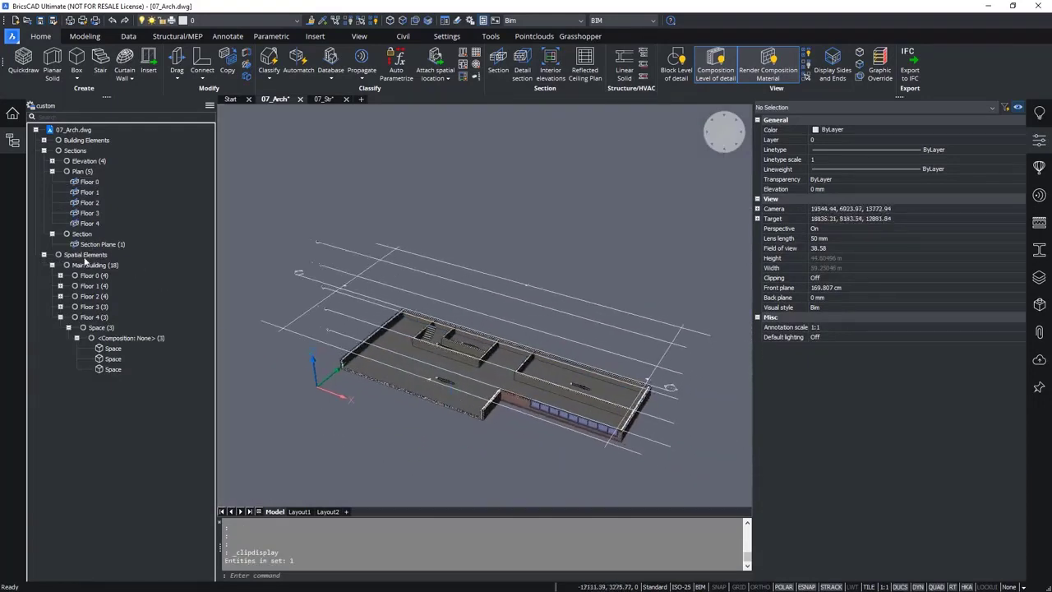
- Hide all section entities of the model through the Sections group in the structure tree
click(70, 151)
right_click(70, 152)
click(98, 169)
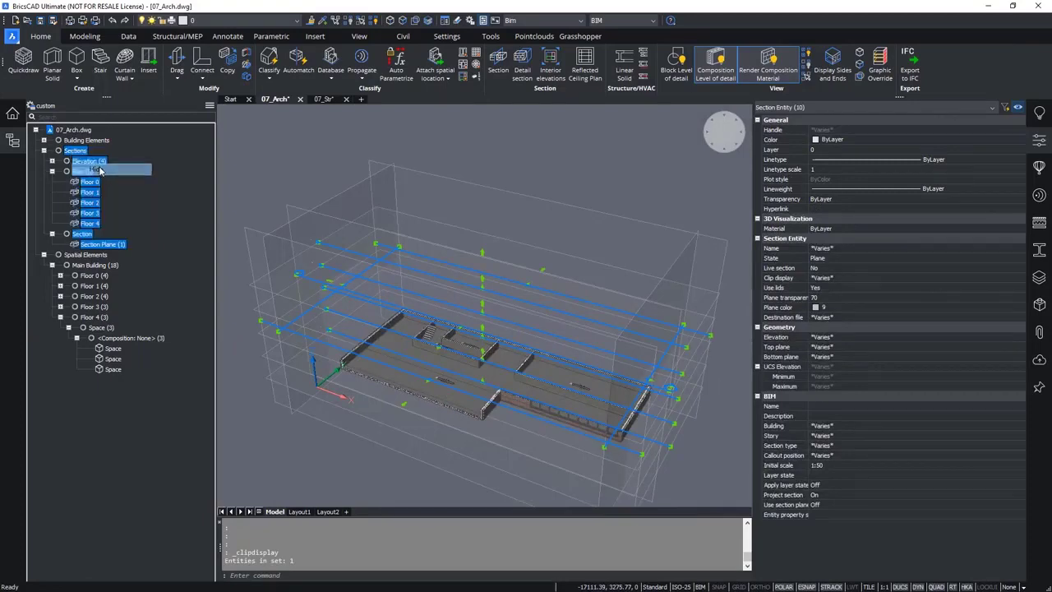
- Select the large L-shaped space number 1 on Floor 0 by its stamp
scroll(523, 375, up, 5)
scroll(381, 336, up, 4)
middle_drag(380, 326, 419, 283)
scroll(411, 375, down, 4)
scroll(404, 294, down, 3)
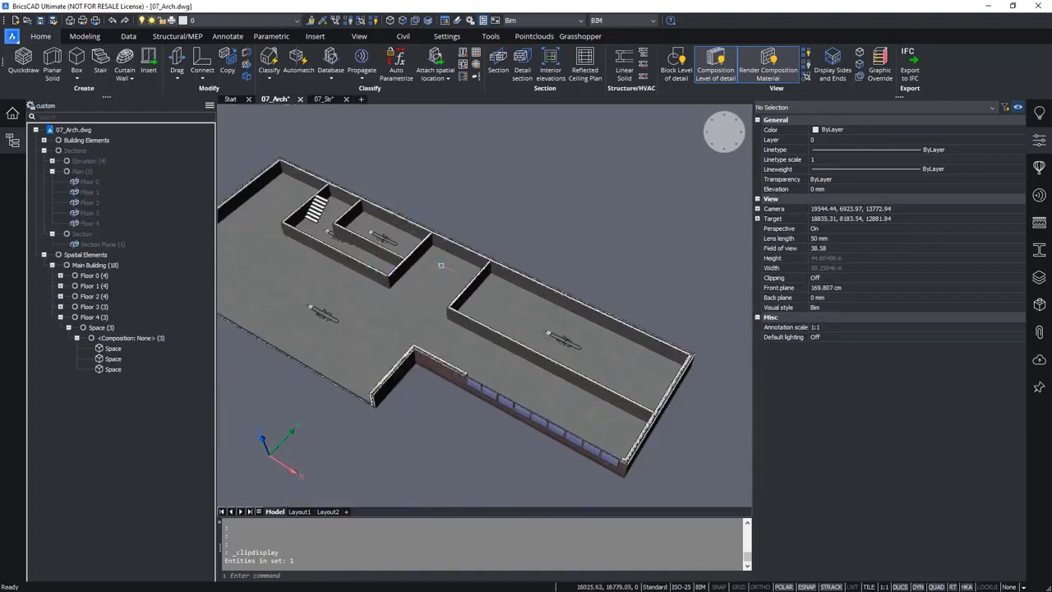
mouse_move(385, 276)
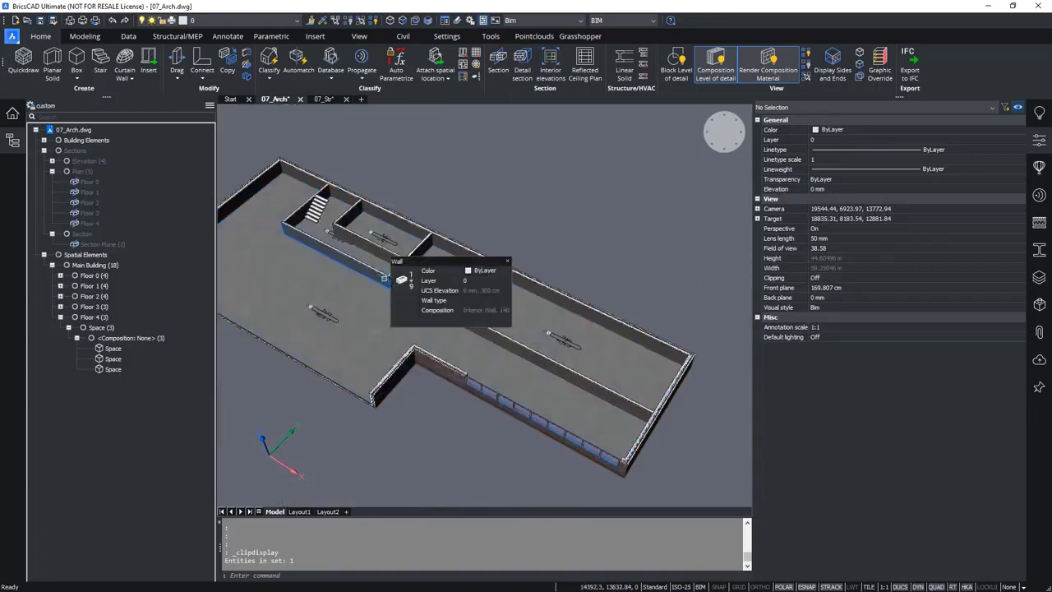
scroll(422, 295, up, 4)
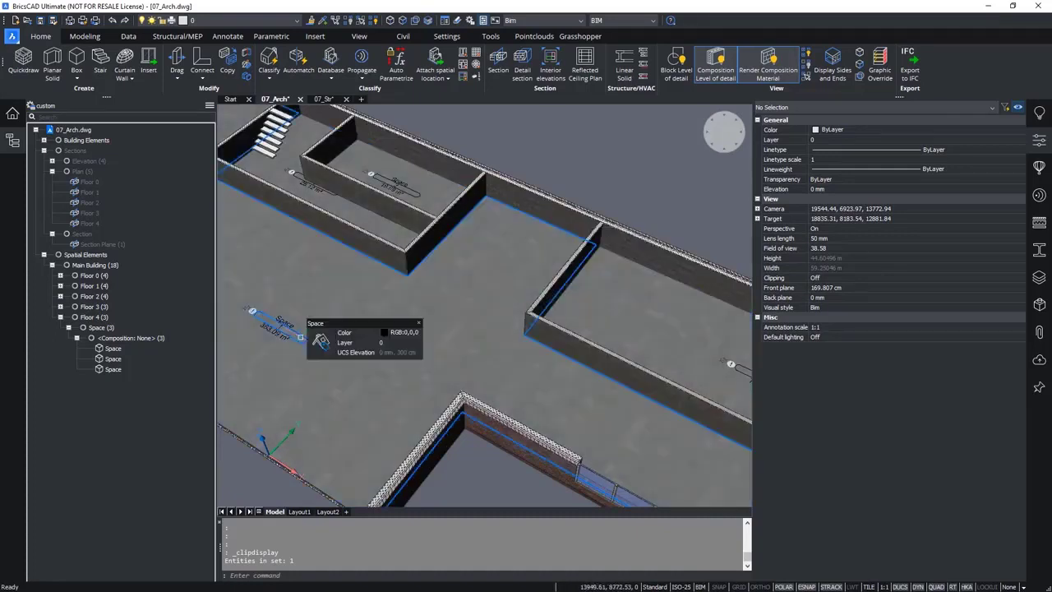
click(385, 293)
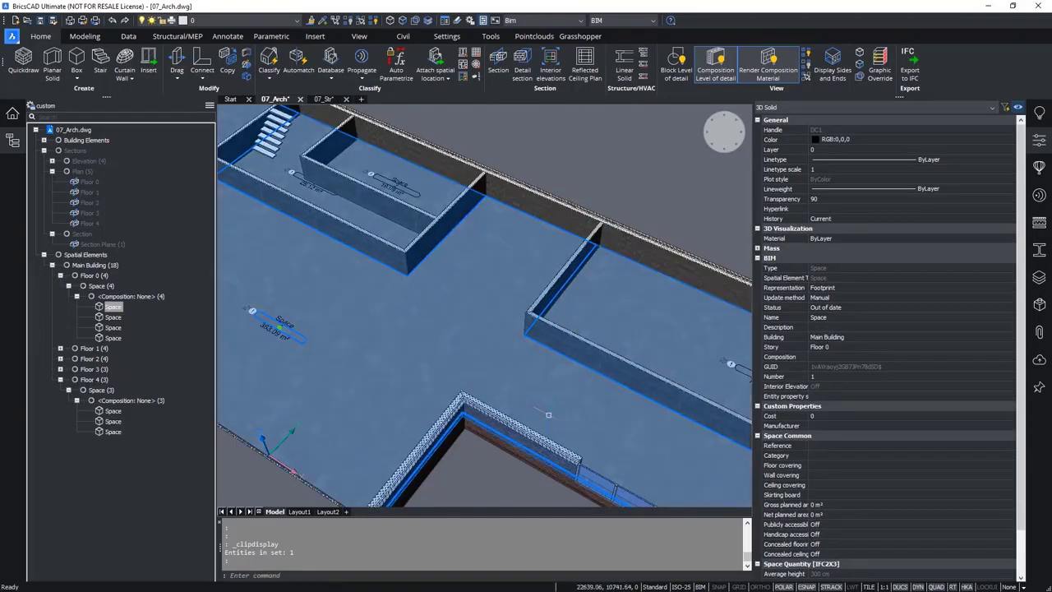
- Set the update method of the selected Floor 0 space to Automatic, keeping its representation at Footprint
mouse_move(546, 411)
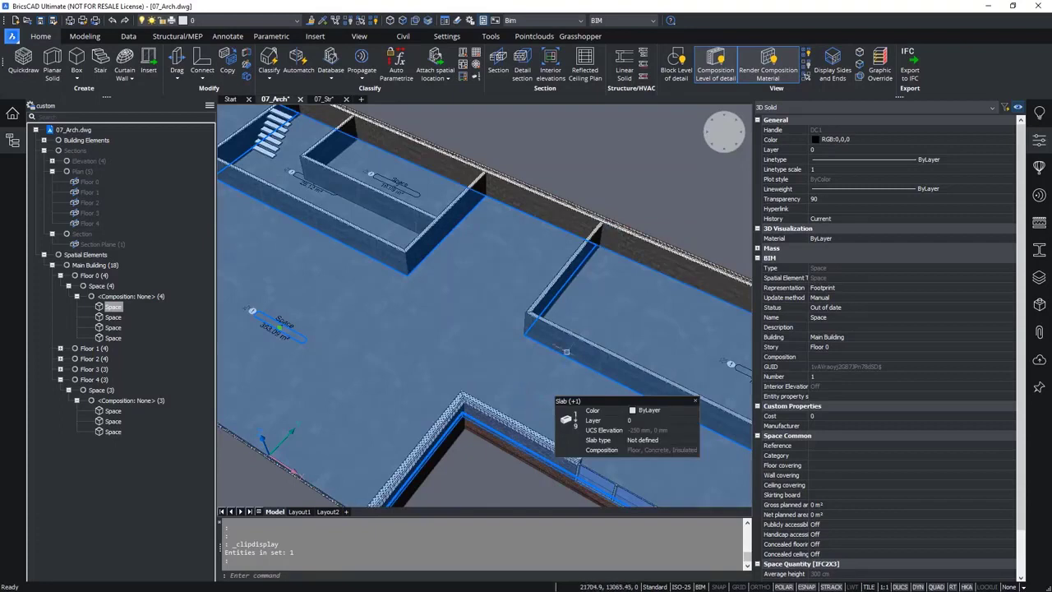
mouse_move(555, 338)
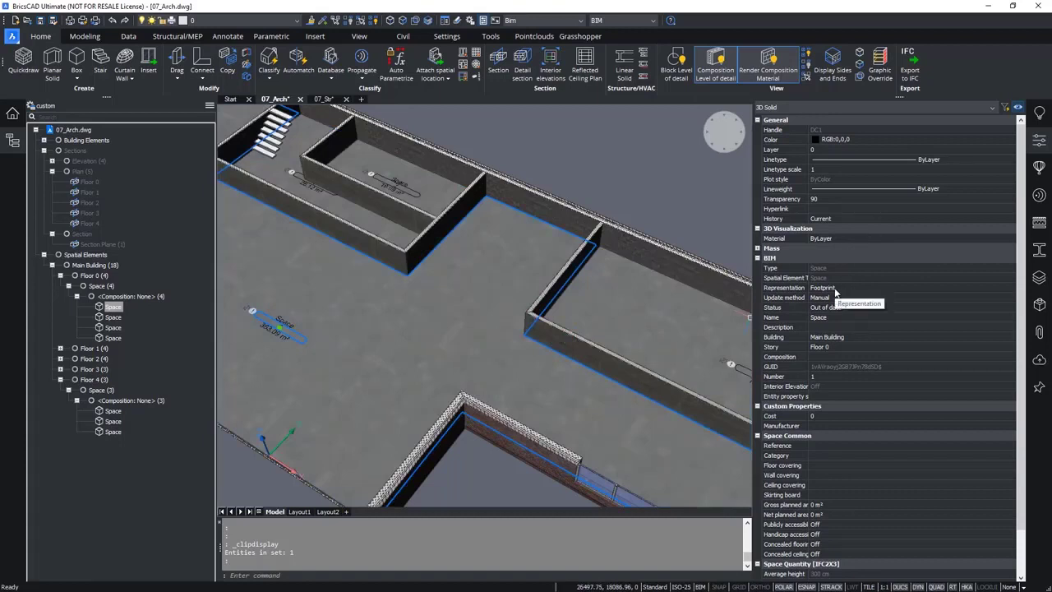
click(835, 289)
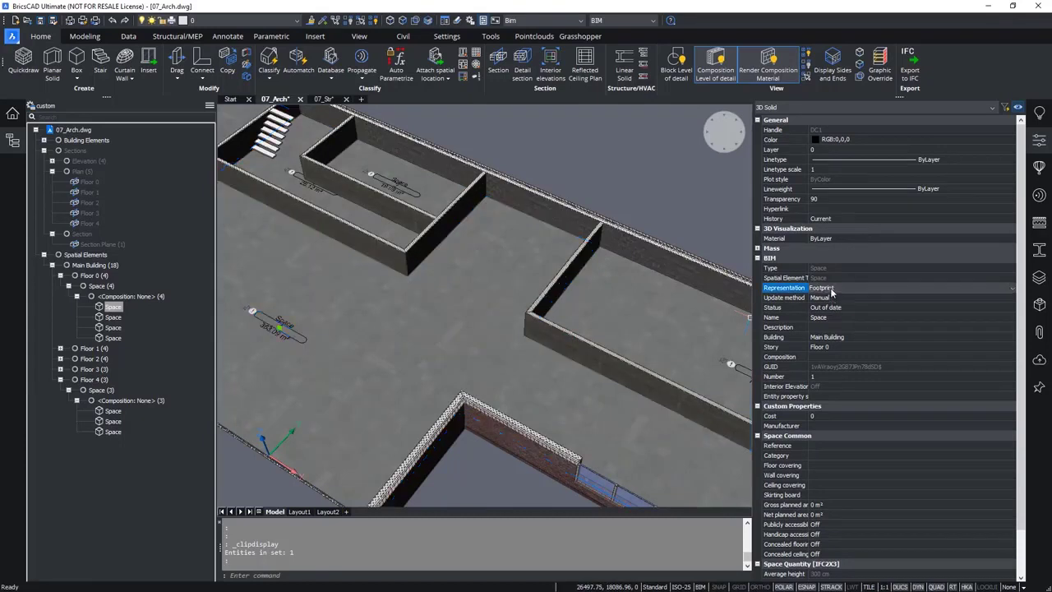
click(832, 291)
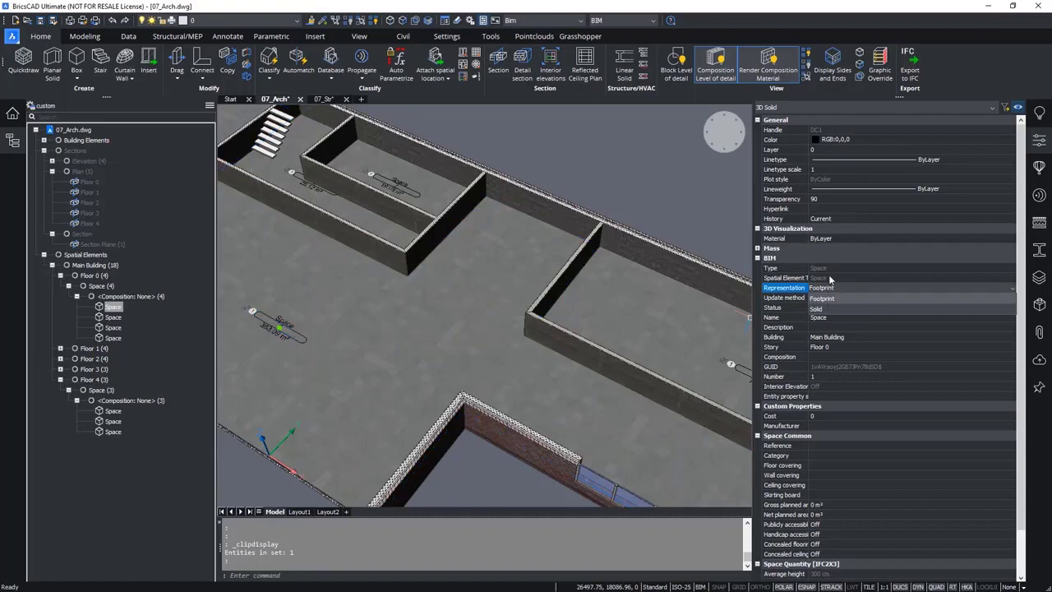
click(782, 298)
click(834, 299)
click(823, 319)
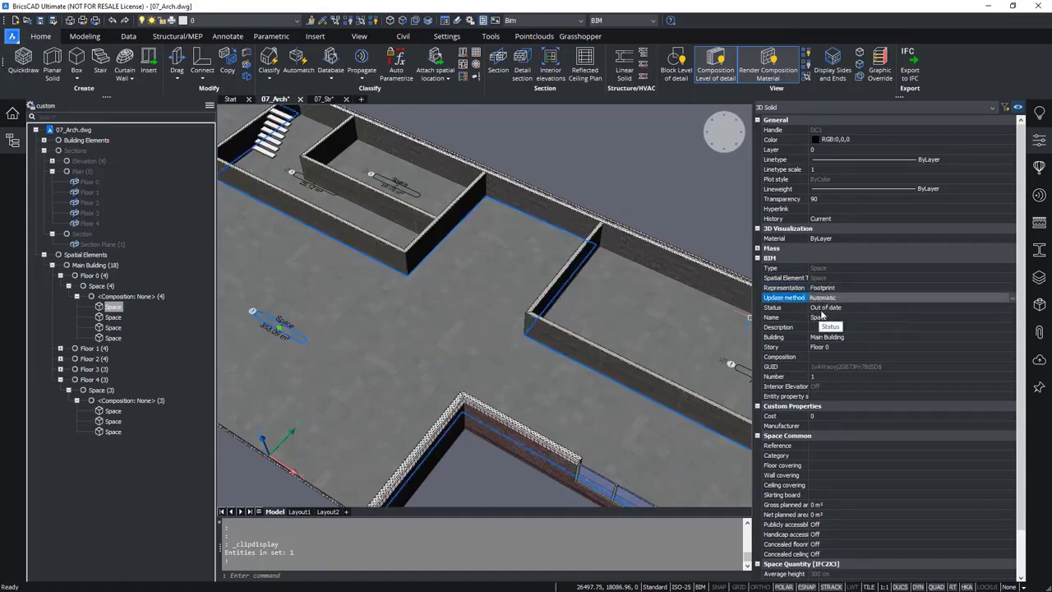
- Set the Floor 0 space's status to Up to date and deselect the space
click(824, 308)
click(824, 307)
click(825, 319)
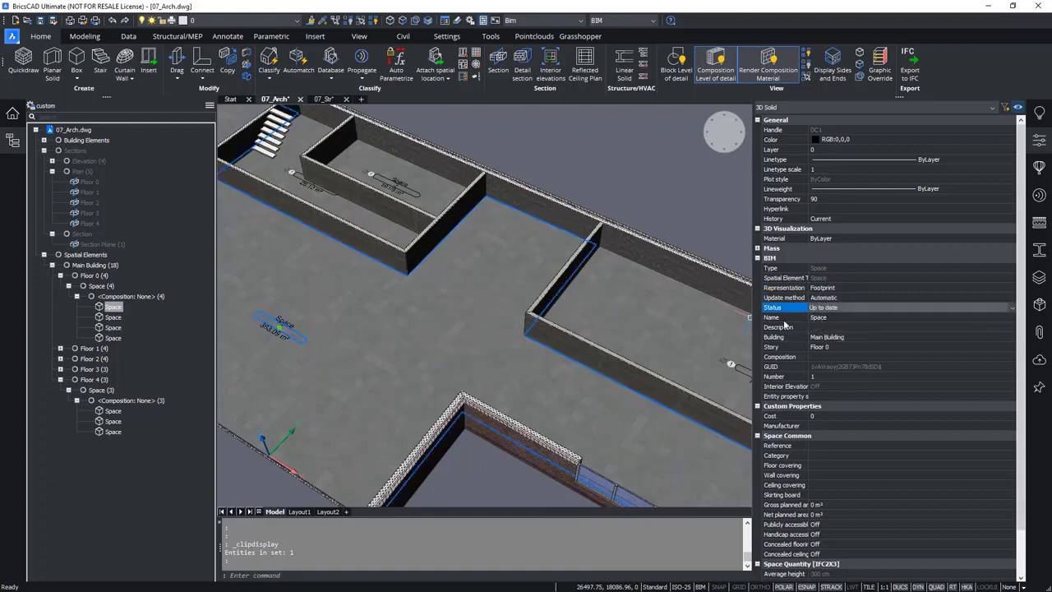
key(Escape)
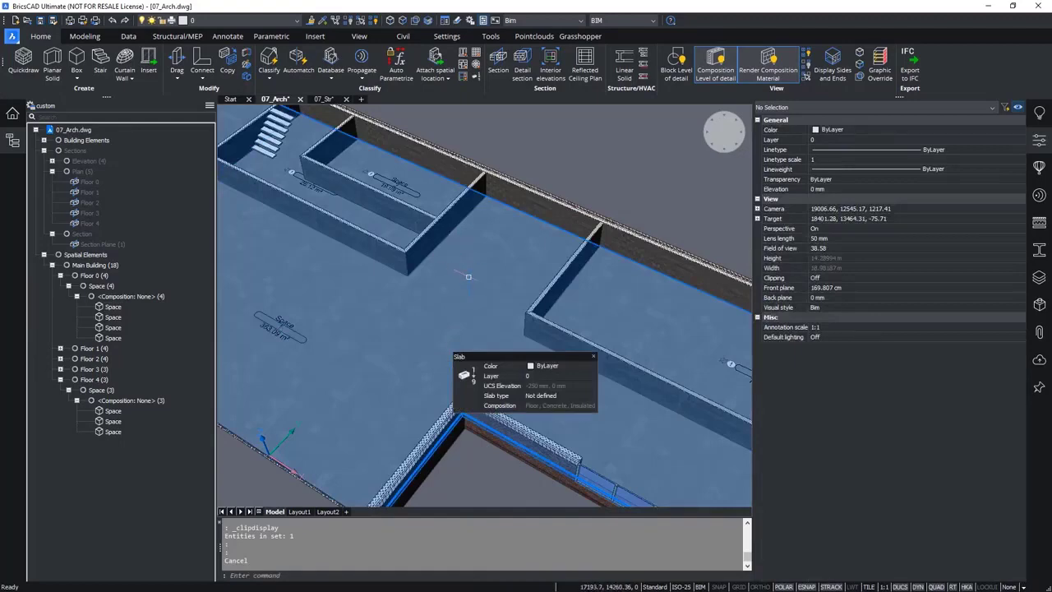
- L-Connect the two 140 mm interior walls at the stair room's outer corner, switching so the long front wall runs through to the corner
scroll(437, 261, up, 5)
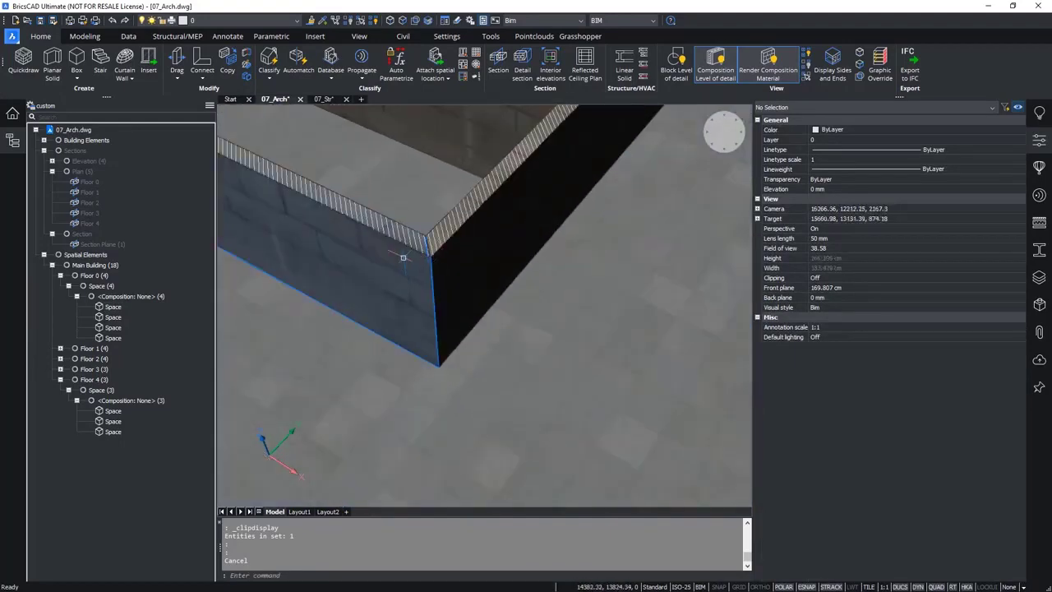
click(403, 258)
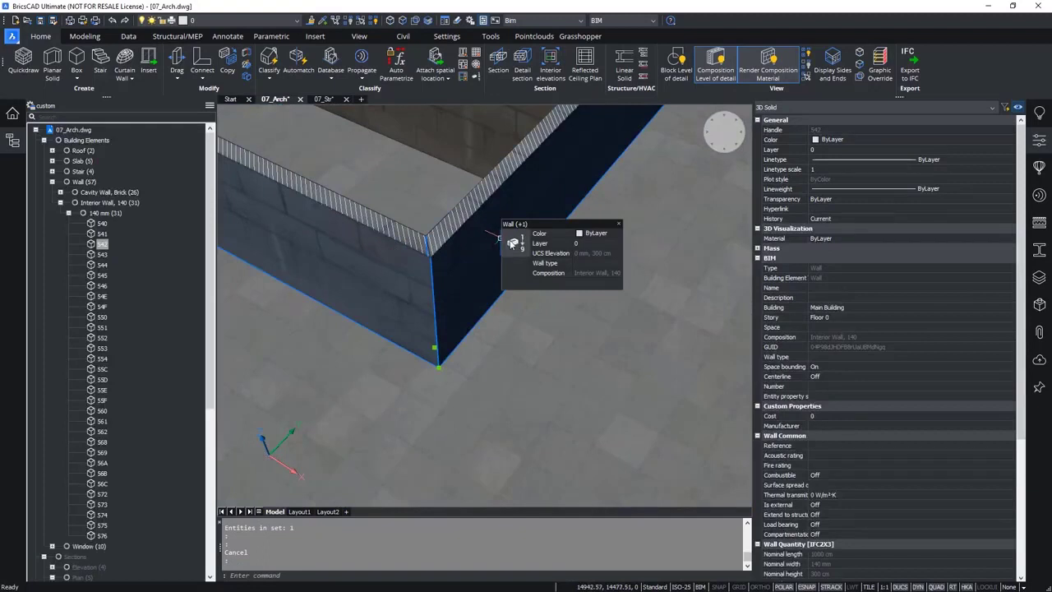
mouse_move(513, 244)
click(566, 251)
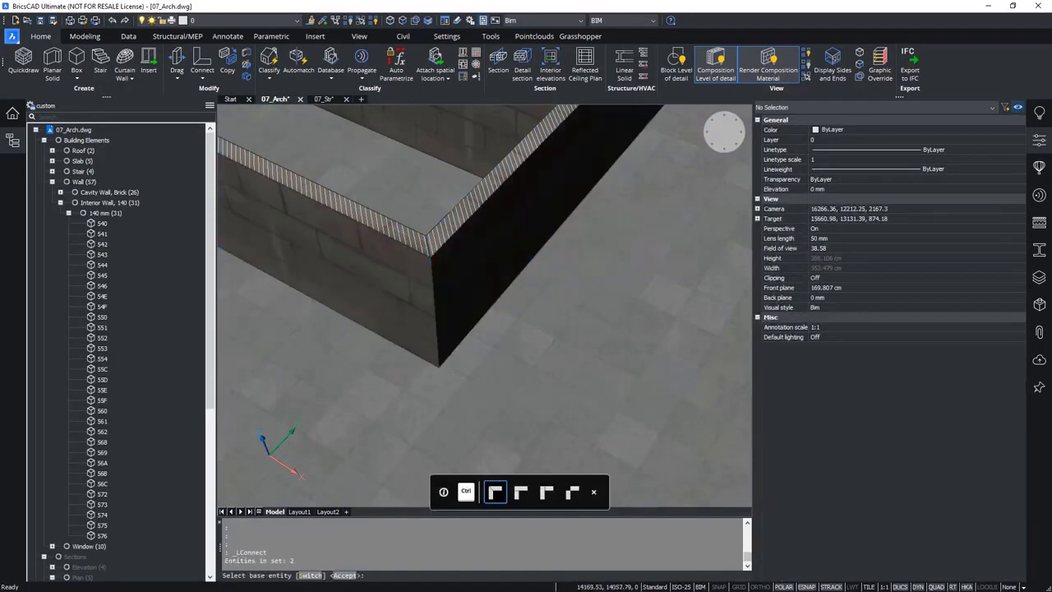
key(ctrl)
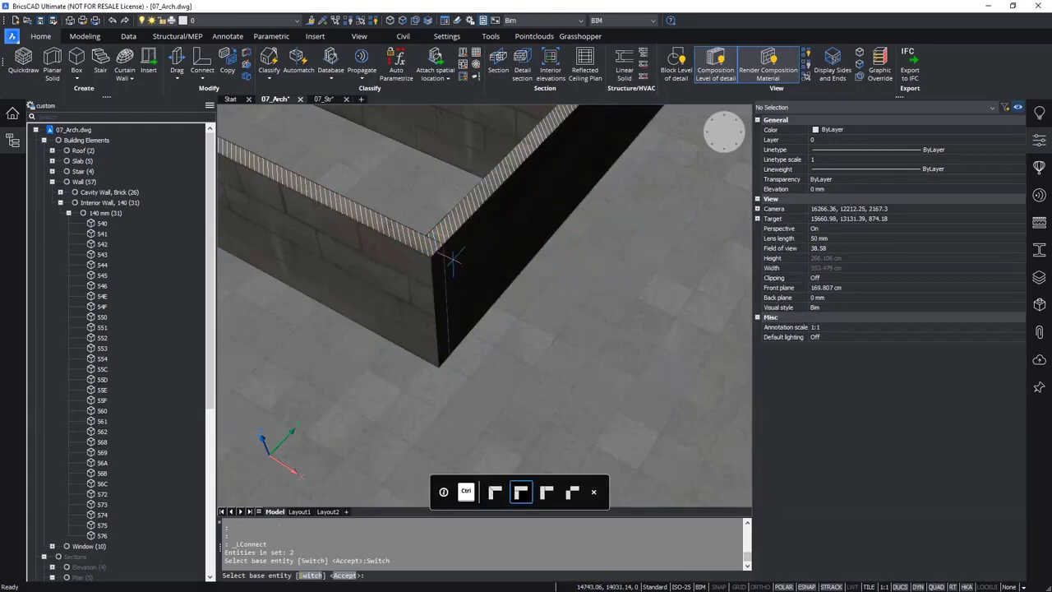
scroll(452, 261, down, 3)
scroll(452, 261, down, 4)
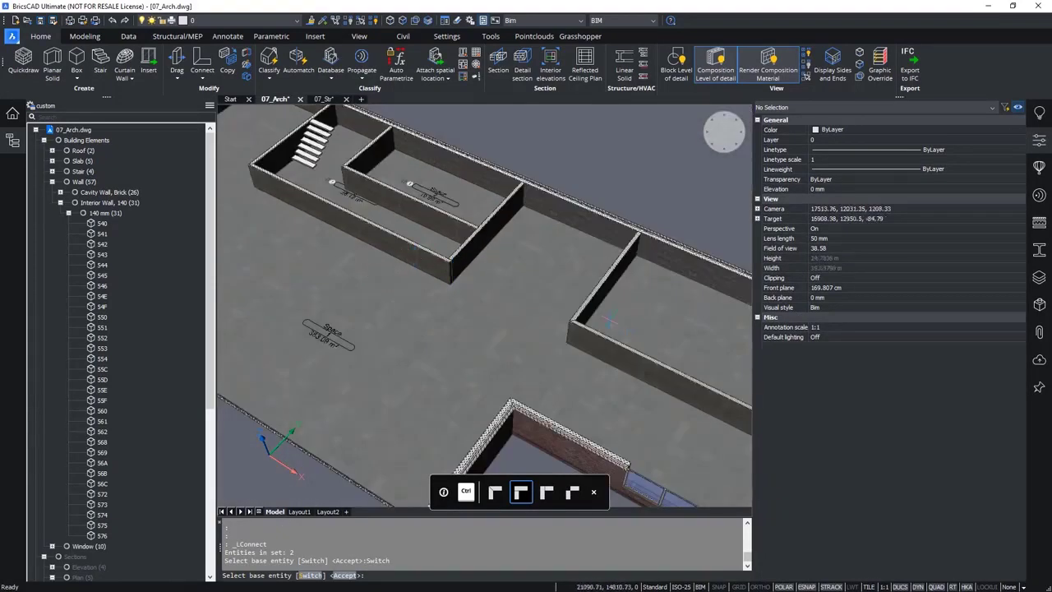
scroll(417, 267, up, 5)
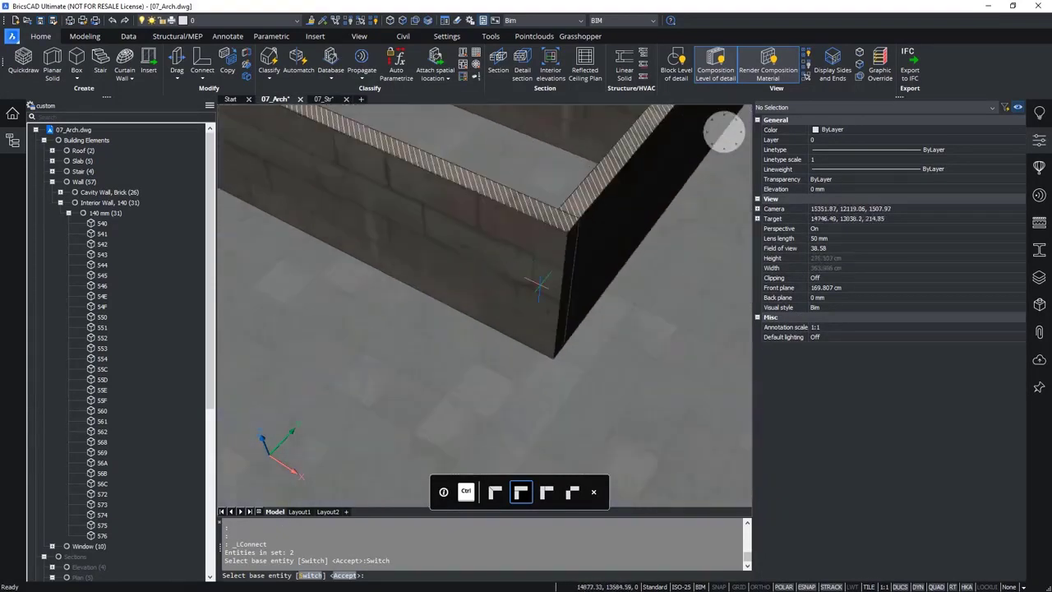
click(537, 286)
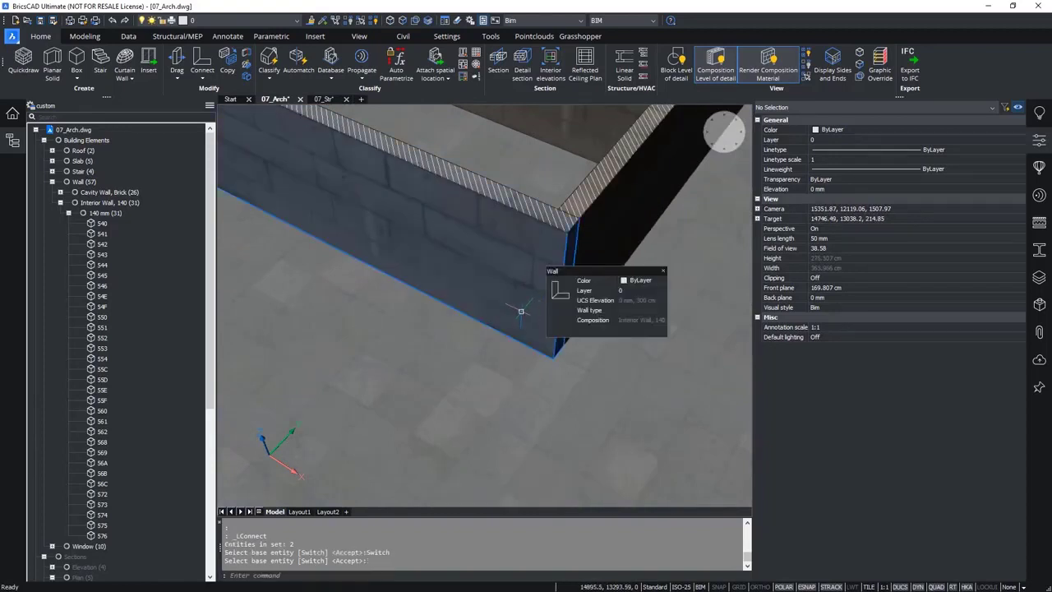
- Push/Pull the end face of the stair room's long front wall across the gap to the corner endpoint of the opposite room
middle_drag(527, 314, 286, 188)
key(Tab)
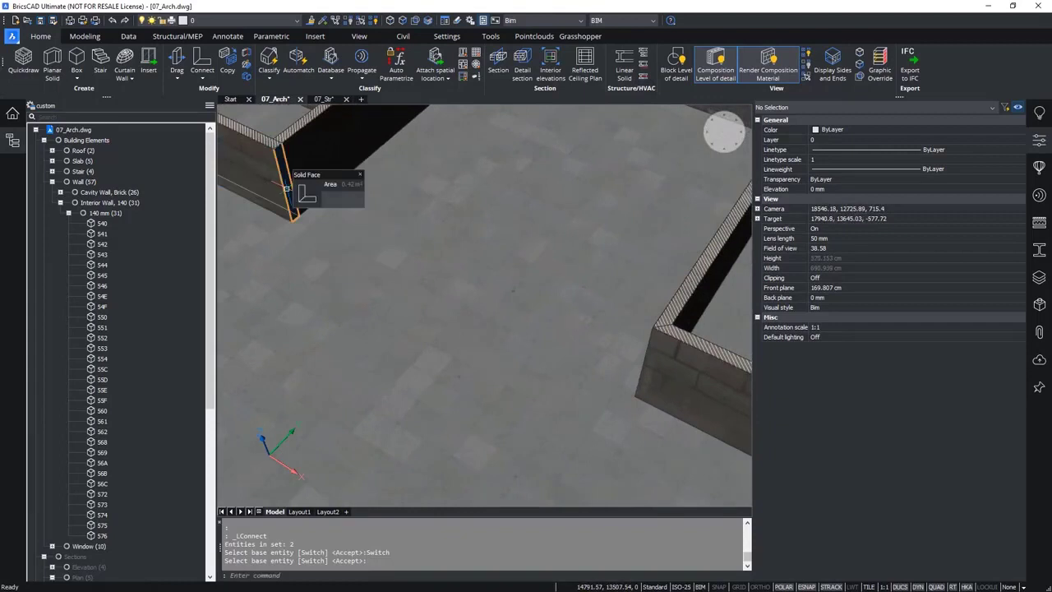
mouse_move(319, 194)
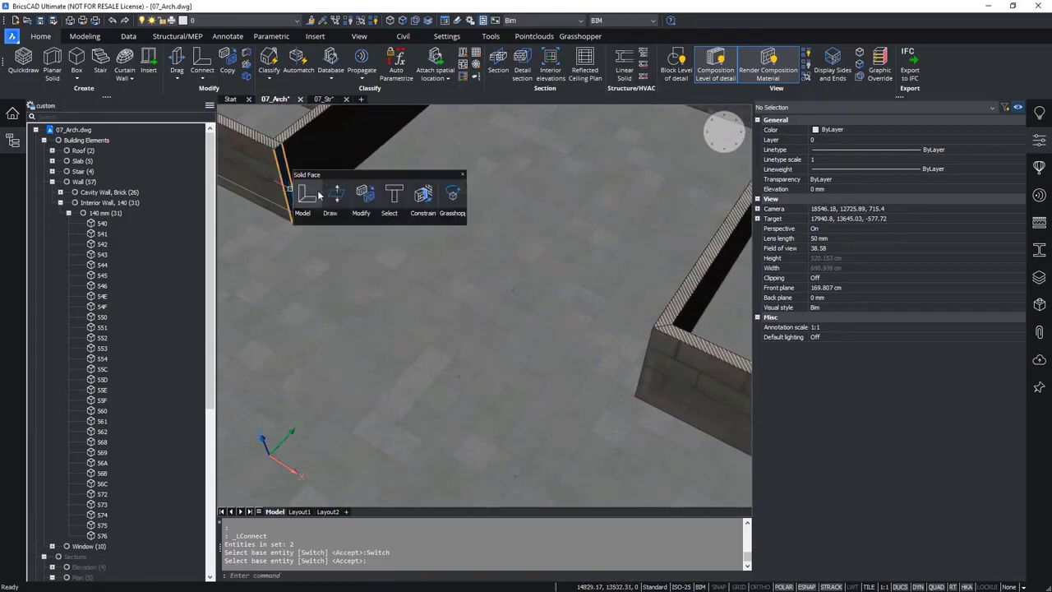
click(338, 197)
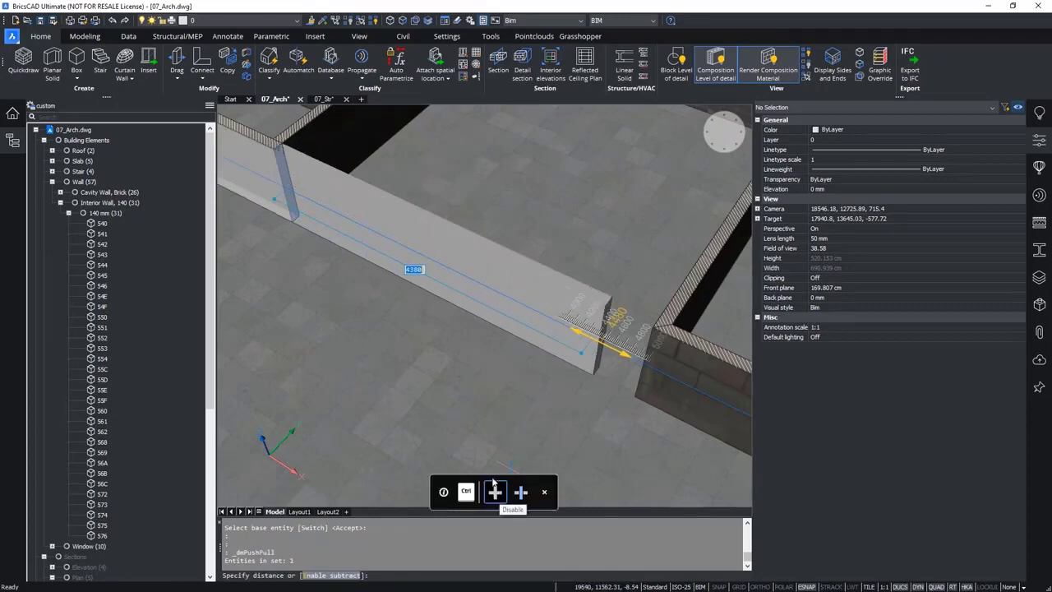
scroll(505, 395, down, 7)
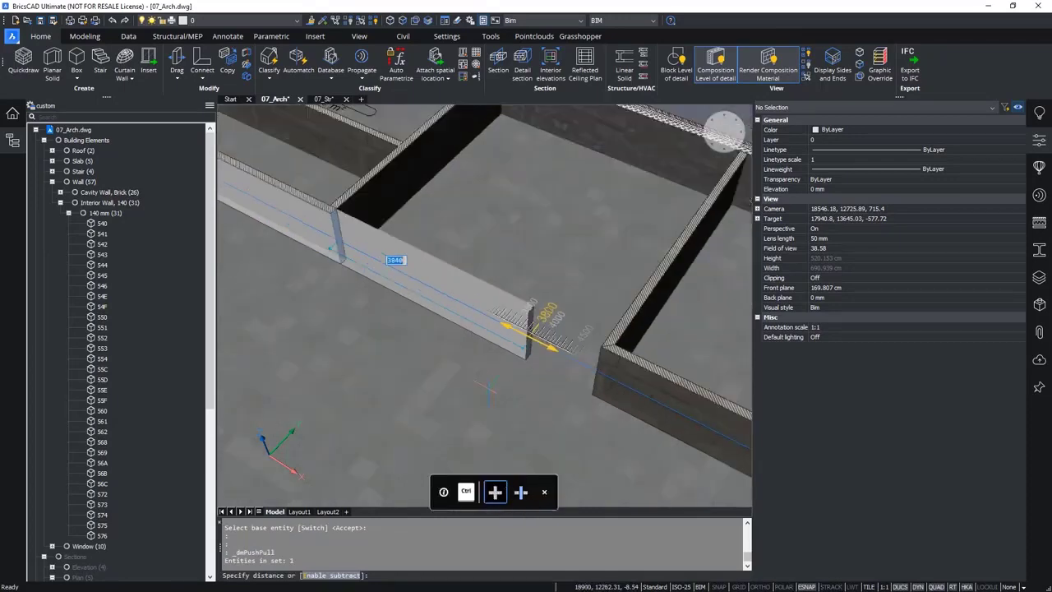
scroll(513, 380, up, 4)
scroll(506, 369, up, 3)
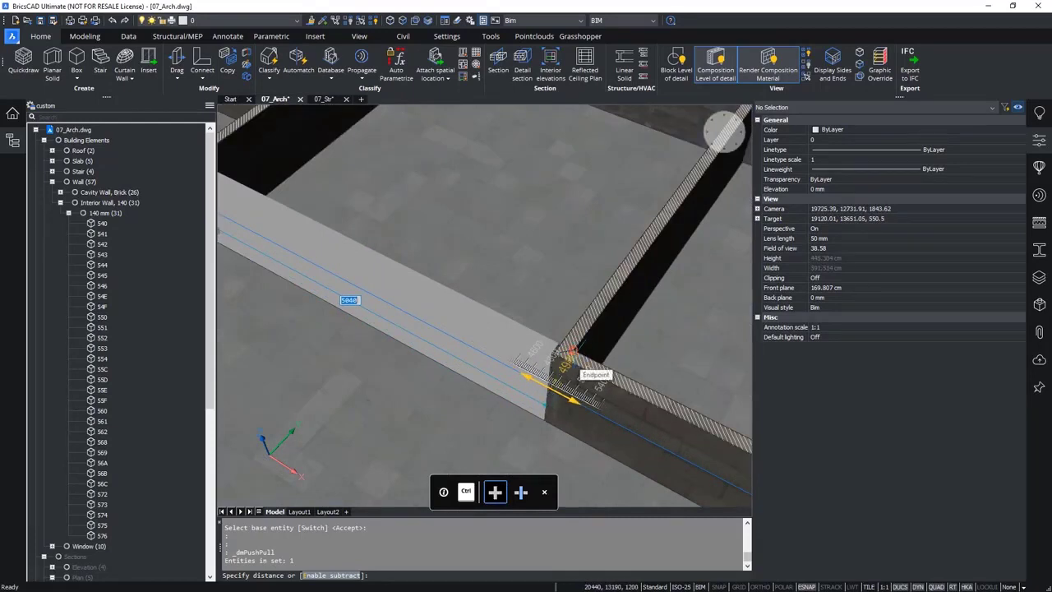
click(570, 360)
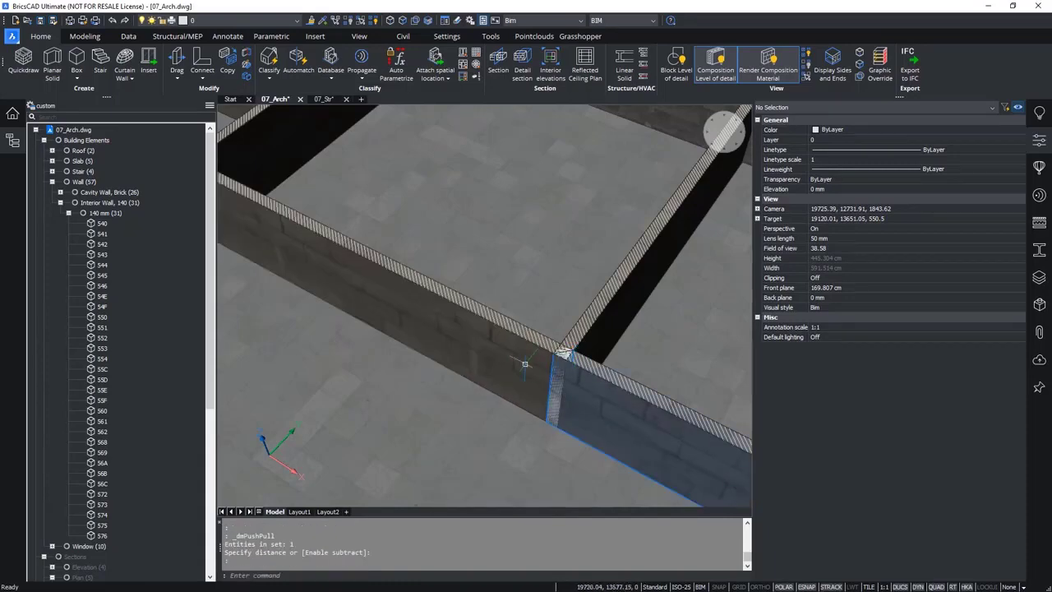
- Unite the extended front wall and the collinear front wall of the opposite room into one solid with Union
scroll(526, 362, down, 5)
scroll(543, 335, up, 2)
scroll(544, 335, up, 4)
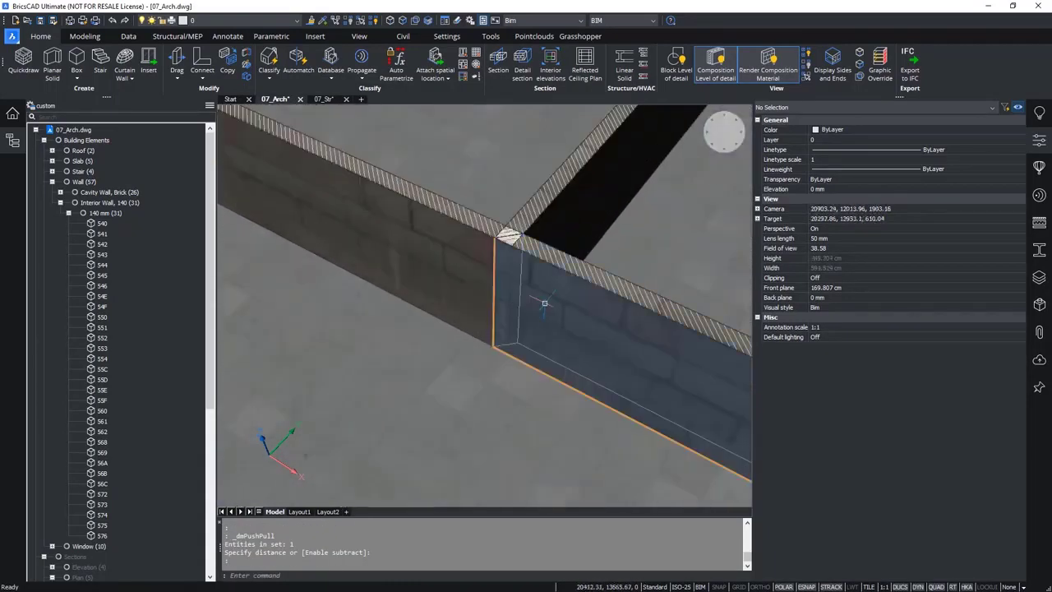
click(544, 303)
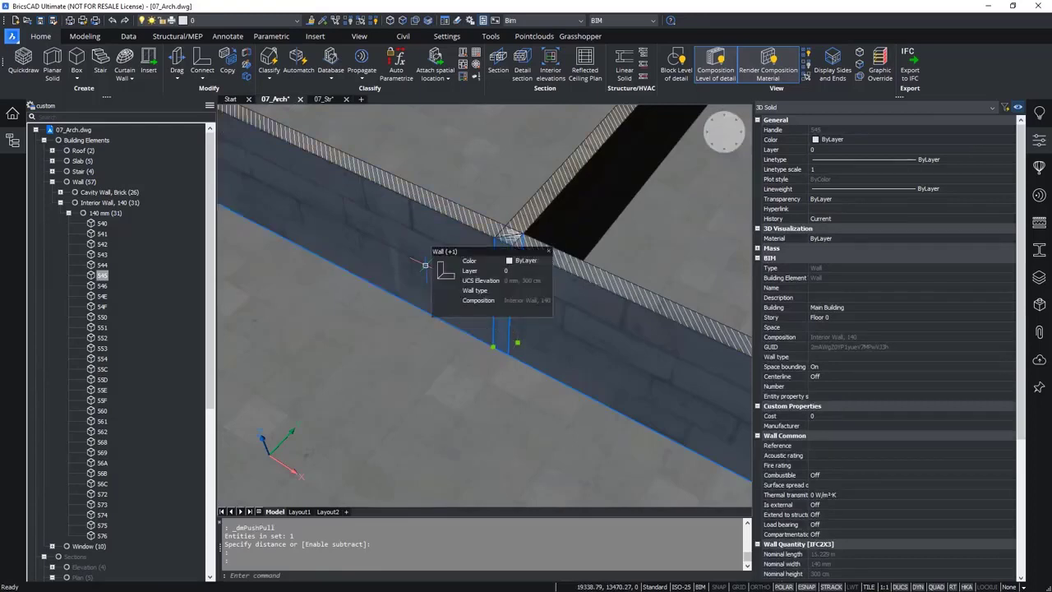
mouse_move(455, 276)
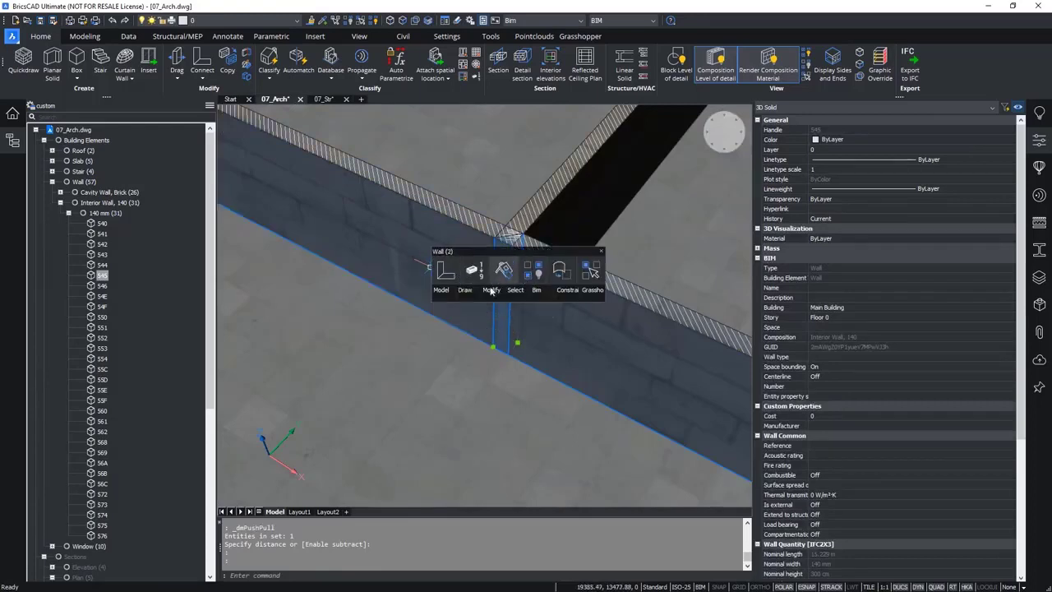
mouse_move(458, 294)
mouse_move(491, 290)
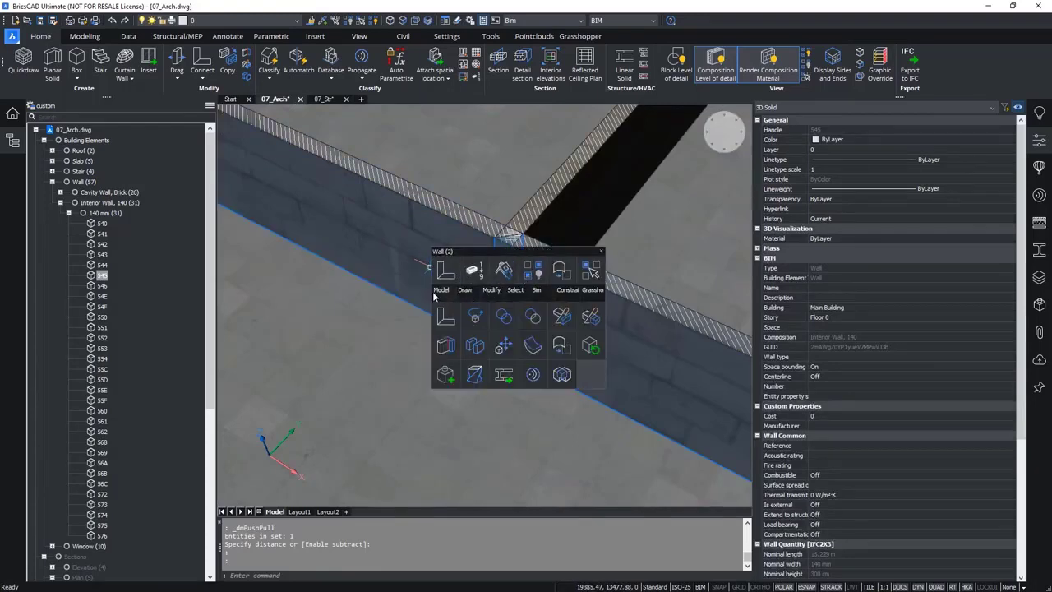
click(492, 323)
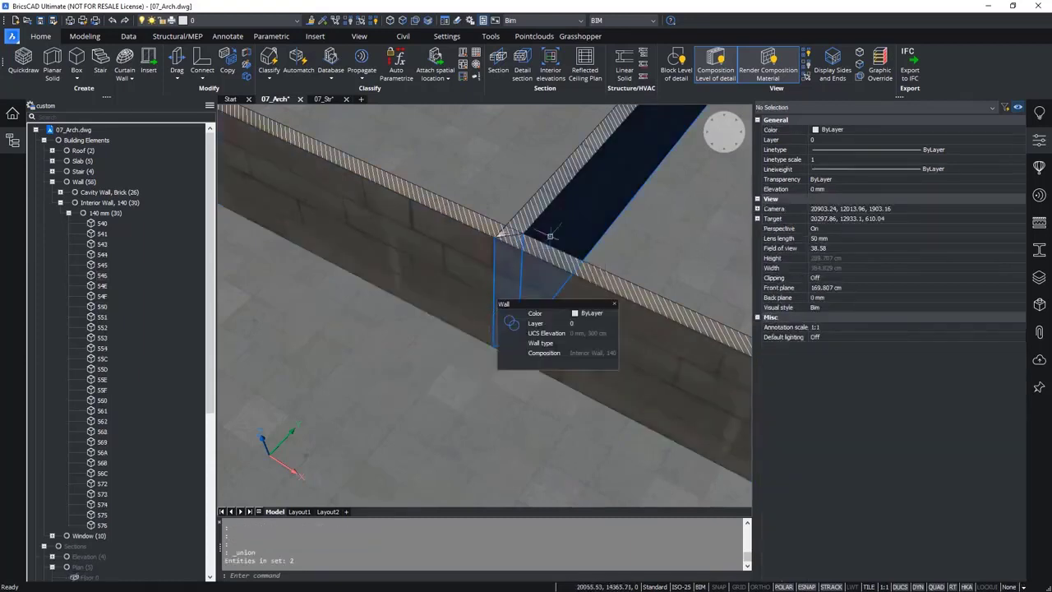
- Subtract the united front wall from the crossing interior wall to clean up their overlap at the junction
mouse_move(531, 303)
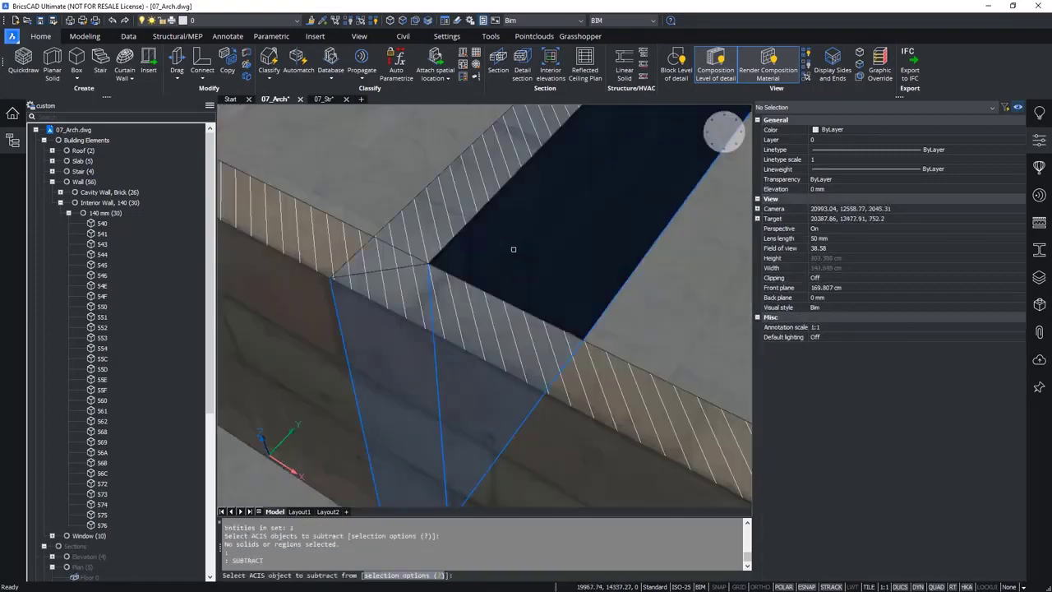
click(513, 249)
key(Return)
click(475, 326)
key(Return)
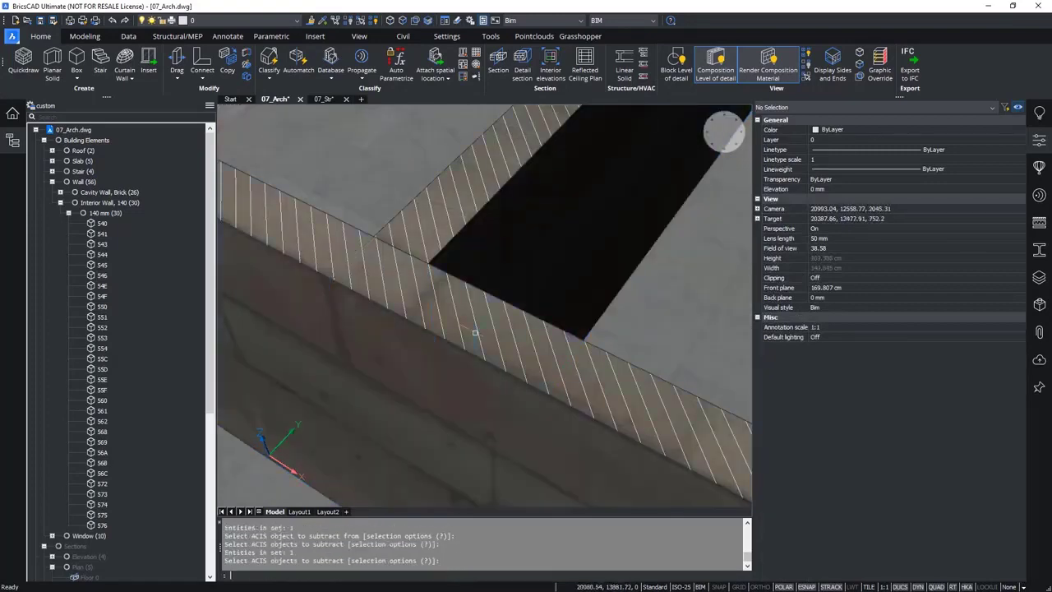
scroll(461, 312, down, 2)
key(Escape)
scroll(461, 312, down, 5)
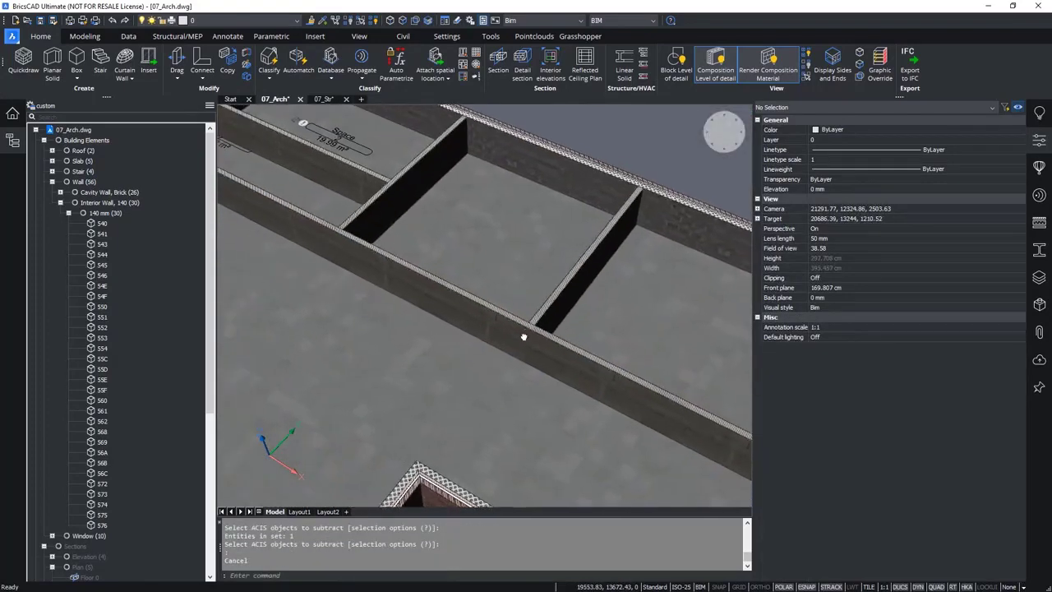
- Select the large Floor 0 space number 1 by its stamp and update it to the modified walls with Update Space
middle_drag(552, 344, 554, 342)
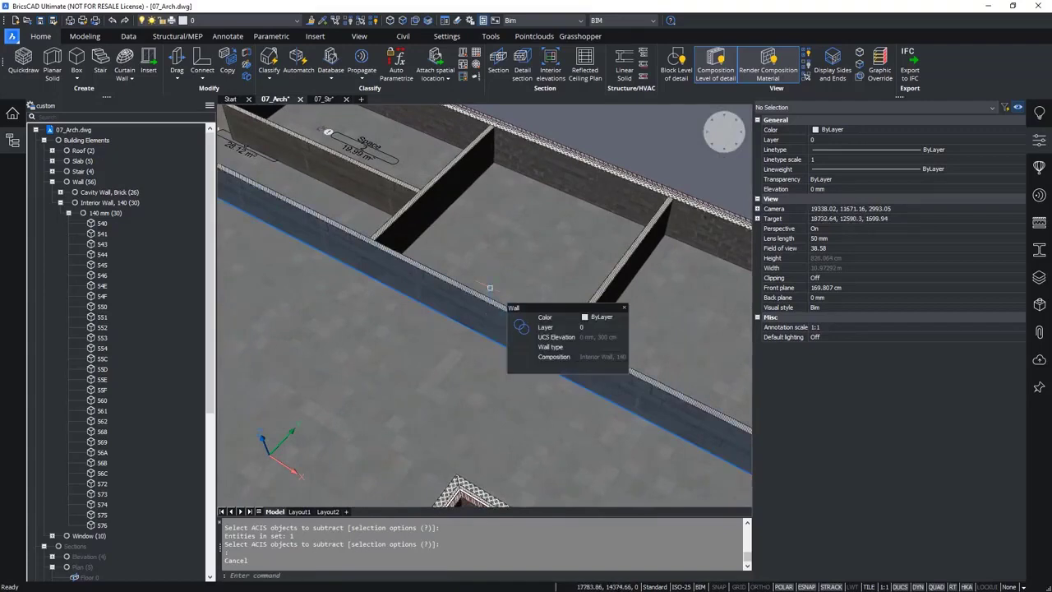
scroll(432, 283, down, 2)
middle_drag(414, 287, 466, 234)
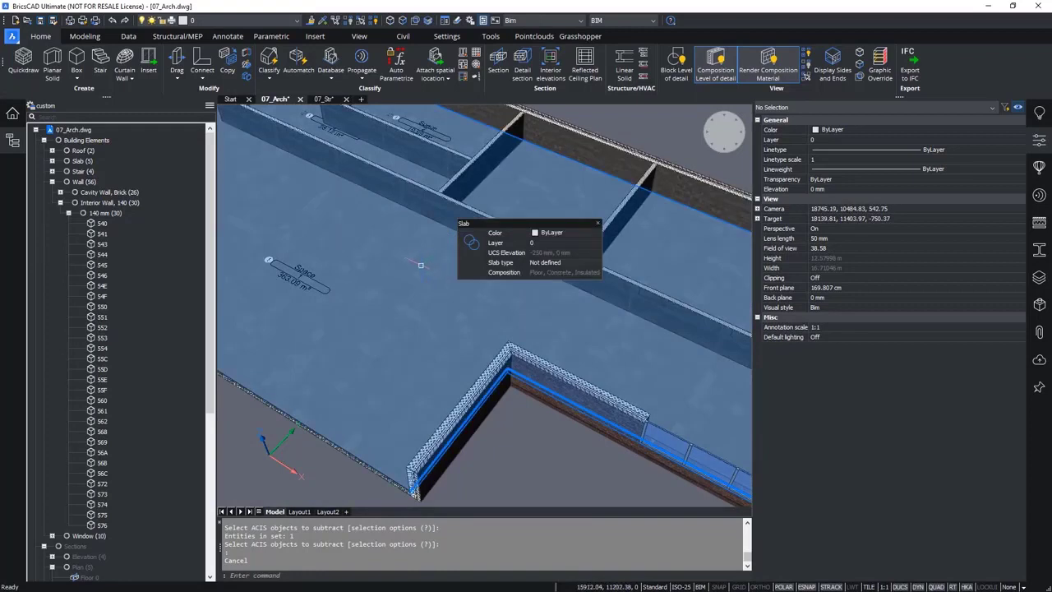
click(296, 277)
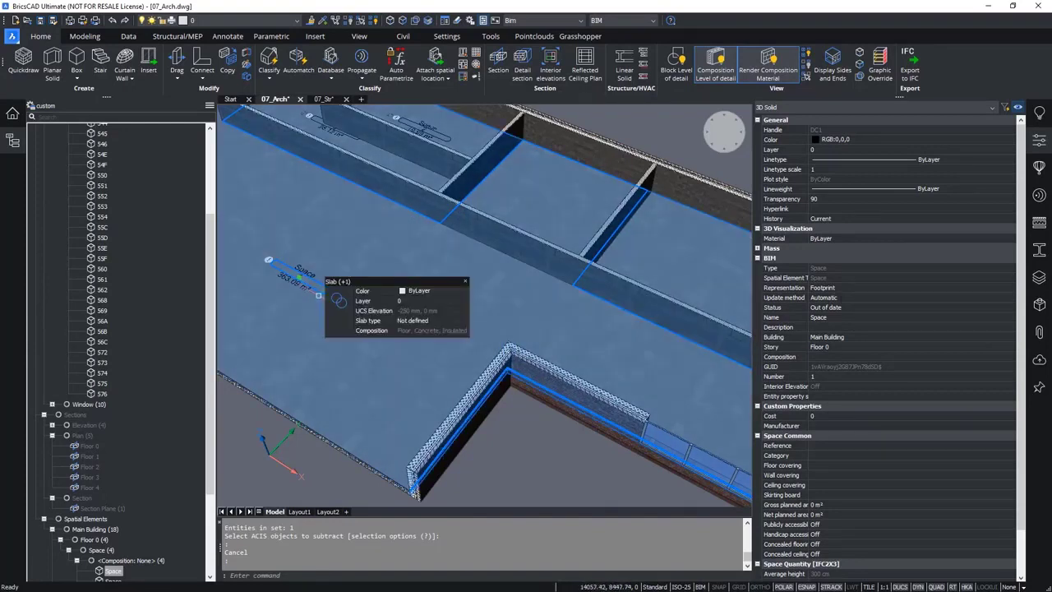
scroll(328, 306, down, 2)
mouse_move(316, 457)
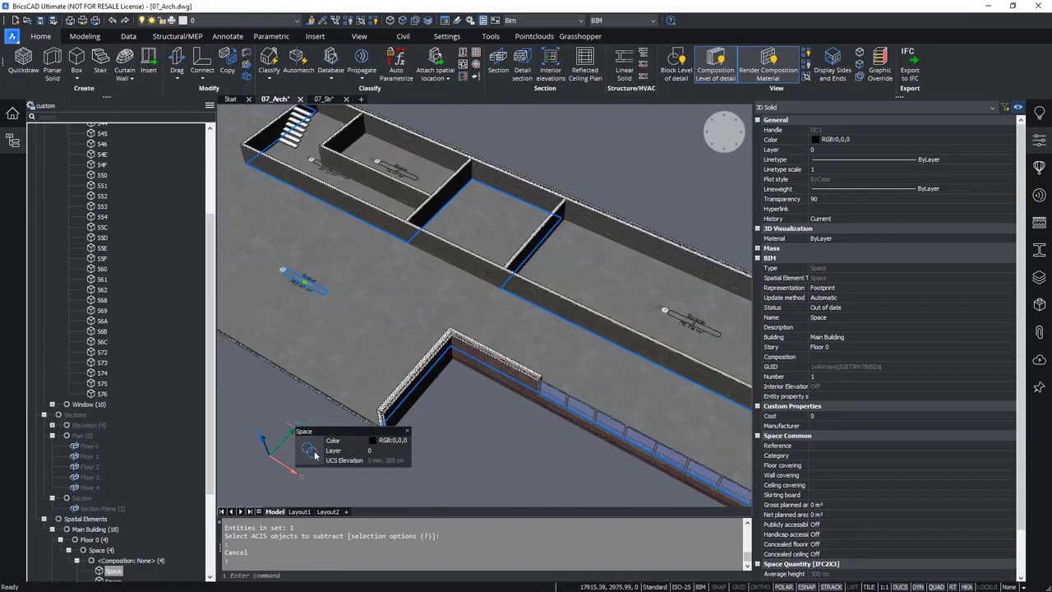
mouse_move(399, 469)
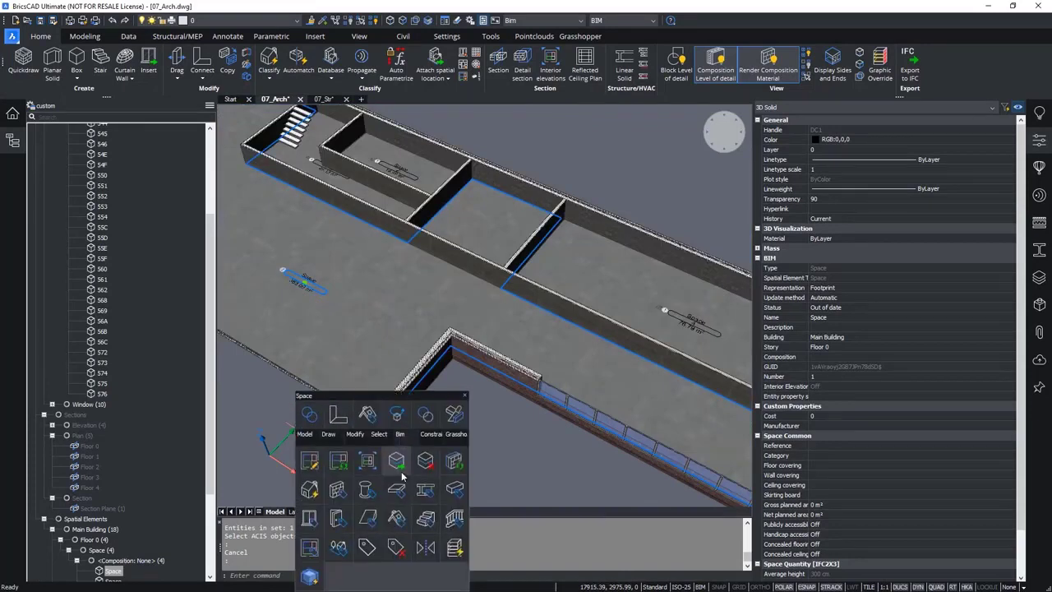
click(337, 488)
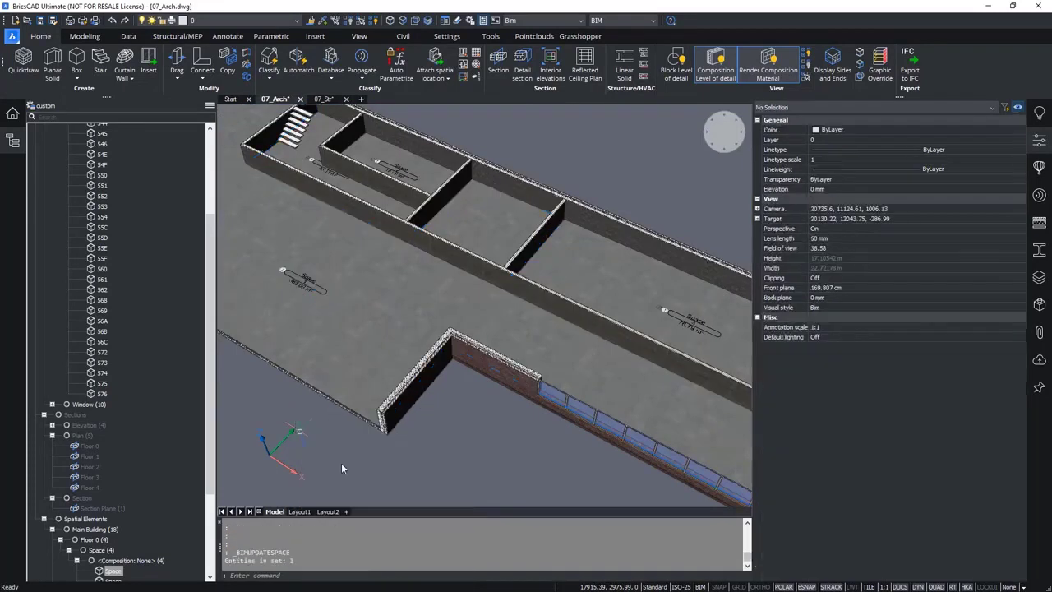
- Select the updated Floor 0 space by its stamp and examine its footprint outline, area and status
mouse_move(291, 290)
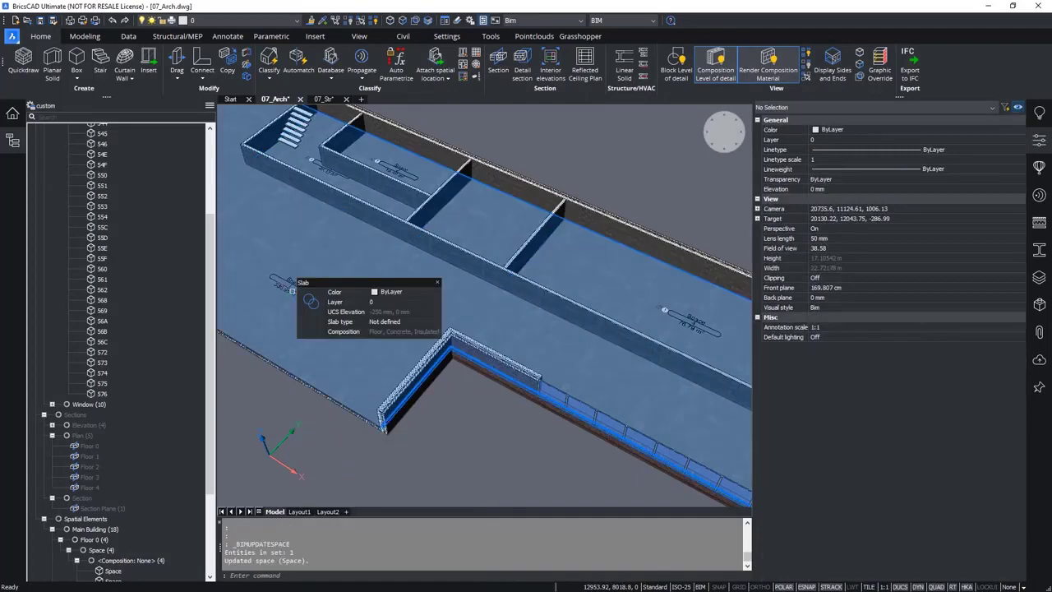
scroll(291, 291, up, 3)
click(292, 286)
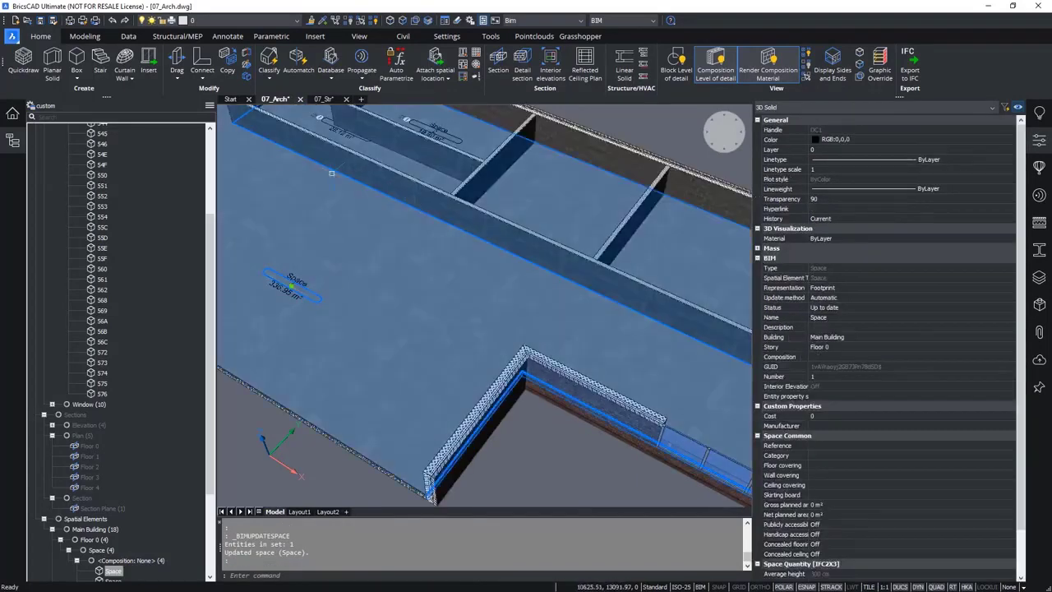
scroll(640, 311, down, 3)
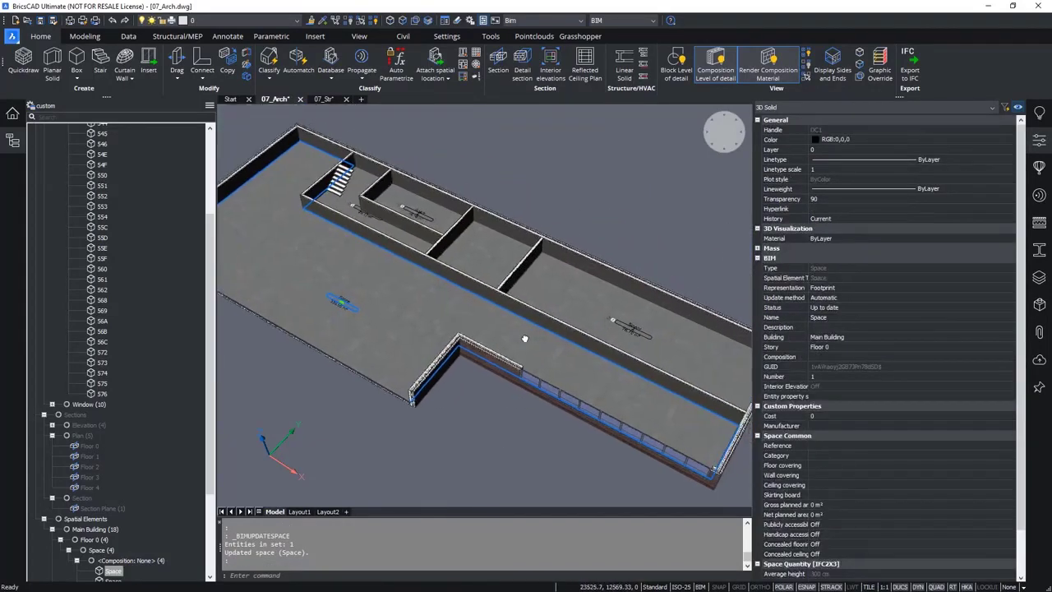
scroll(530, 339, up, 3)
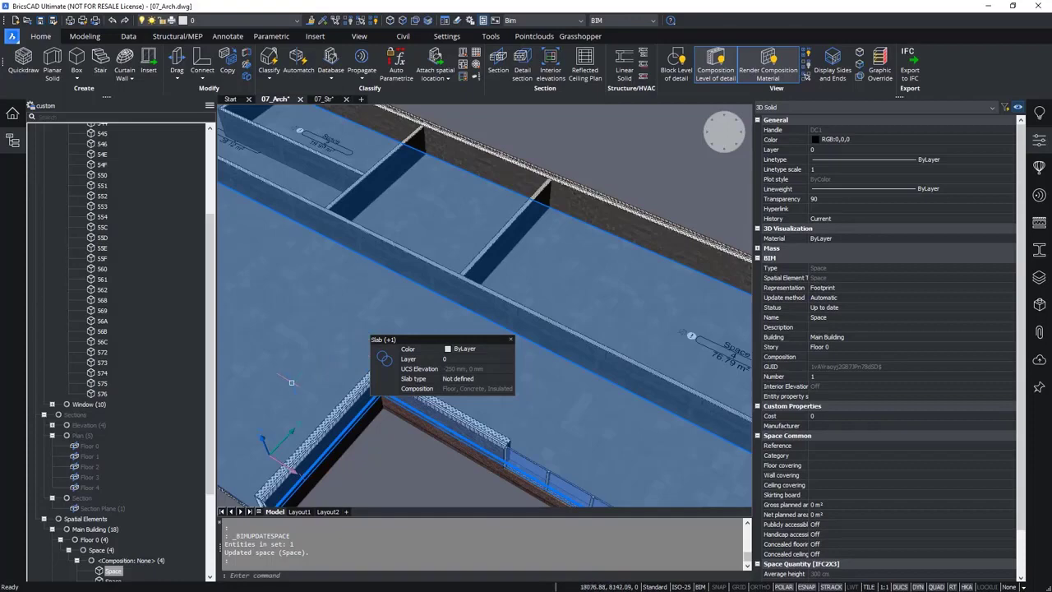
scroll(337, 354, down, 4)
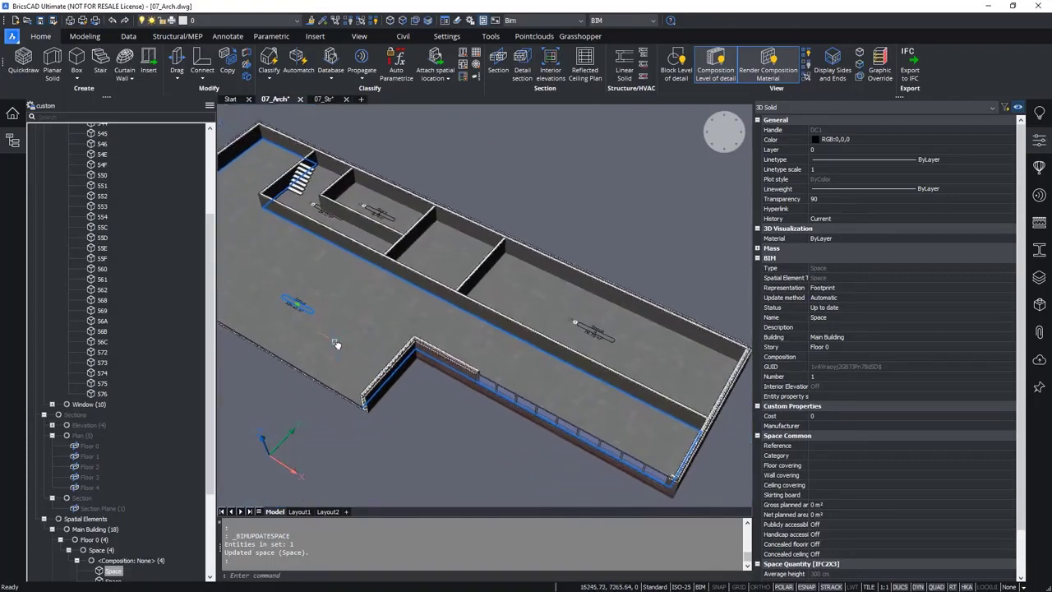
mouse_move(391, 371)
- Create a new space in the enclosed room between the two crossing interior walls, with entity snaps turned off
scroll(410, 236, up, 6)
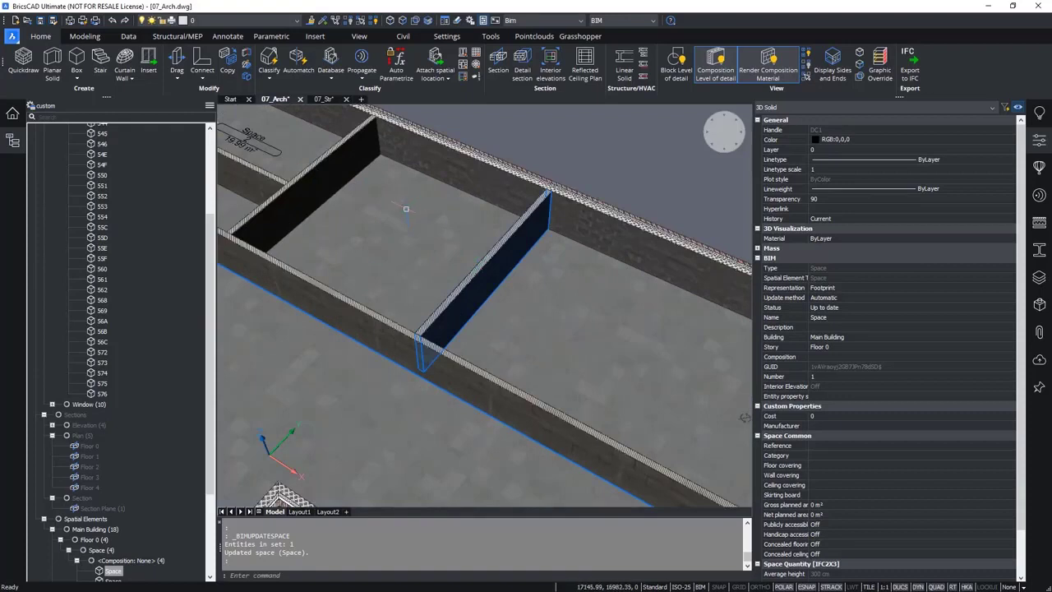
key(Escape)
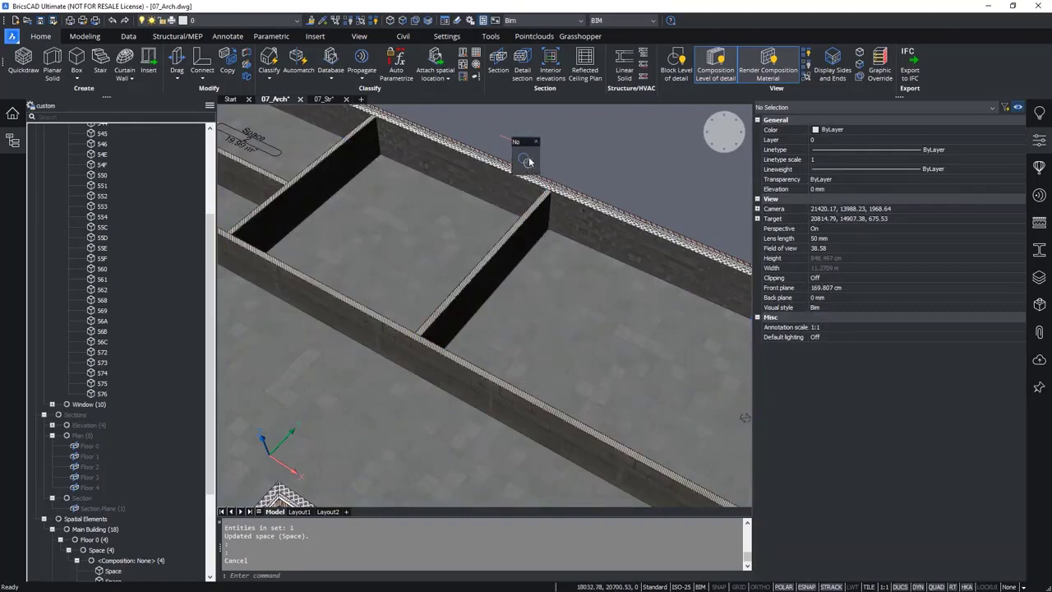
mouse_move(529, 161)
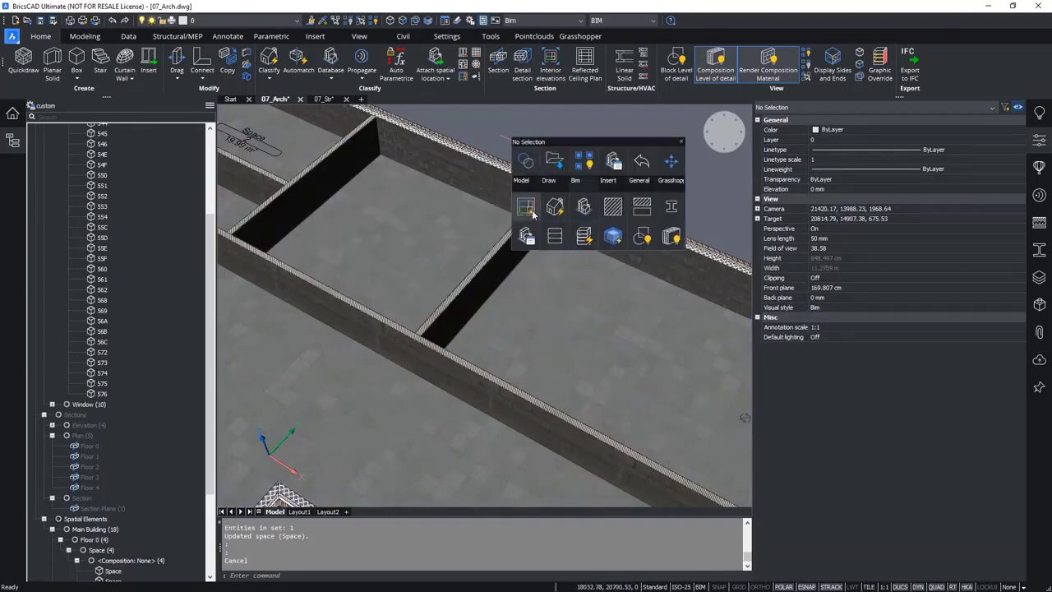
click(531, 211)
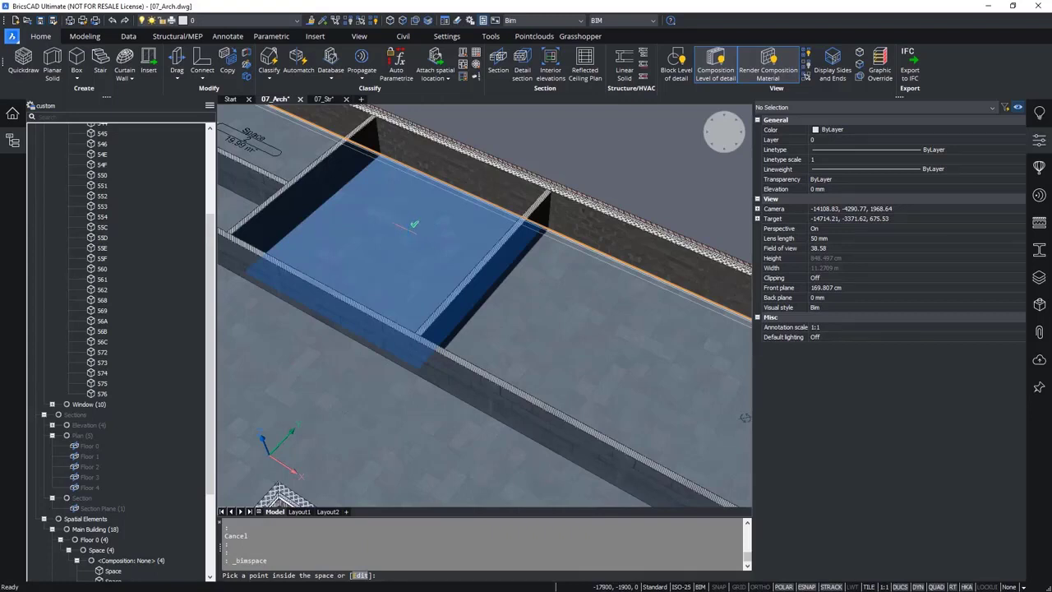
click(809, 587)
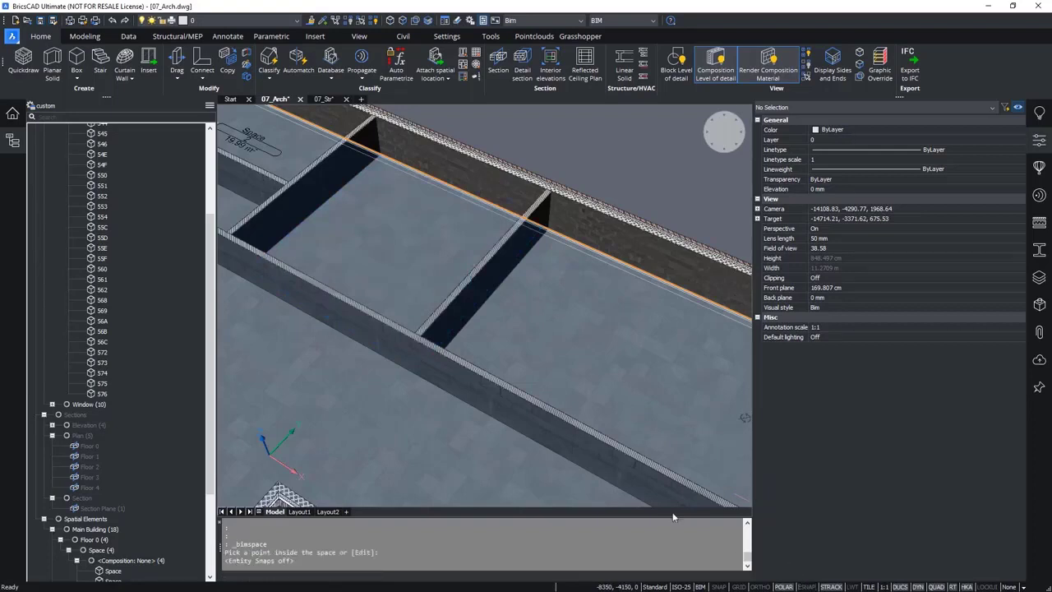
click(413, 259)
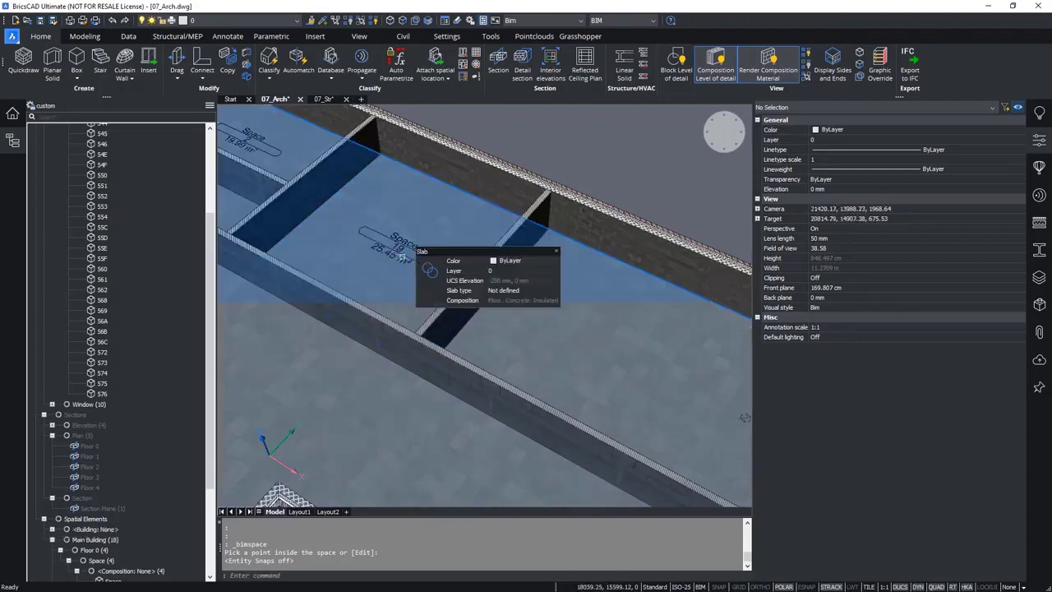
- Select the new room's space by its stamp, examine its footprint, area, number and building assignment, and clear the selection
scroll(397, 253, up, 4)
click(401, 257)
scroll(400, 256, down, 5)
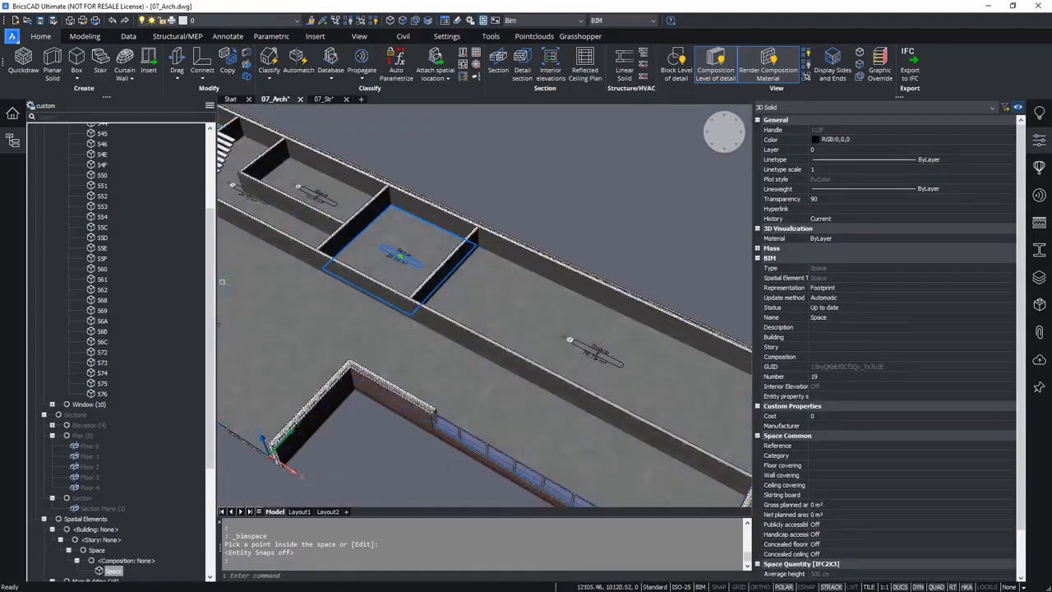
scroll(407, 260, up, 2)
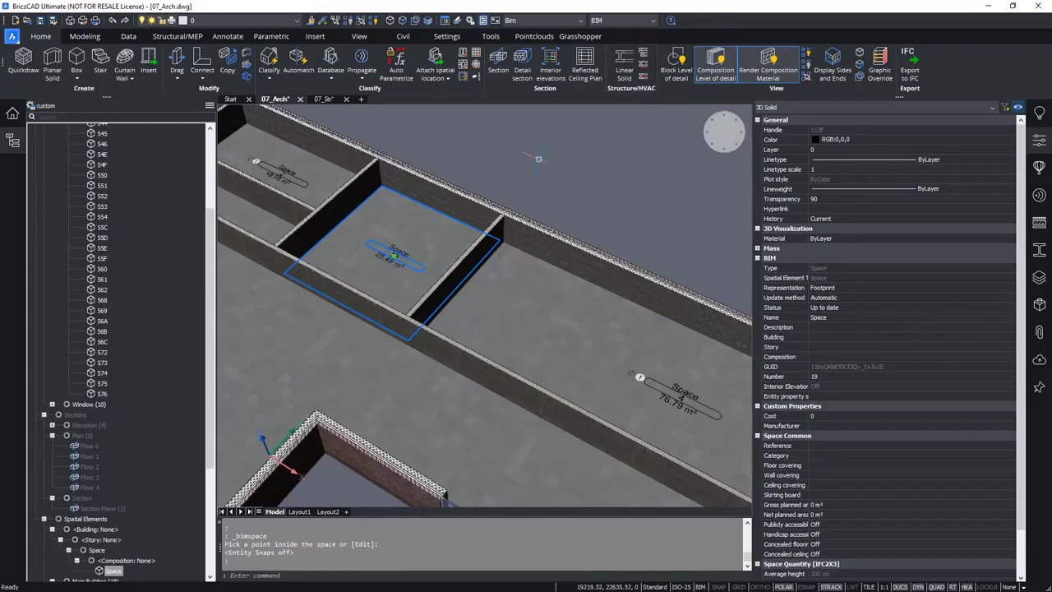
key(Escape)
scroll(553, 257, down, 3)
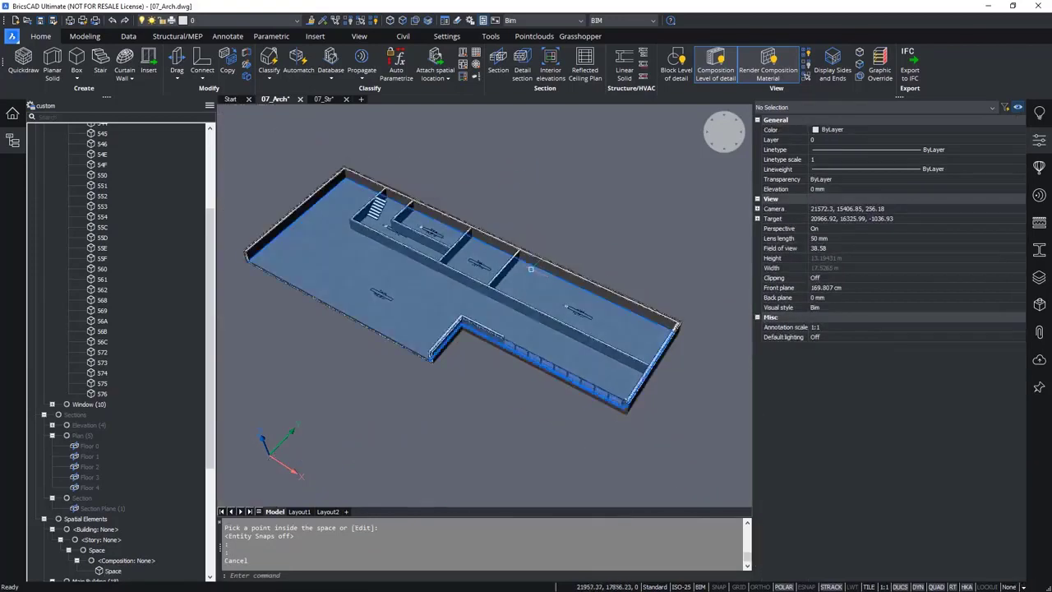
scroll(502, 390, up, 2)
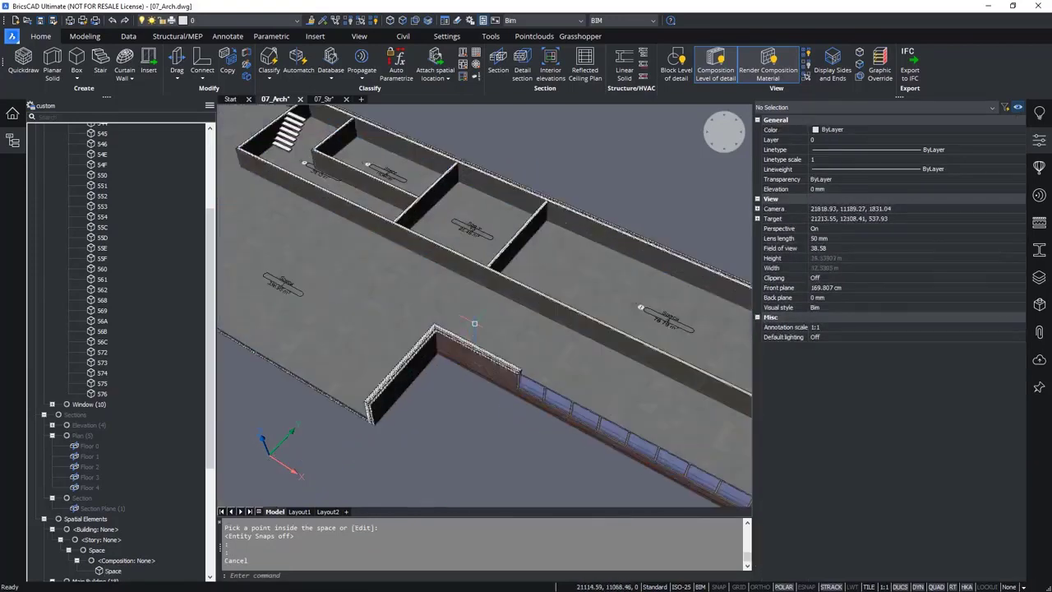